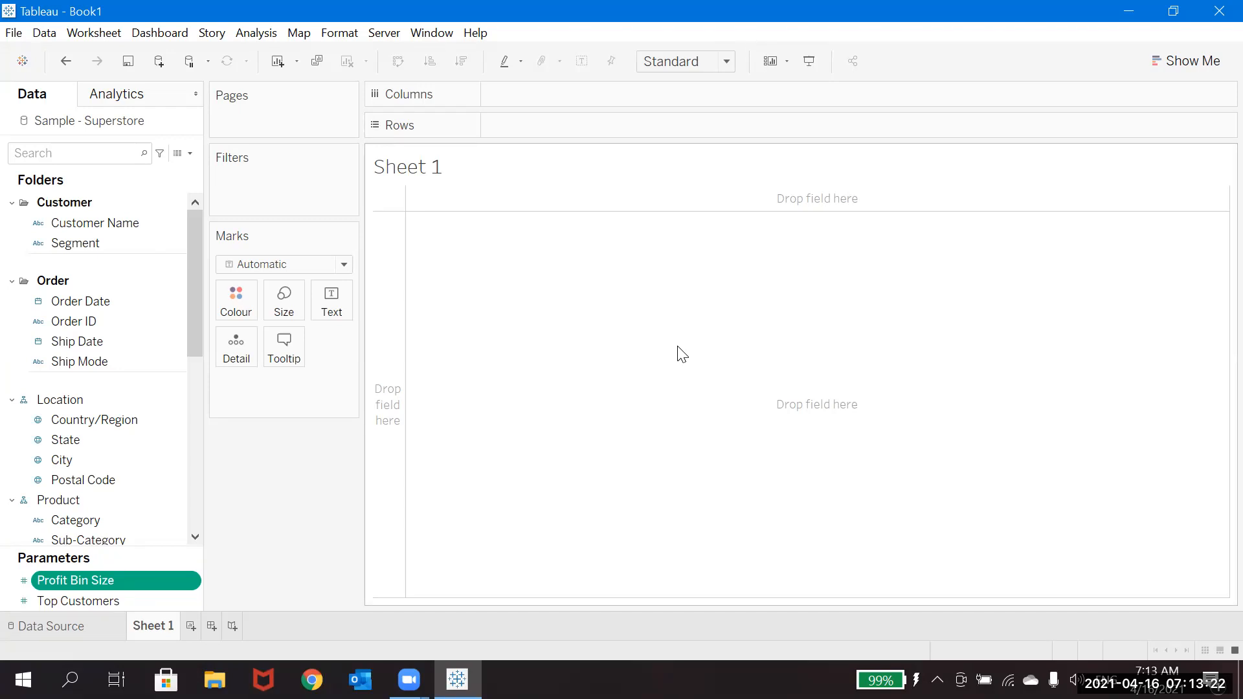
Step: Start a new calculated field and show the function reference beside the formula editor
{"action": "left_click", "coordinate": [189, 153]}
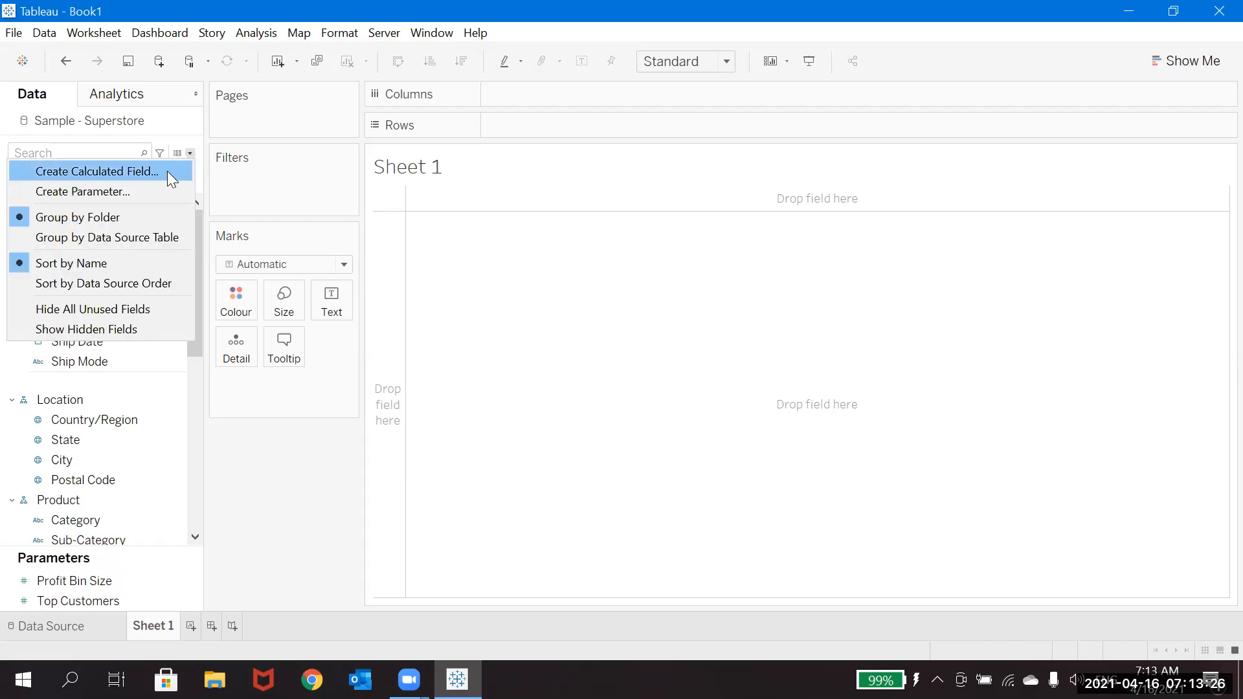
{"action": "left_click", "coordinate": [168, 170]}
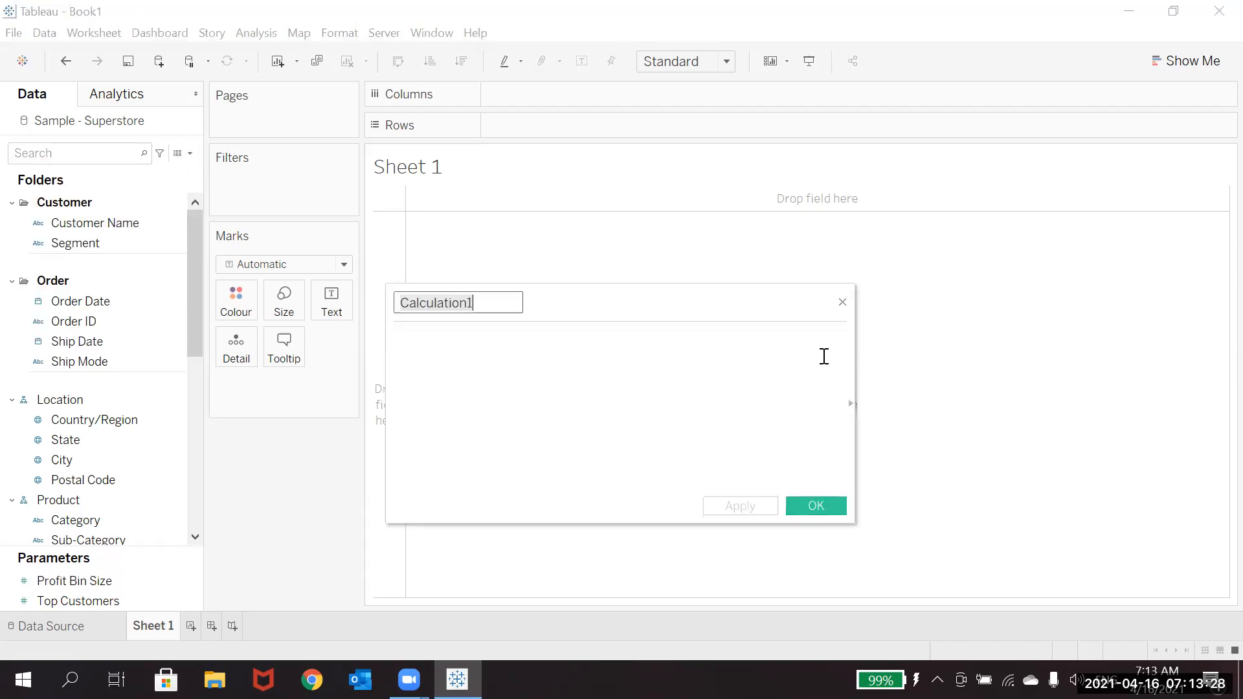
{"action": "left_click", "coordinate": [851, 398]}
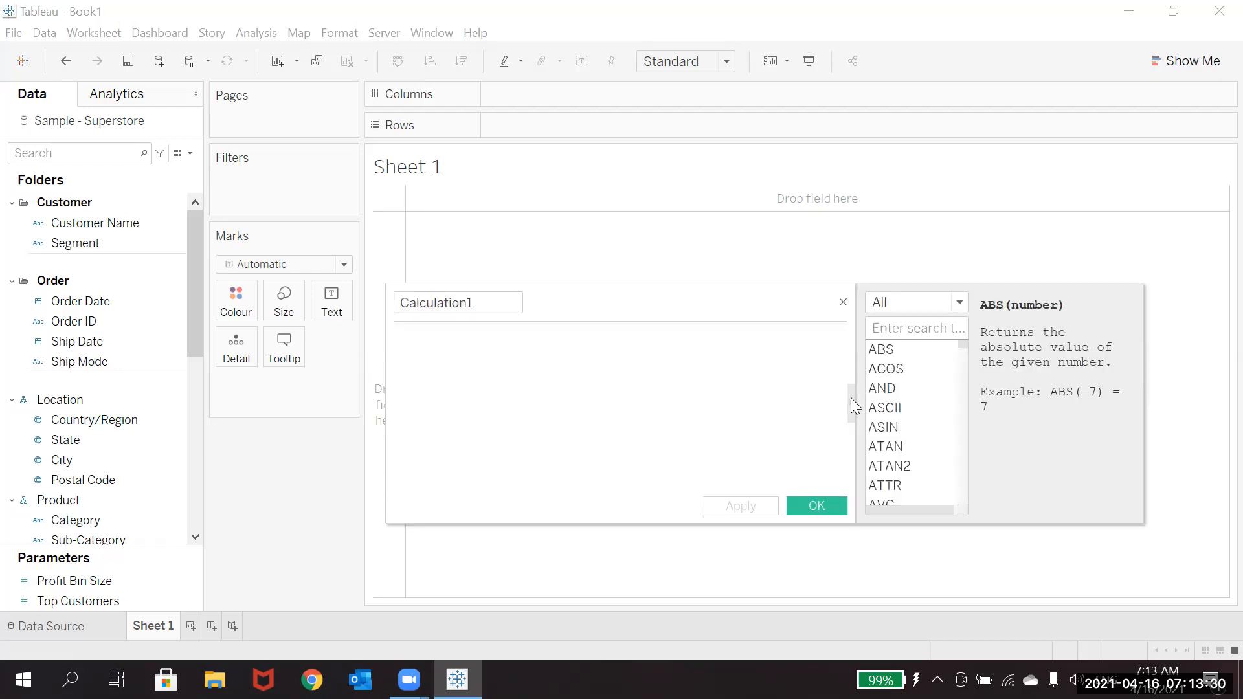
Step: Look through the Logical and Aggregate function categories in the calculation editor's function reference
{"action": "left_click", "coordinate": [946, 305]}
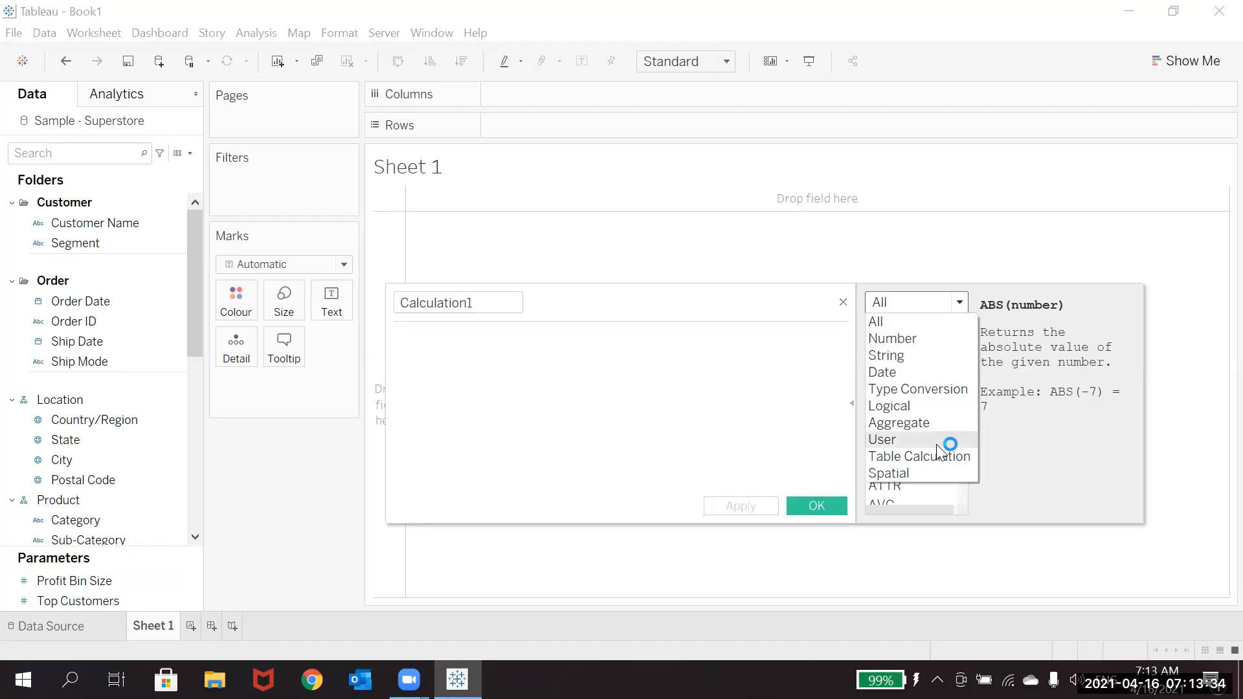
{"action": "left_click", "coordinate": [926, 401]}
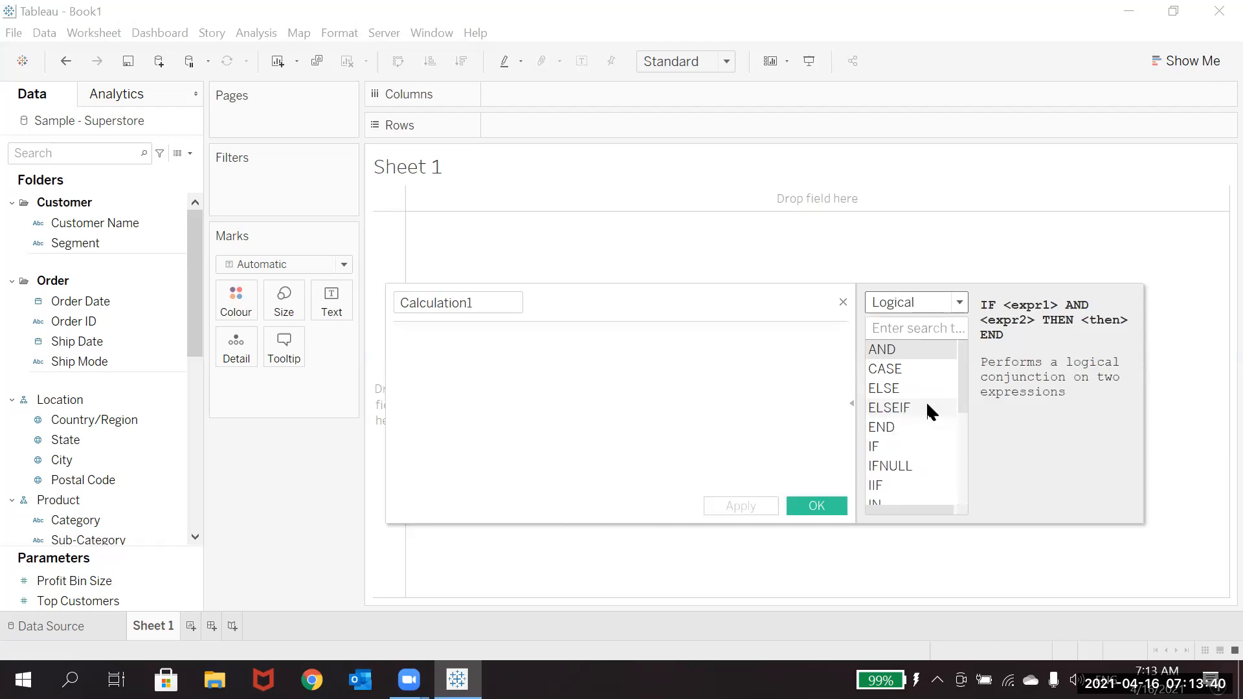
{"action": "left_click", "coordinate": [963, 479]}
{"action": "left_click_drag", "start_coordinate": [963, 479], "coordinate": [964, 496]}
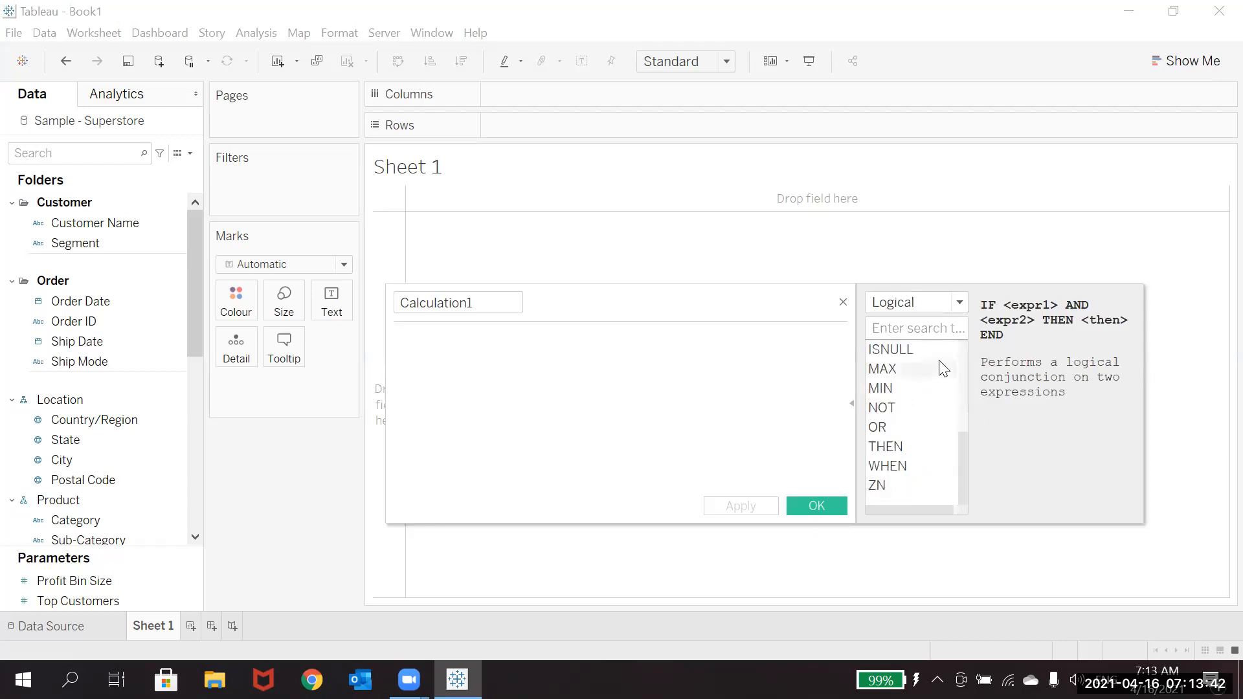
{"action": "left_click", "coordinate": [949, 309]}
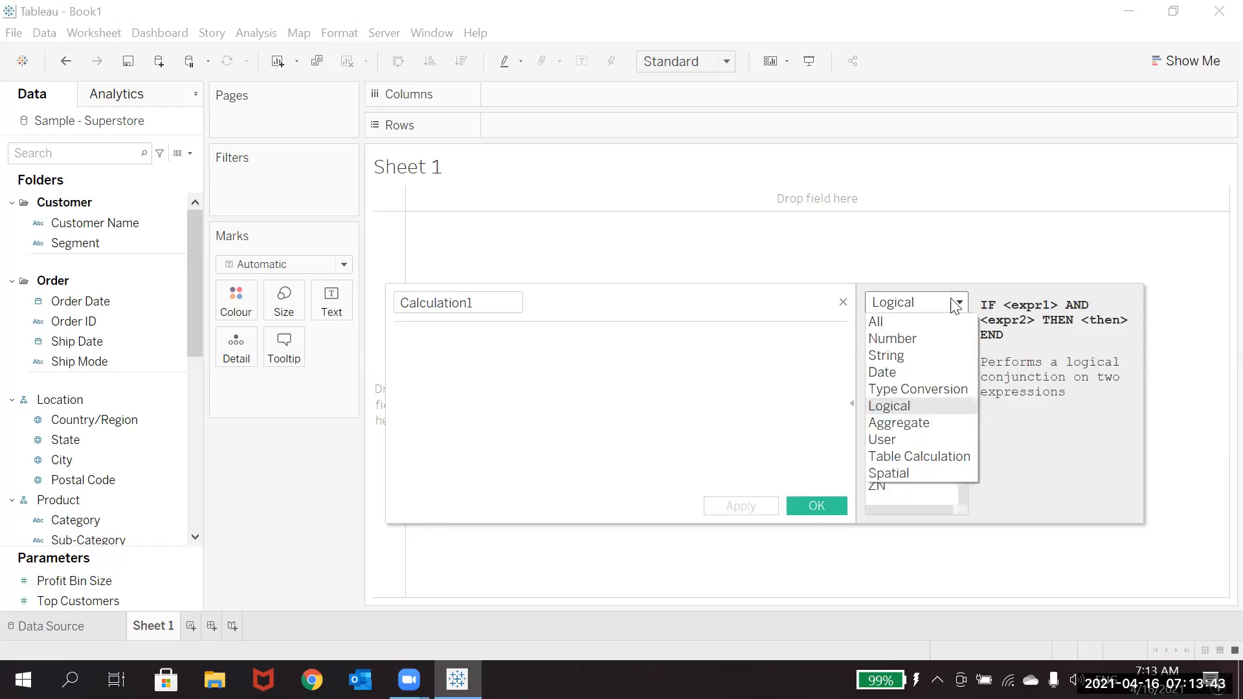
{"action": "left_click", "coordinate": [913, 422]}
{"action": "left_click", "coordinate": [963, 490]}
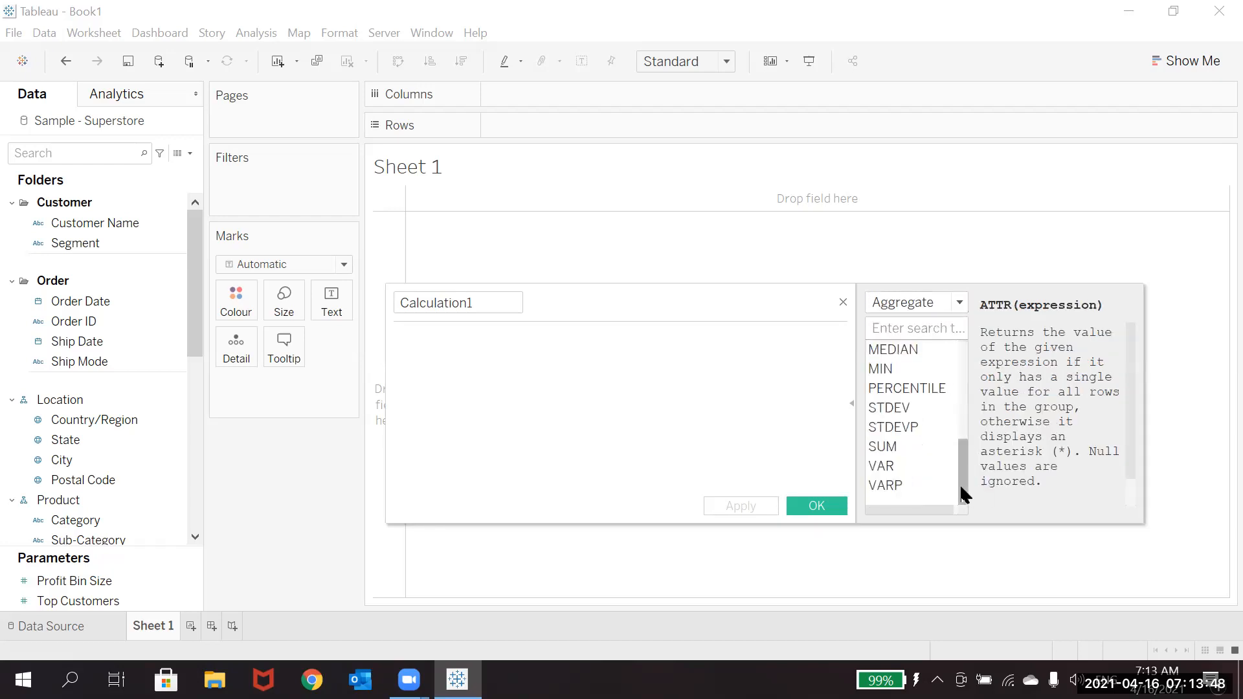
Step: Look up the syntax of the INCLUDE function among all functions and dismiss the performance scan notification
{"action": "left_click", "coordinate": [960, 302]}
{"action": "left_click", "coordinate": [923, 322]}
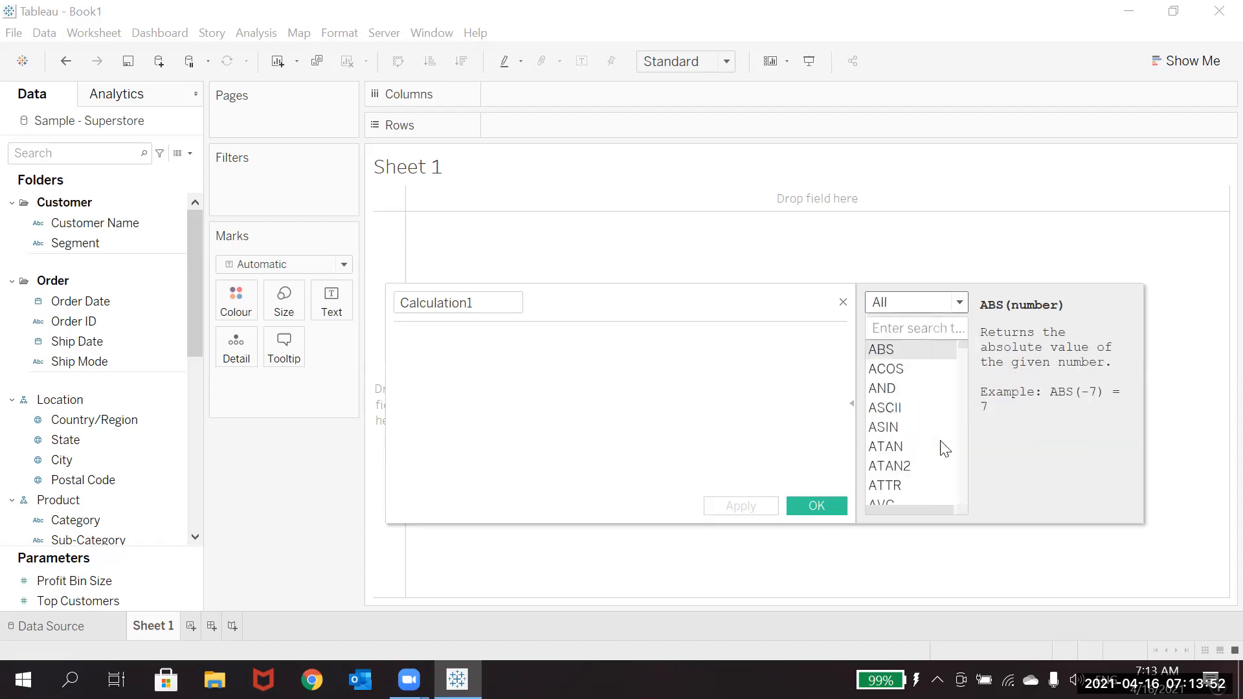
{"action": "scroll", "coordinate": [963, 471], "scroll_direction": "down", "scroll_amount": 15}
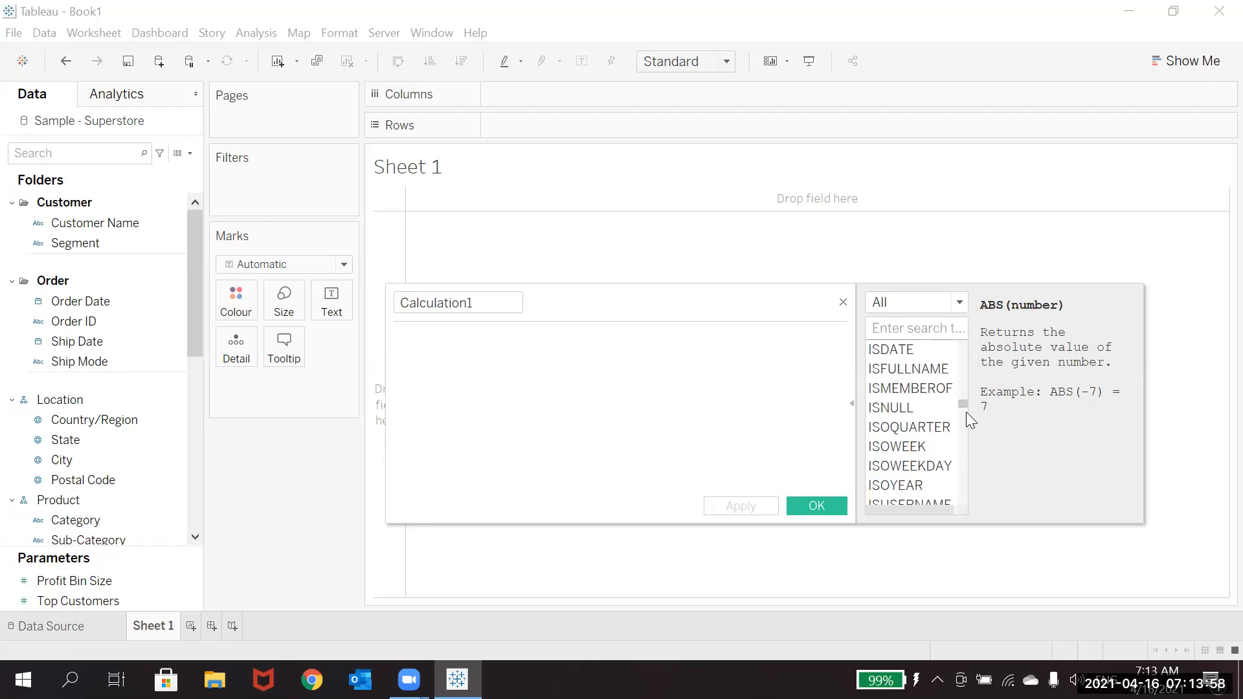
{"action": "left_click_drag", "start_coordinate": [963, 403], "coordinate": [962, 390]}
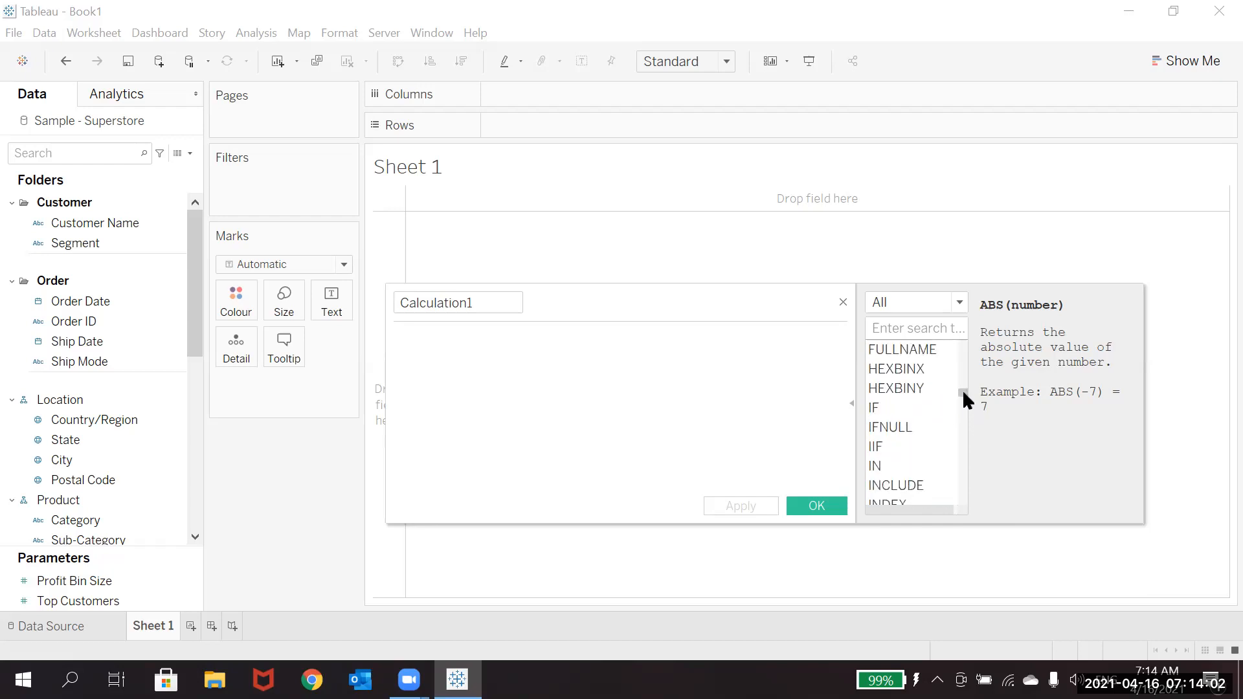
{"action": "left_click", "coordinate": [913, 490]}
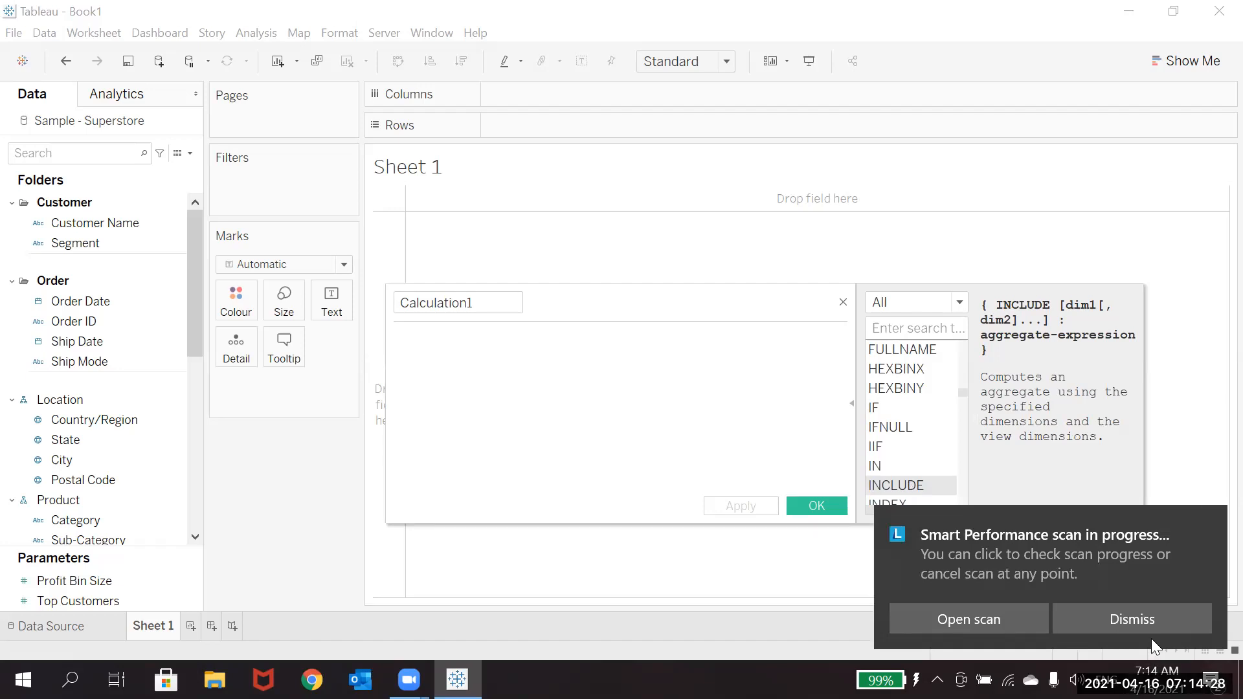
{"action": "left_click", "coordinate": [1153, 621]}
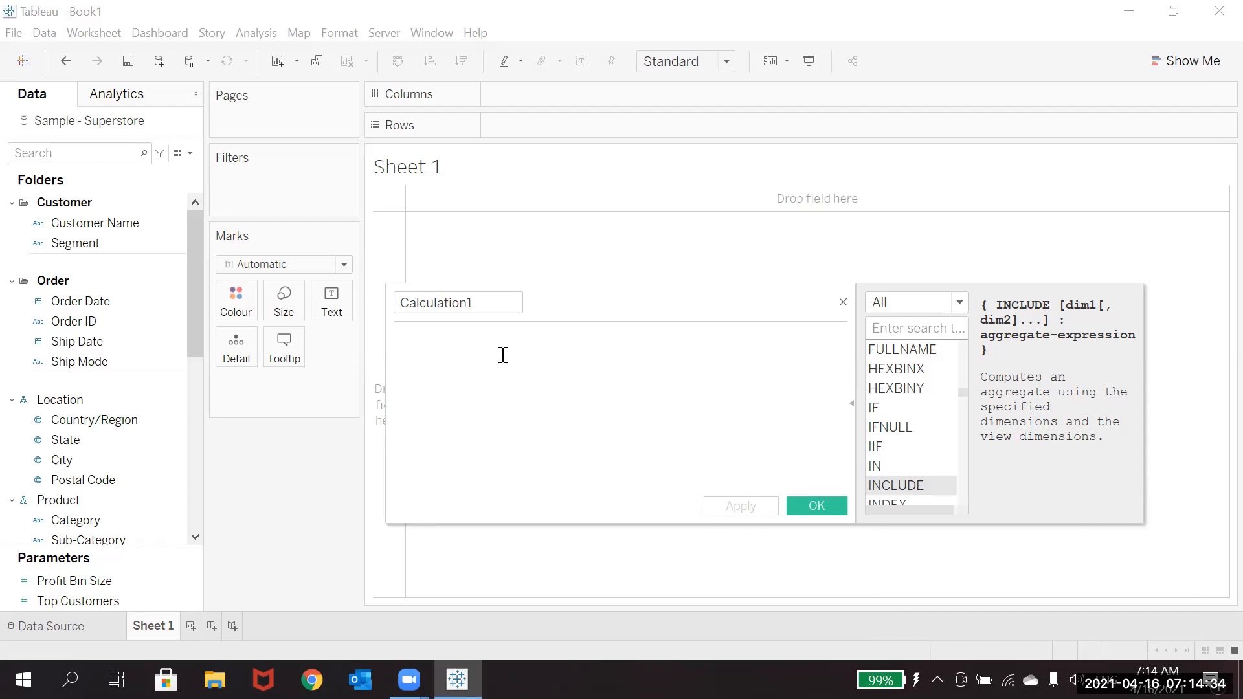
Step: Enter the calculation formula { INCLUDE [Segment]: SUM(Sales)}
{"action": "type", "text": "Inc"}
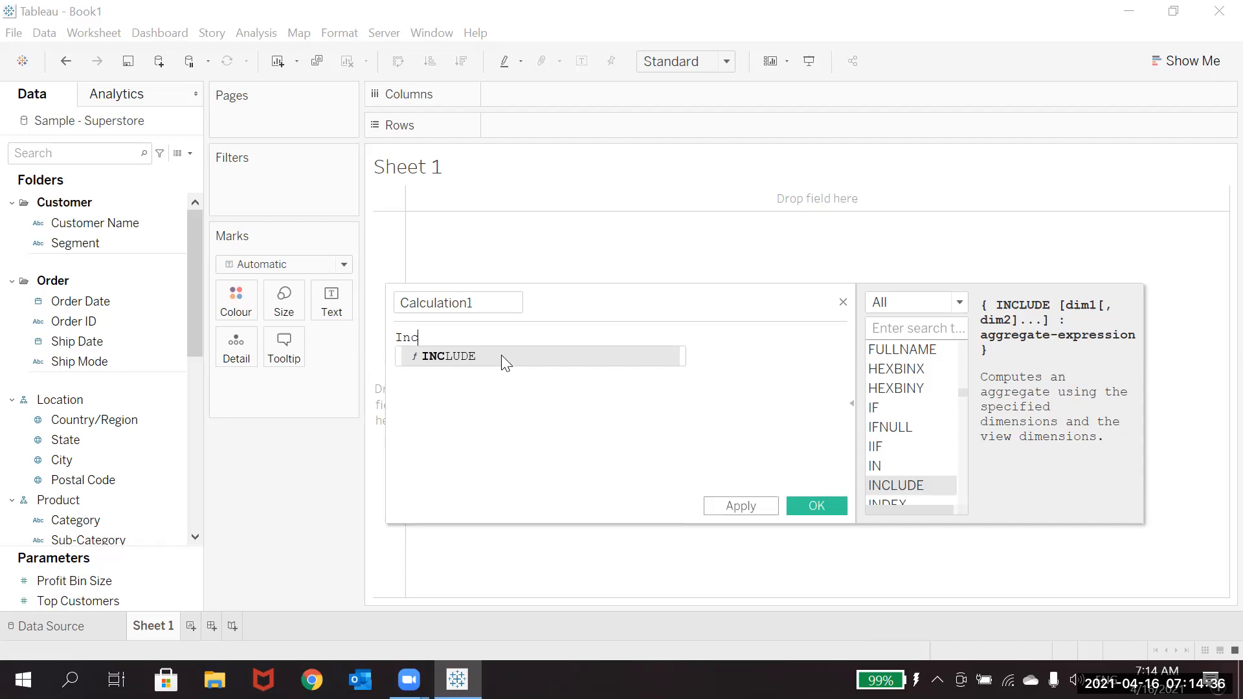
{"action": "left_click", "coordinate": [501, 356]}
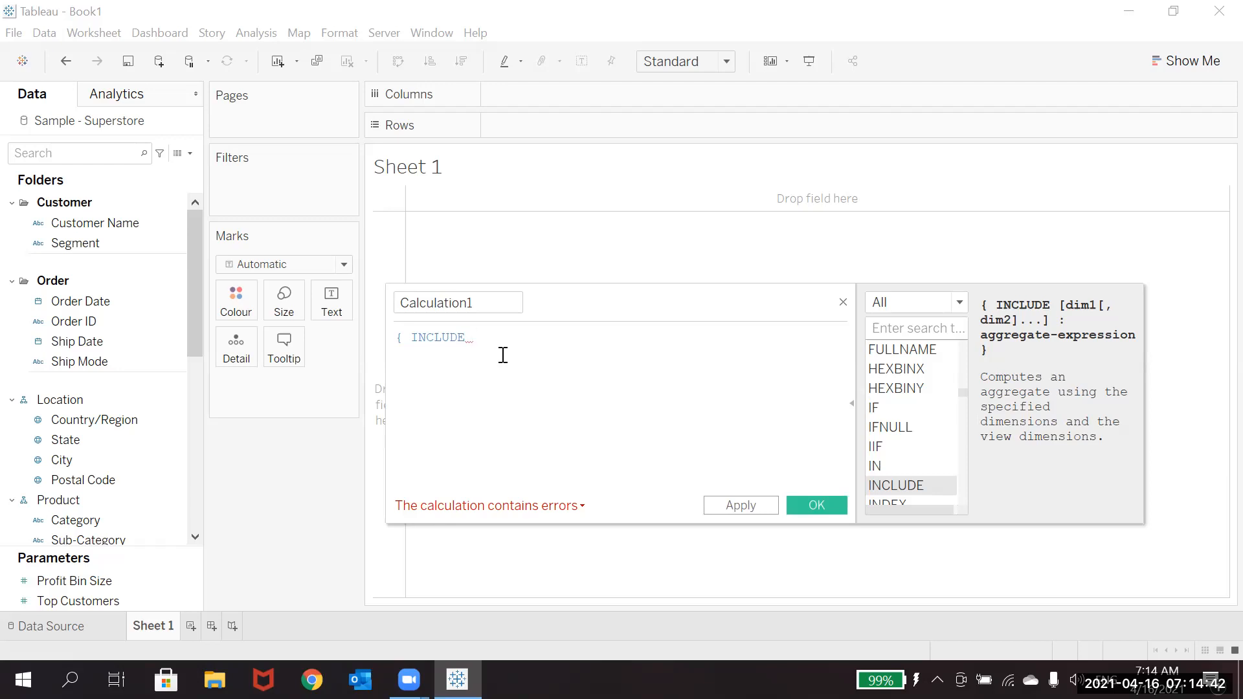
{"action": "type", "text": "Seg"}
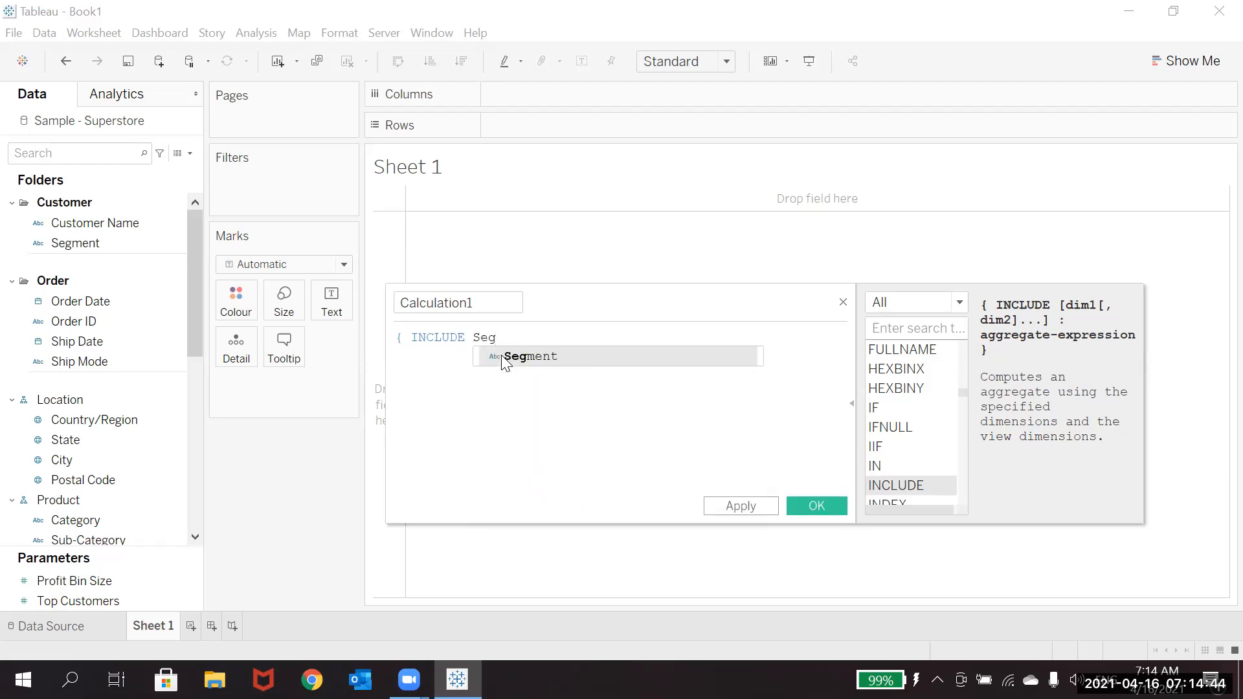
{"action": "left_click", "coordinate": [503, 358]}
{"action": "type", "text": ":"}
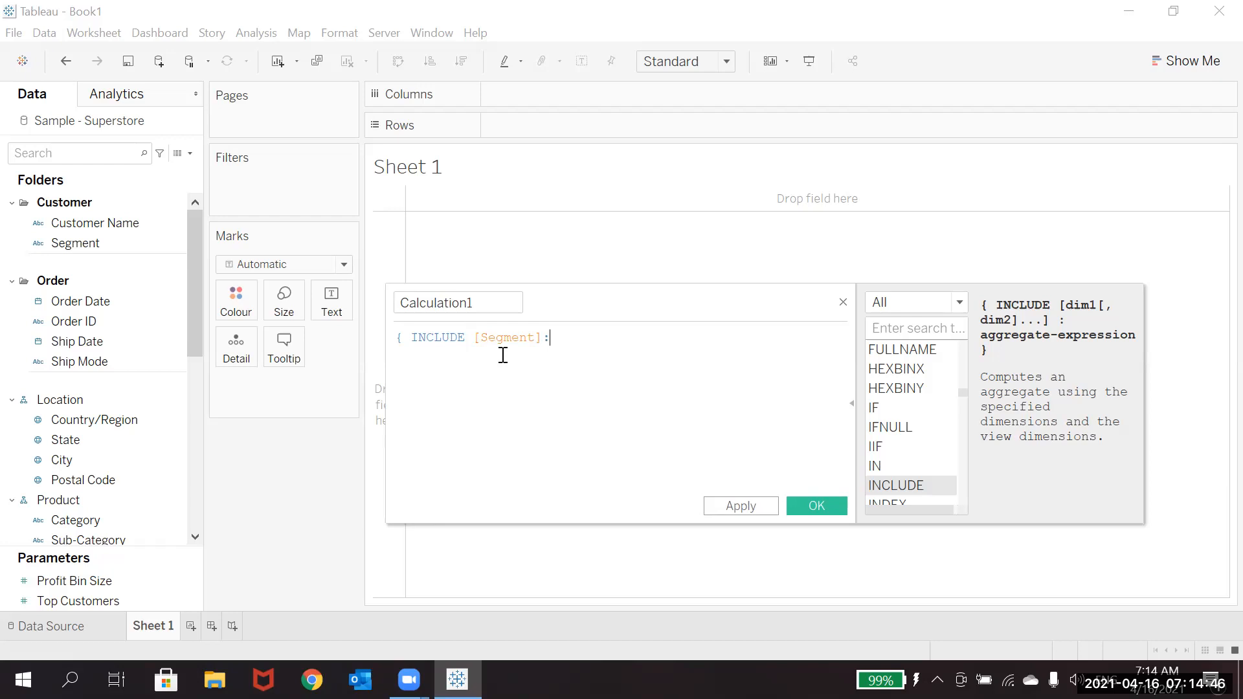
{"action": "type", "text": " Sum"}
{"action": "key", "text": "Return"}
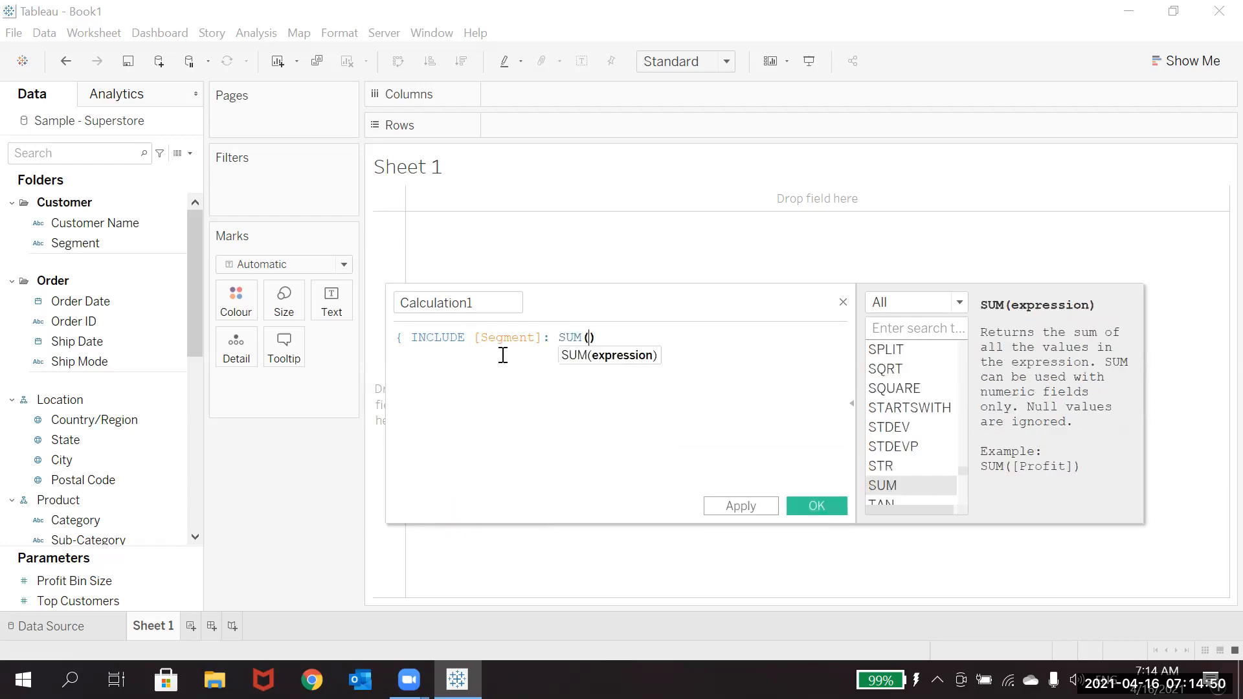
{"action": "type", "text": "Sales"}
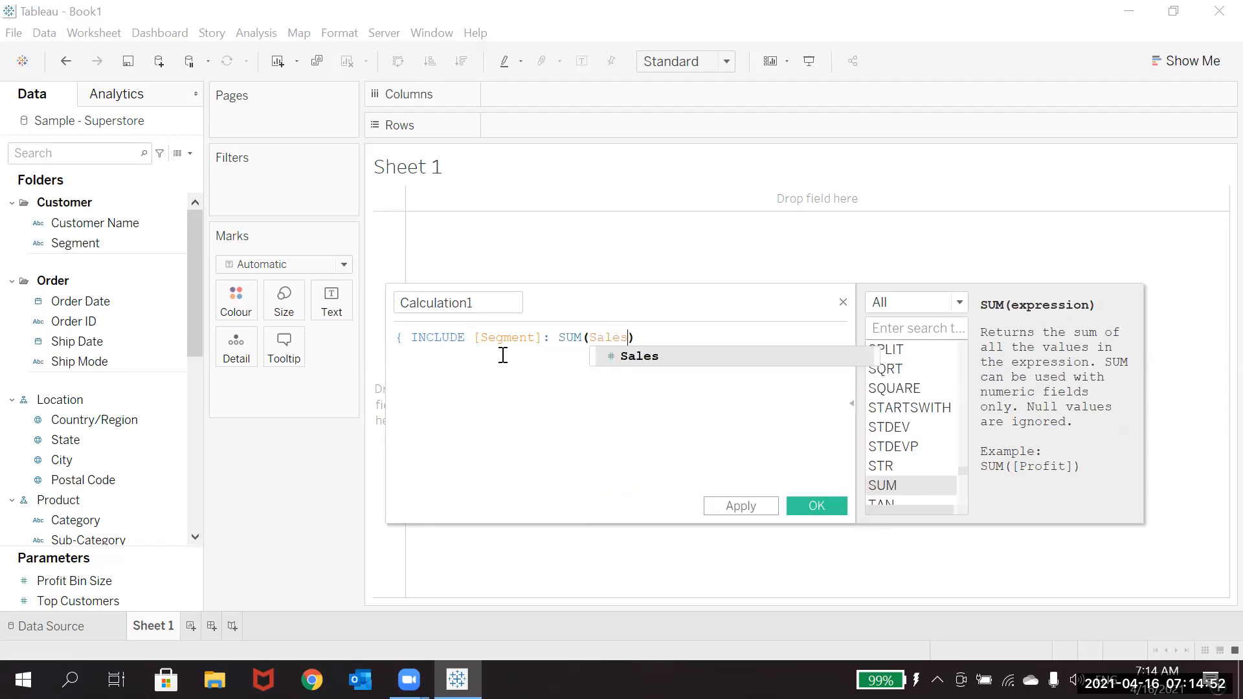
{"action": "key", "text": "Right"}
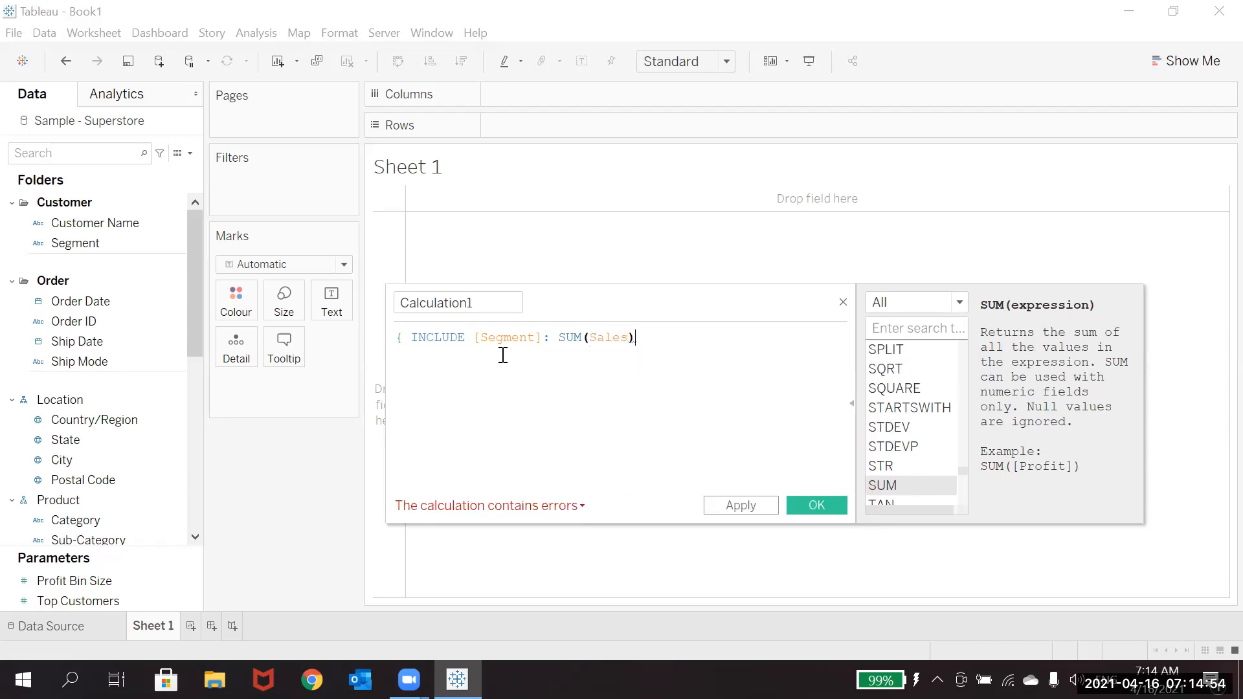
{"action": "type", "text": "}"}
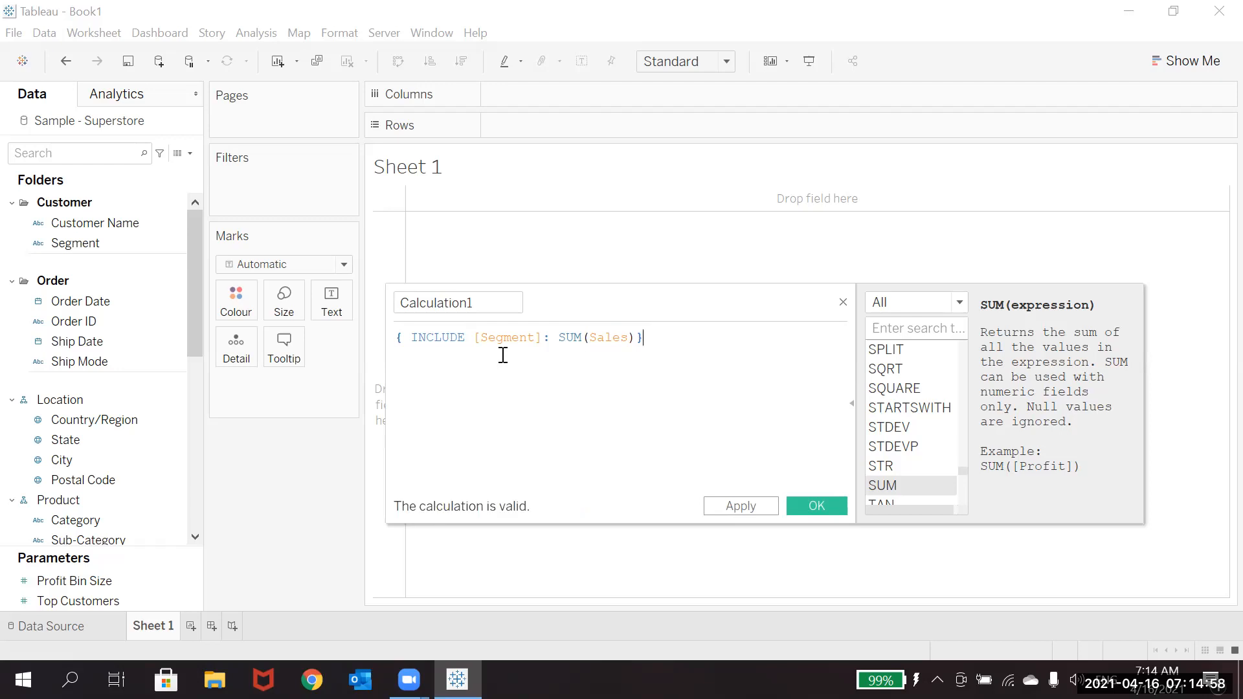
Step: Name the calculated field Include and save it
{"action": "left_click", "coordinate": [490, 299]}
{"action": "key", "text": "ctrl+a"}
{"action": "key", "text": "BackSpace"}
{"action": "type", "text": "Inck"}
{"action": "key", "text": "BackSpace"}
{"action": "type", "text": "lude"}
{"action": "left_click", "coordinate": [820, 499]}
{"action": "left_click", "coordinate": [820, 499]}
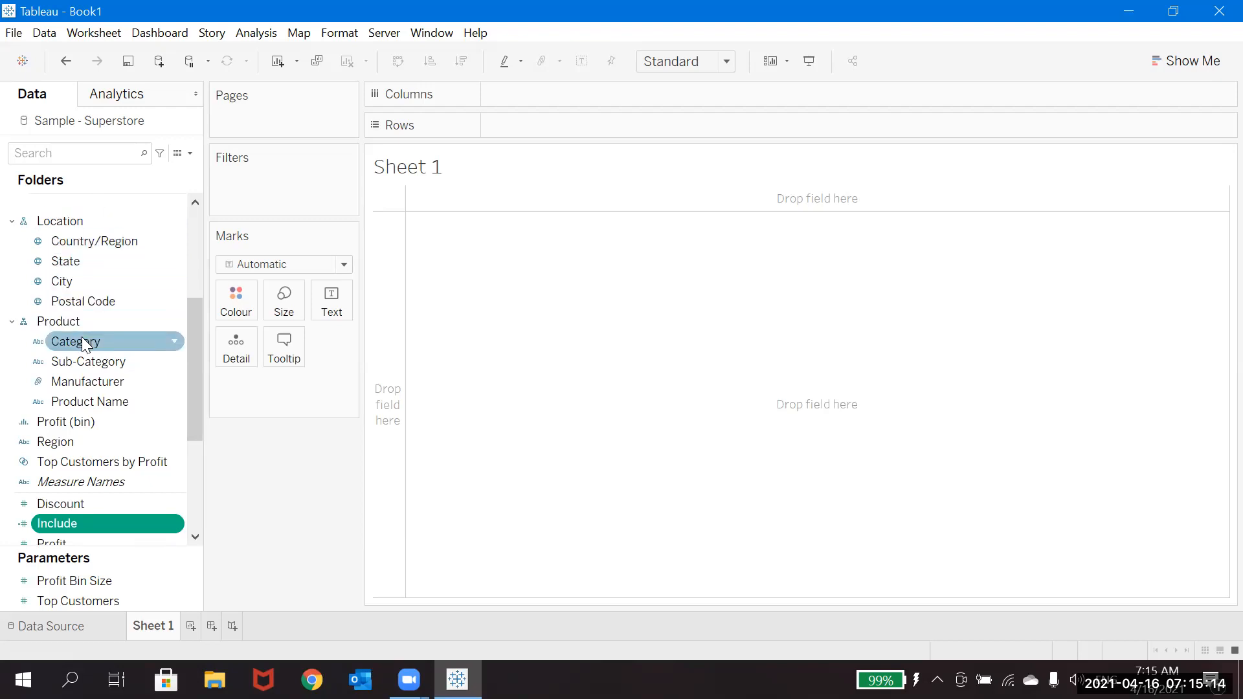
Step: Try Category on Rows, remove it, and use the Segment field as the row dimension instead
{"action": "left_click_drag", "start_coordinate": [85, 345], "coordinate": [586, 133]}
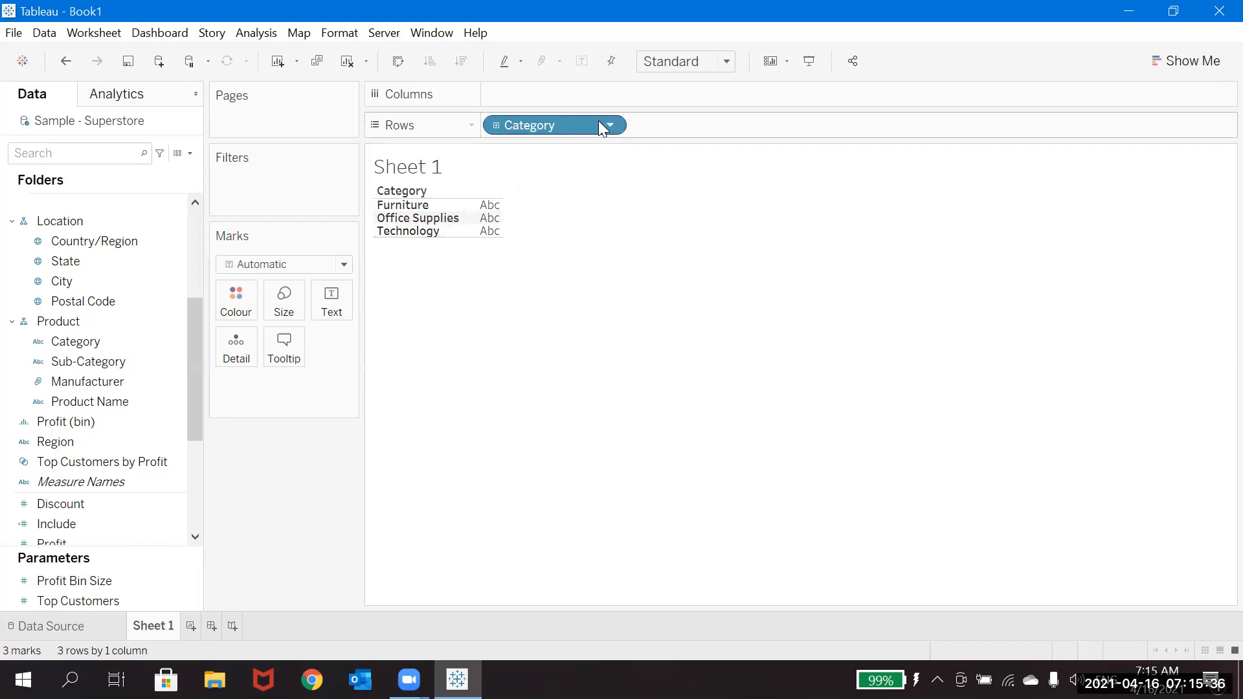
{"action": "left_click_drag", "start_coordinate": [595, 121], "coordinate": [80, 153]}
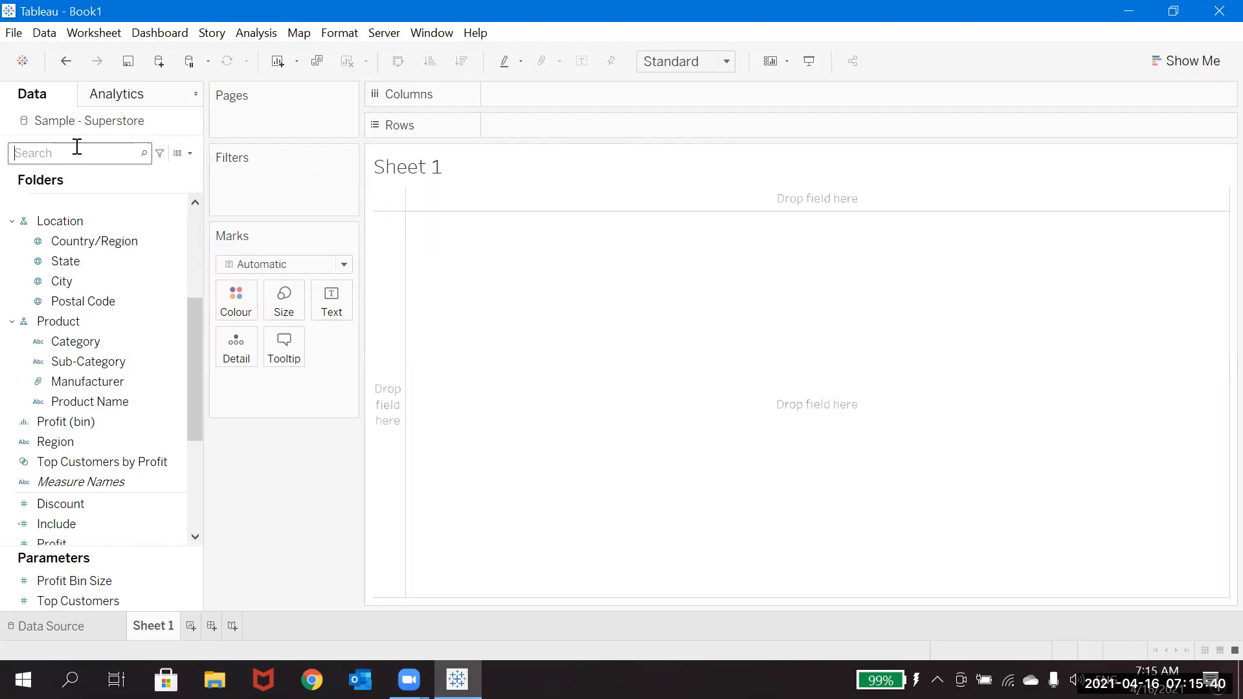
{"action": "left_click", "coordinate": [77, 146]}
{"action": "type", "text": "Seg"}
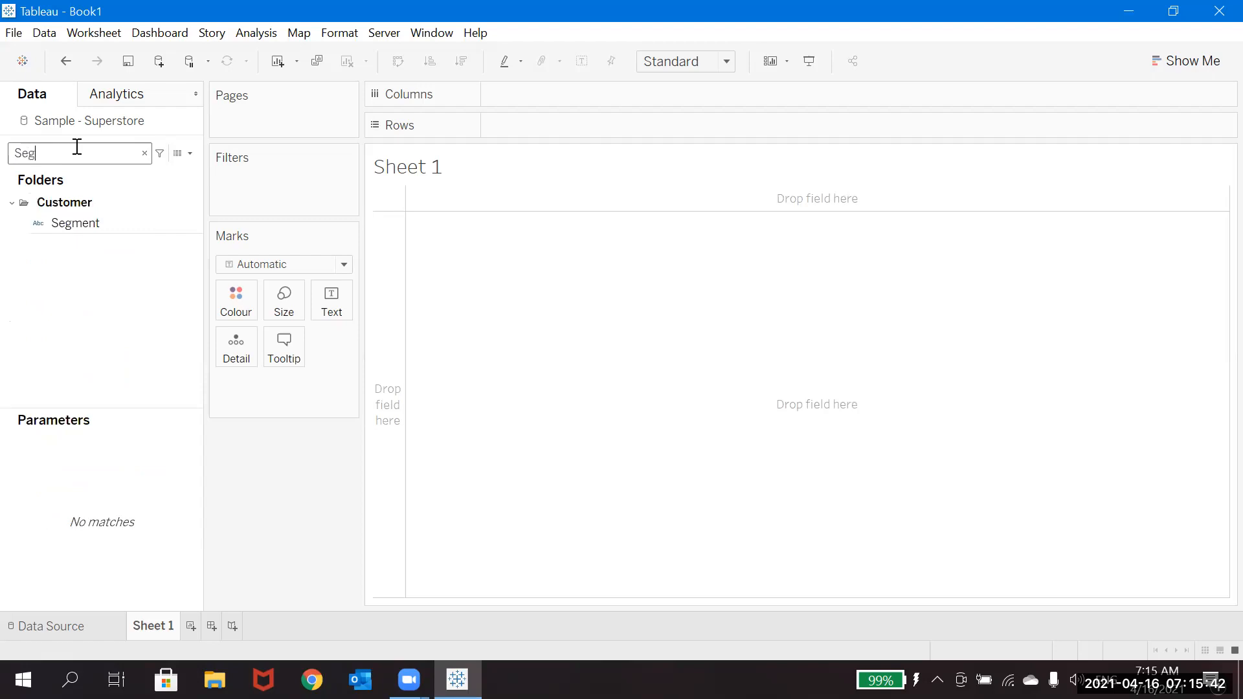
{"action": "left_click", "coordinate": [69, 228]}
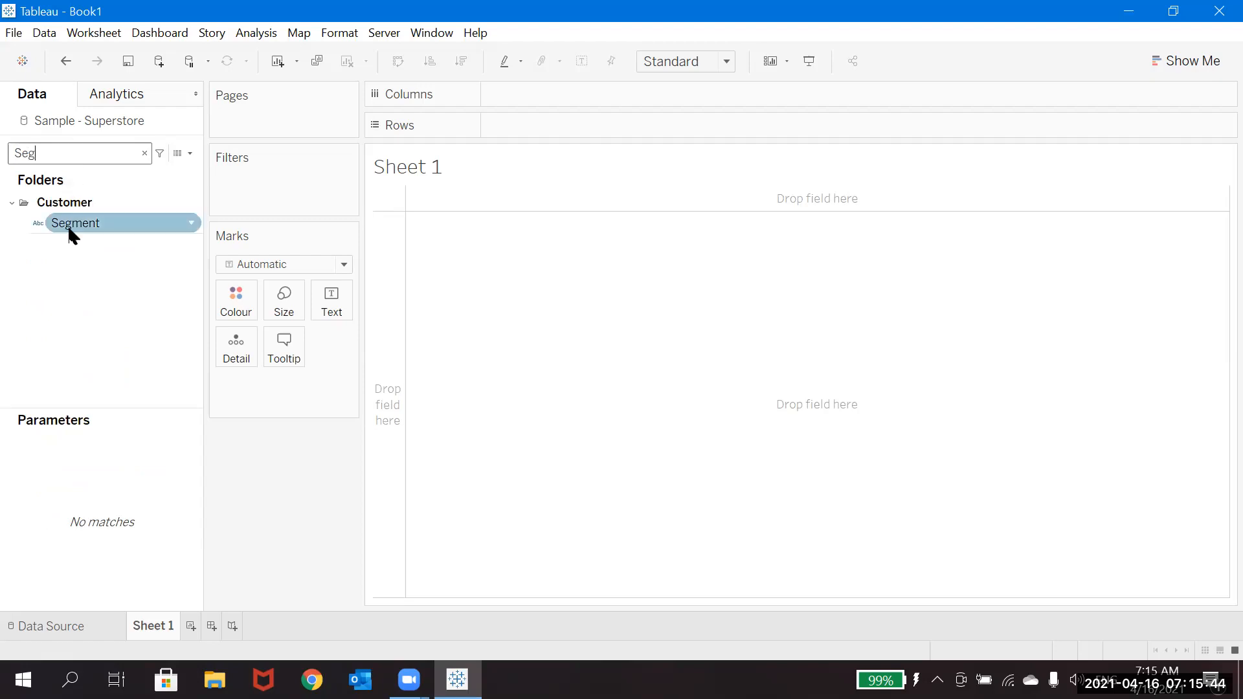
{"action": "left_click_drag", "start_coordinate": [69, 234], "coordinate": [497, 222]}
{"action": "left_click", "coordinate": [144, 153]}
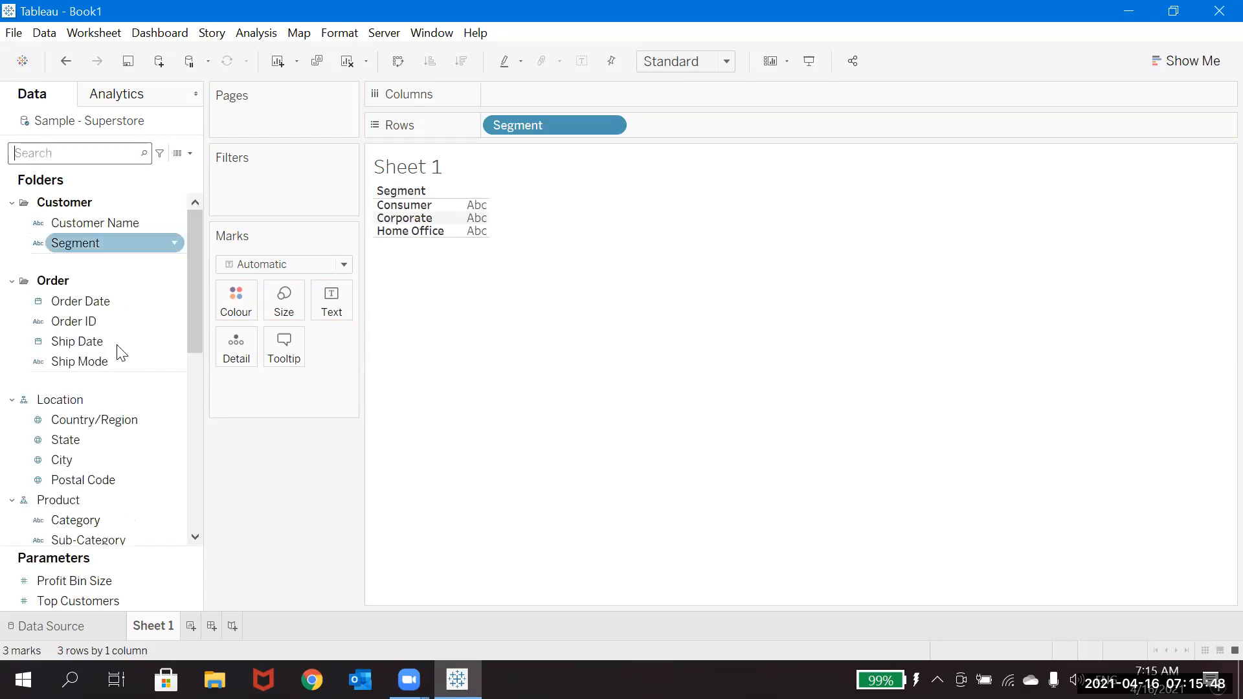
Step: Add the Include and Sales measures as text and arrange them in a text table by Segment
{"action": "left_click_drag", "start_coordinate": [195, 541], "coordinate": [194, 541]}
{"action": "left_click_drag", "start_coordinate": [63, 467], "coordinate": [332, 305]}
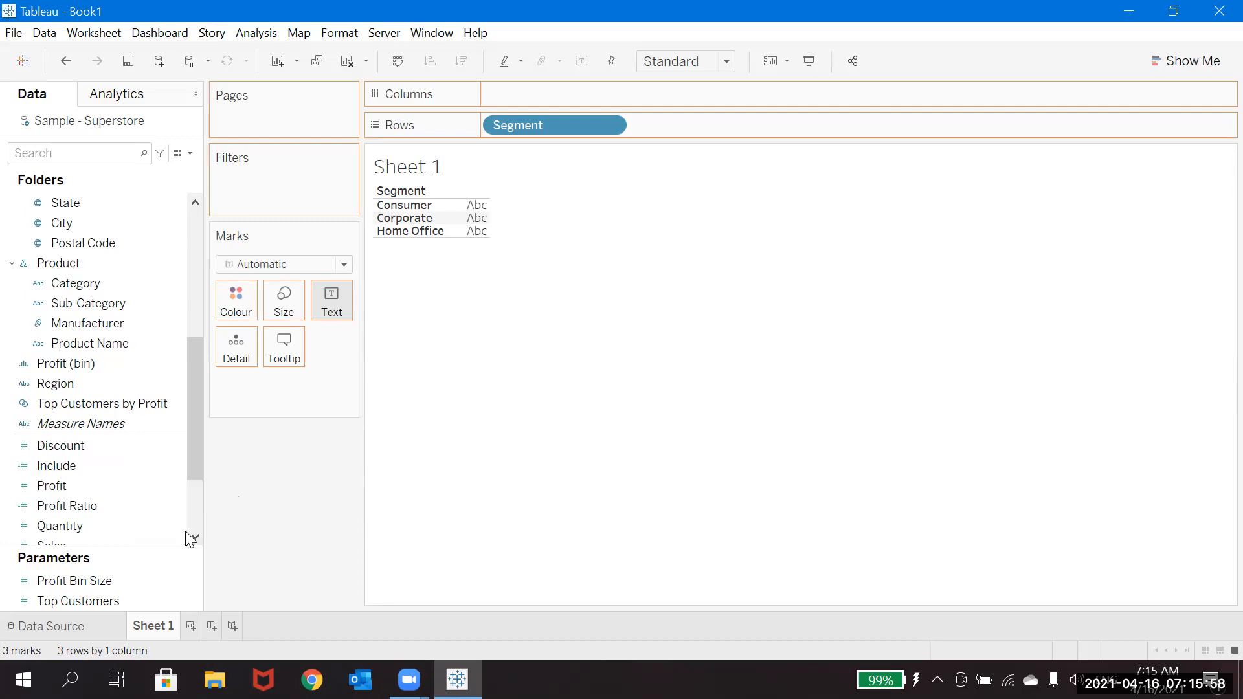
{"action": "left_click_drag", "start_coordinate": [193, 537], "coordinate": [193, 537]}
{"action": "left_click_drag", "start_coordinate": [63, 487], "coordinate": [319, 312]}
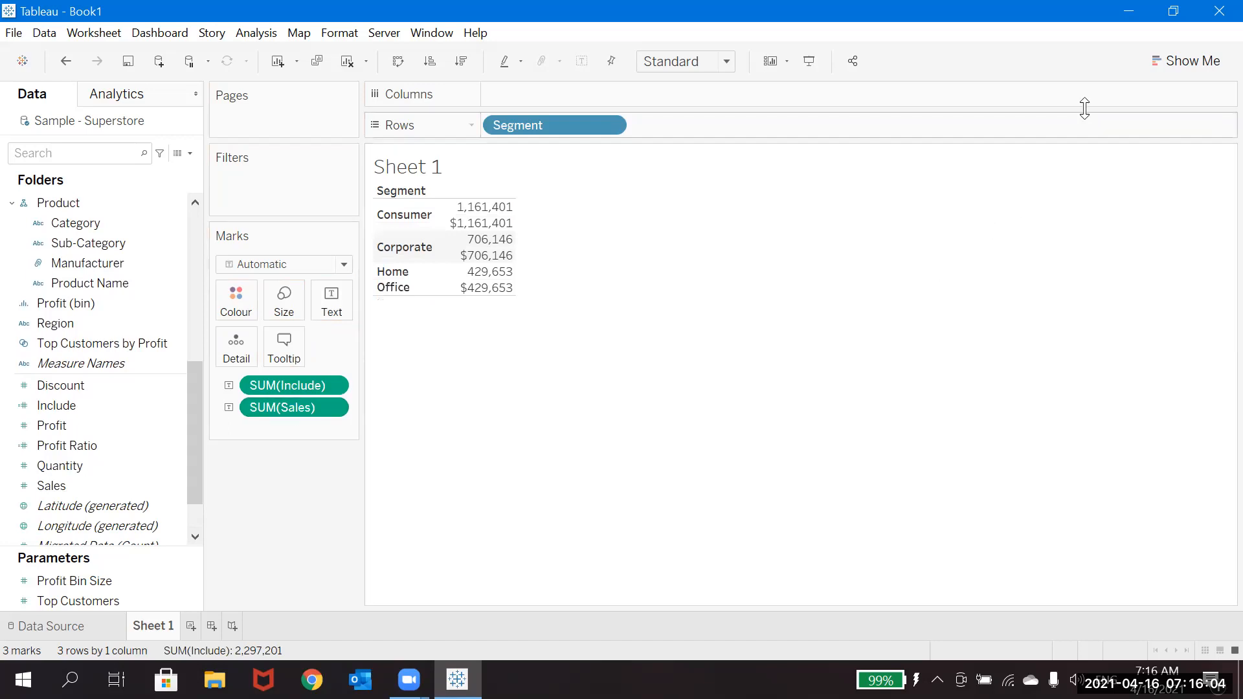
{"action": "left_click", "coordinate": [1175, 62]}
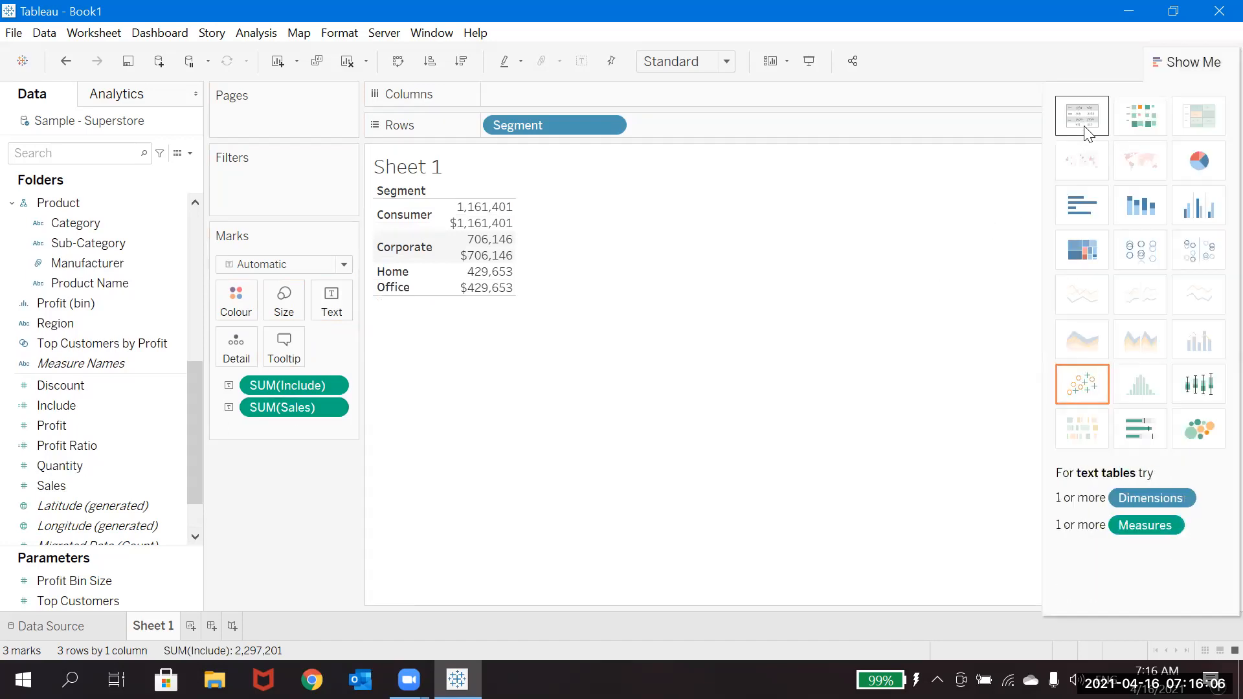
{"action": "left_click", "coordinate": [1191, 63]}
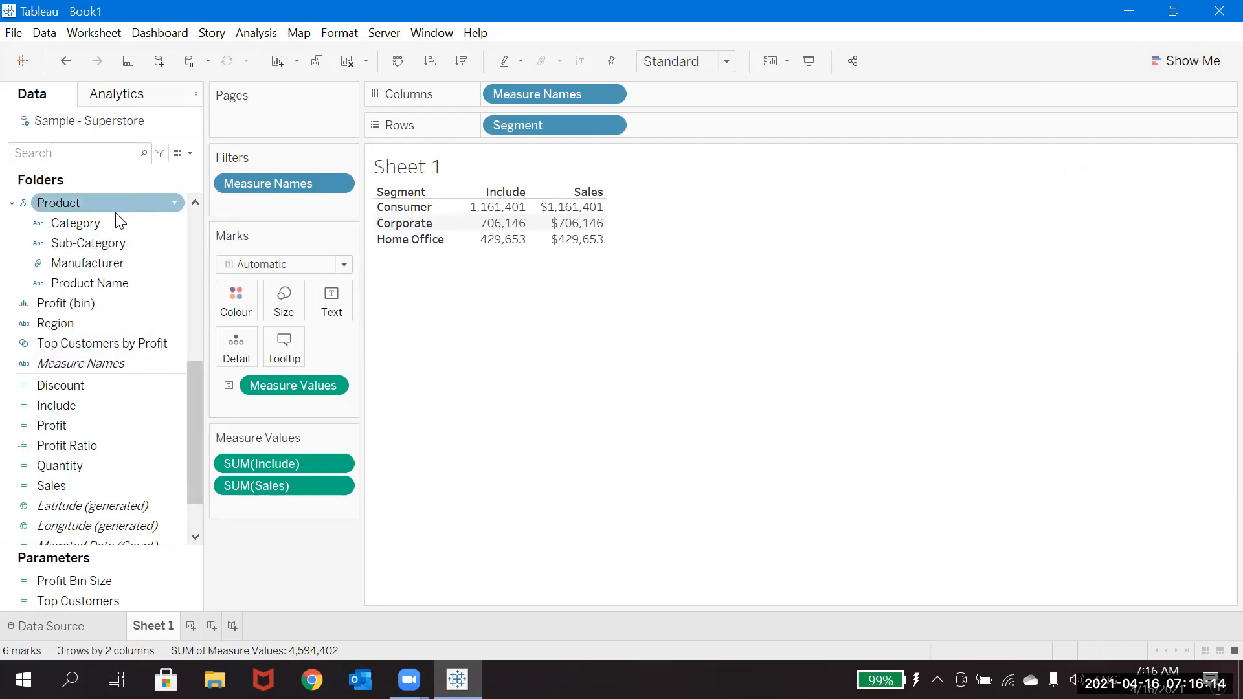
Step: Add Category to Rows after Segment and filter out Office Supplies
{"action": "left_click", "coordinate": [102, 224]}
{"action": "left_click_drag", "start_coordinate": [103, 224], "coordinate": [734, 130]}
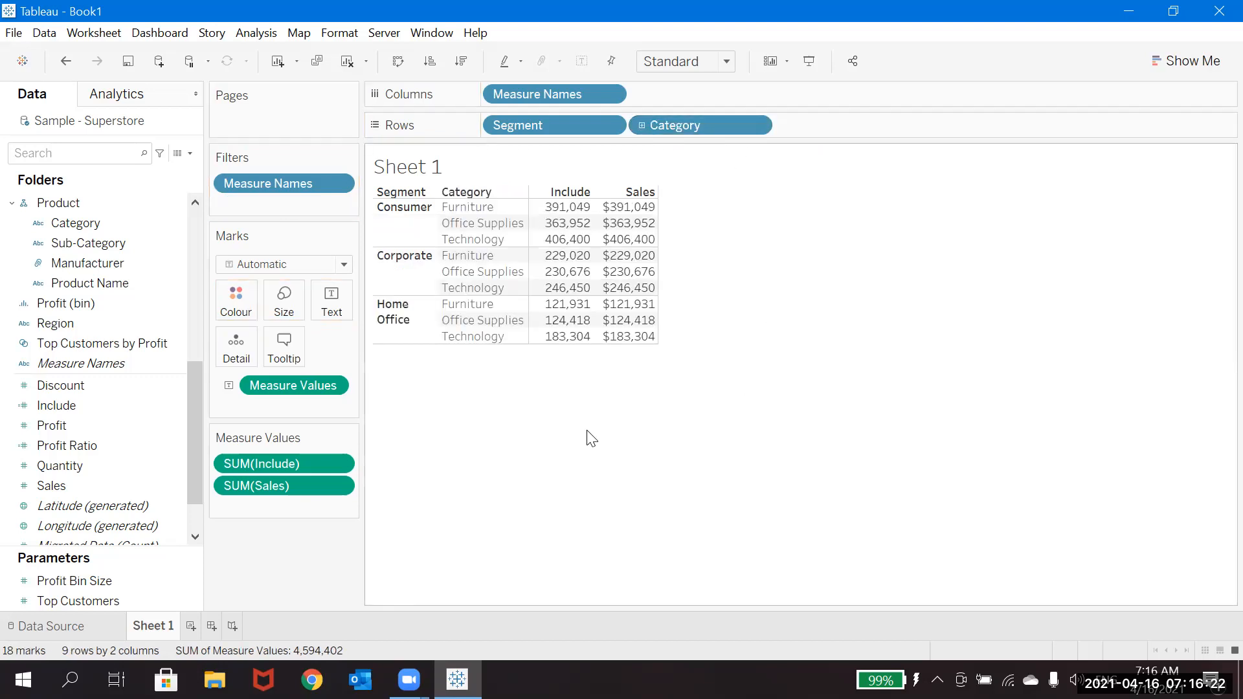
{"action": "left_click", "coordinate": [756, 126]}
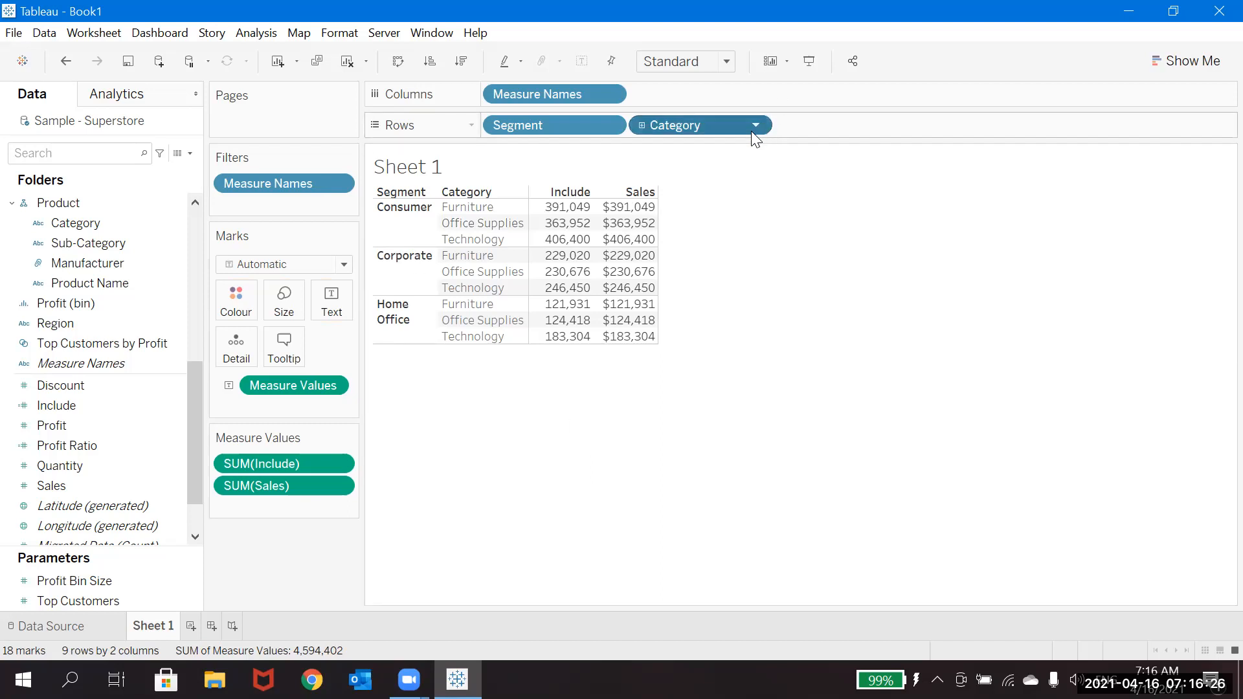
{"action": "left_click", "coordinate": [719, 150]}
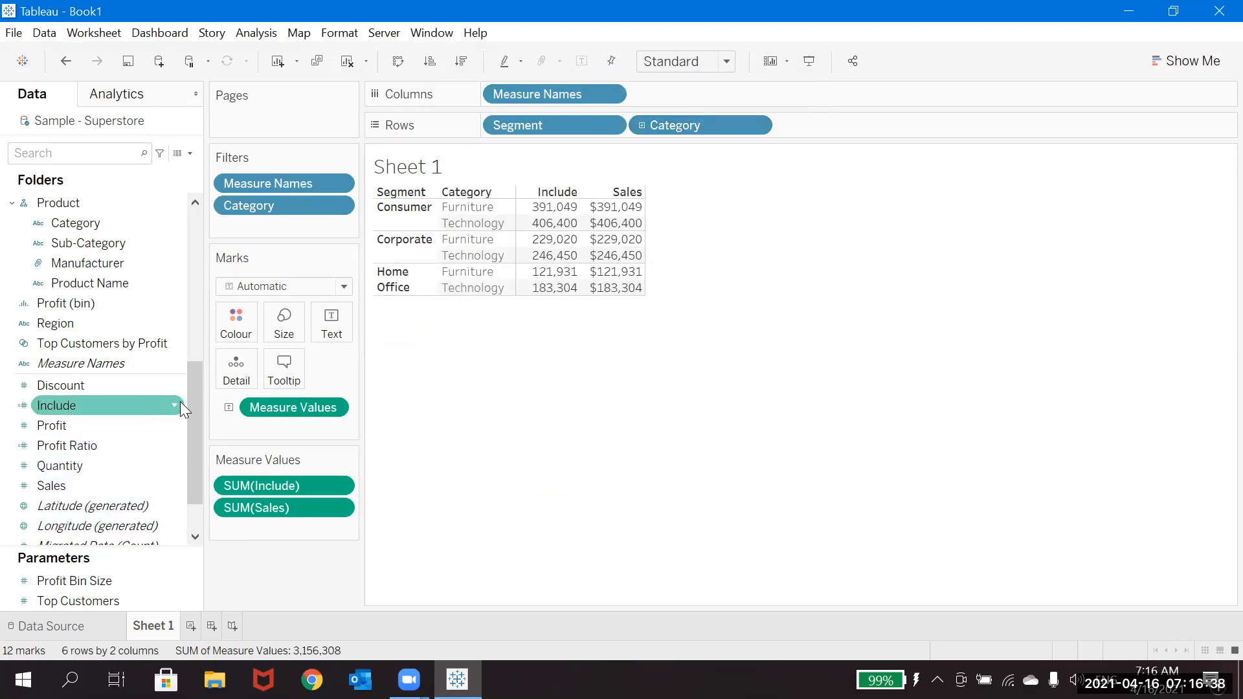
Step: Edit the Include calculation to use Category instead of Segment, making it { INCLUDE [Category]: SUM(Sales)}, and apply it
{"action": "left_click", "coordinate": [173, 405]}
{"action": "left_click", "coordinate": [174, 407]}
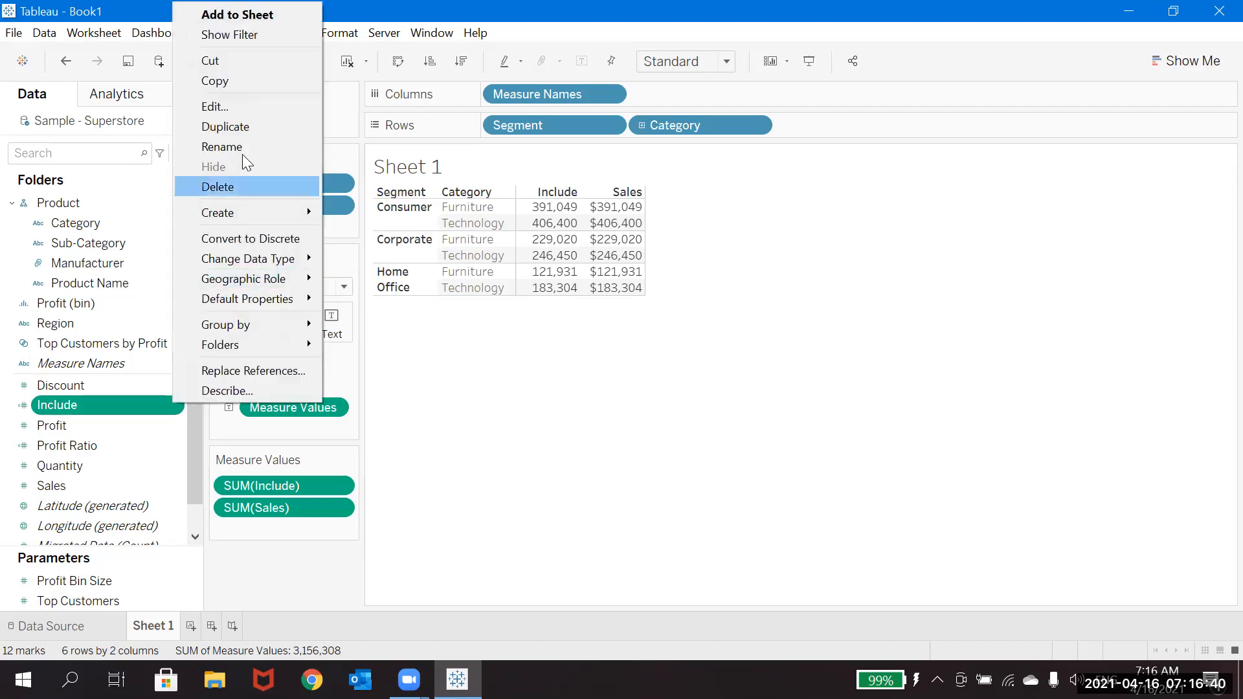
{"action": "left_click", "coordinate": [240, 103]}
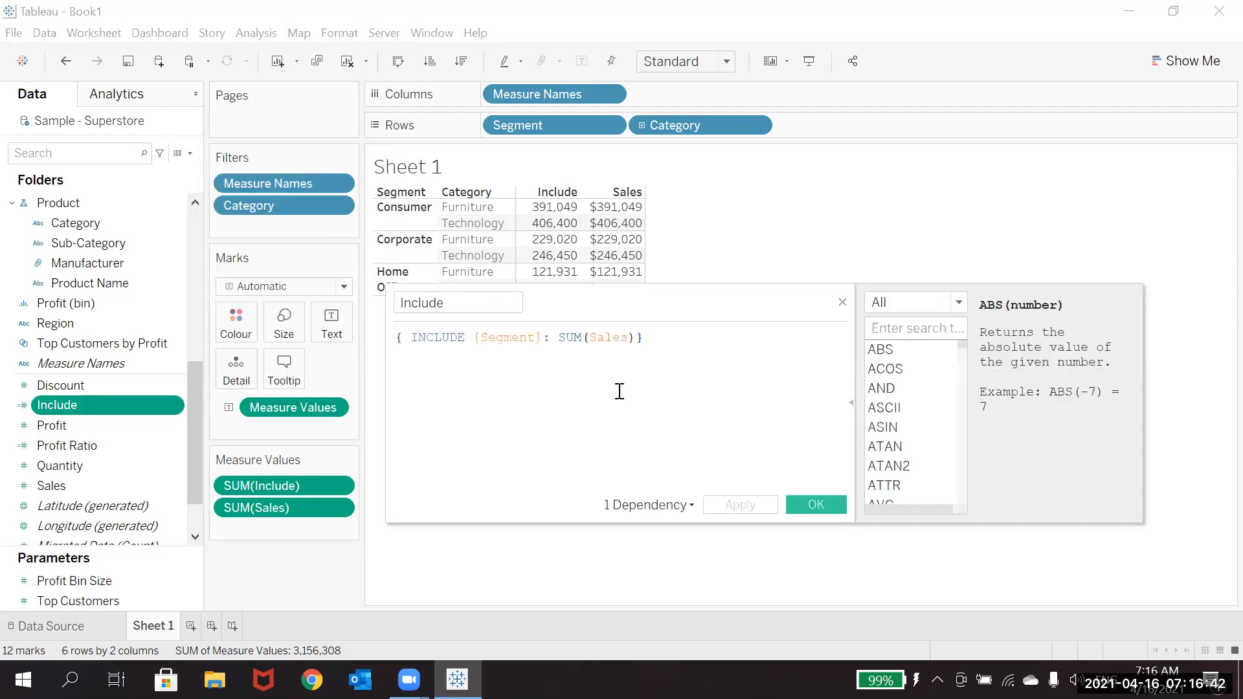
{"action": "left_click", "coordinate": [542, 342]}
{"action": "key", "text": "BackSpace"}
{"action": "key", "text": "BackSpace"}
{"action": "key", "text": "BackSpace"}
{"action": "key", "text": "BackSpace"}
{"action": "key", "text": "BackSpace"}
{"action": "key", "text": "BackSpace"}
{"action": "key", "text": "BackSpace"}
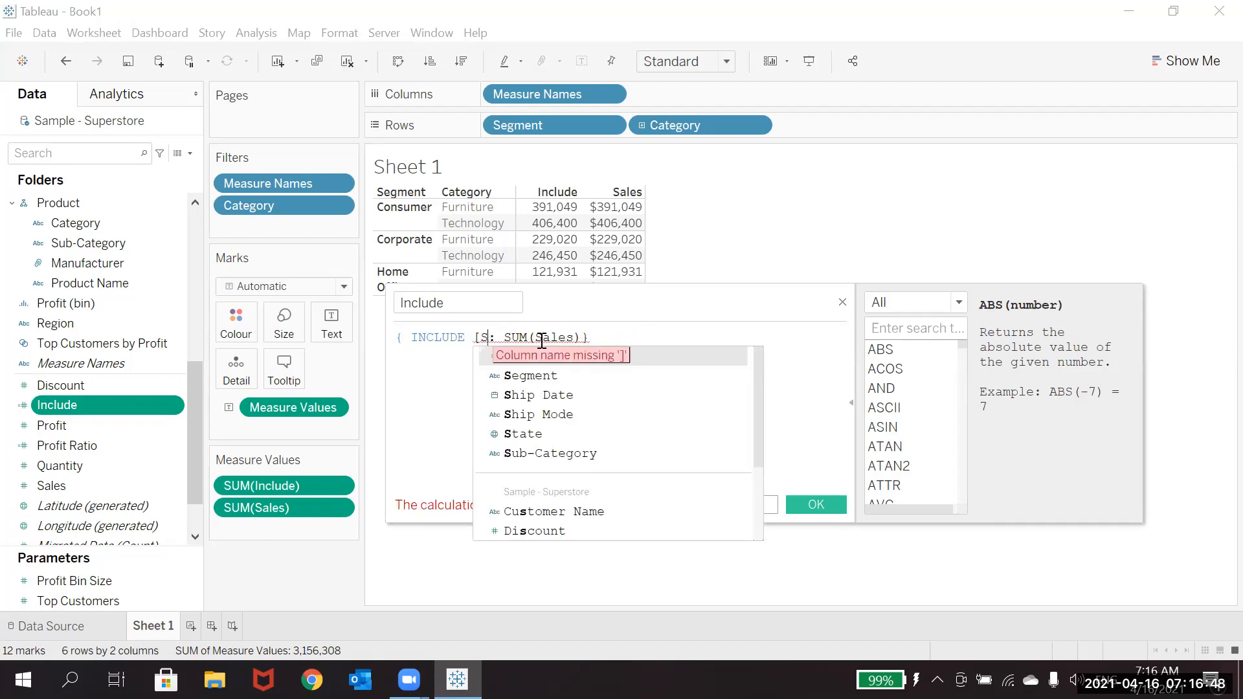
{"action": "key", "text": "BackSpace"}
{"action": "key", "text": "BackSpace"}
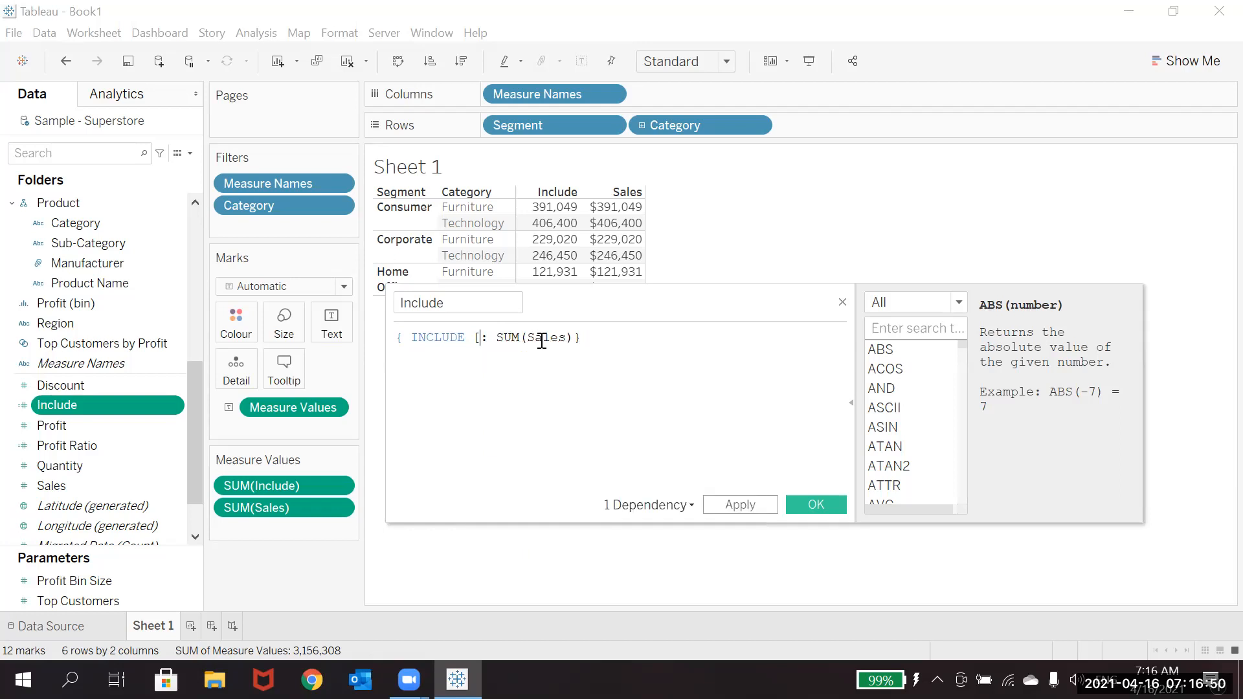
{"action": "type", "text": "Cat"}
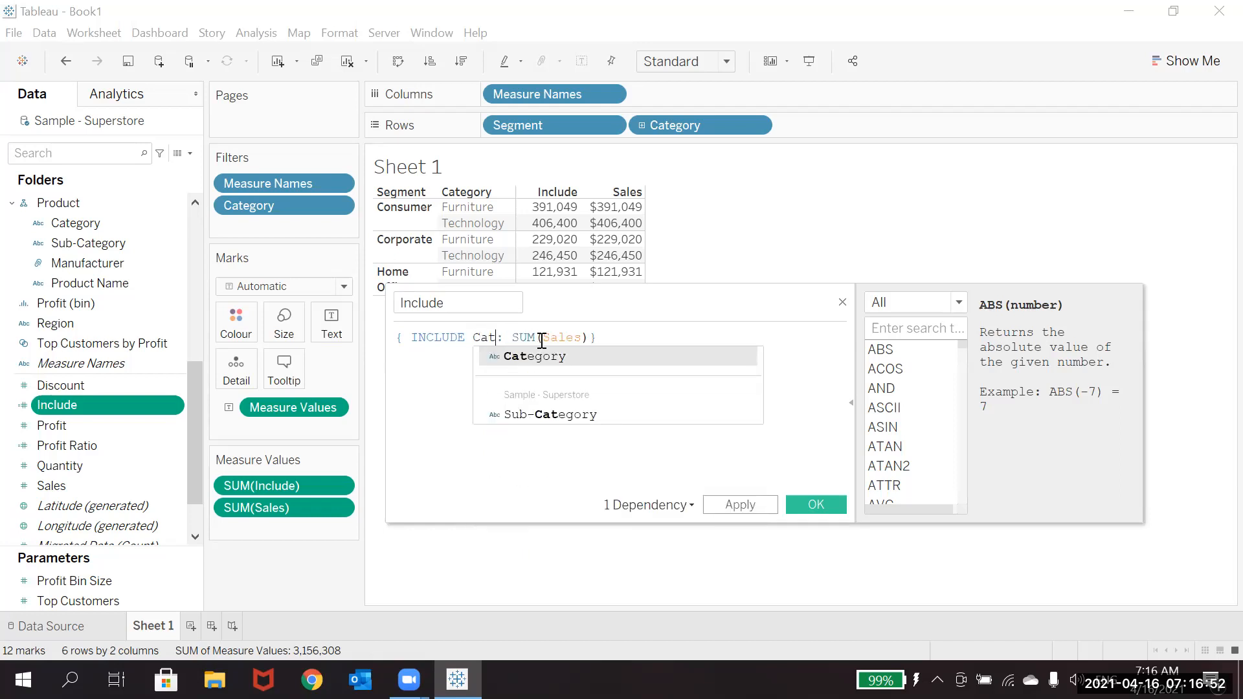
{"action": "key", "text": "Return"}
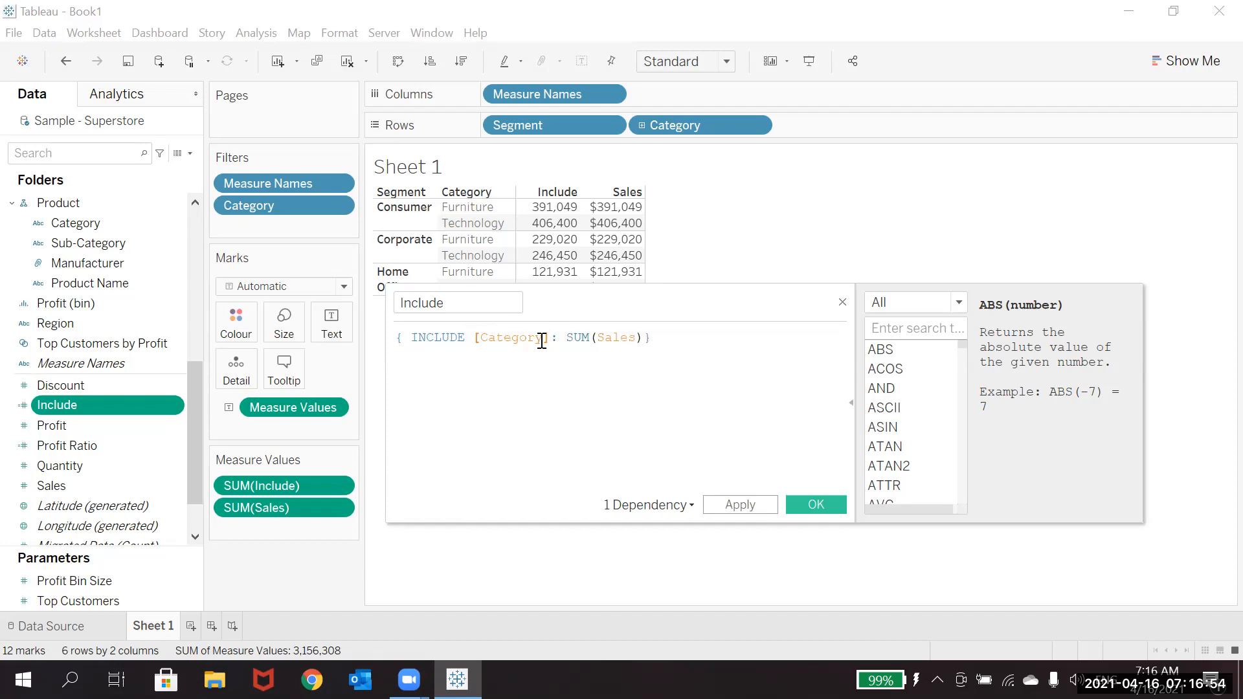
{"action": "left_click", "coordinate": [738, 505]}
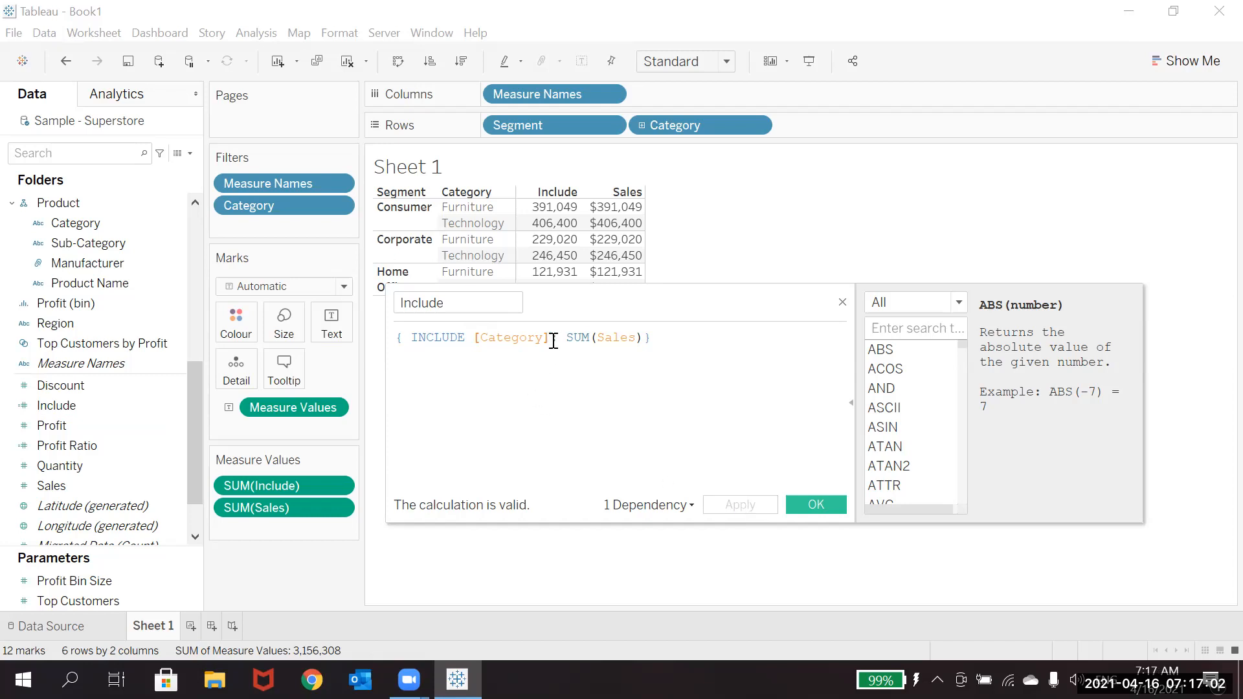
Step: Try the condition [Category]='Home Office' in the Include formula, remove the condition again, and save the calculation
{"action": "type", "text": ":"}
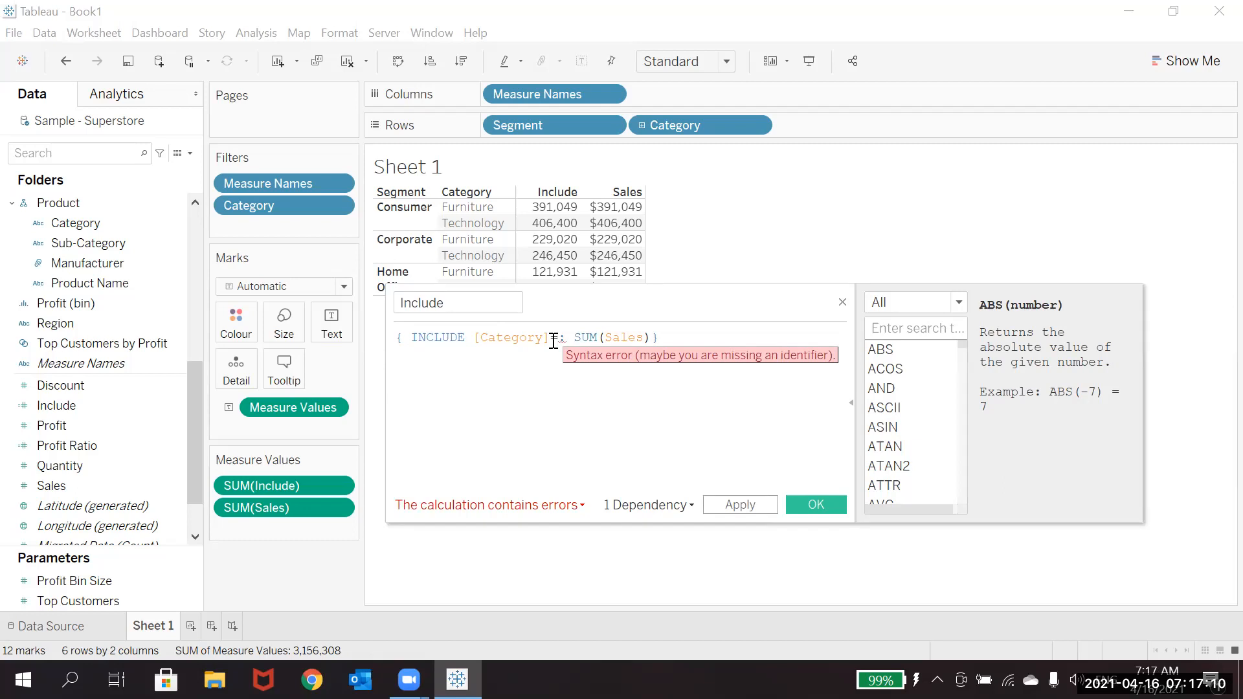
{"action": "type", "text": "'Home Office'"}
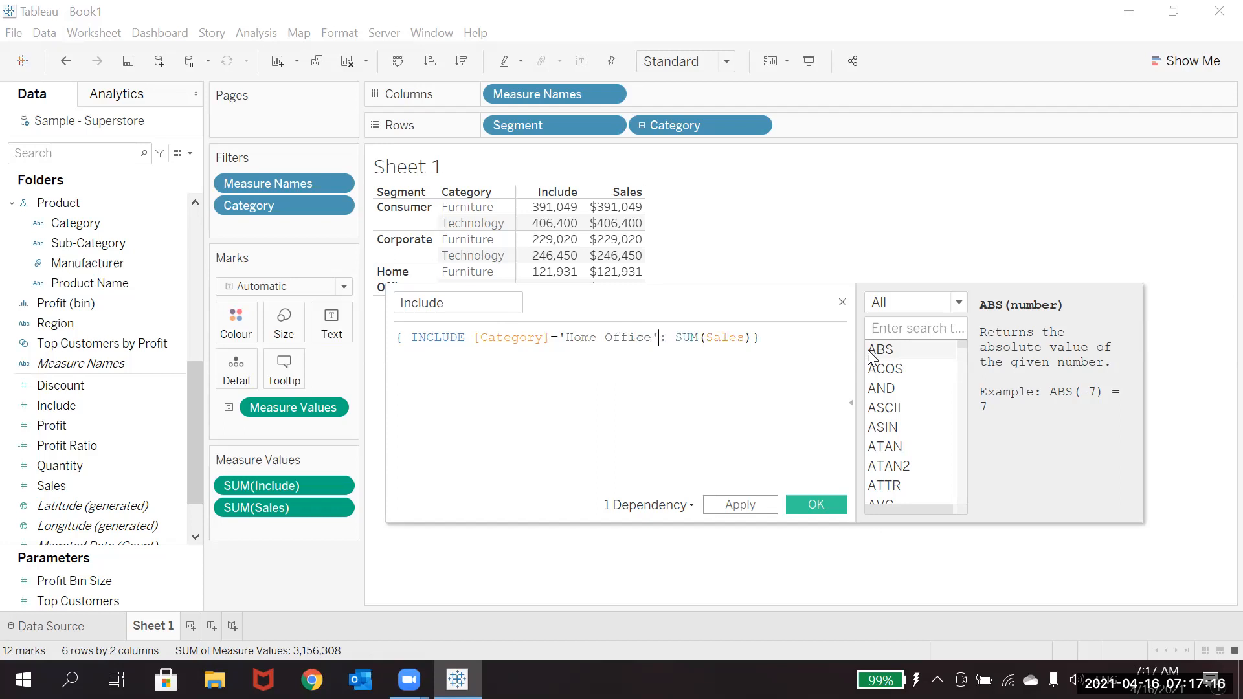
{"action": "left_click", "coordinate": [769, 508]}
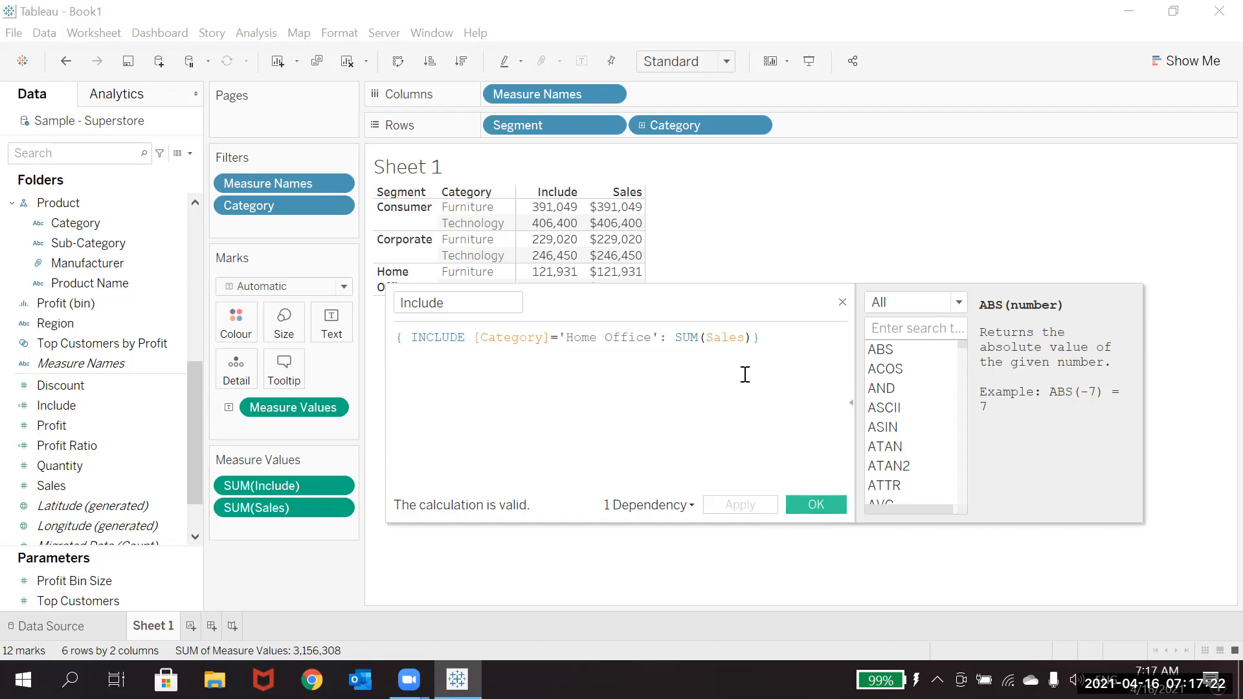
{"action": "left_click", "coordinate": [659, 339]}
{"action": "key", "text": "BackSpace"}
{"action": "key", "text": "BackSpace"}
{"action": "key", "text": "BackSpace"}
{"action": "key", "text": "BackSpace"}
{"action": "key", "text": "BackSpace"}
{"action": "key", "text": "BackSpace"}
{"action": "key", "text": "BackSpace"}
{"action": "key", "text": "BackSpace"}
{"action": "key", "text": "BackSpace"}
{"action": "key", "text": "BackSpace"}
{"action": "key", "text": "BackSpace"}
{"action": "key", "text": "BackSpace"}
{"action": "key", "text": "BackSpace"}
{"action": "key", "text": "BackSpace"}
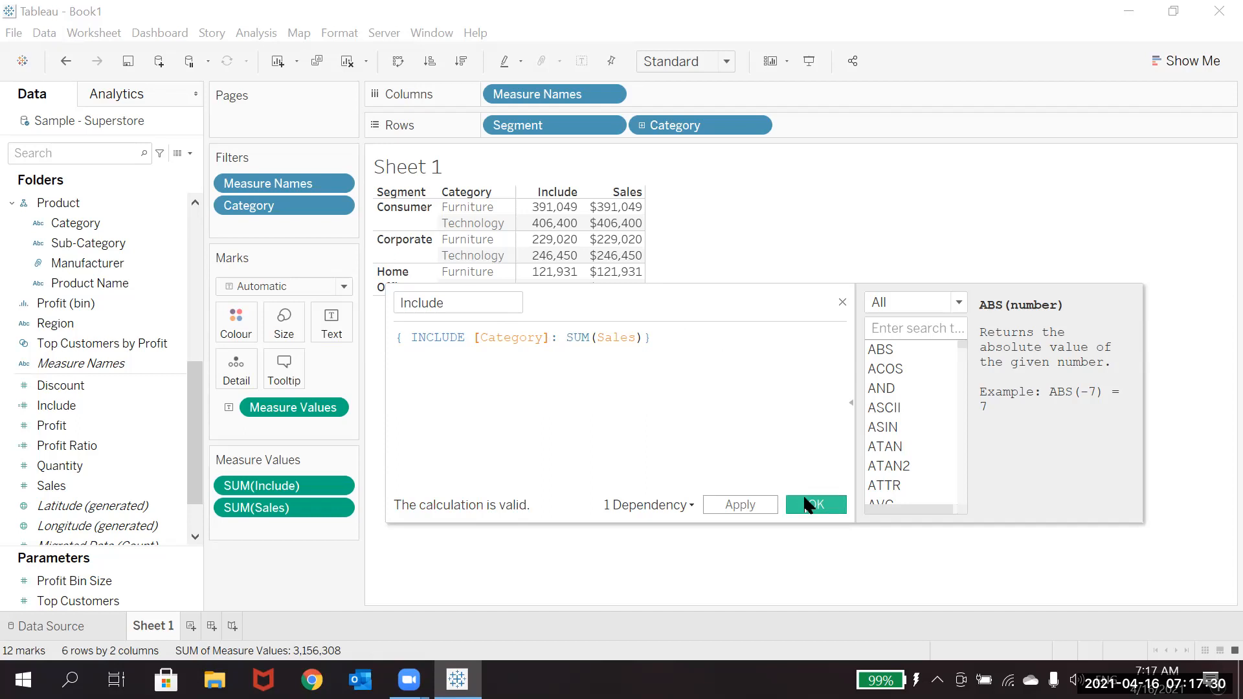
{"action": "left_click", "coordinate": [813, 504]}
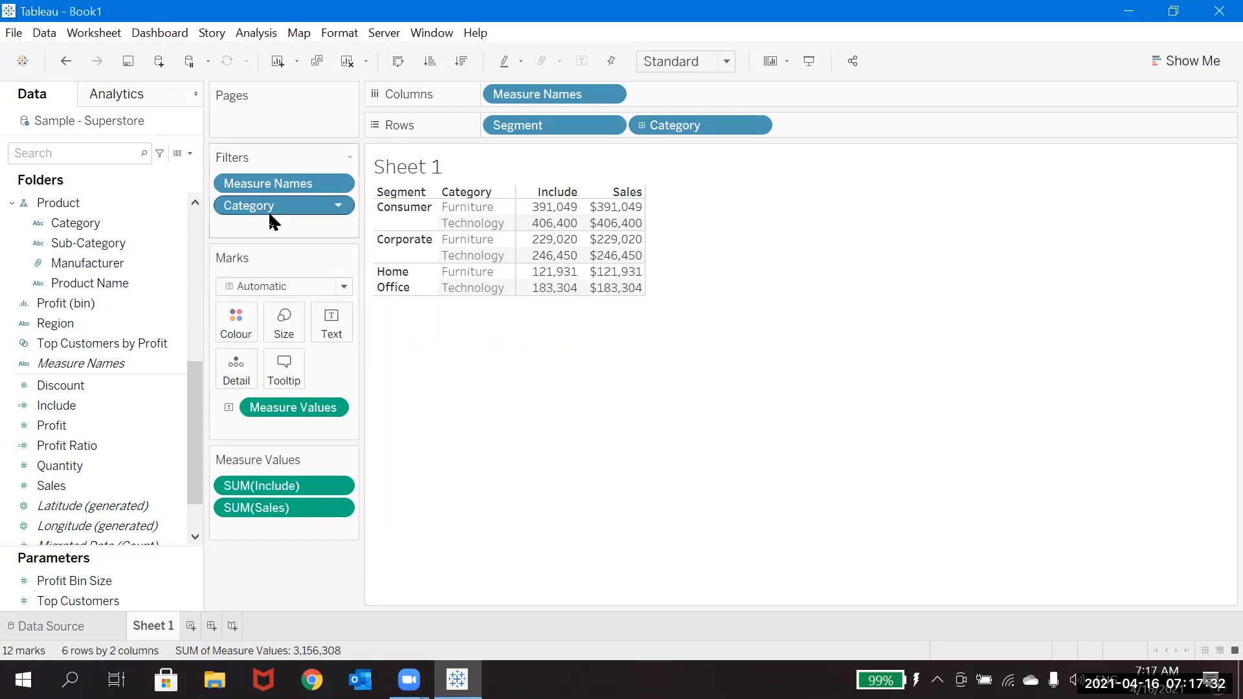
Step: Remove Category from Rows and set the Include formula to { INCLUDE [Segment]: SUM(Sales)}
{"action": "left_click_drag", "start_coordinate": [702, 126], "coordinate": [103, 243]}
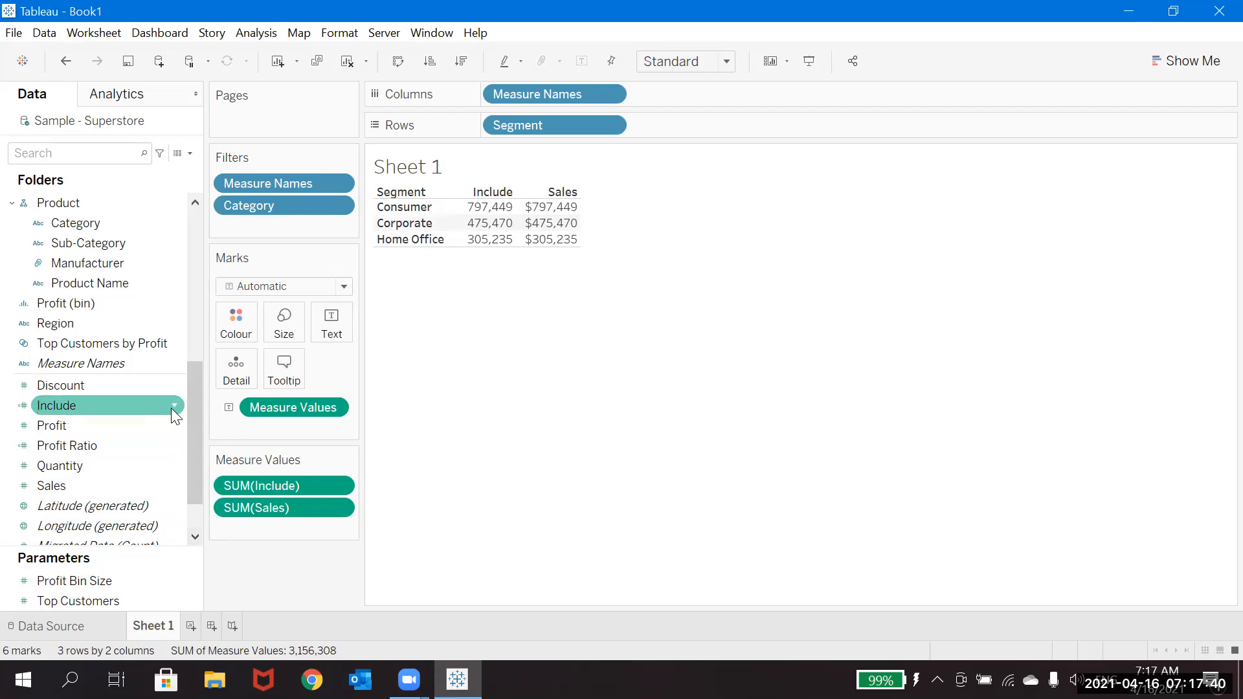
{"action": "left_click", "coordinate": [173, 407]}
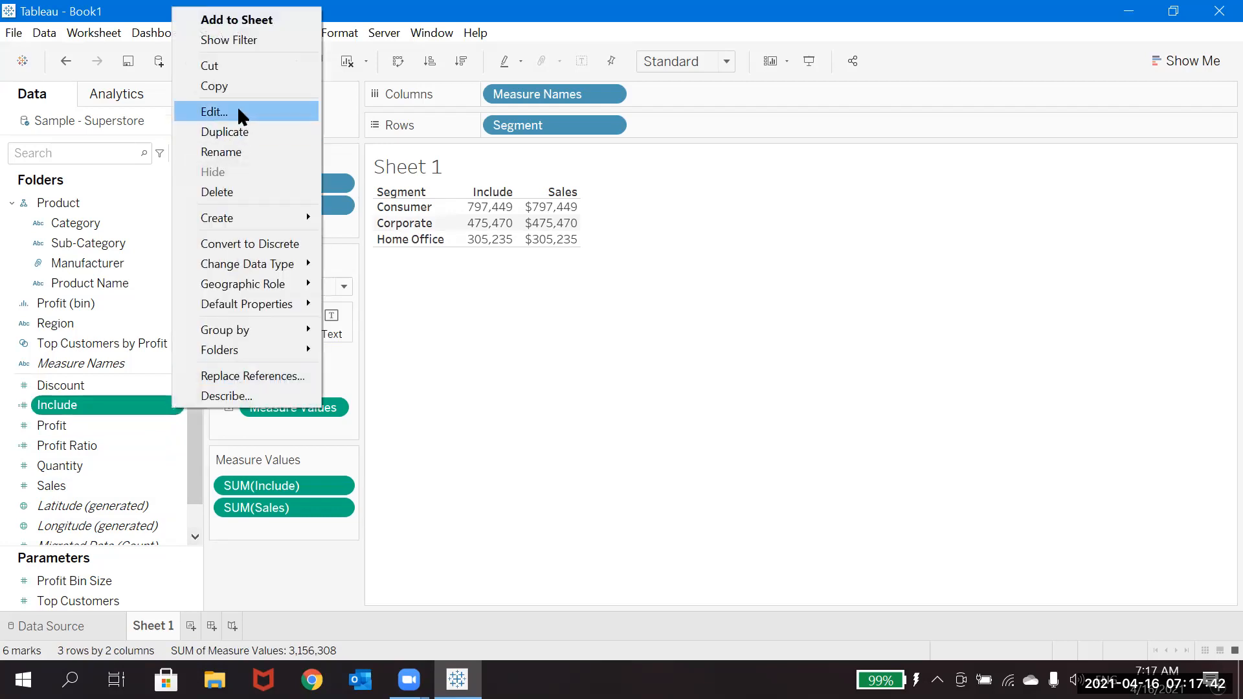
{"action": "left_click", "coordinate": [236, 106]}
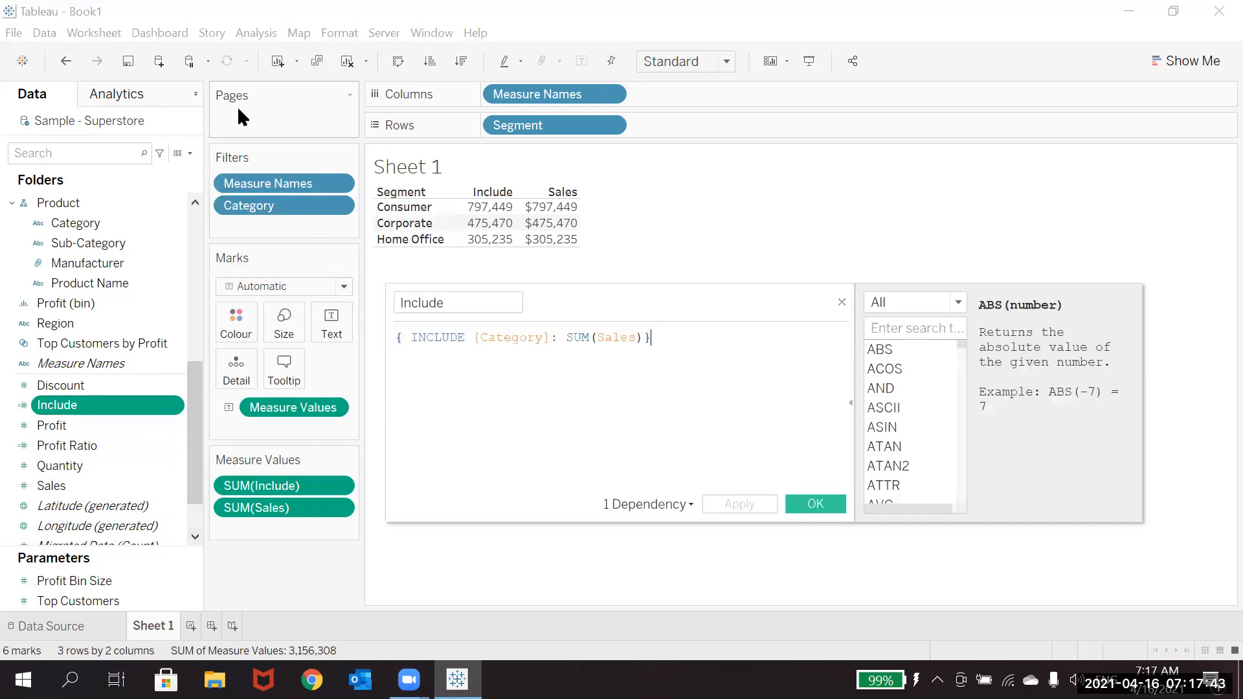
{"action": "left_click", "coordinate": [550, 338]}
{"action": "key", "text": "BackSpace"}
{"action": "key", "text": "BackSpace"}
{"action": "key", "text": "BackSpace"}
{"action": "key", "text": "BackSpace"}
{"action": "key", "text": "BackSpace"}
{"action": "key", "text": "BackSpace"}
{"action": "key", "text": "BackSpace"}
{"action": "key", "text": "BackSpace"}
{"action": "key", "text": "BackSpace"}
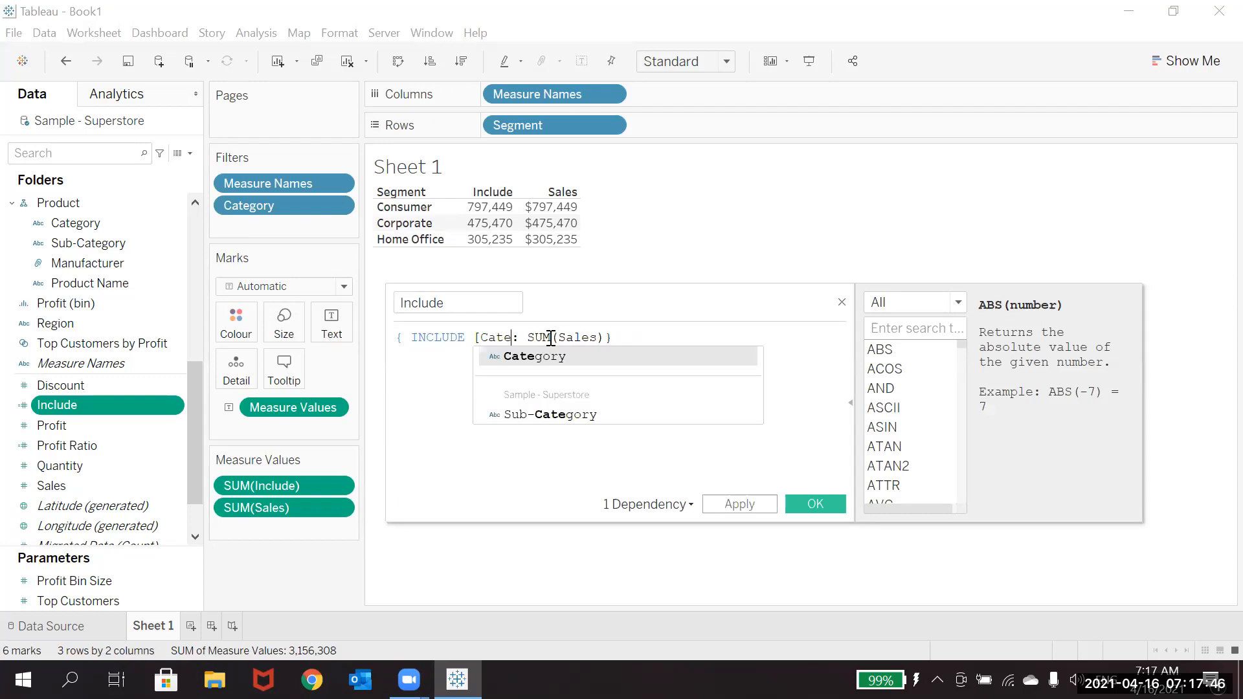
{"action": "key", "text": "BackSpace"}
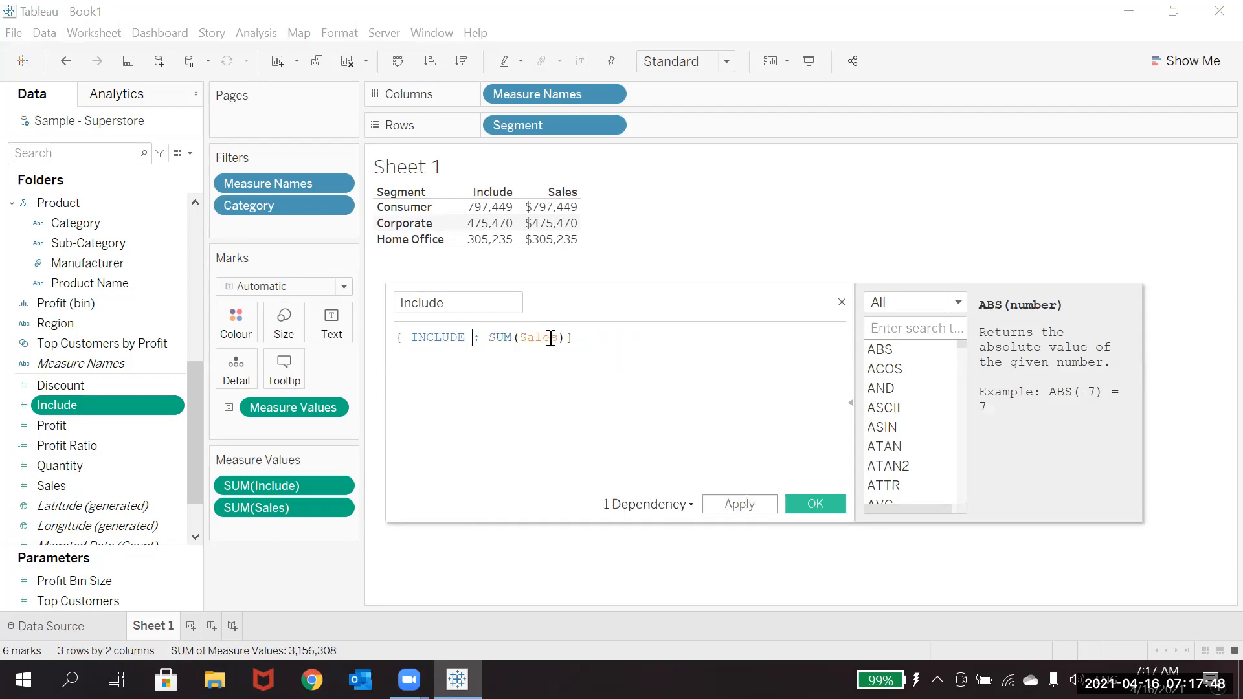
{"action": "type", "text": "Seg"}
{"action": "key", "text": "Return"}
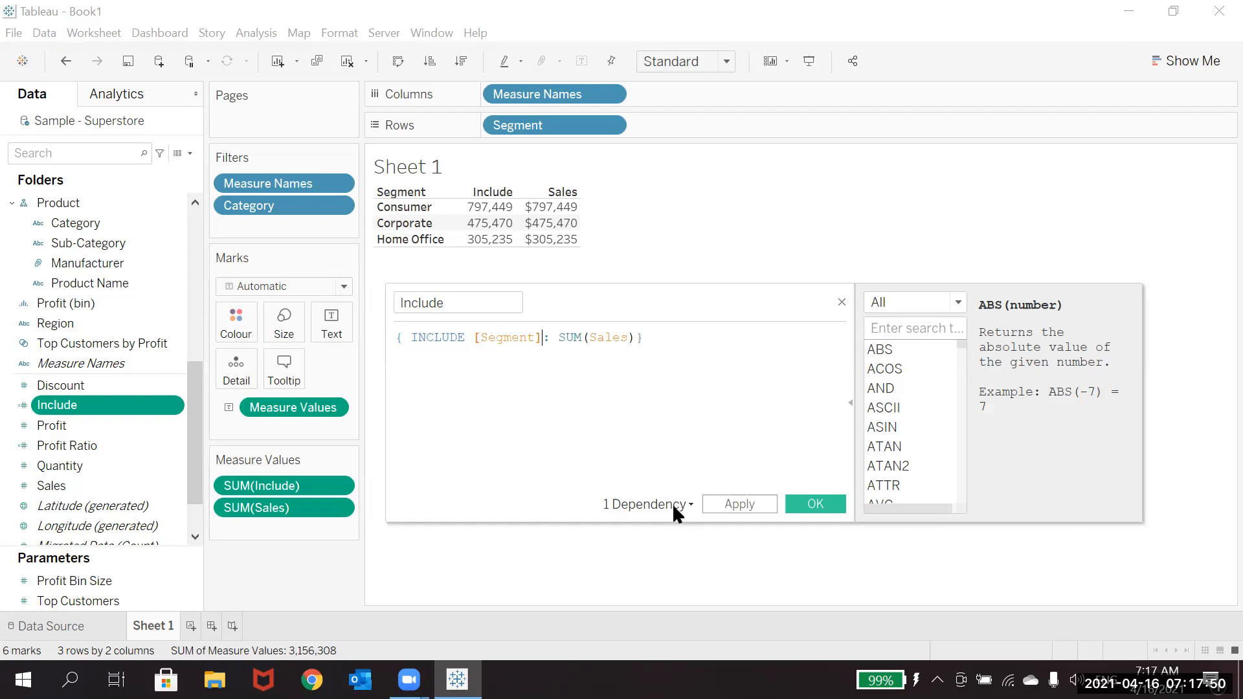
{"action": "left_click", "coordinate": [726, 503]}
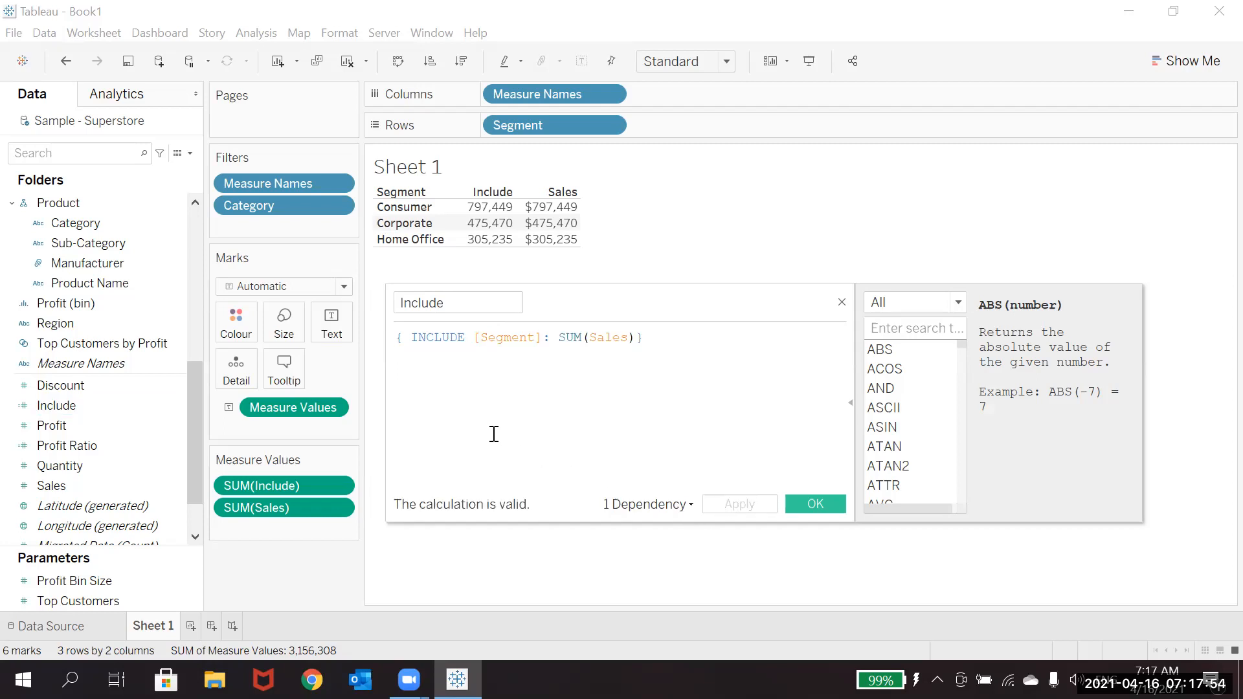
Step: Replace the INCLUDE keyword in the formula with Fixed, keeping [Segment]: SUM(Sales)
{"action": "left_click", "coordinate": [468, 338]}
{"action": "key", "text": "BackSpace"}
{"action": "key", "text": "BackSpace"}
{"action": "key", "text": "BackSpace"}
{"action": "key", "text": "BackSpace"}
{"action": "key", "text": "BackSpace"}
{"action": "key", "text": "BackSpace"}
{"action": "key", "text": "BackSpace"}
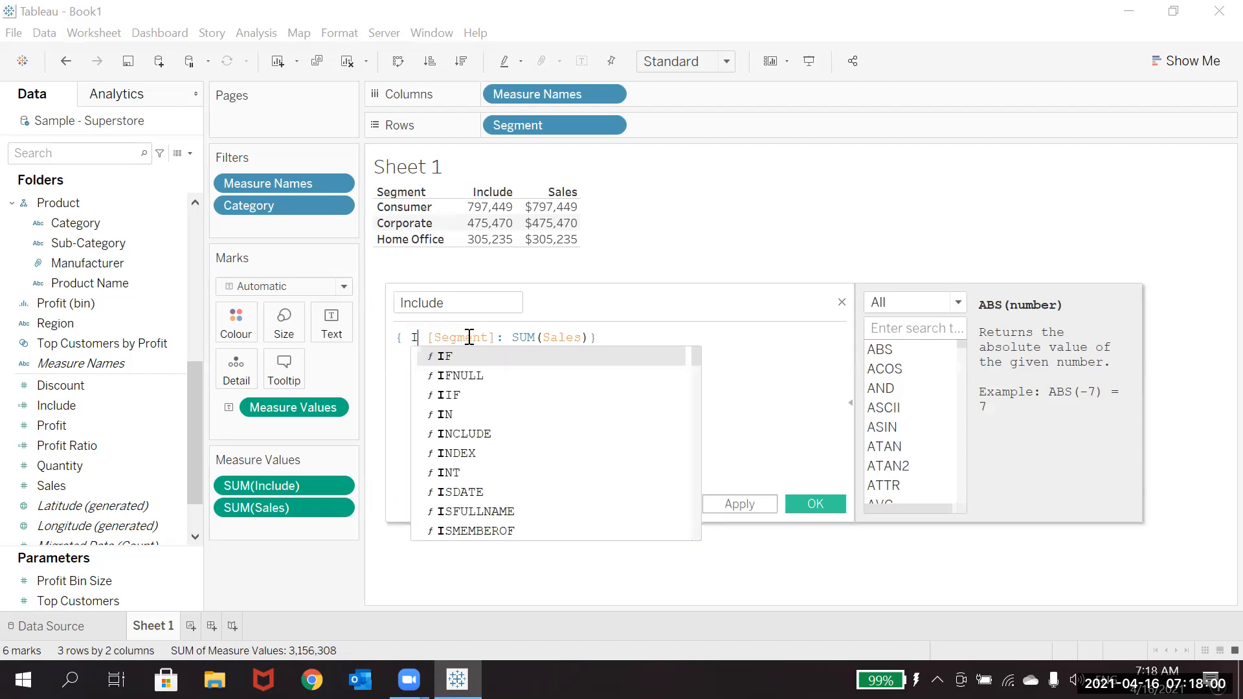
{"action": "type", "text": "Fixed"}
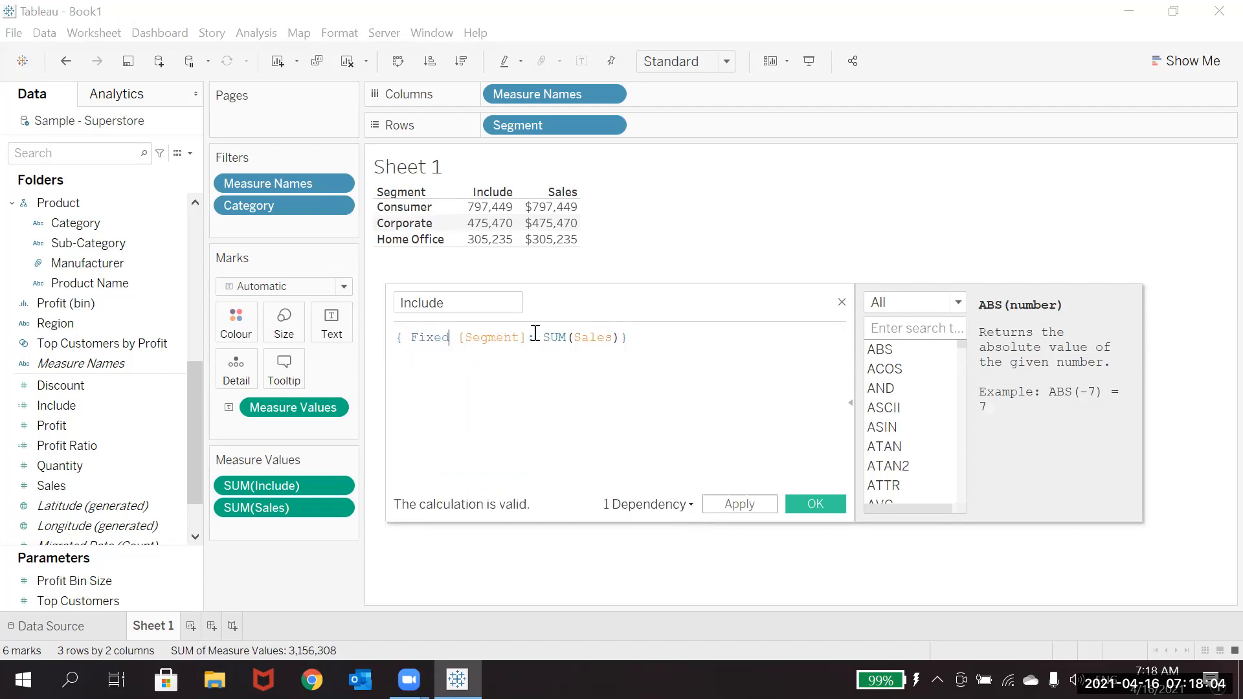
{"action": "type", "text": ":"}
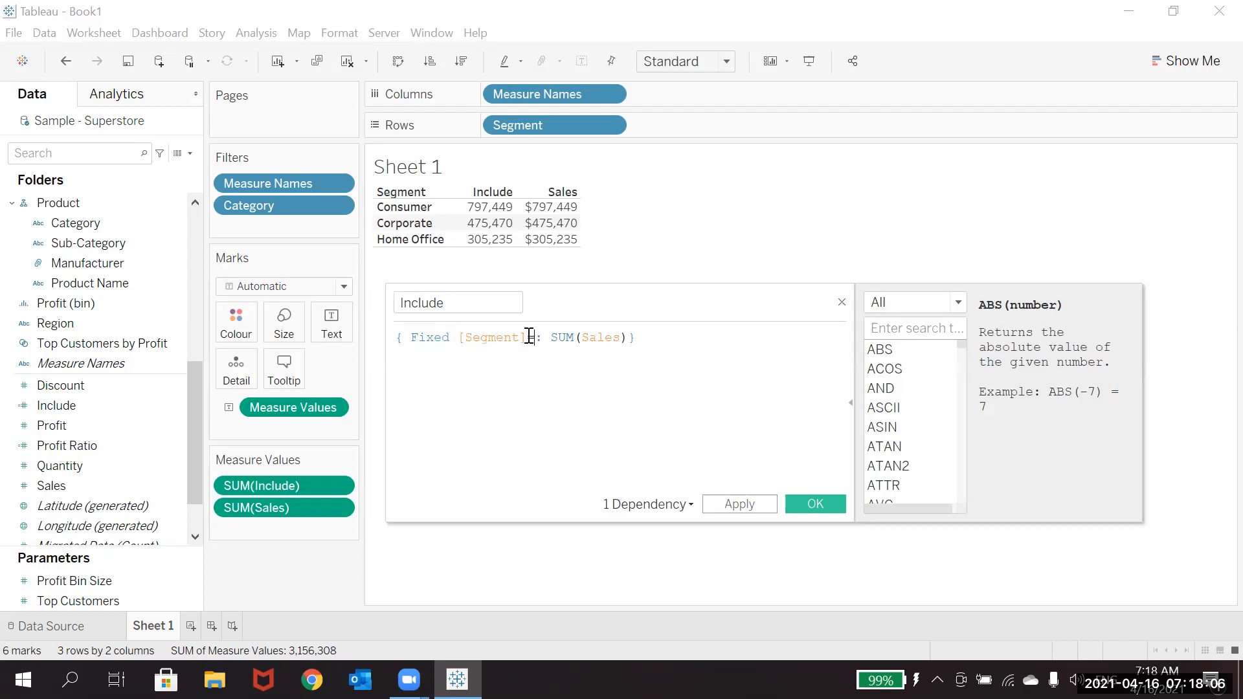
{"action": "type", "text": "'Consumer'"}
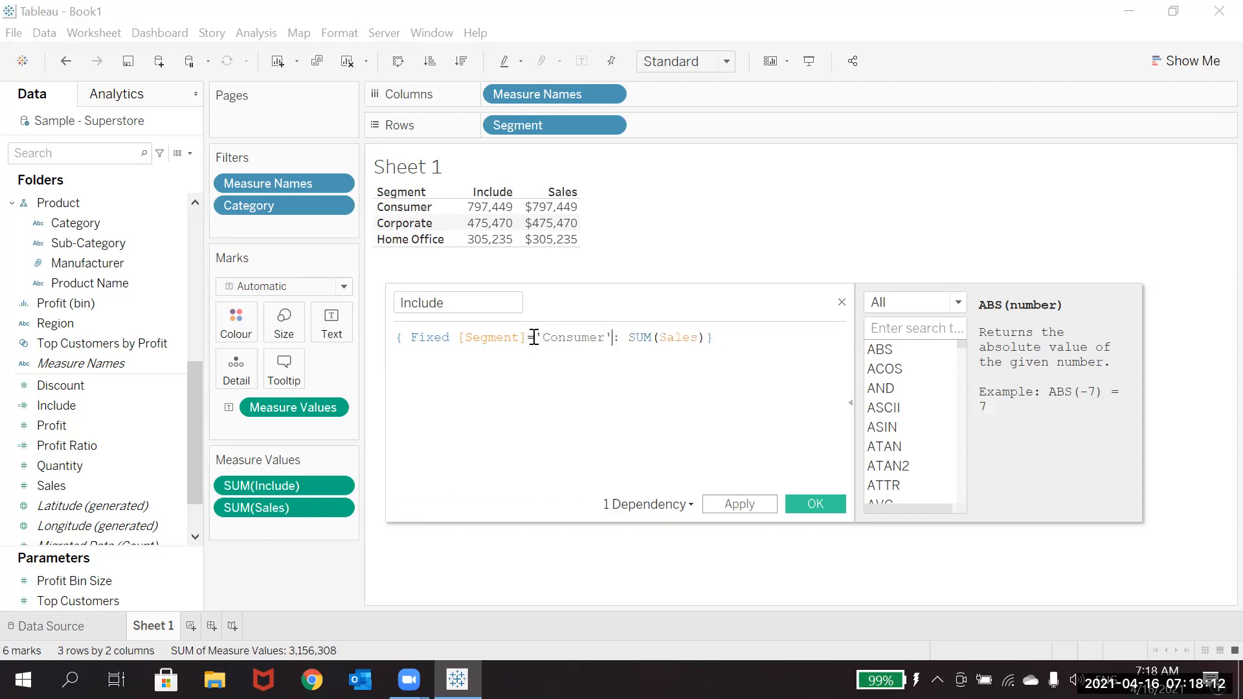
Step: Extend the formula's dimension to [Segment]='Consumer', save the calculation, and remove the Category filter from the sheet
{"action": "left_click", "coordinate": [760, 504]}
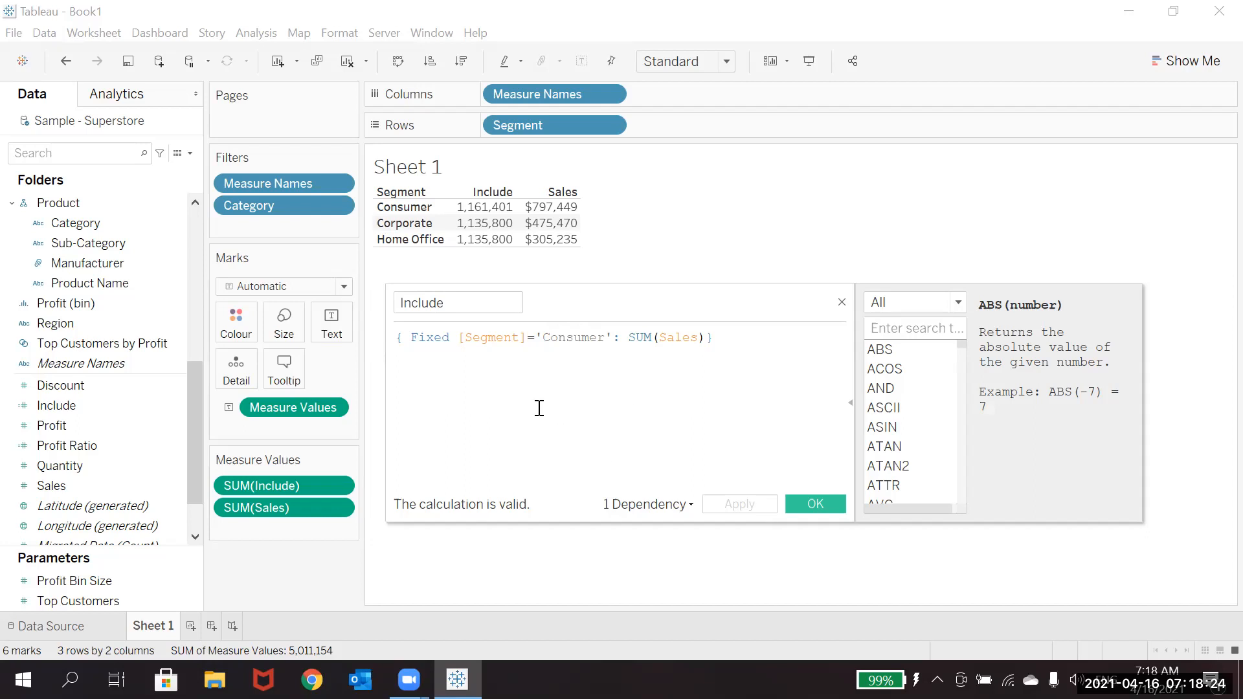
{"action": "left_click", "coordinate": [800, 505]}
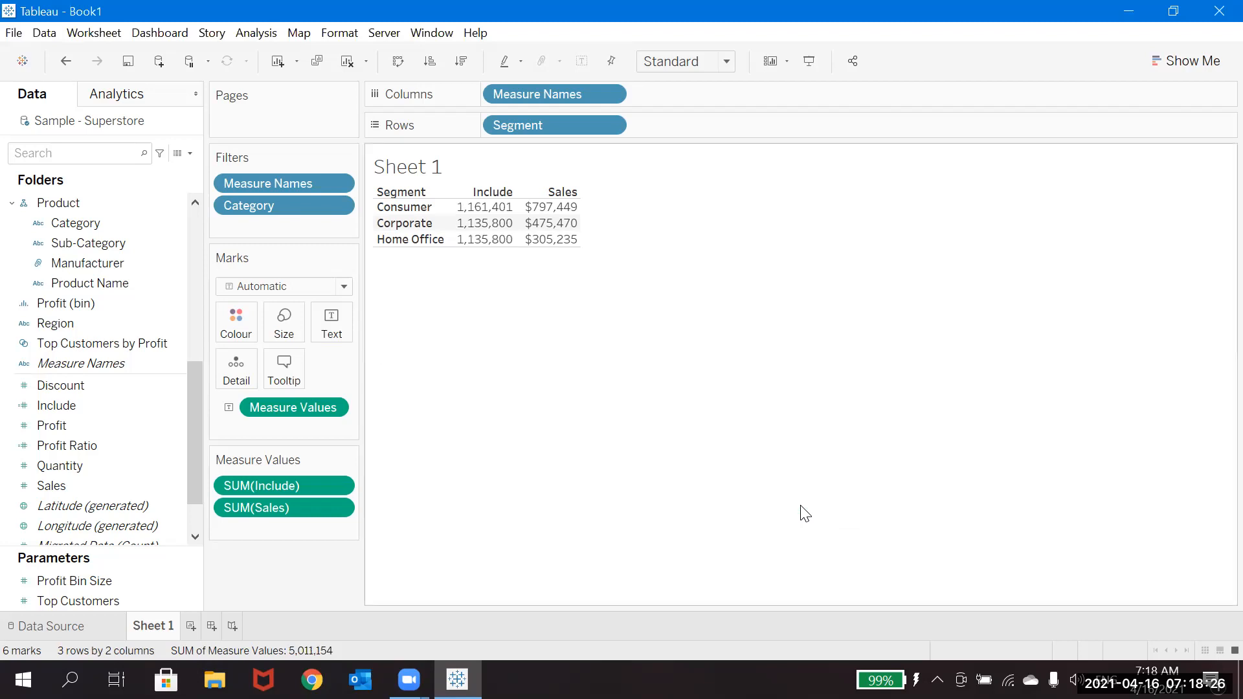
{"action": "left_click_drag", "start_coordinate": [263, 202], "coordinate": [50, 273]}
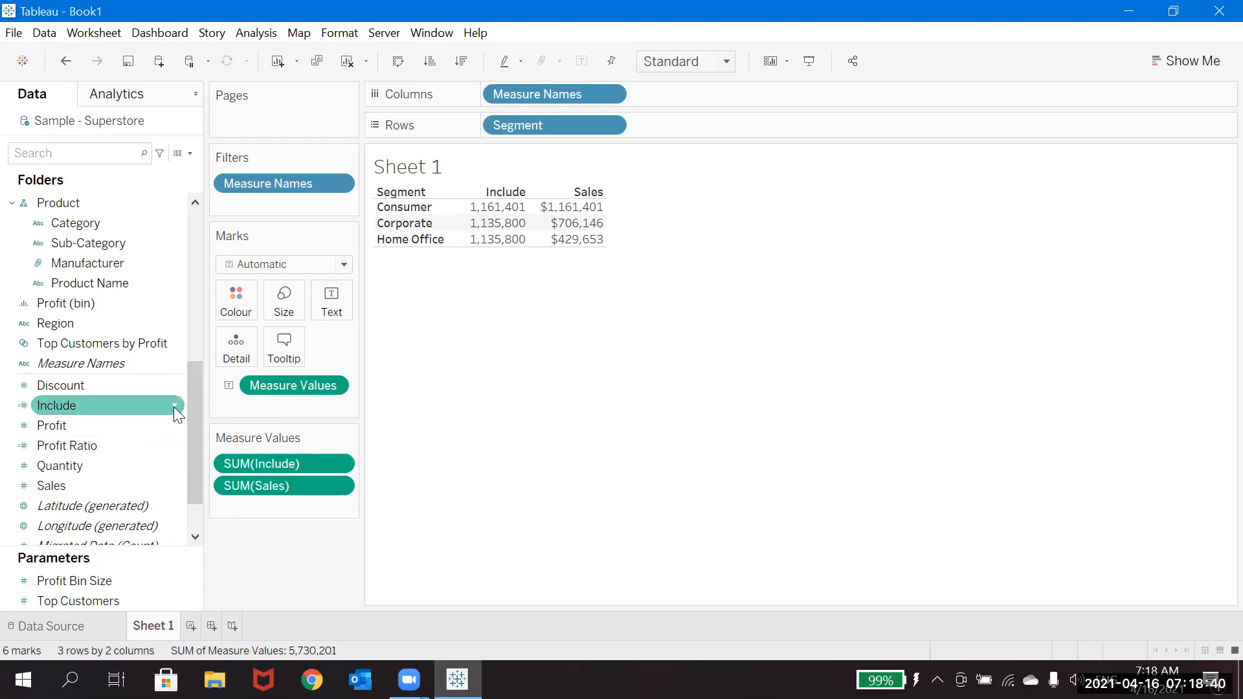
Step: Look up the Fixed function's syntax and description from the Include calculation editor, then close the editor
{"action": "left_click", "coordinate": [173, 407]}
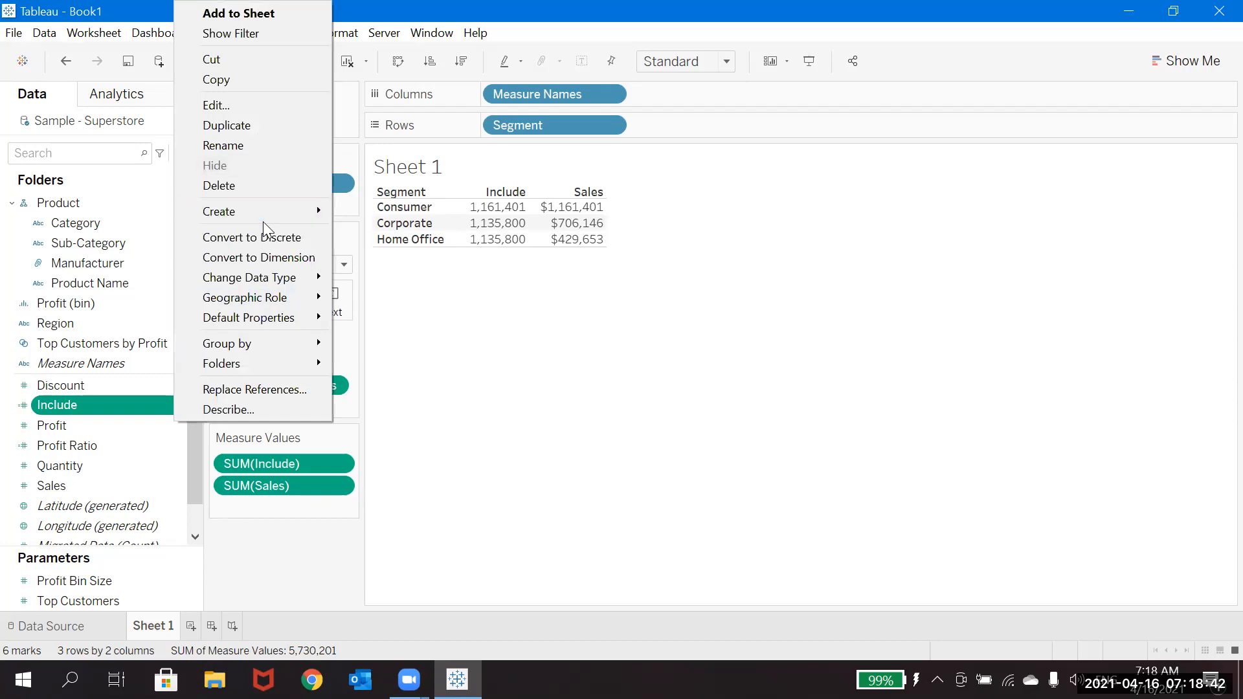
{"action": "left_click", "coordinate": [238, 106]}
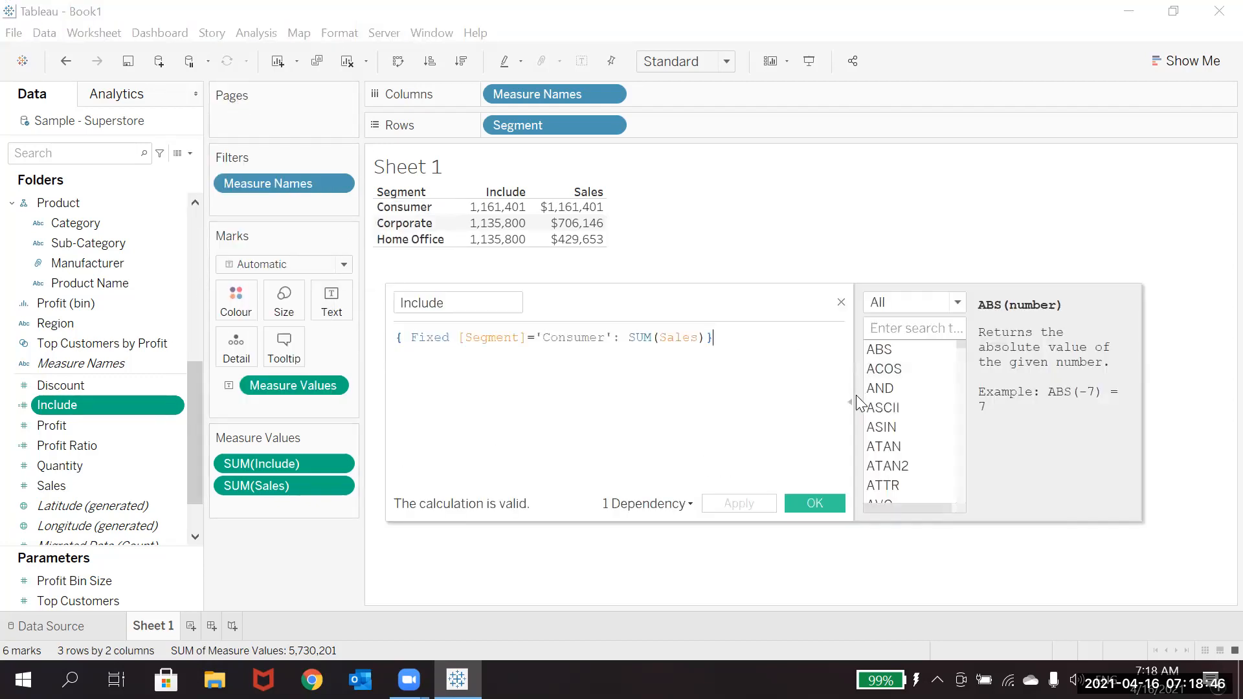
{"action": "left_click", "coordinate": [885, 330]}
{"action": "type", "text": "Fixed"}
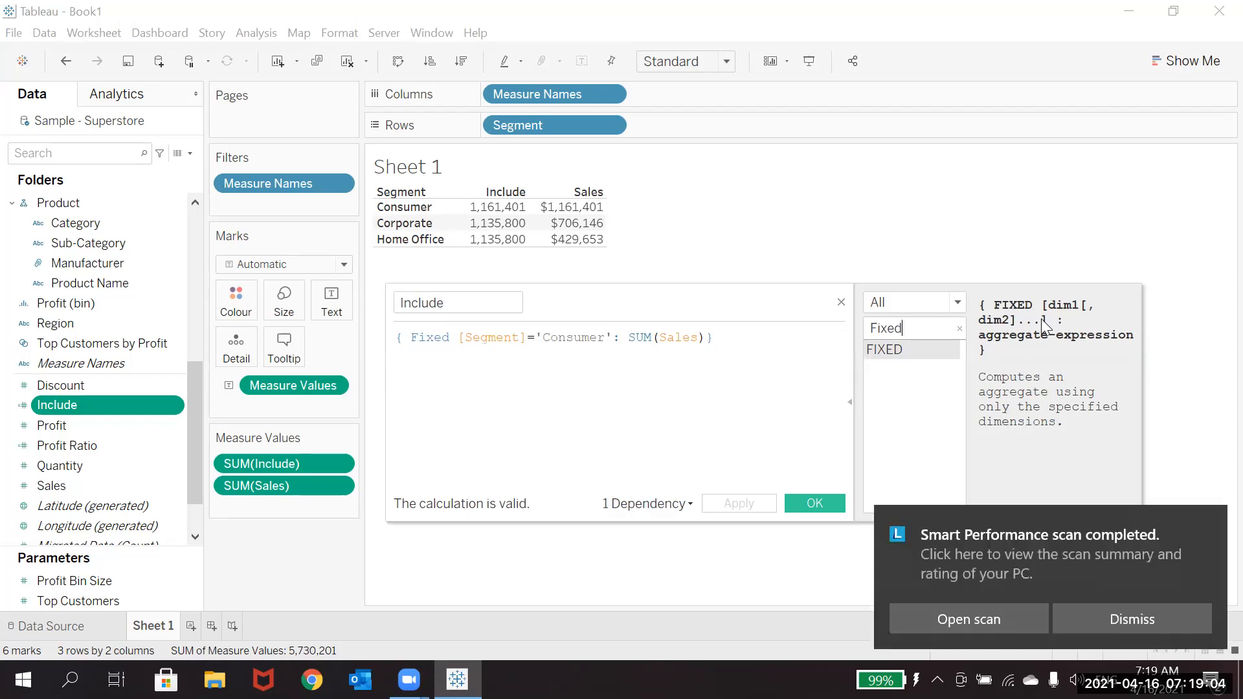
{"action": "left_click", "coordinate": [1115, 612]}
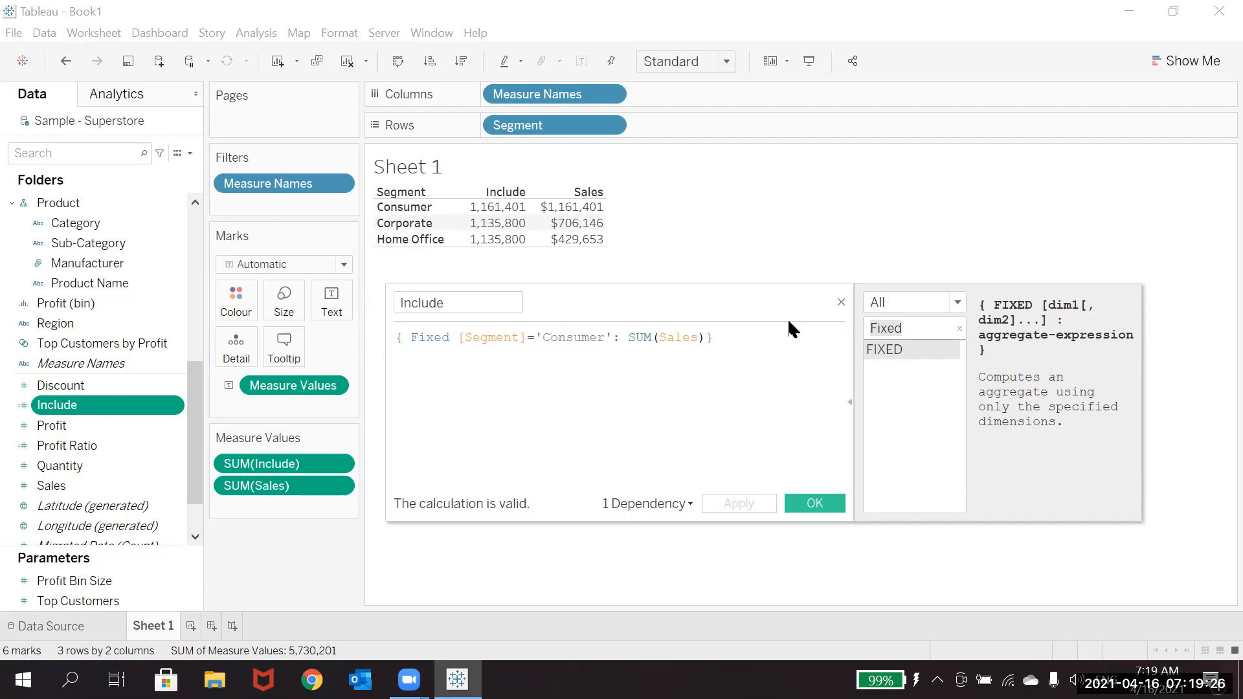
{"action": "left_click", "coordinate": [842, 303]}
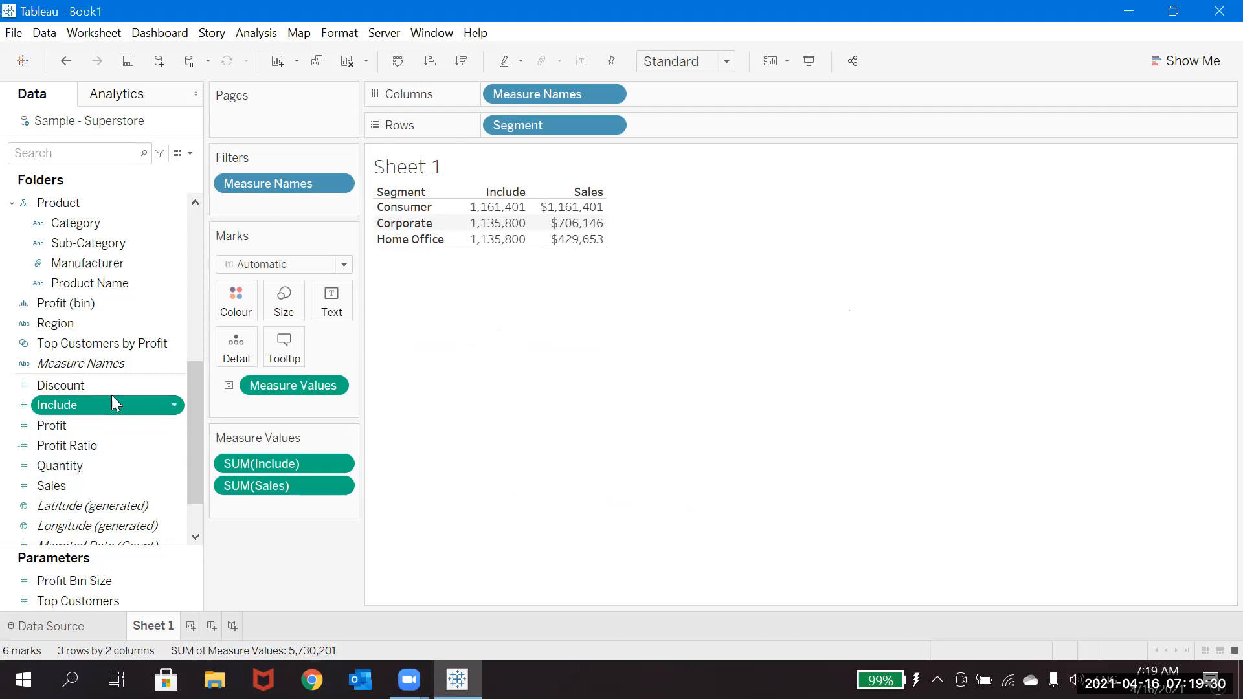
Step: Rename the Include calculated field as Fixed and save it
{"action": "left_click", "coordinate": [173, 406]}
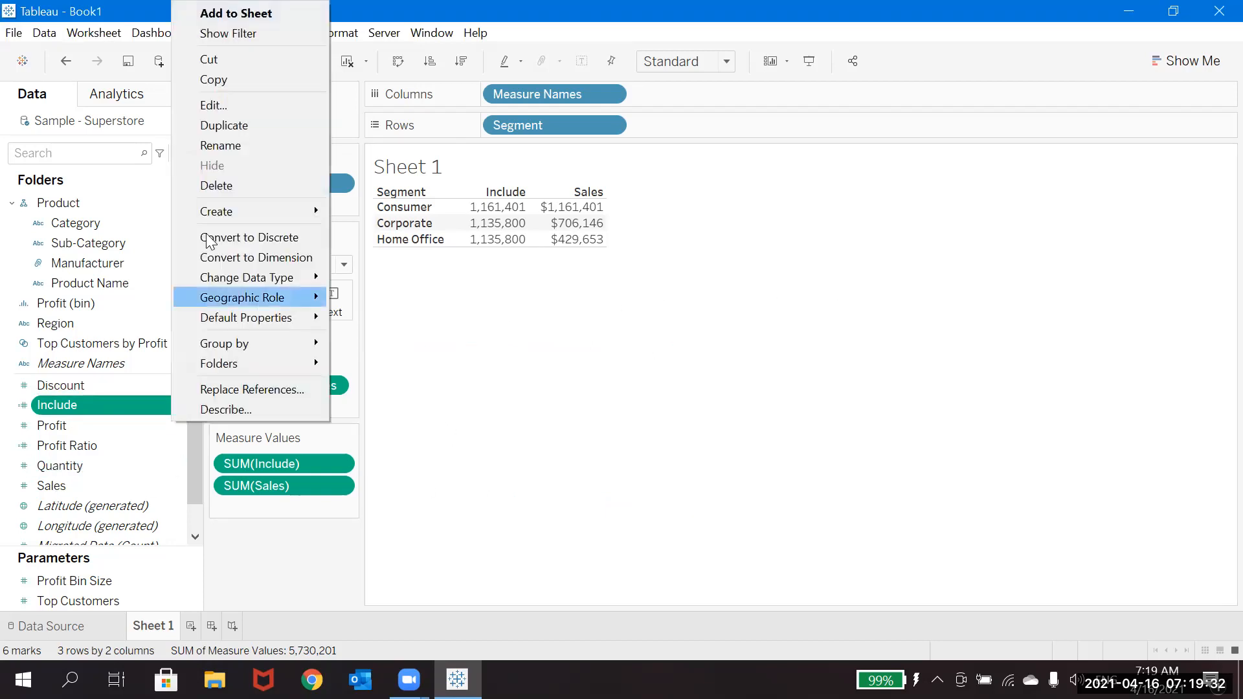
{"action": "left_click", "coordinate": [234, 106]}
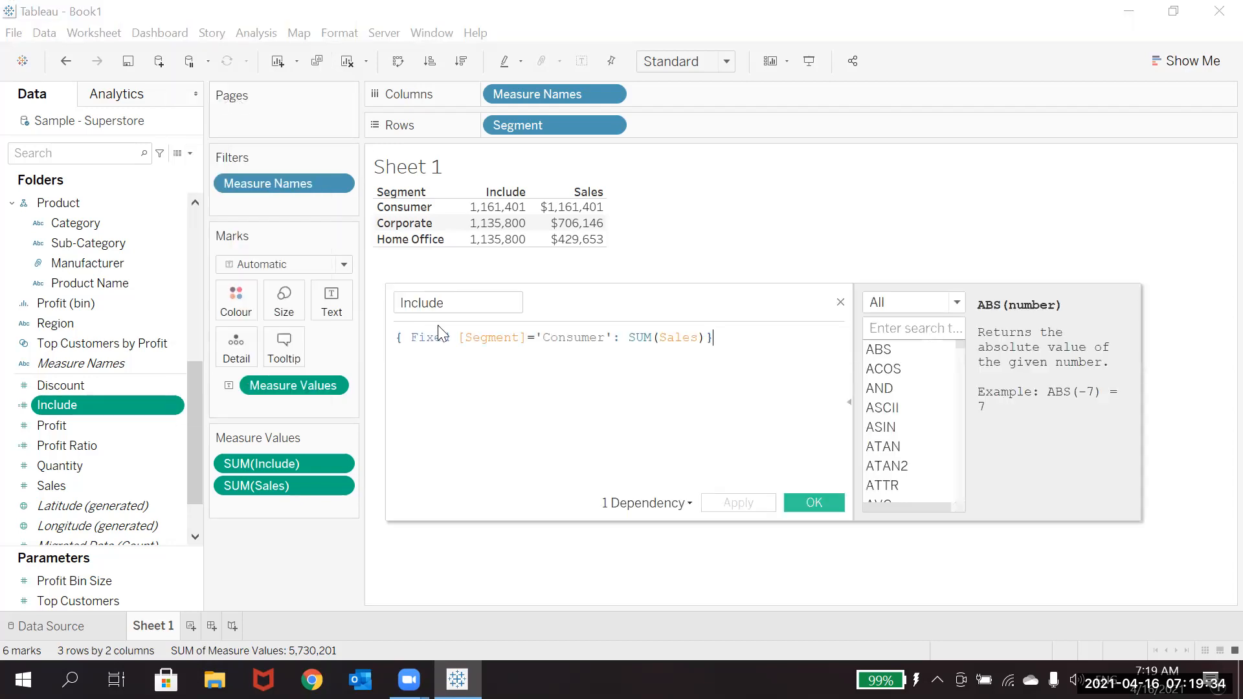
{"action": "left_click", "coordinate": [476, 303]}
{"action": "key", "text": "BackSpace"}
{"action": "key", "text": "BackSpace"}
{"action": "key", "text": "BackSpace"}
{"action": "key", "text": "BackSpace"}
{"action": "key", "text": "BackSpace"}
{"action": "key", "text": "BackSpace"}
{"action": "key", "text": "BackSpace"}
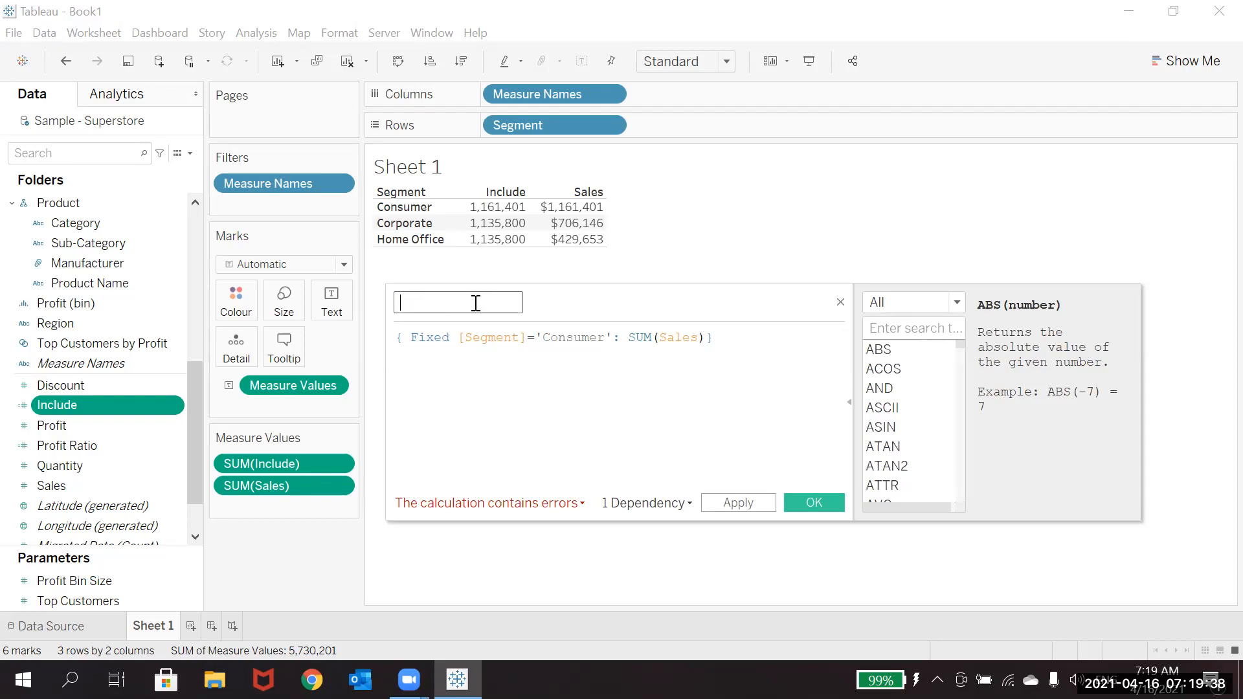
{"action": "type", "text": "Fixed"}
{"action": "left_click", "coordinate": [814, 505]}
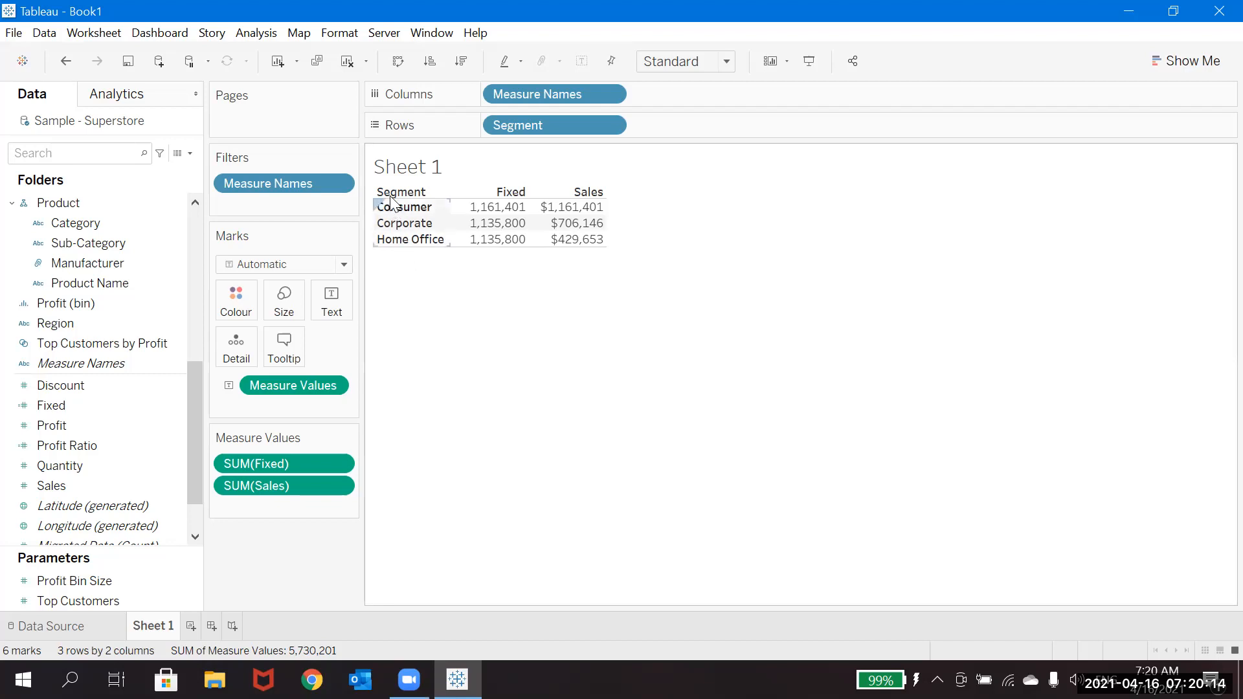
Step: Show column grand totals in the Segment table comparing Fixed and Sales
{"action": "left_click", "coordinate": [263, 33]}
{"action": "mouse_move", "coordinate": [462, 219]}
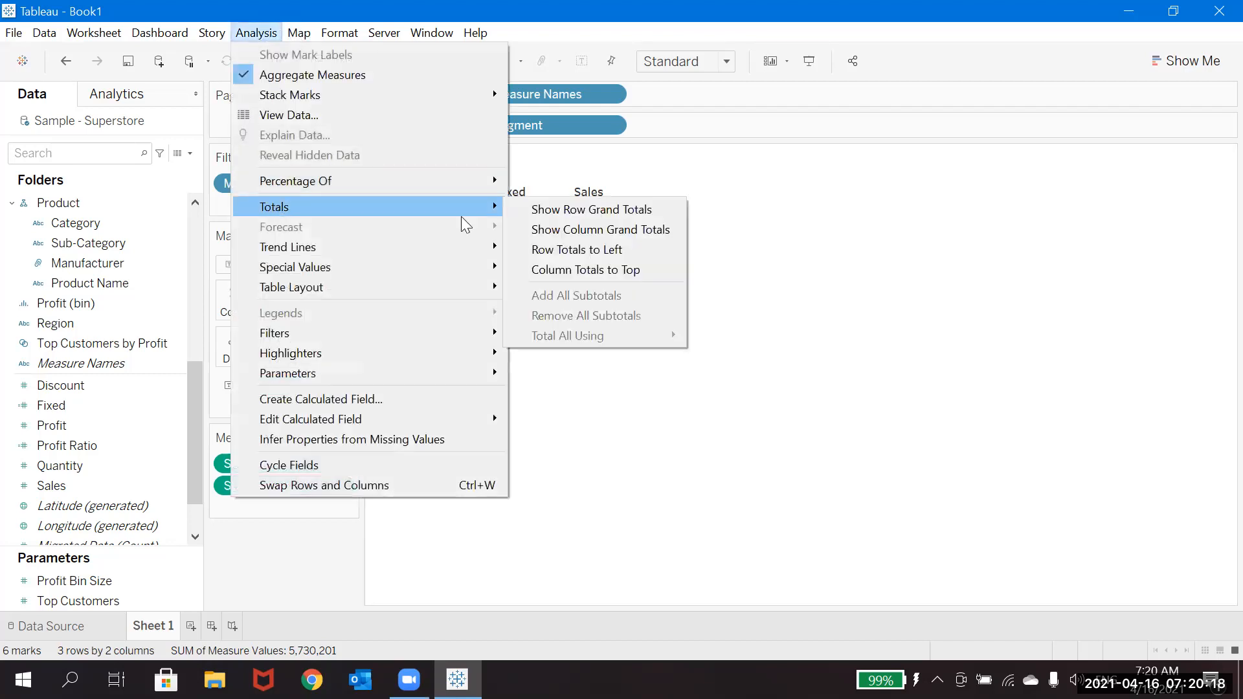
{"action": "left_click", "coordinate": [601, 231]}
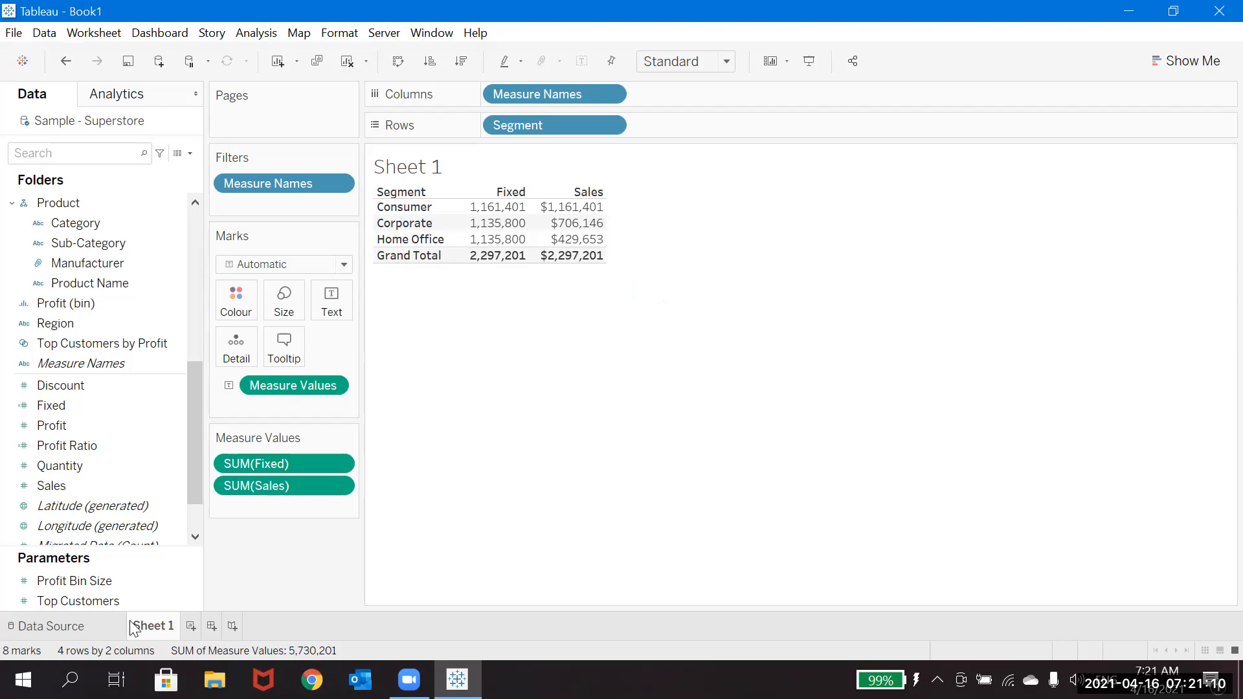
Step: Add a new worksheet and edit the Fixed calculation to { Fixed [Segment]: SUM(Sales)}, removing the 'Consumer' condition, and save it
{"action": "left_click", "coordinate": [191, 626]}
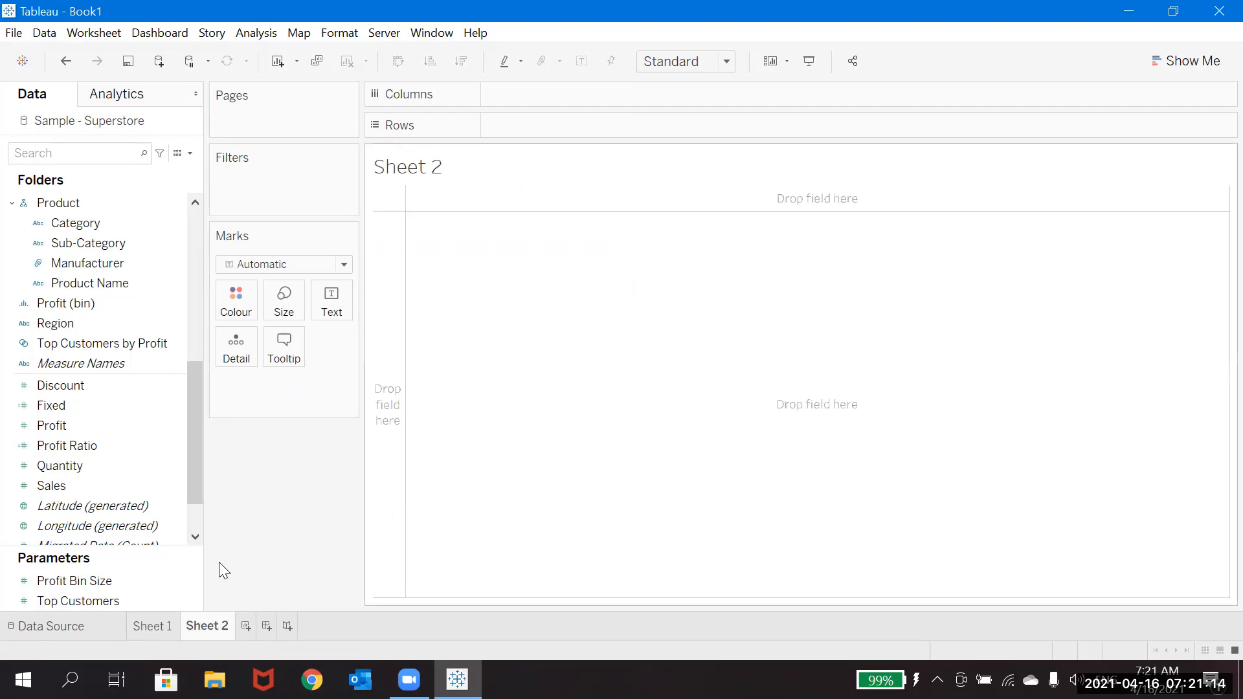
{"action": "left_click", "coordinate": [174, 410]}
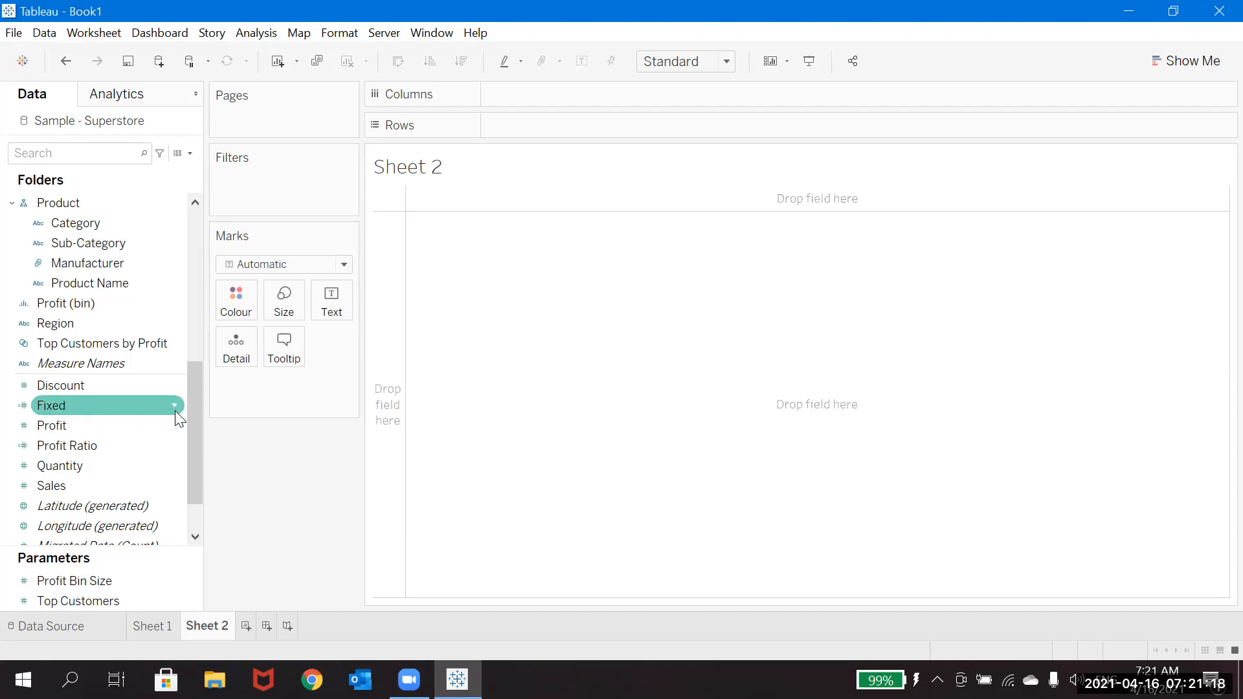
{"action": "left_click", "coordinate": [175, 408]}
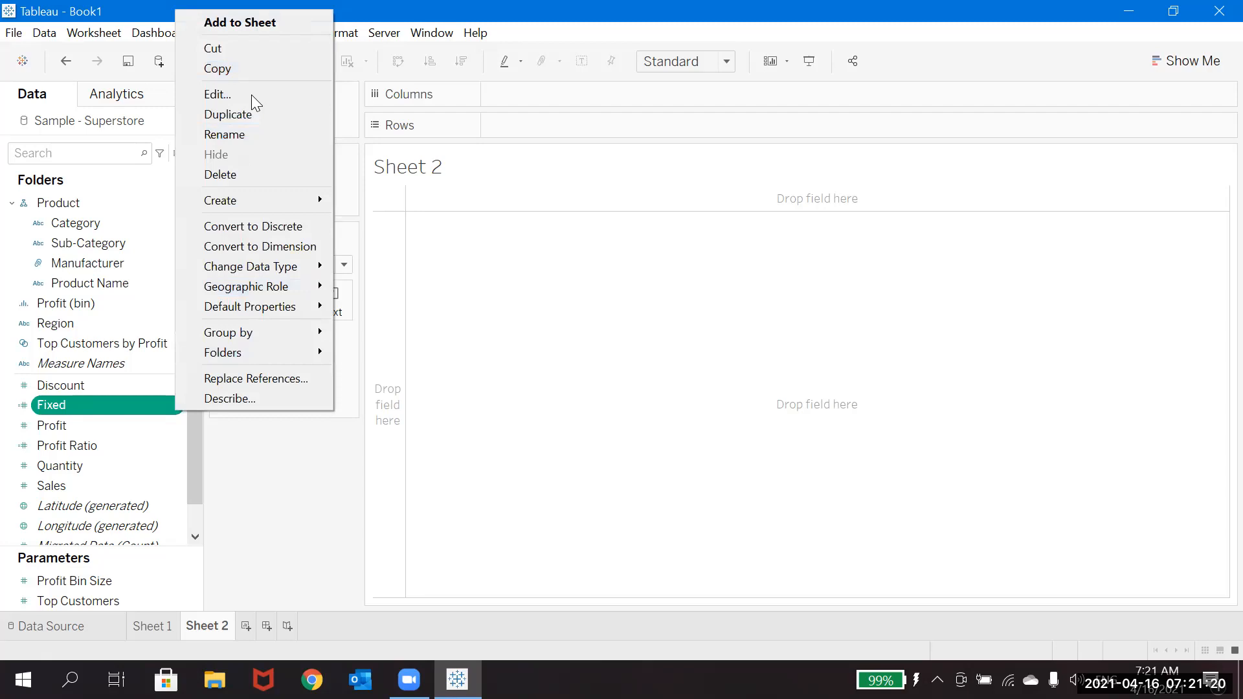
{"action": "left_click", "coordinate": [251, 95]}
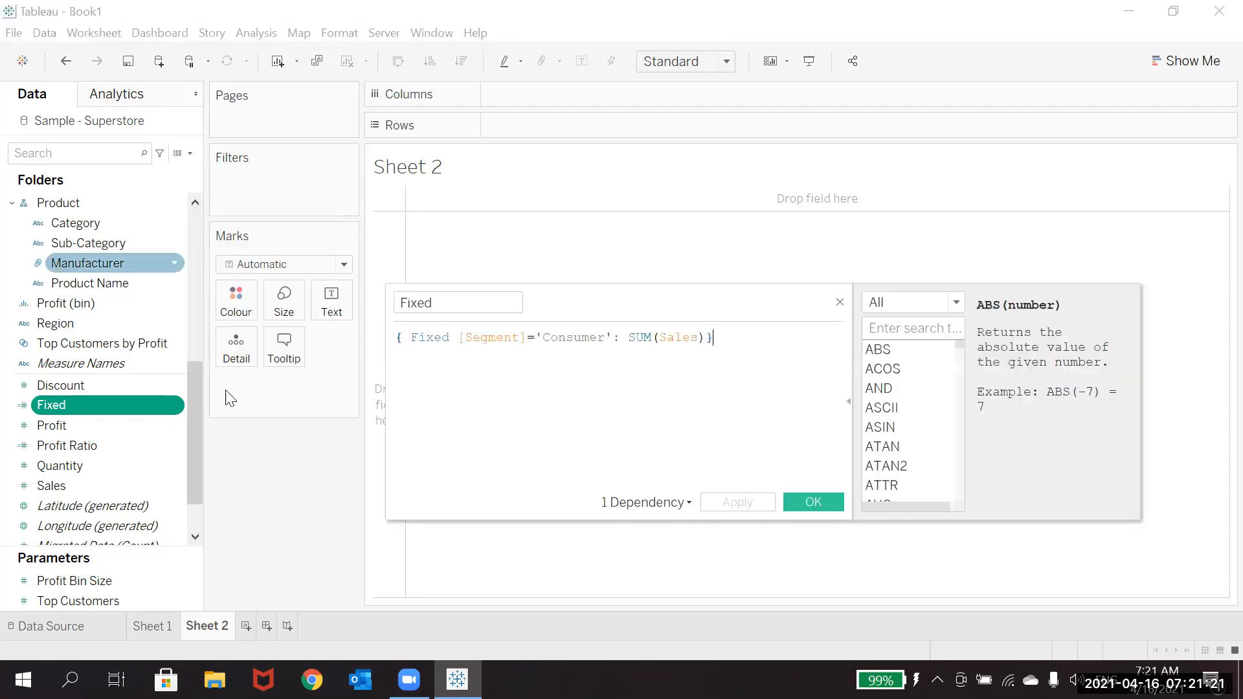
{"action": "left_click", "coordinate": [611, 339]}
{"action": "key", "text": "BackSpace"}
{"action": "key", "text": "BackSpace"}
{"action": "key", "text": "BackSpace"}
{"action": "key", "text": "BackSpace"}
{"action": "key", "text": "BackSpace"}
{"action": "key", "text": "BackSpace"}
{"action": "key", "text": "BackSpace"}
{"action": "key", "text": "BackSpace"}
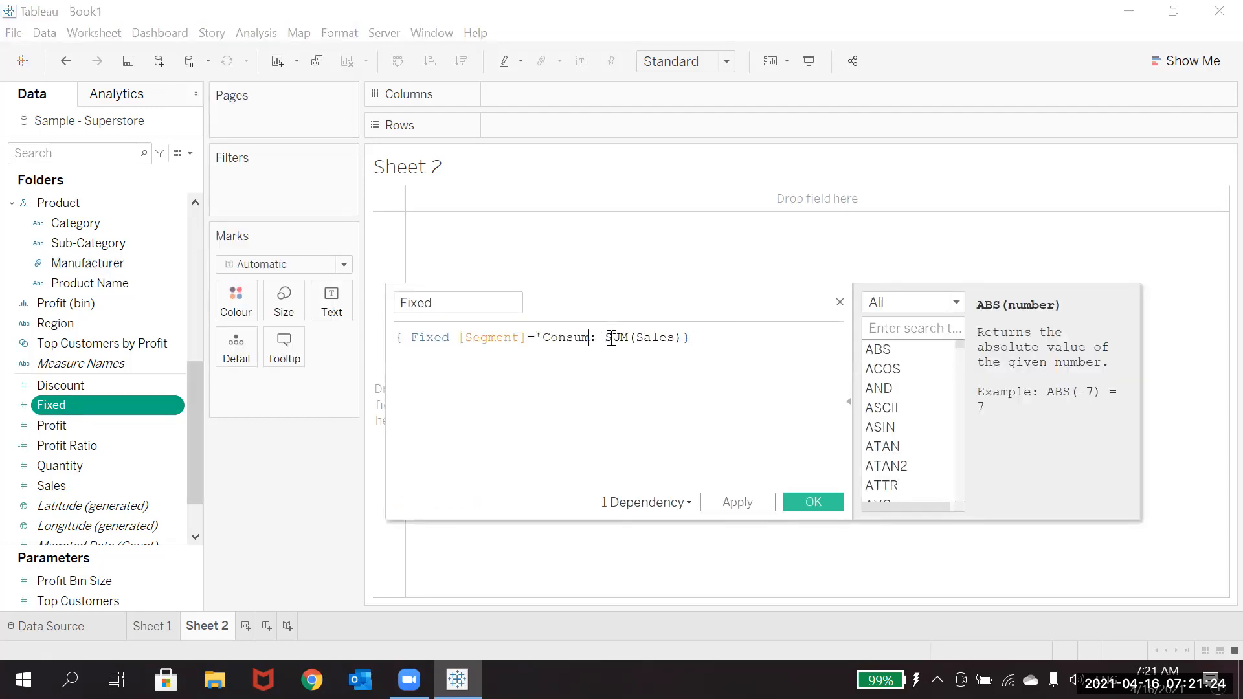
{"action": "key", "text": "BackSpace"}
{"action": "key", "text": "BackSpace"}
{"action": "left_click", "coordinate": [813, 502]}
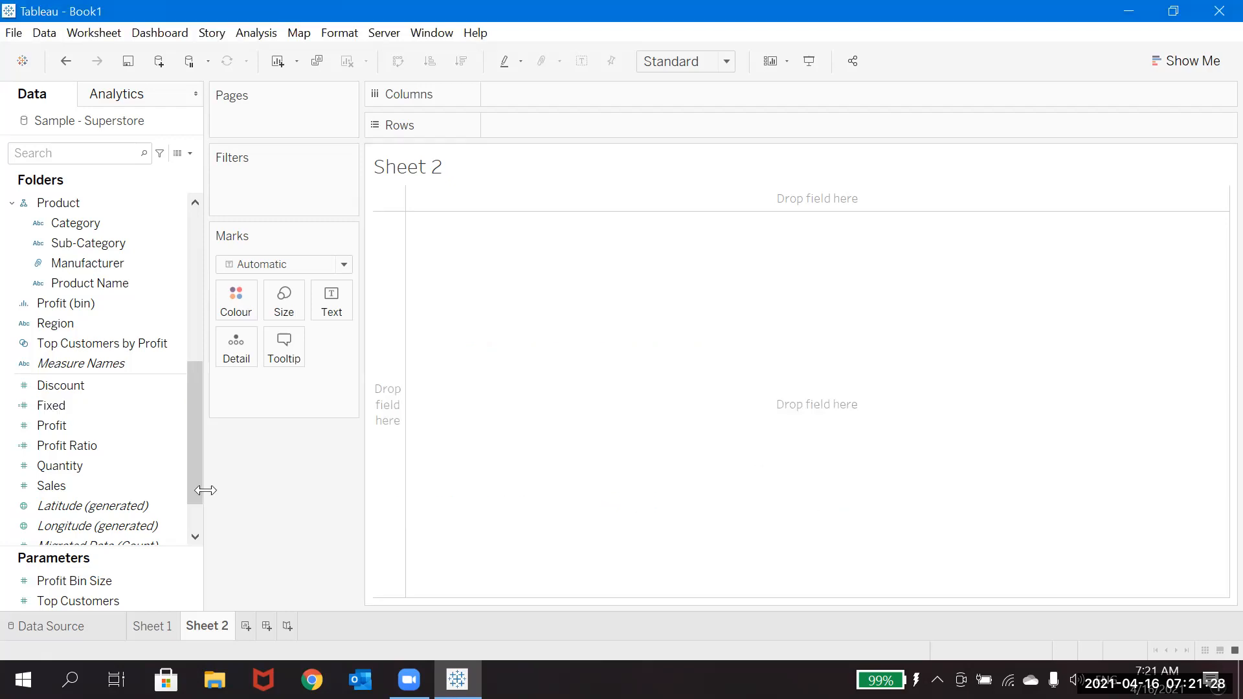
Step: Place Fixed and Sales on Rows and Order Date on Columns, grouped by month
{"action": "left_click_drag", "start_coordinate": [97, 406], "coordinate": [375, 327]}
{"action": "left_click_drag", "start_coordinate": [102, 481], "coordinate": [745, 123]}
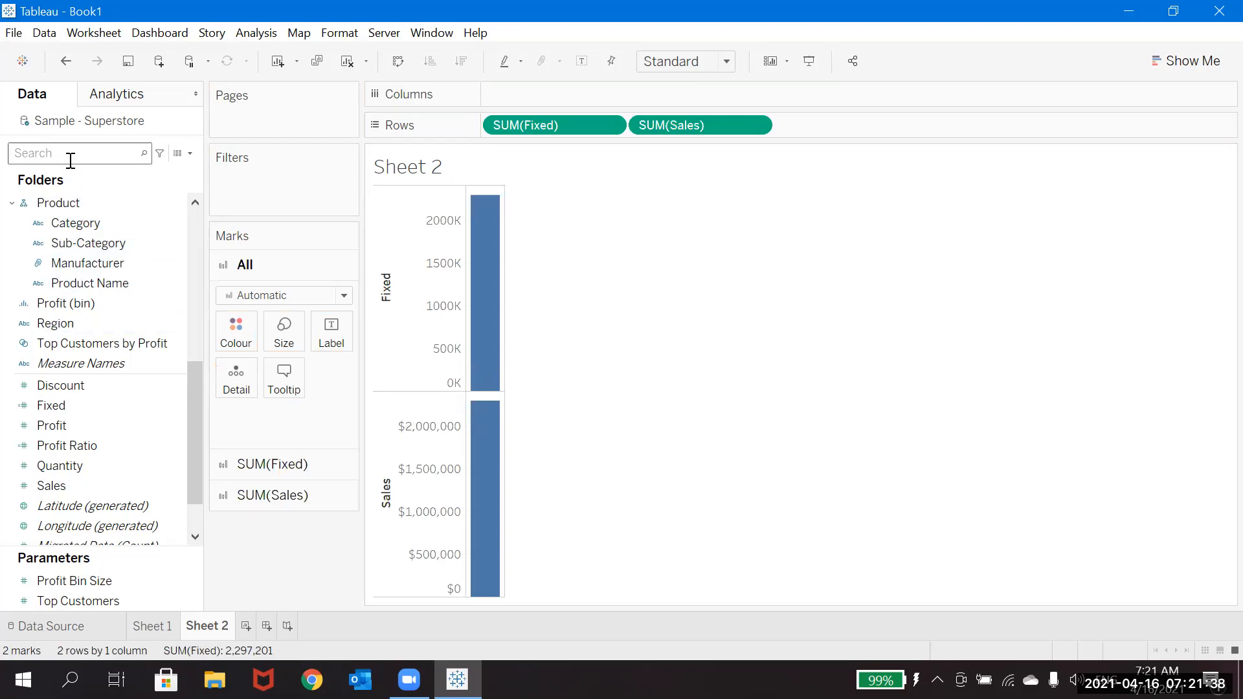
{"action": "type", "text": "order"}
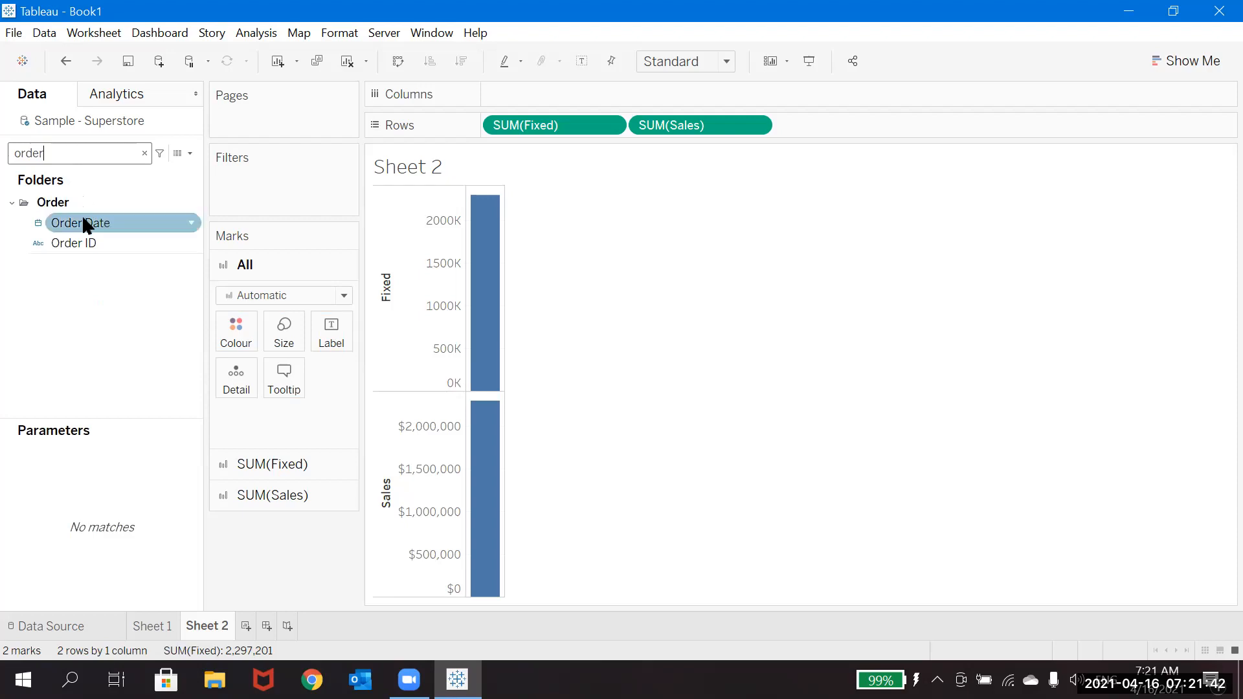
{"action": "left_click_drag", "start_coordinate": [81, 222], "coordinate": [547, 87]}
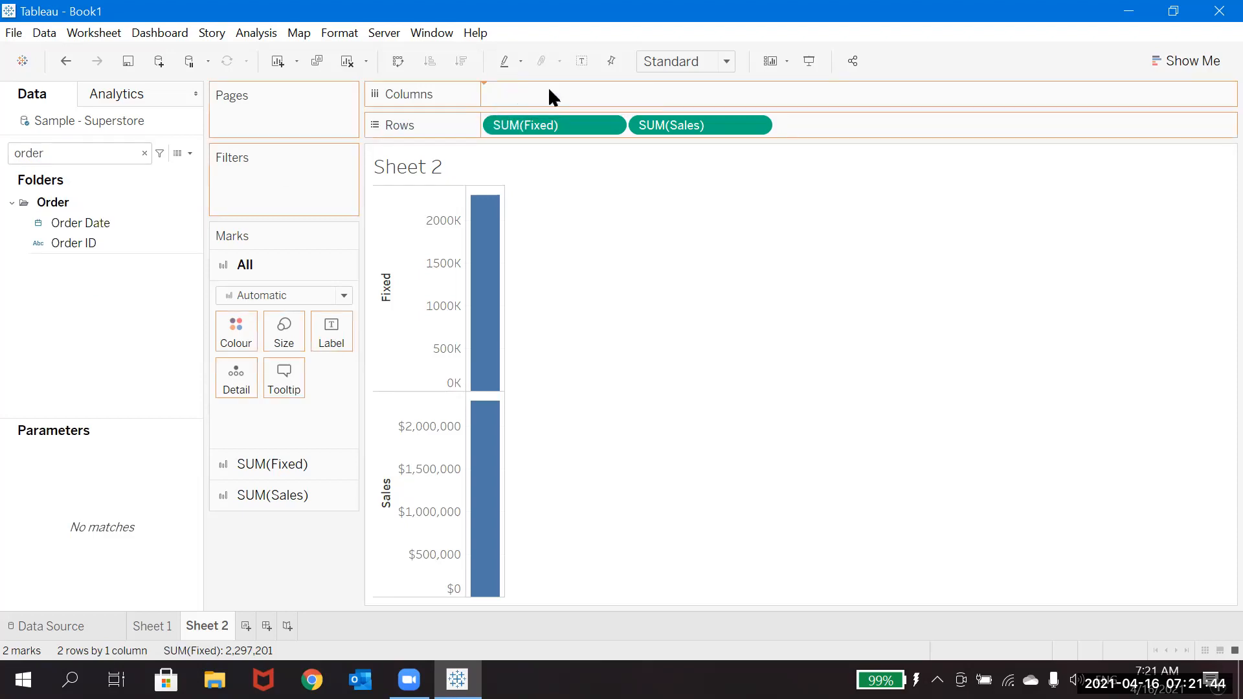
{"action": "left_click", "coordinate": [611, 98]}
{"action": "left_click", "coordinate": [586, 361]}
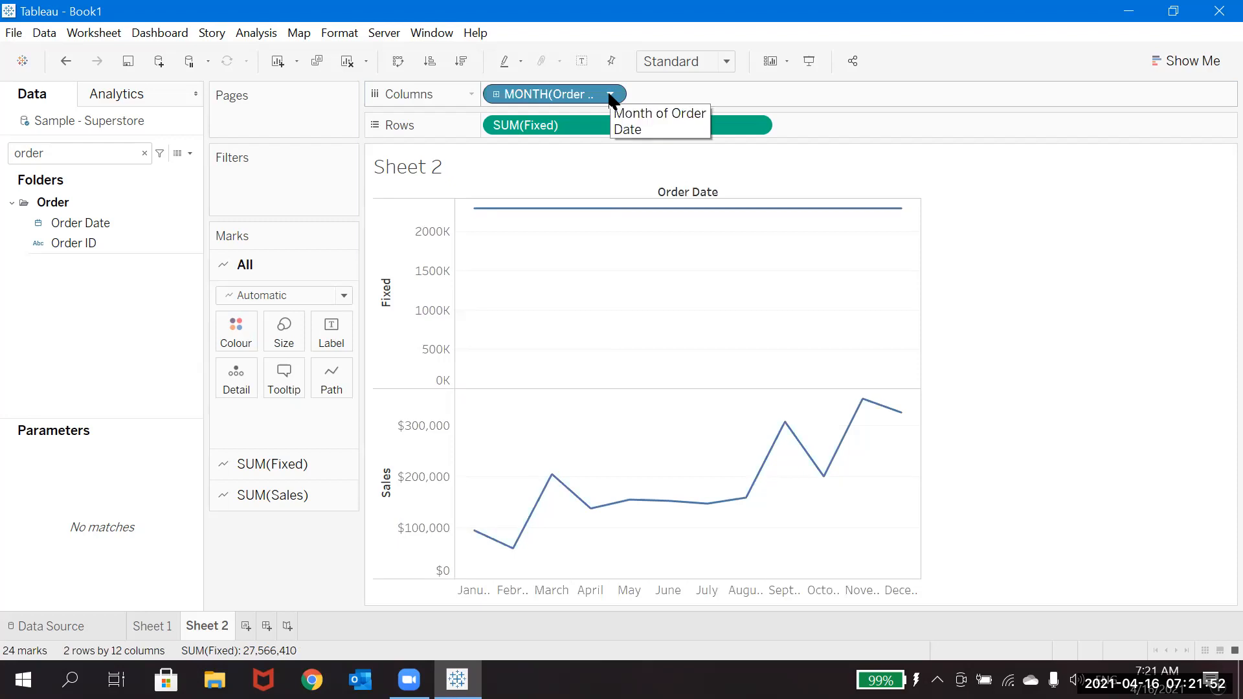
Step: Turn on mark labels for the line charts and add Quantity to Rows after Sales
{"action": "left_click", "coordinate": [582, 62]}
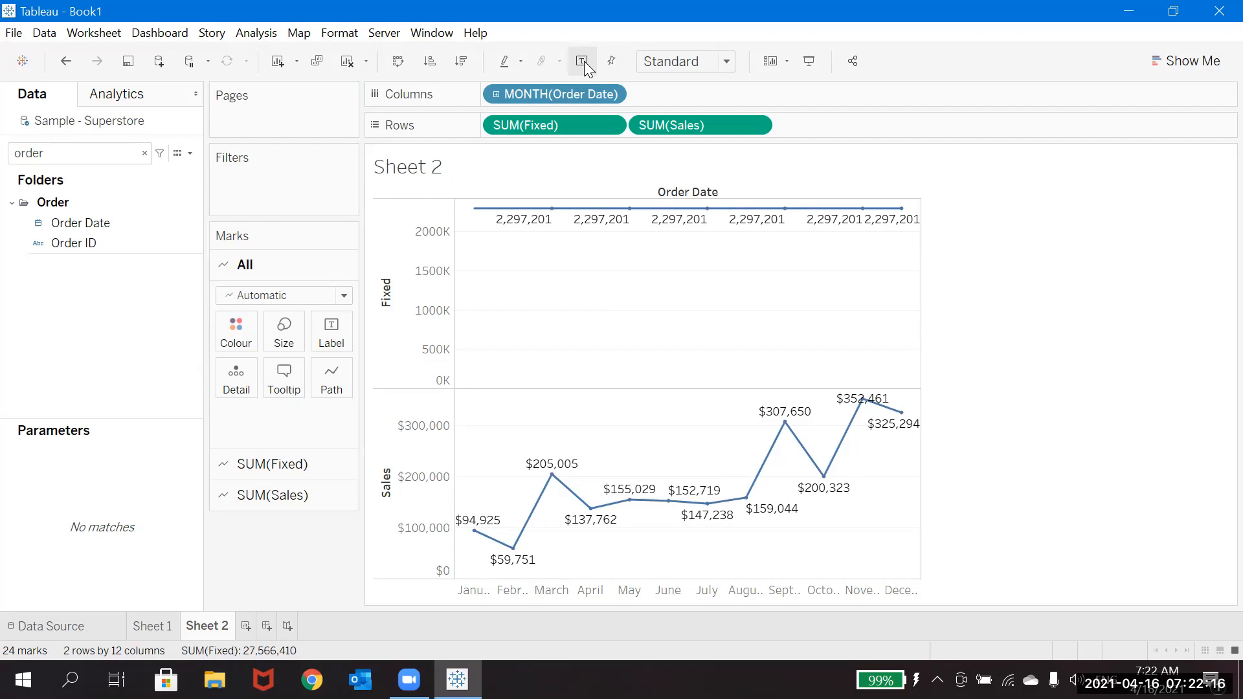
{"action": "left_click", "coordinate": [144, 152]}
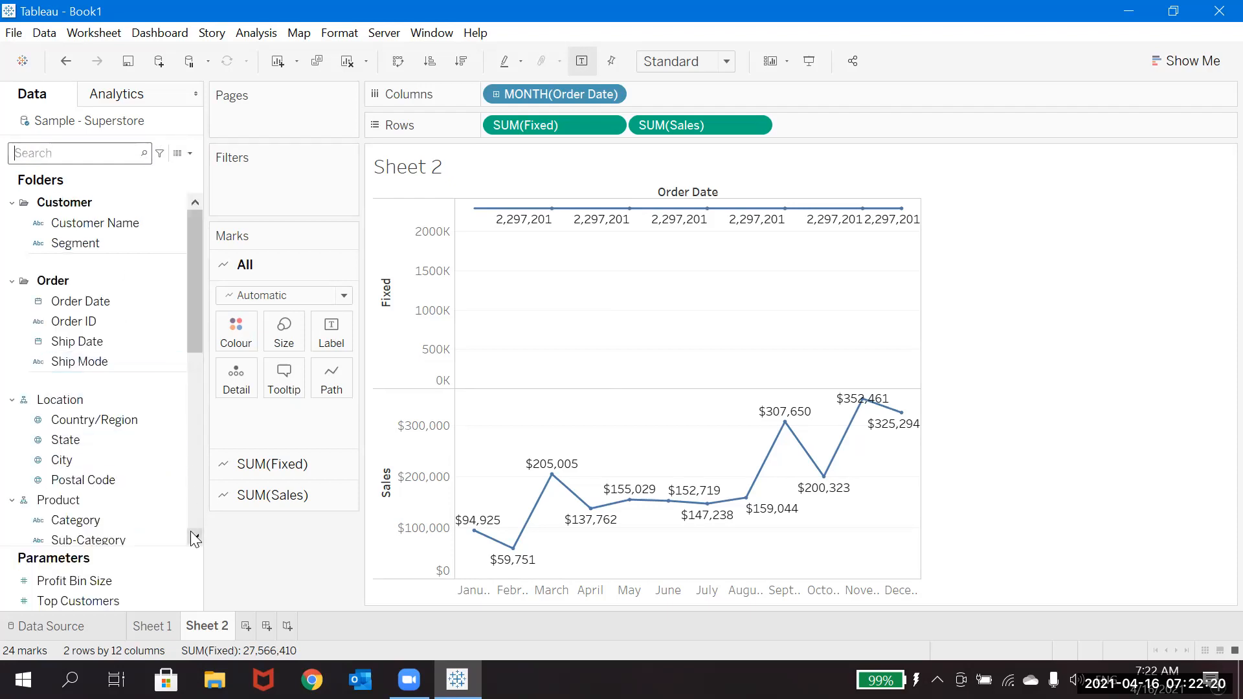
{"action": "left_click", "coordinate": [195, 539]}
{"action": "left_click_drag", "start_coordinate": [195, 539], "coordinate": [196, 539]}
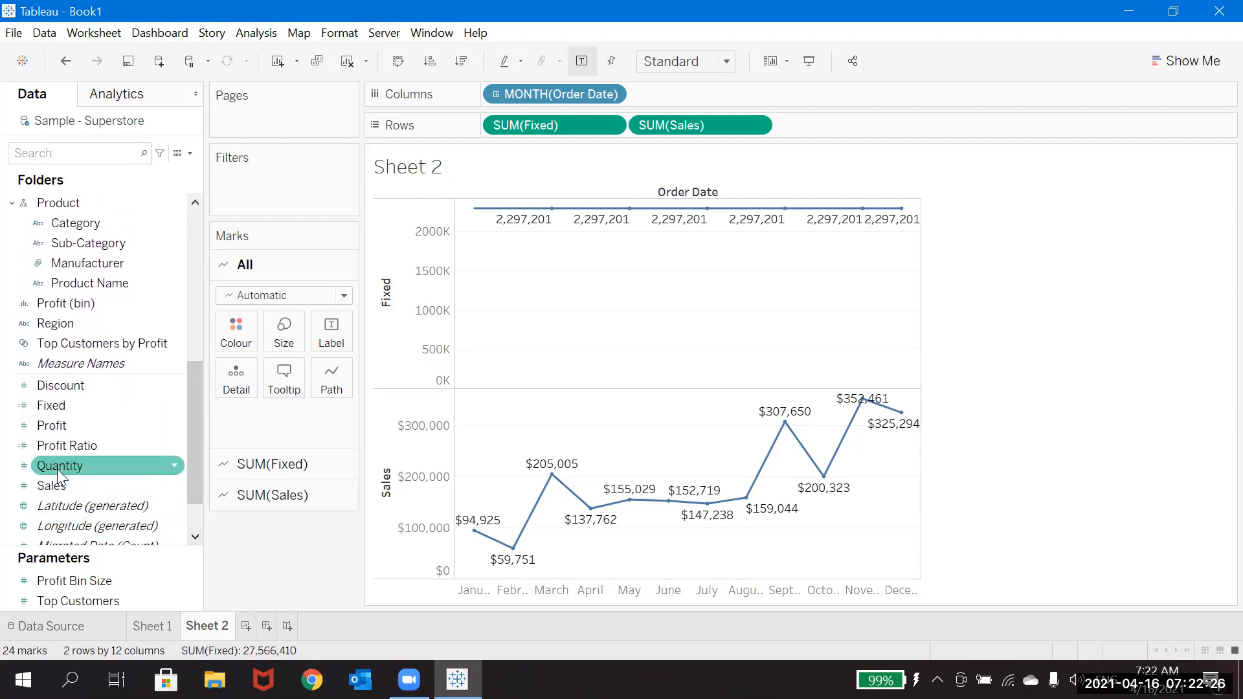
{"action": "left_click_drag", "start_coordinate": [59, 463], "coordinate": [812, 133]}
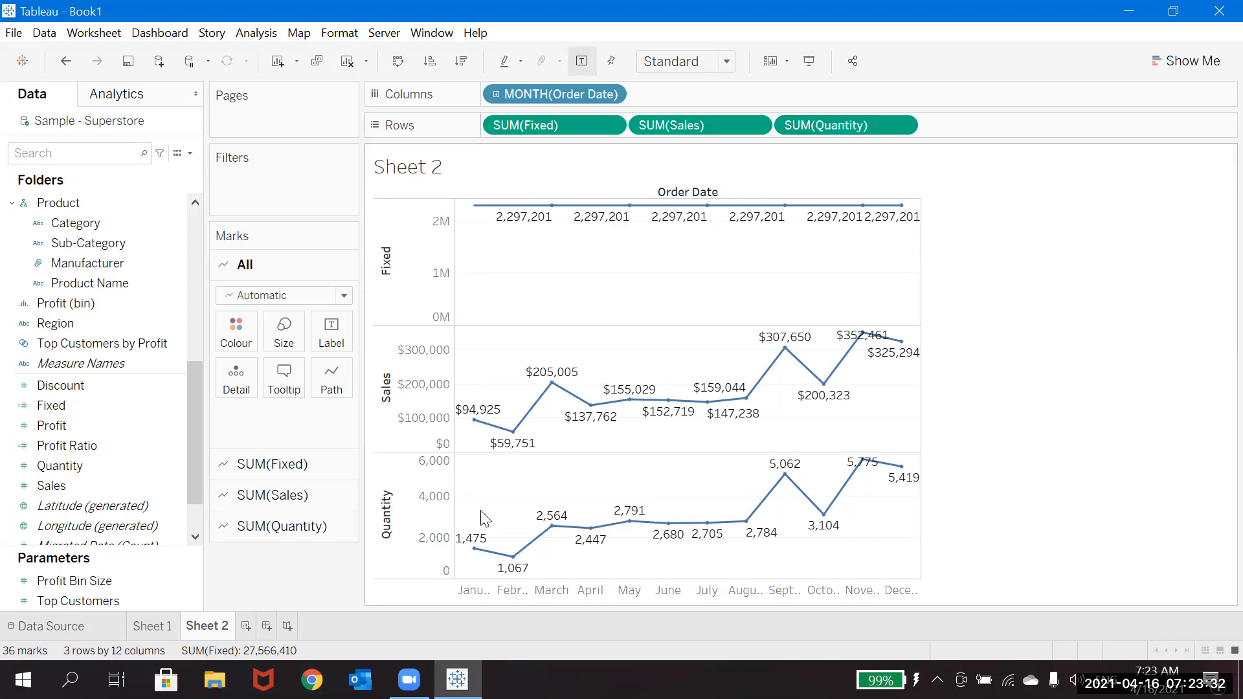
Step: Find the Segment field in the data source and show its filter on the sheet
{"action": "mouse_move", "coordinate": [516, 574]}
{"action": "left_click", "coordinate": [172, 406]}
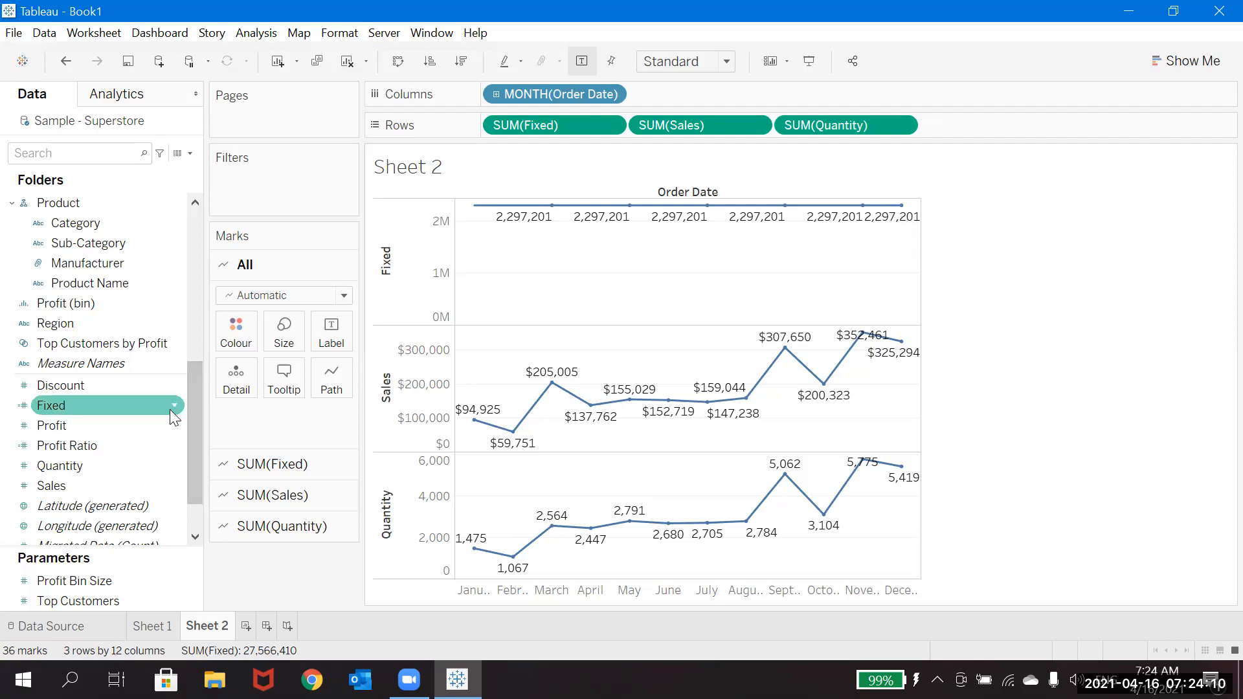
{"action": "left_click", "coordinate": [174, 407]}
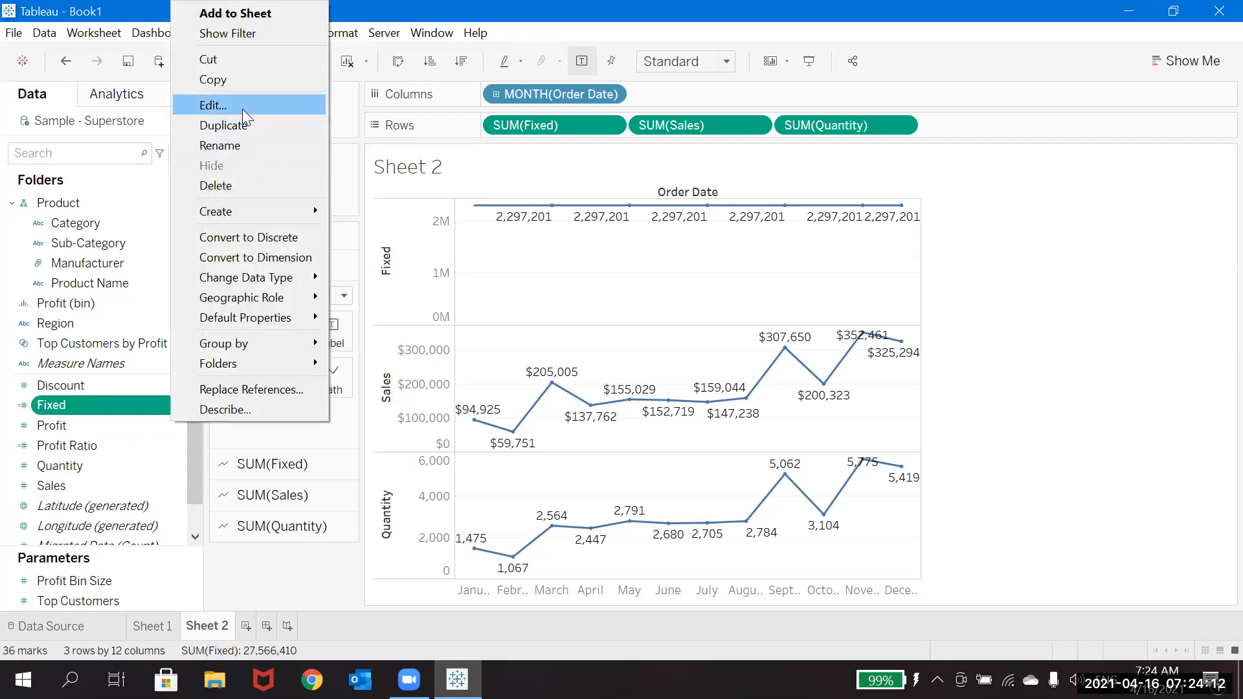
{"action": "left_click", "coordinate": [70, 153]}
{"action": "type", "text": "s"}
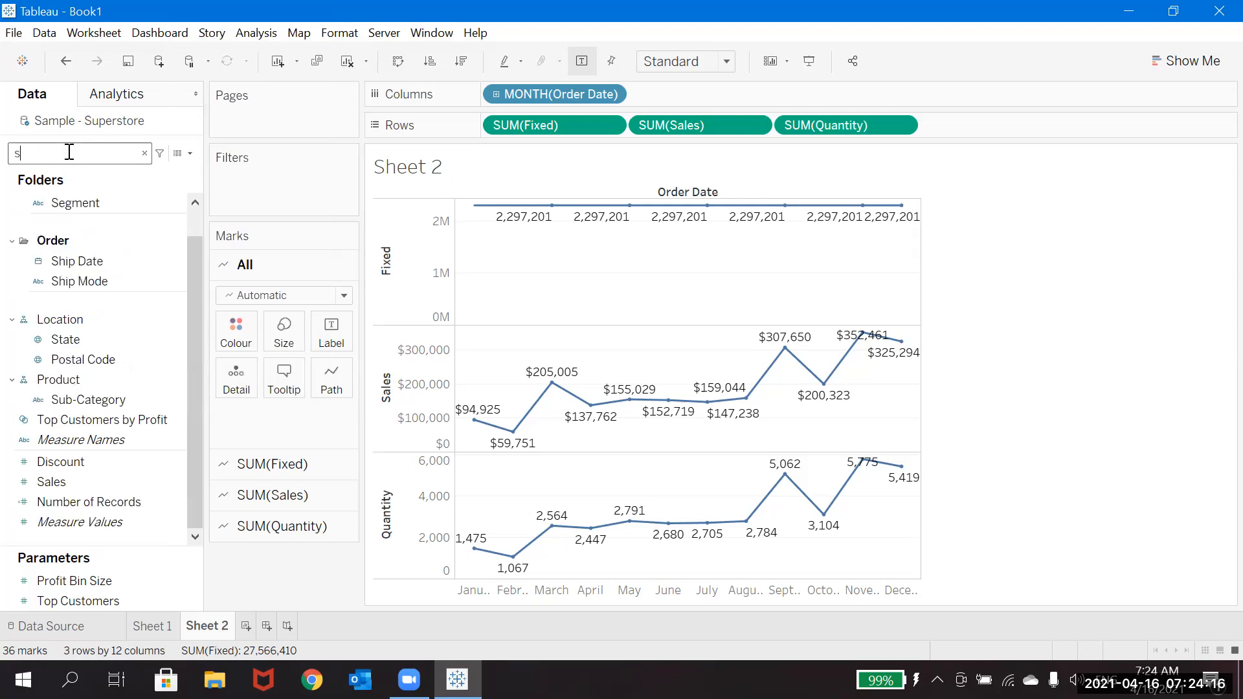
{"action": "type", "text": "e"}
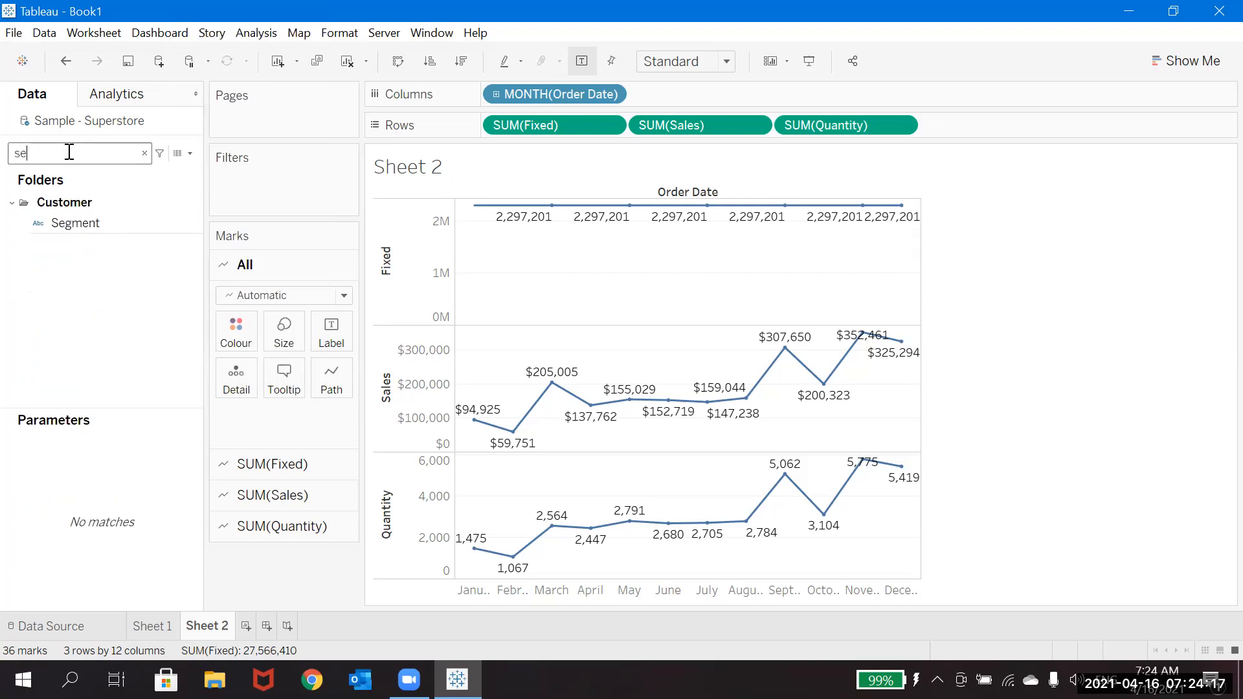
{"action": "right_click", "coordinate": [189, 223]}
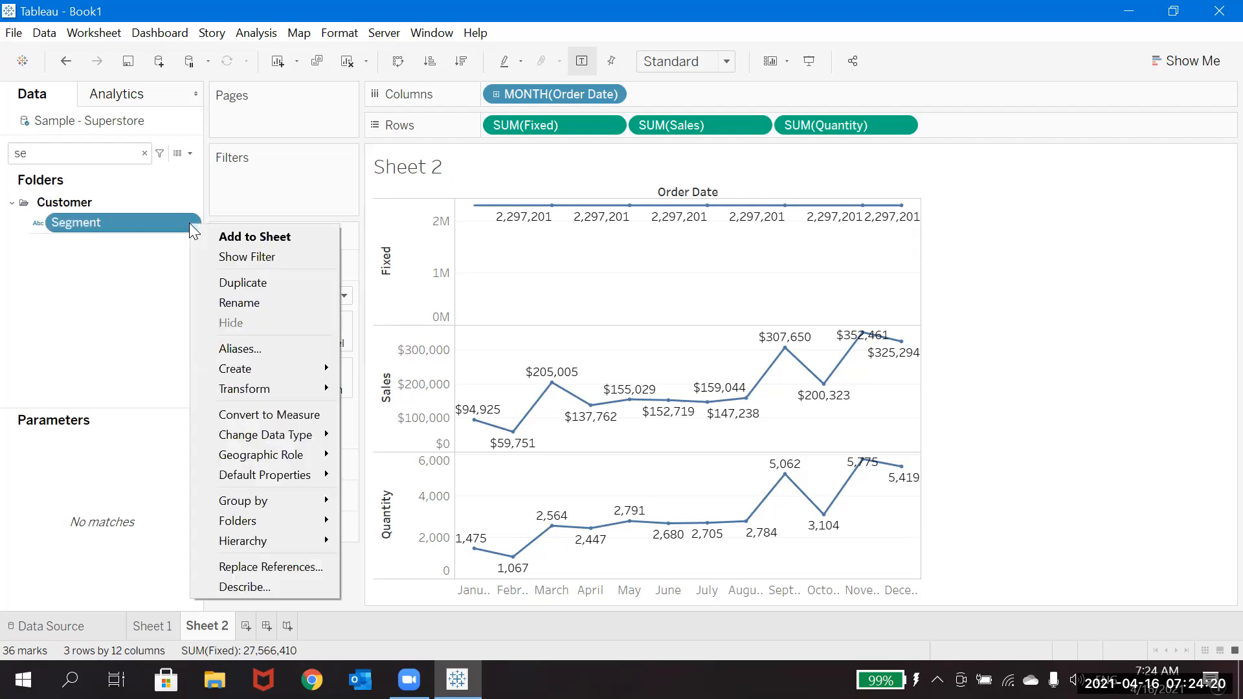
{"action": "left_click", "coordinate": [211, 257]}
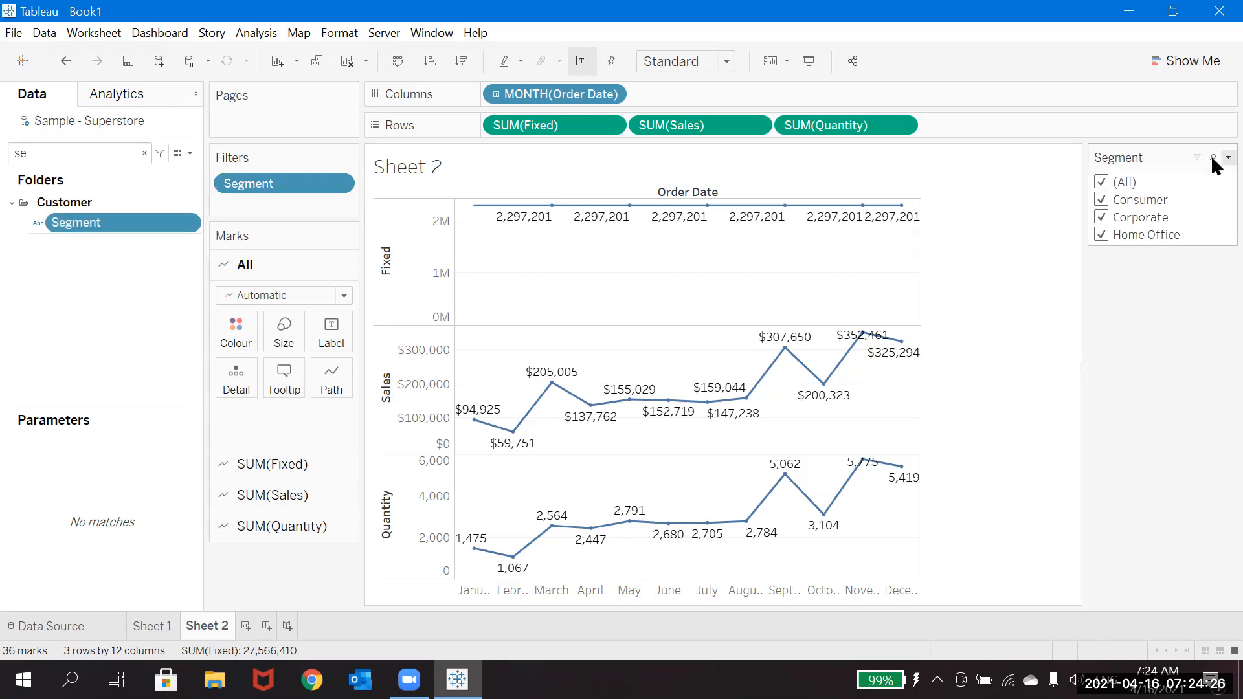
Step: Customise the Segment filter card to include an Apply button
{"action": "left_click", "coordinate": [1226, 158]}
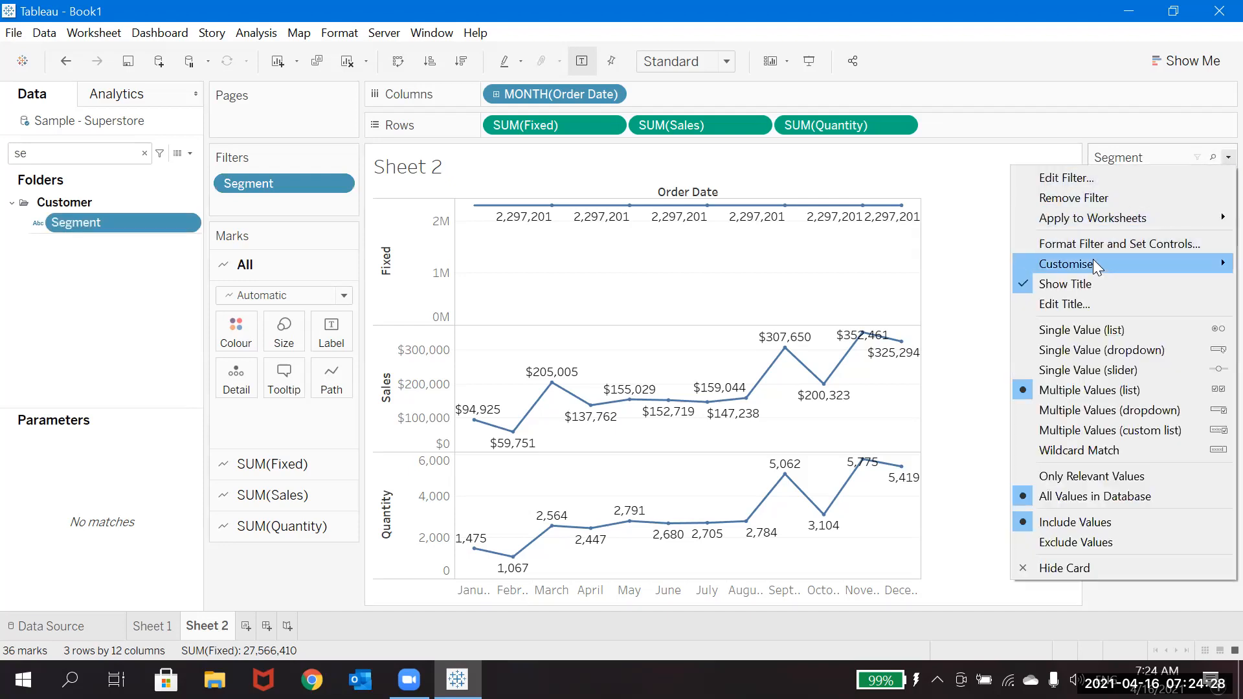
{"action": "mouse_move", "coordinate": [1094, 259]}
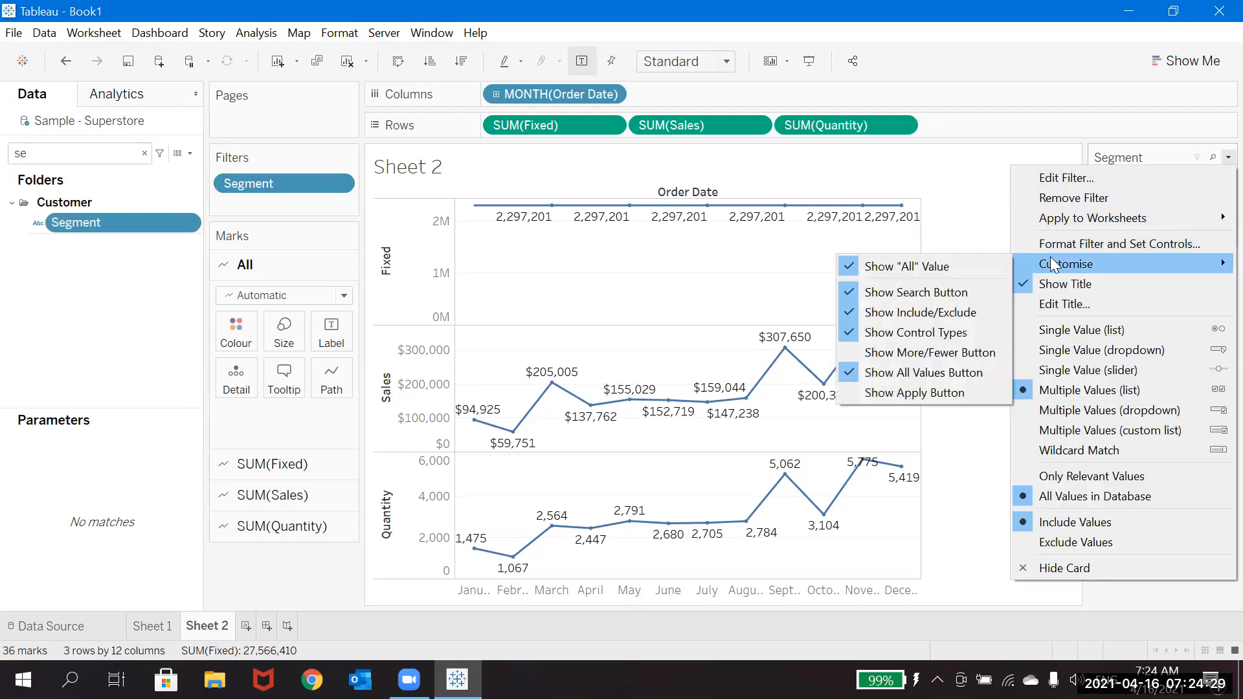
{"action": "left_click", "coordinate": [883, 391]}
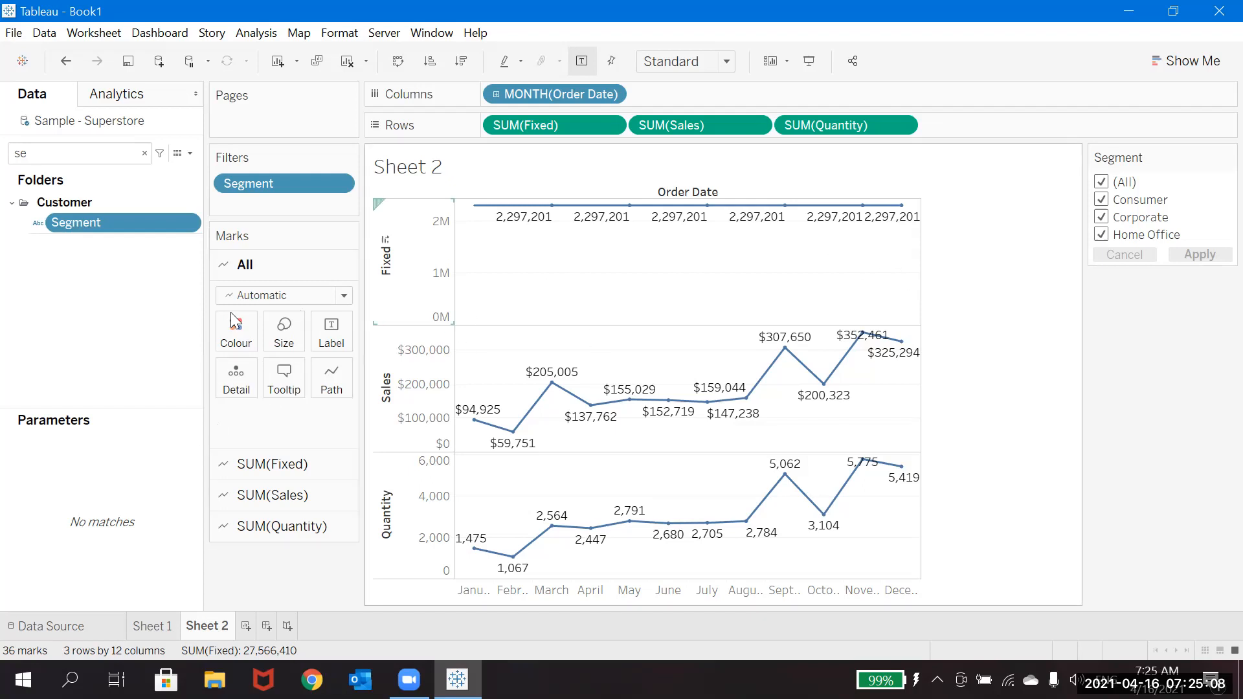
Step: Clear the field search, review the Fixed calculation's formula in the editor, and close it without changes
{"action": "left_click", "coordinate": [145, 154]}
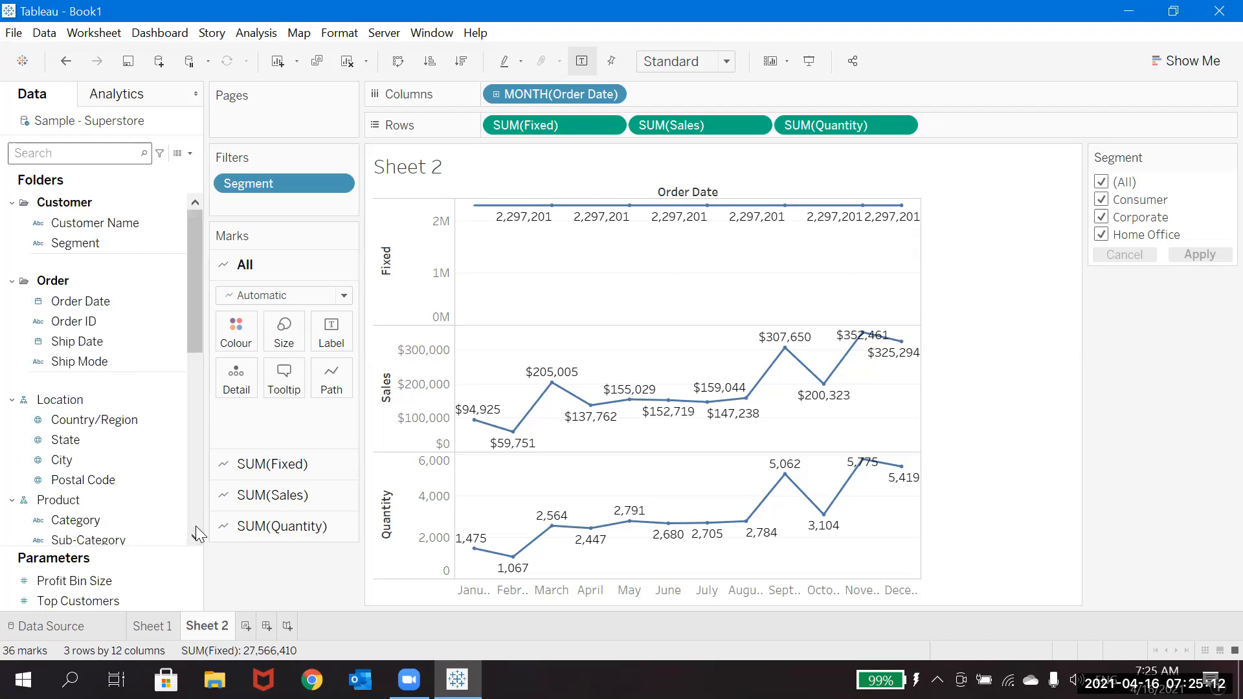
{"action": "left_click", "coordinate": [195, 526]}
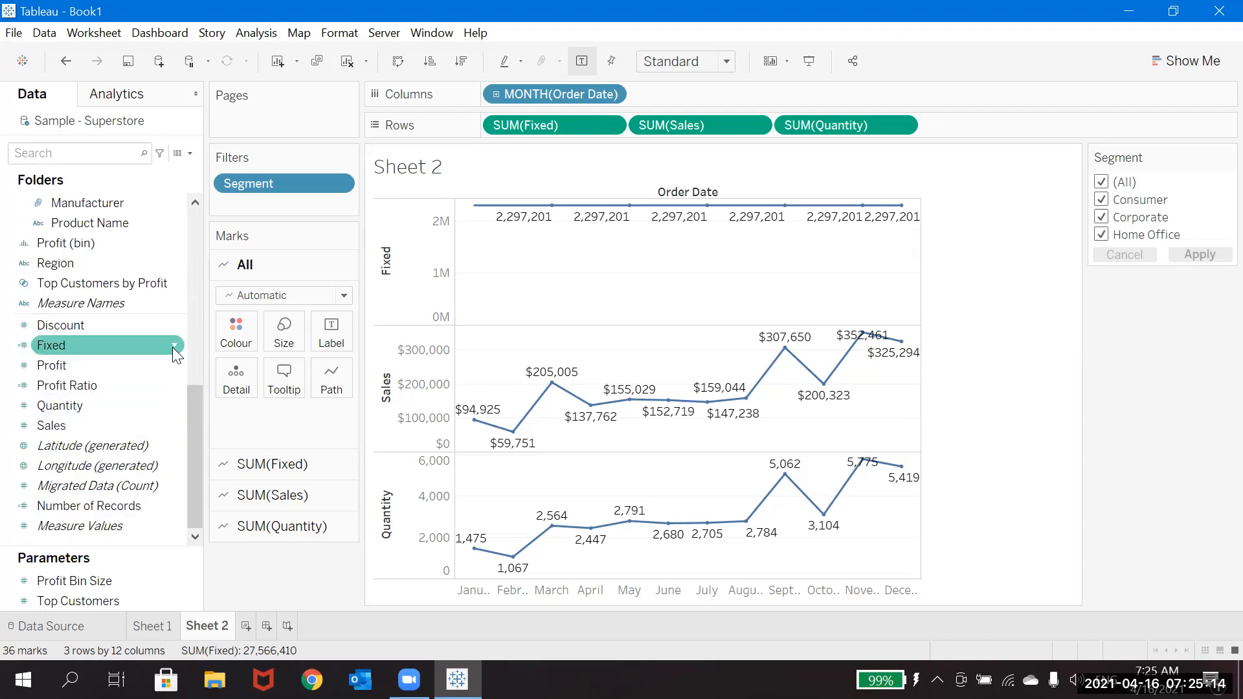
{"action": "left_click", "coordinate": [173, 347]}
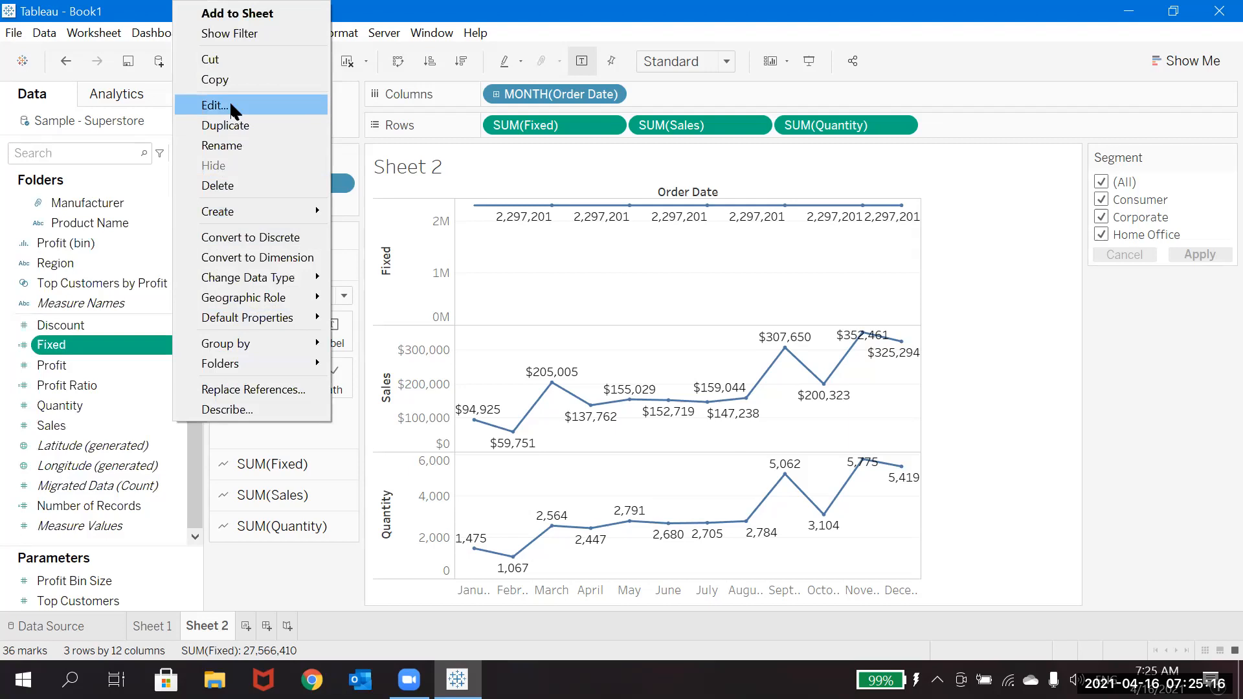
{"action": "left_click", "coordinate": [214, 105]}
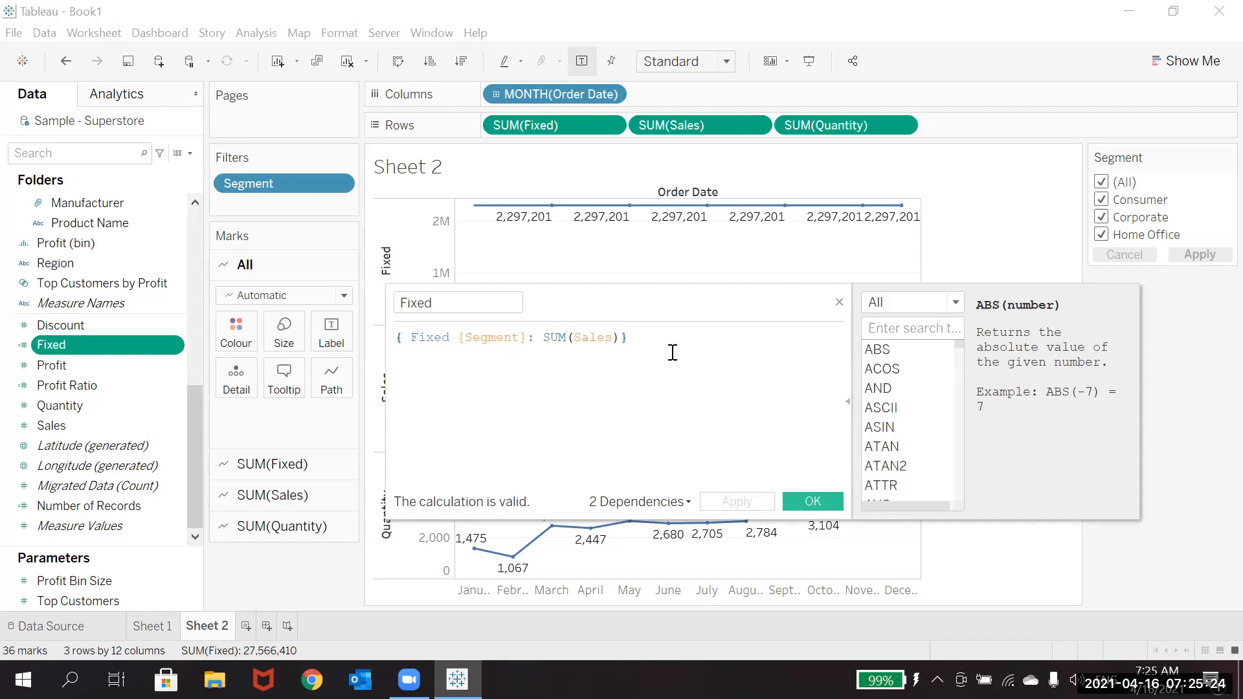
{"action": "left_click", "coordinate": [839, 302]}
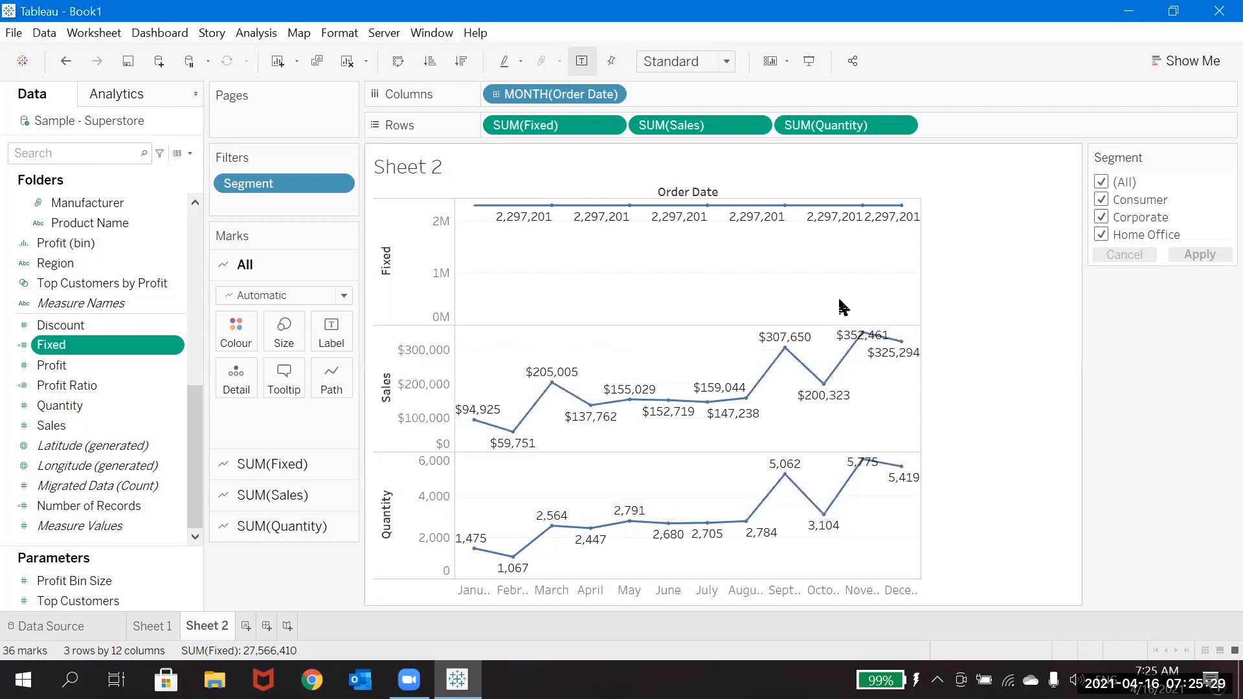
Step: Limit the Segment filter to Consumer only and apply it to the monthly charts
{"action": "left_click", "coordinate": [1101, 184]}
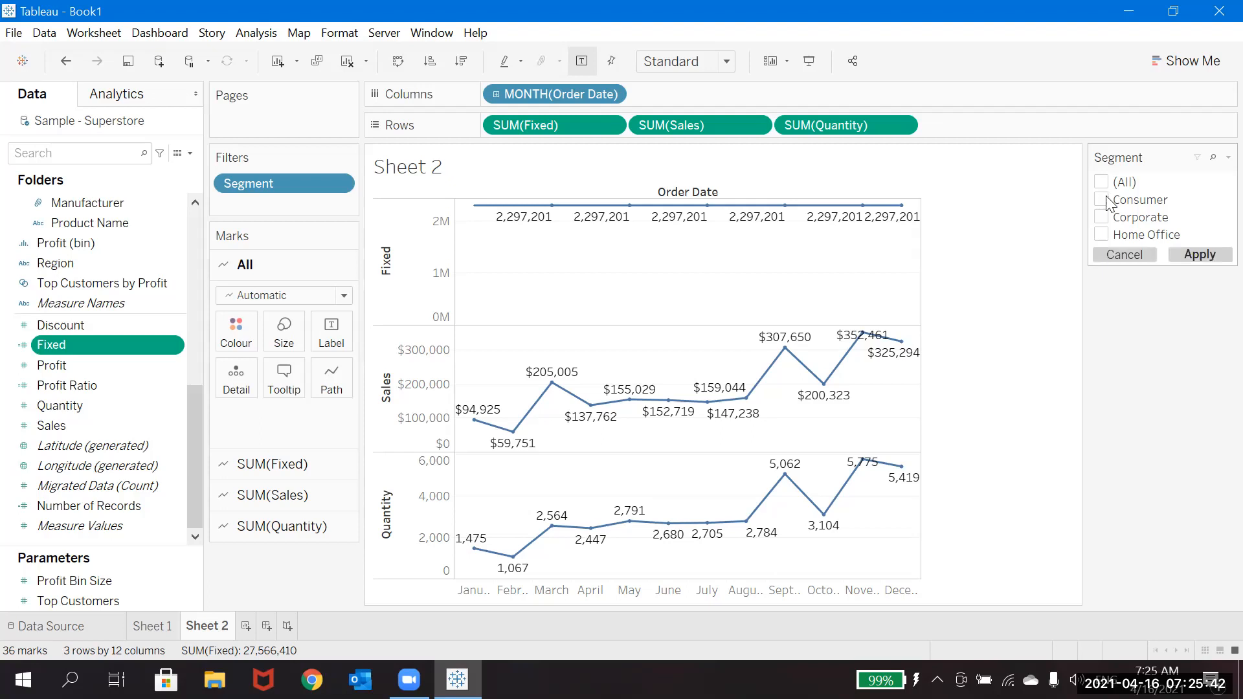
{"action": "left_click", "coordinate": [1102, 200]}
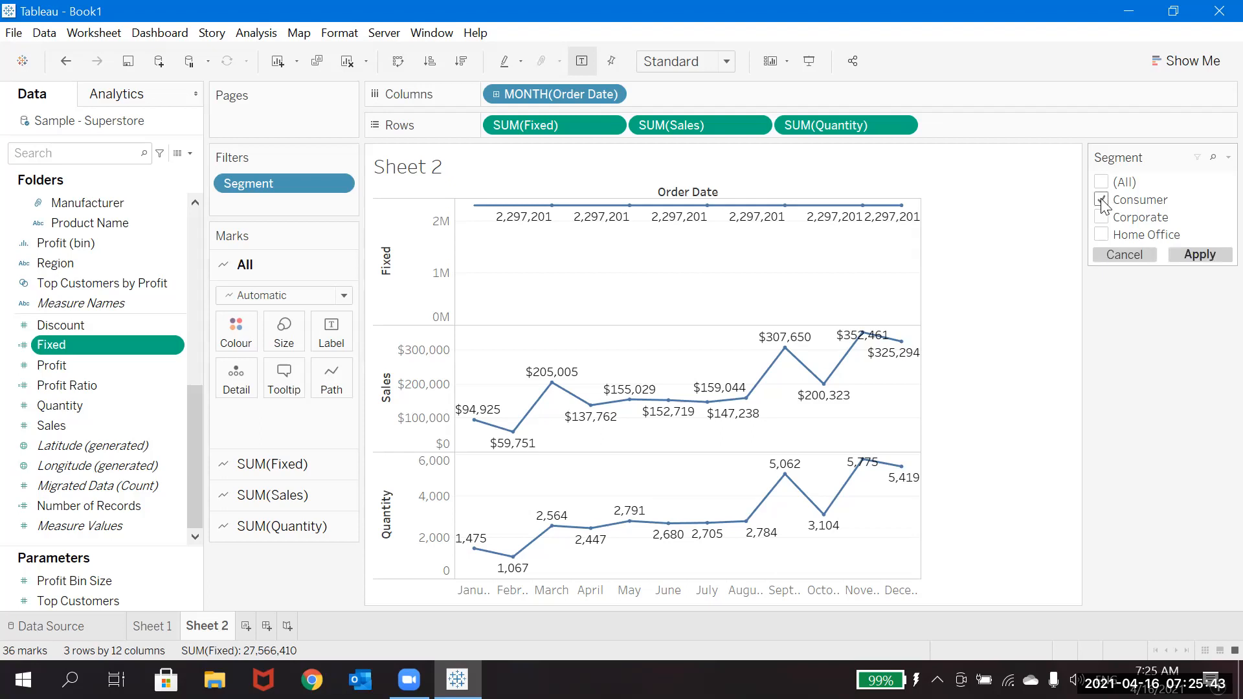
{"action": "left_click", "coordinate": [1211, 254]}
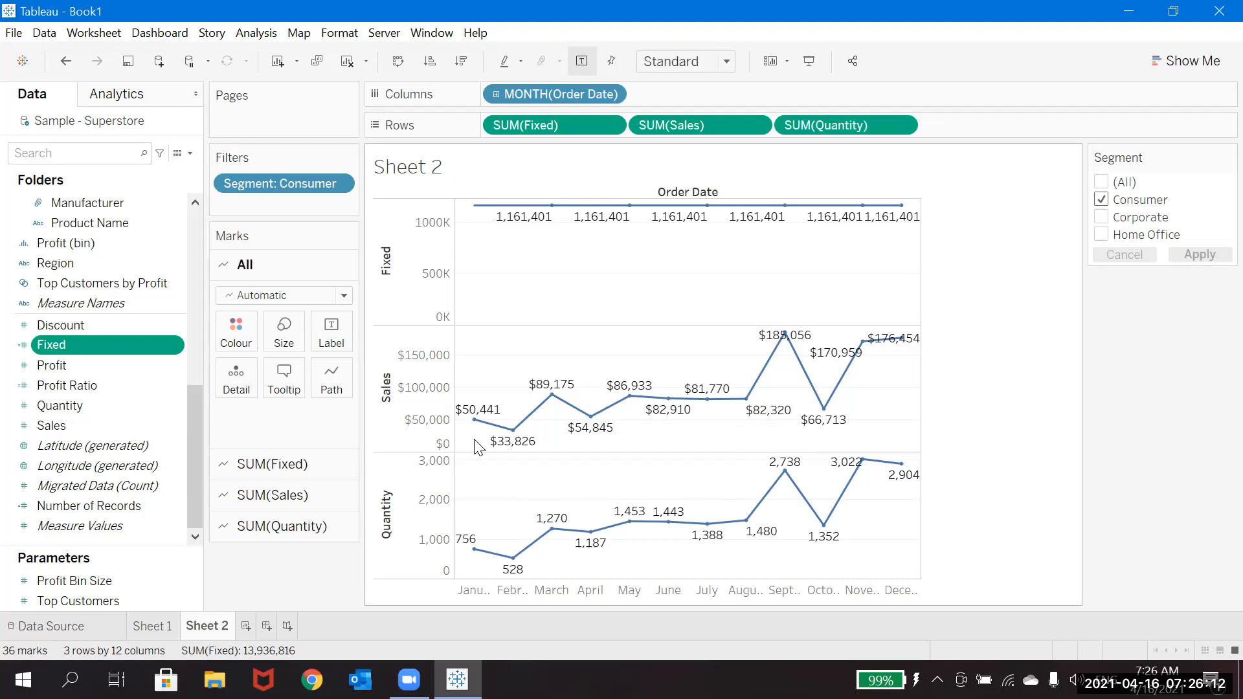
{"action": "mouse_move", "coordinate": [531, 427]}
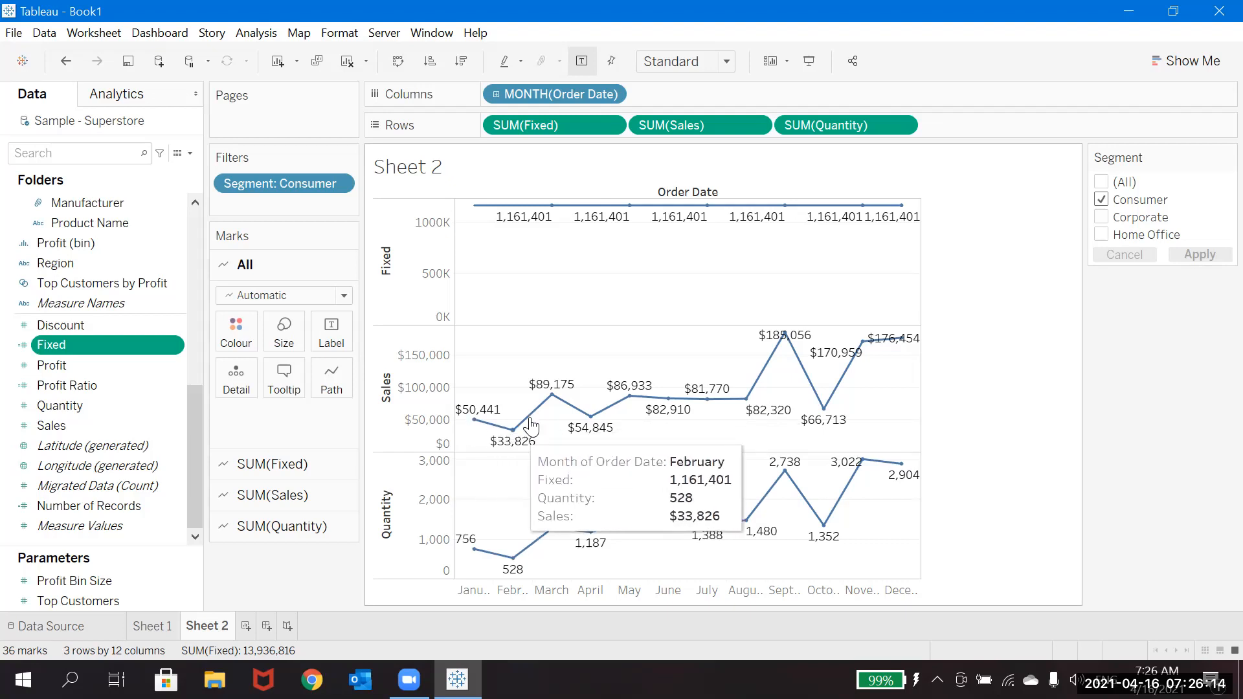
{"action": "mouse_move", "coordinate": [713, 412]}
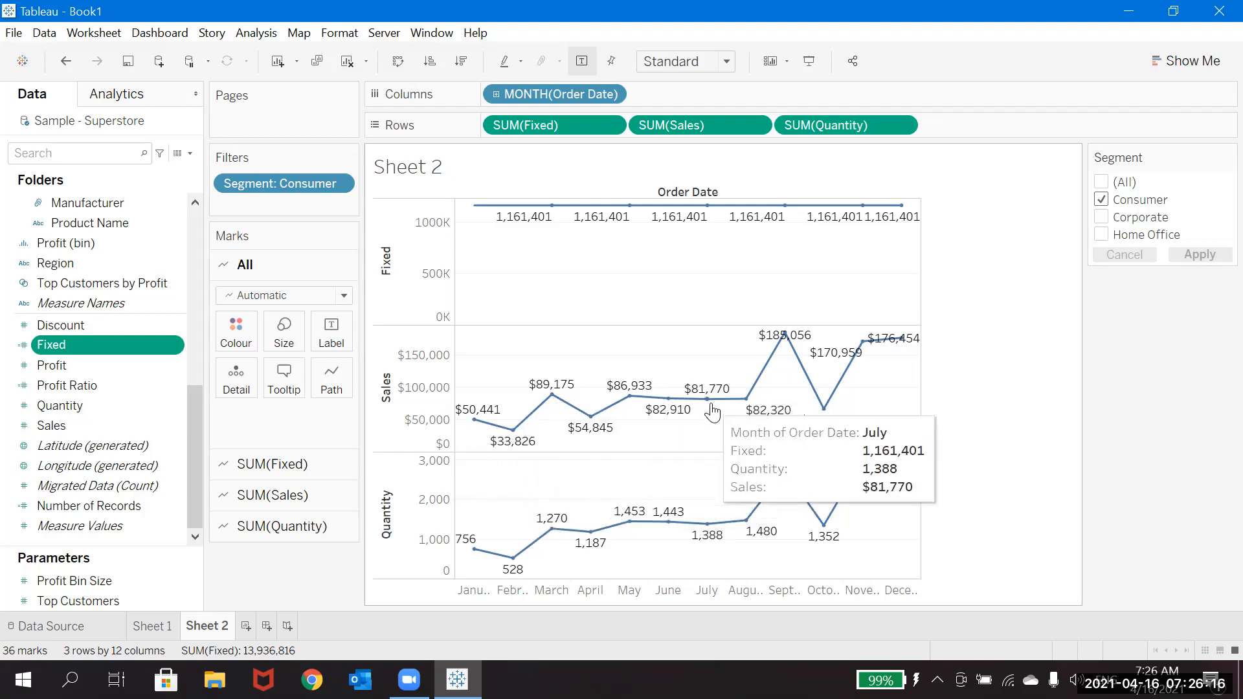
{"action": "mouse_move", "coordinate": [894, 353]}
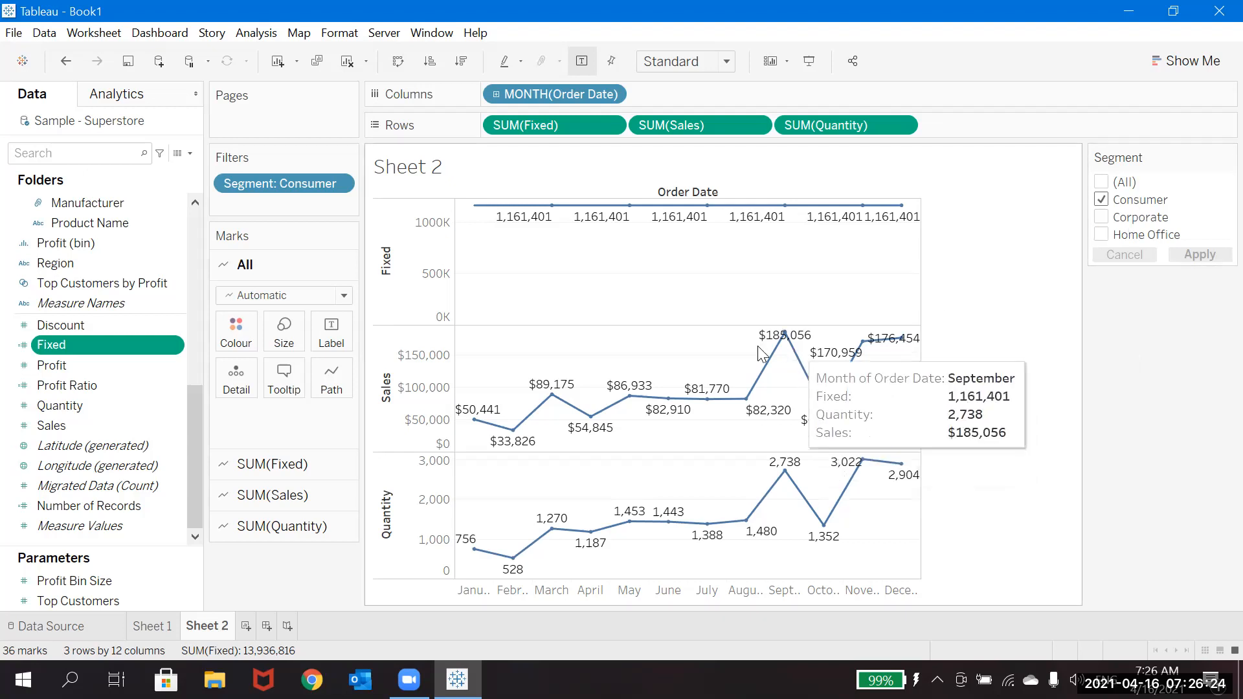
Step: Change the Fixed calculation's aggregation to AVG, giving { Fixed [Segment]: AVG(Sales)}, and apply it to the charts
{"action": "mouse_move", "coordinate": [609, 424]}
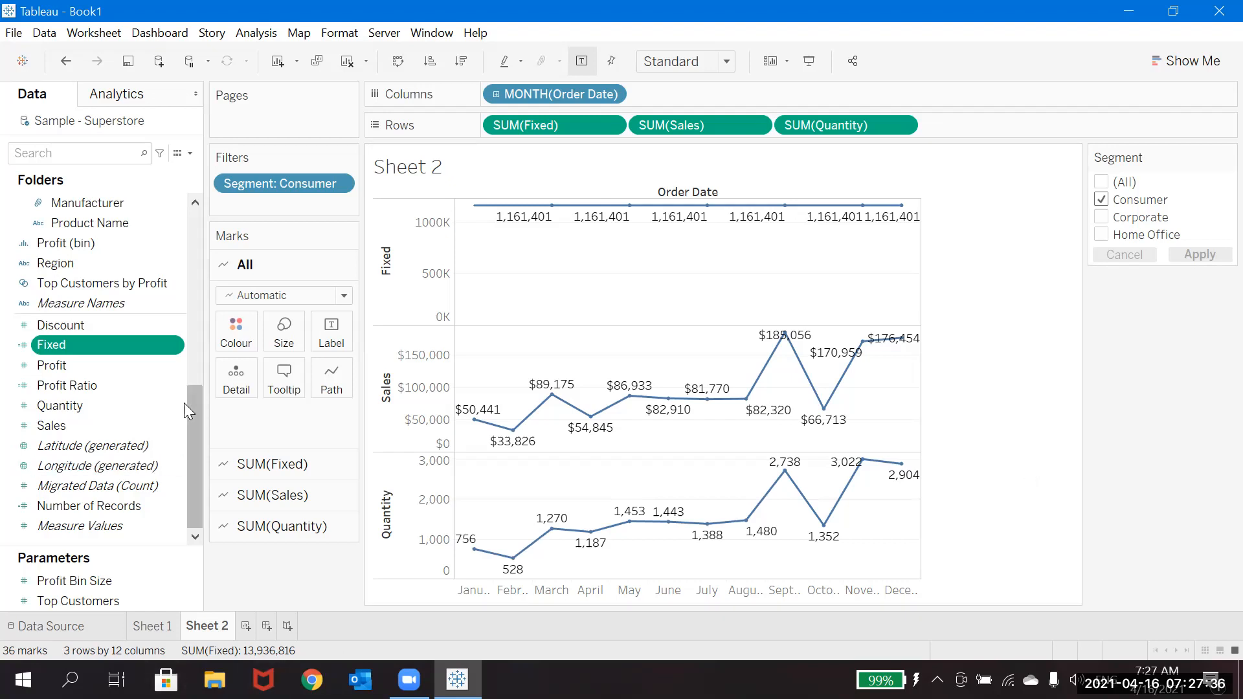
{"action": "right_click", "coordinate": [171, 345]}
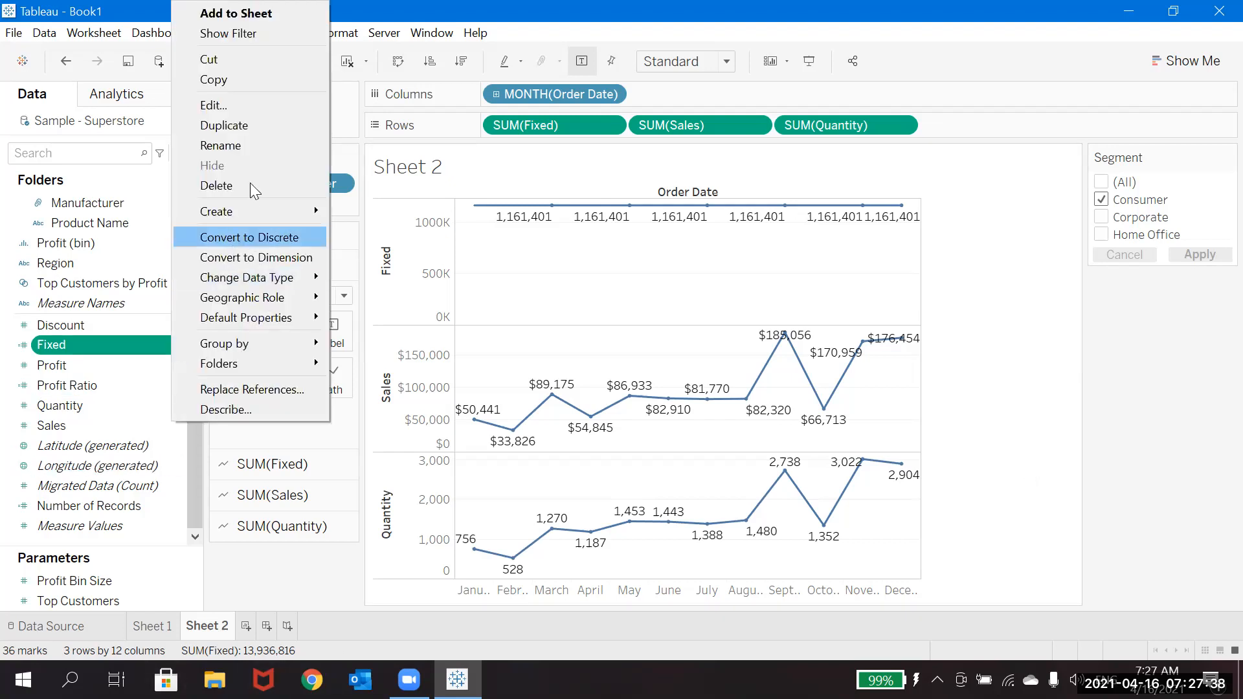
{"action": "left_click", "coordinate": [261, 105]}
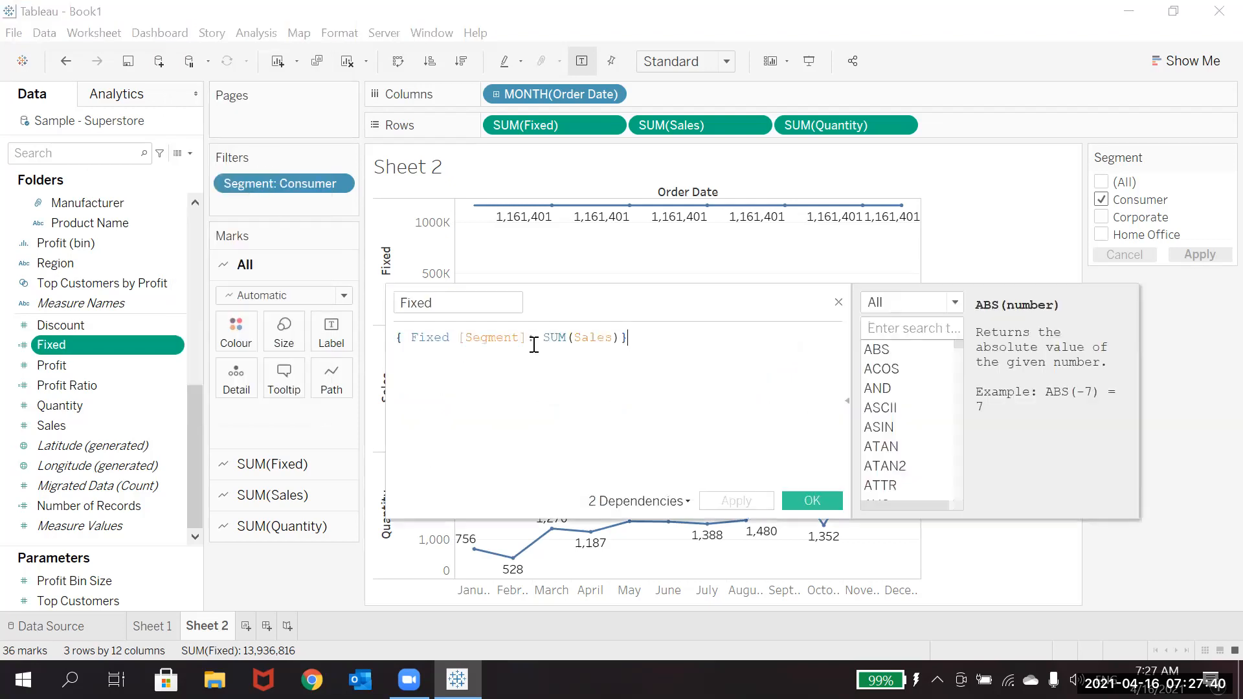
{"action": "left_click", "coordinate": [567, 342]}
{"action": "key", "text": "BackSpace"}
{"action": "key", "text": "BackSpace"}
{"action": "key", "text": "BackSpace"}
{"action": "type", "text": "AVG"}
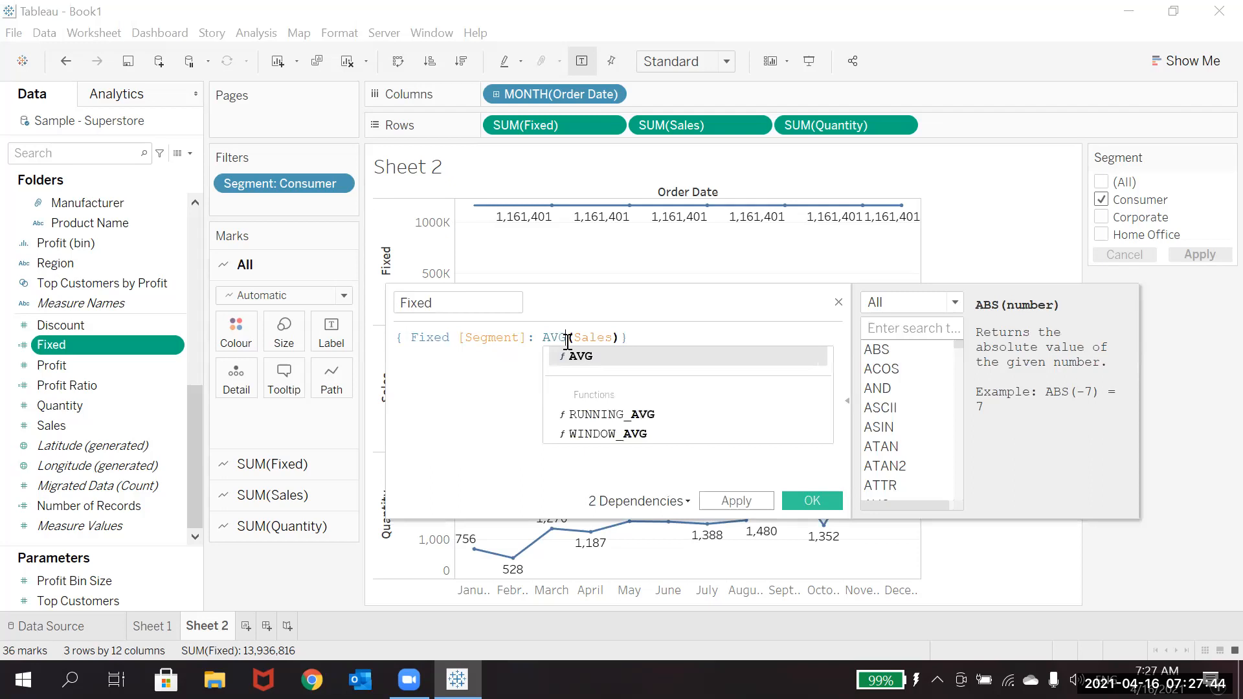
{"action": "left_click", "coordinate": [631, 357]}
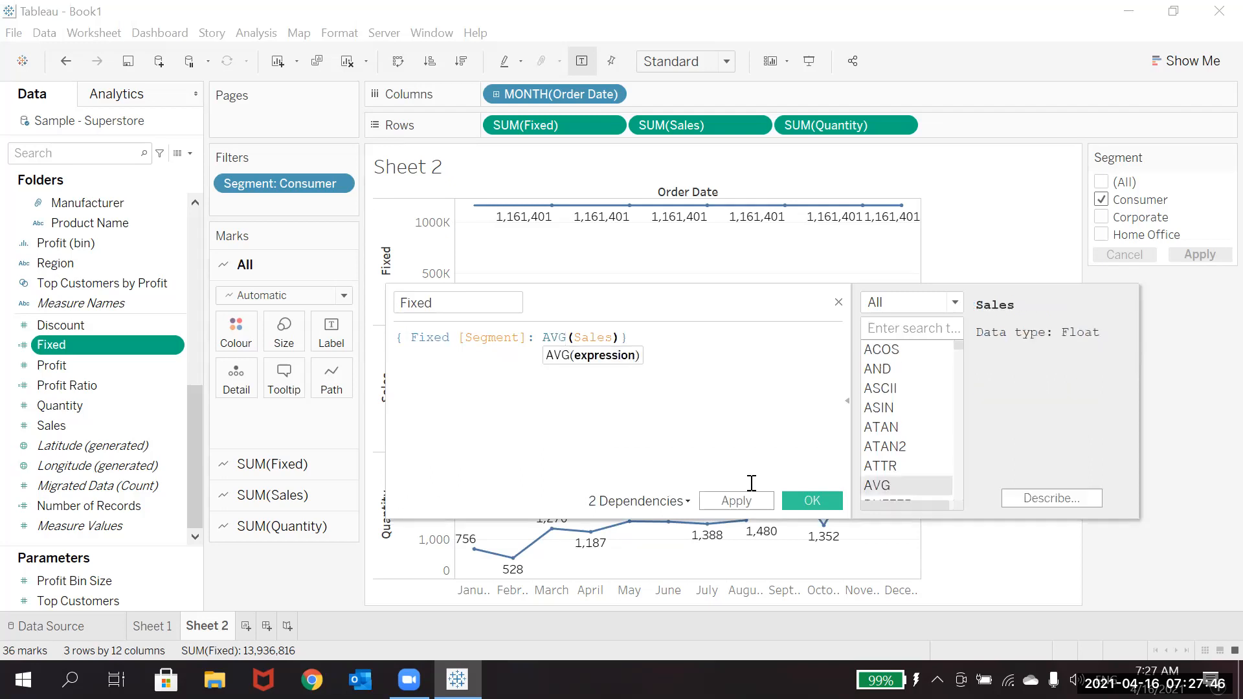
{"action": "left_click", "coordinate": [755, 502]}
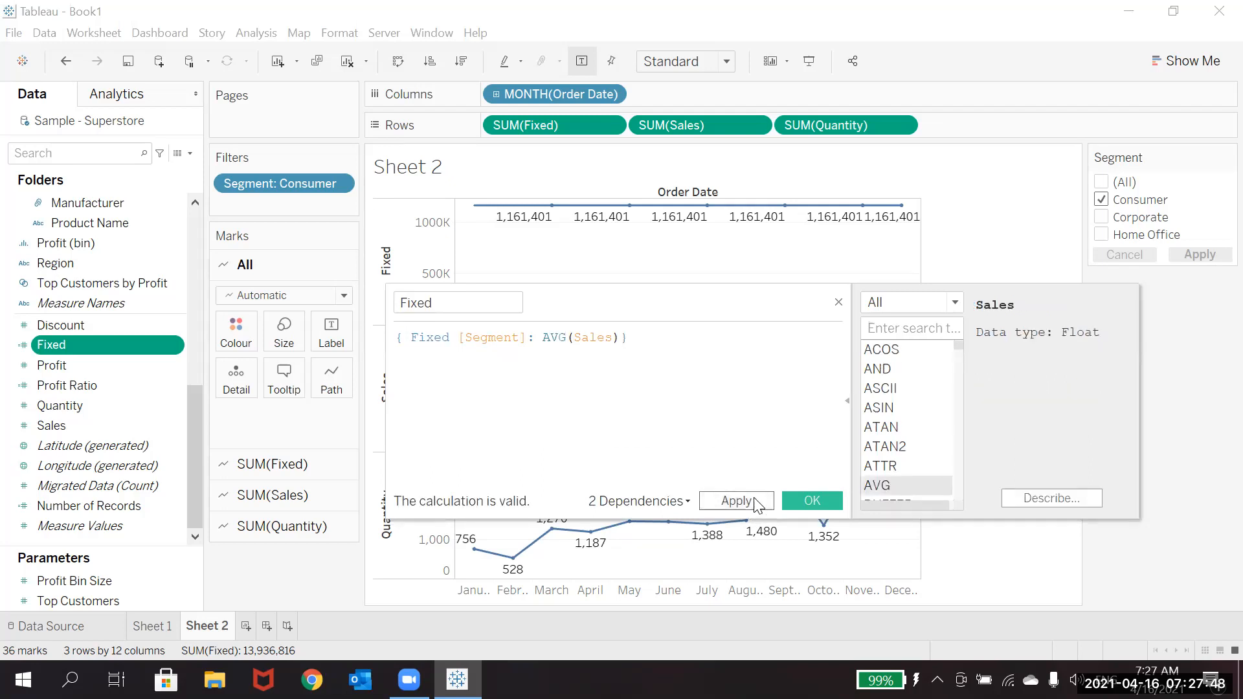
{"action": "left_click", "coordinate": [756, 503]}
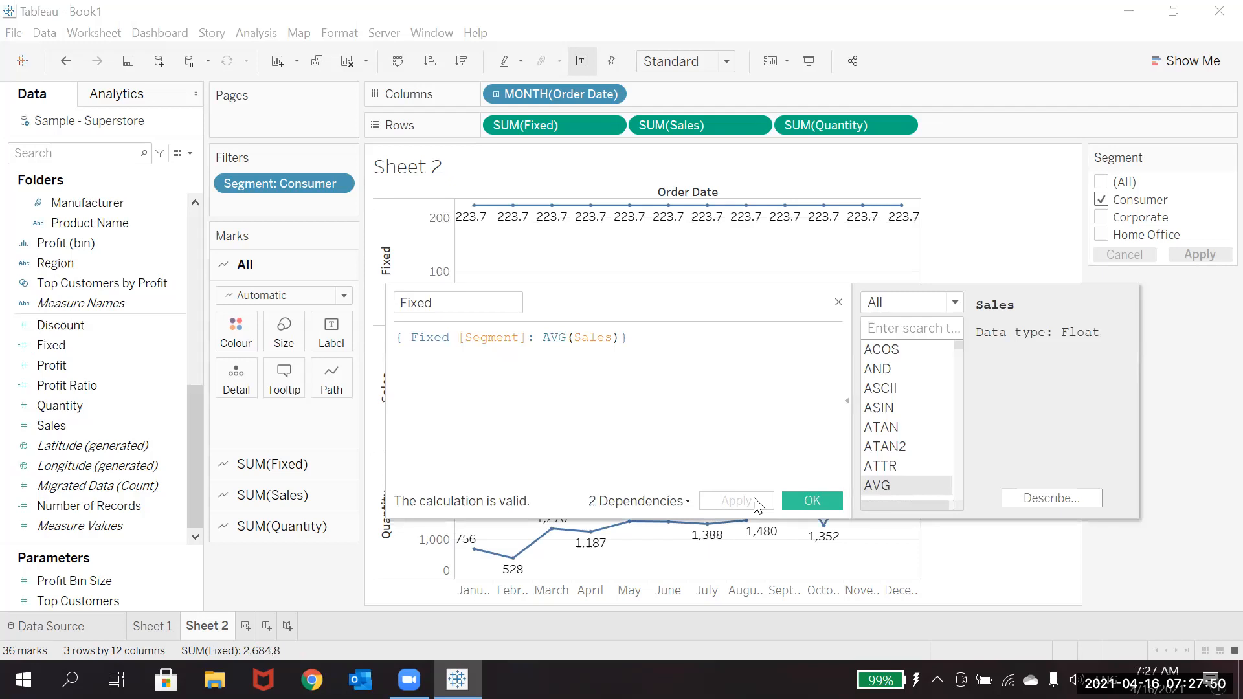
Step: Change the Fixed calculation's aggregation back to SUM(Sales), apply it and close the calculation editor
{"action": "left_click", "coordinate": [569, 336]}
{"action": "key", "text": "BackSpace"}
{"action": "key", "text": "BackSpace"}
{"action": "key", "text": "BackSpace"}
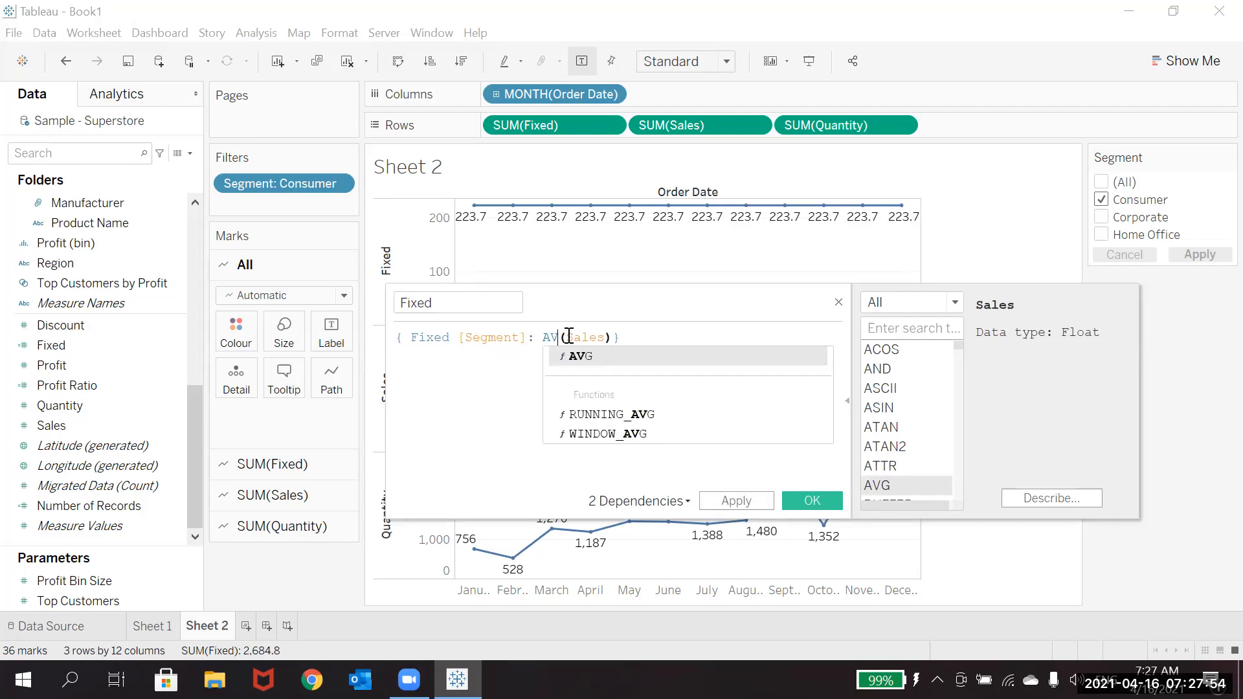
{"action": "type", "text": "SUM"}
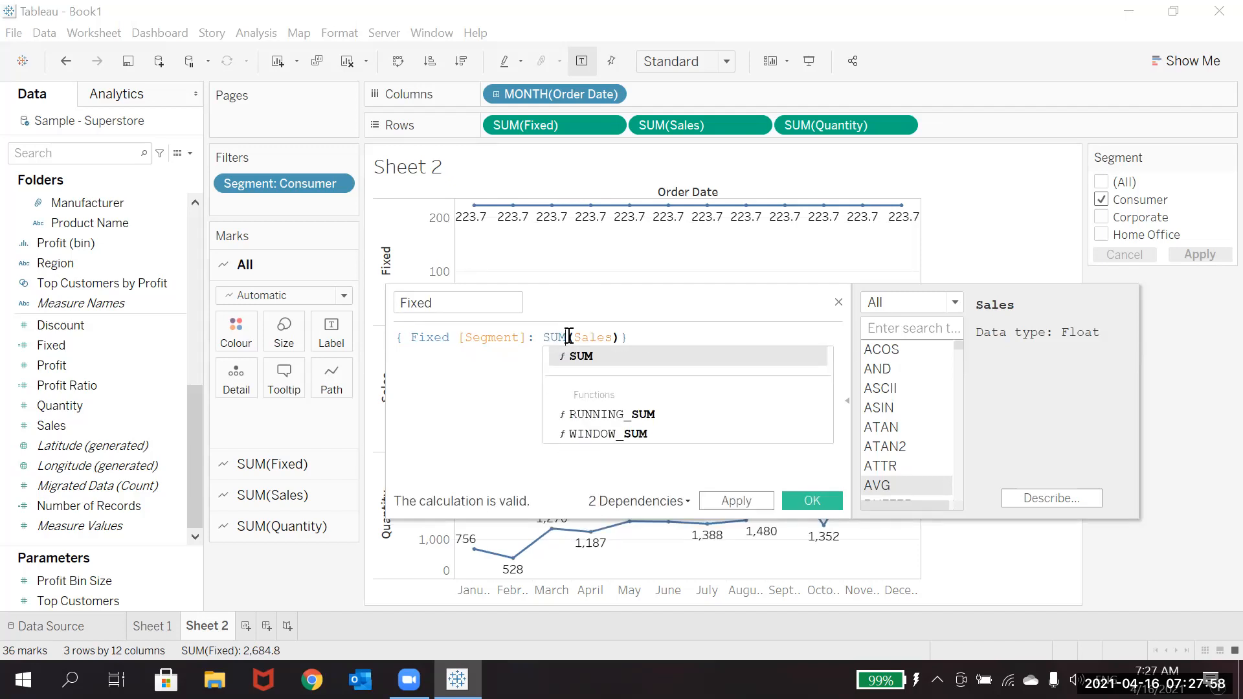
{"action": "left_click", "coordinate": [568, 336]}
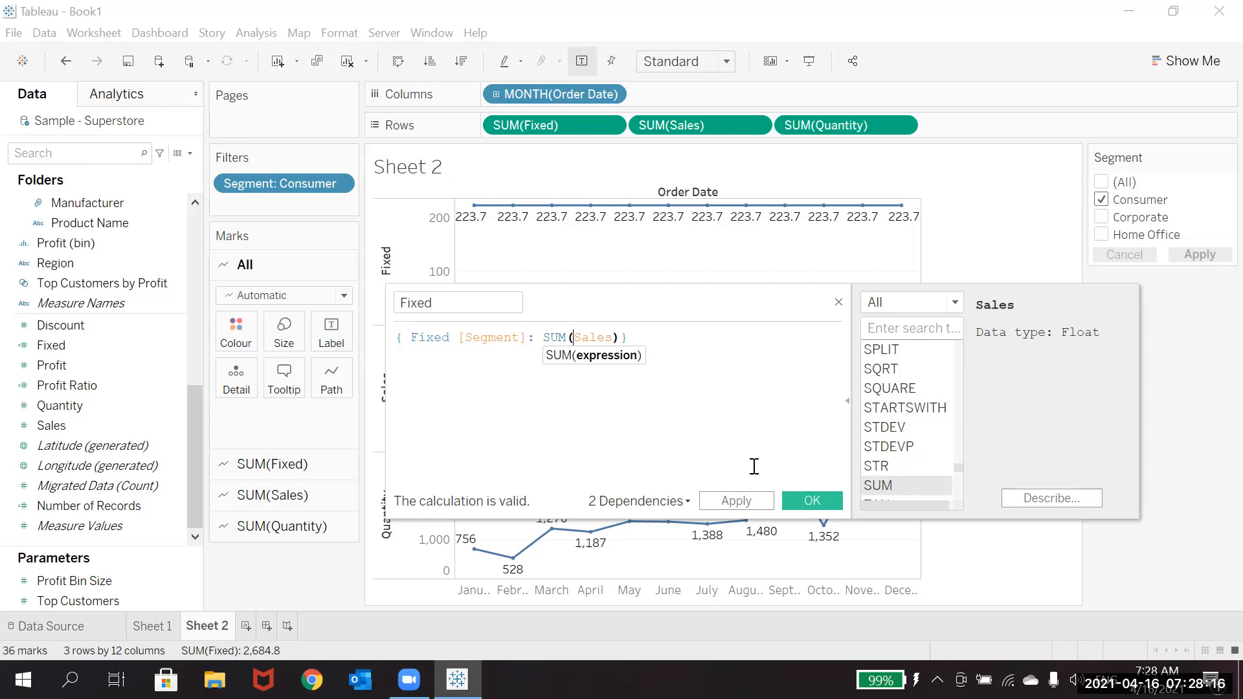
{"action": "left_click", "coordinate": [741, 502]}
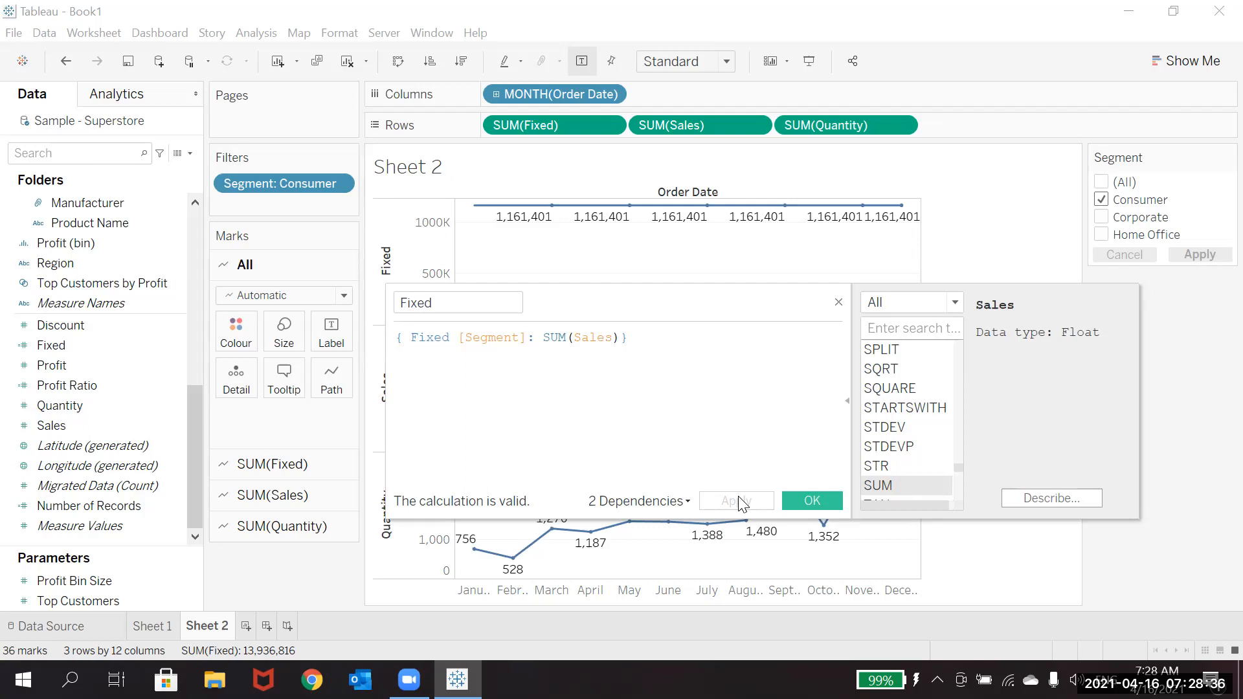
{"action": "left_click", "coordinate": [838, 301]}
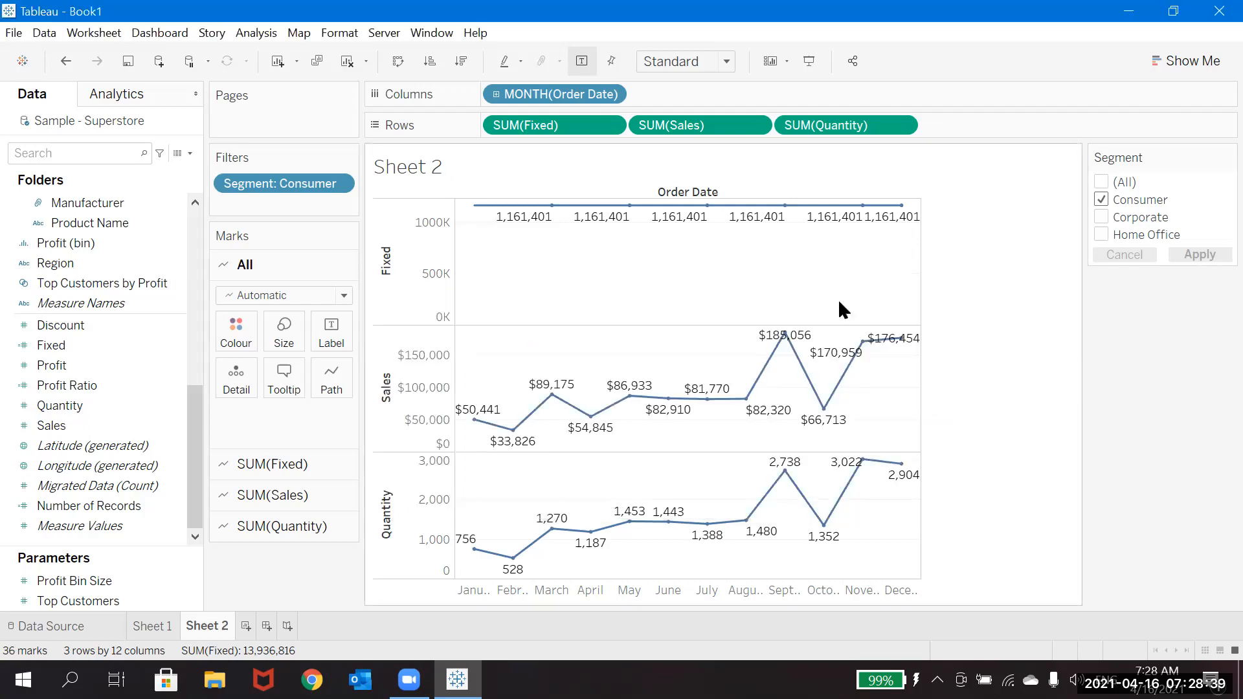
Step: Show the Region filter on the sheet and reset the Segment filter to include all segments
{"action": "left_click", "coordinate": [1101, 183]}
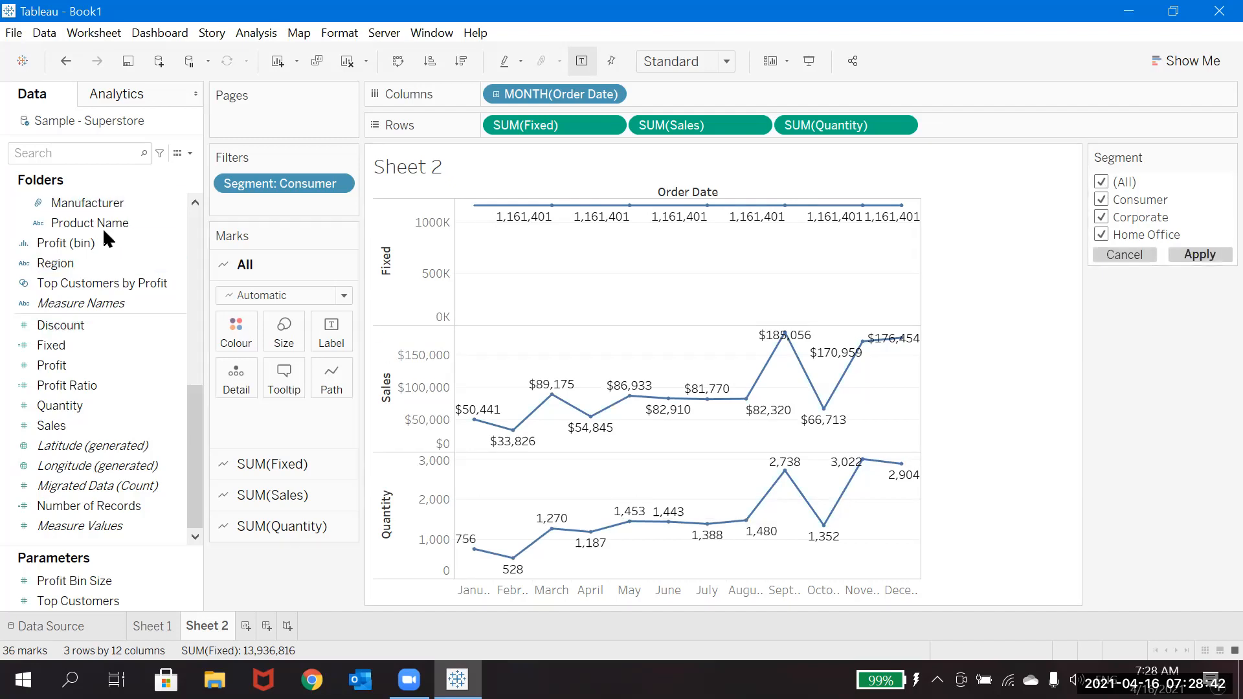
{"action": "right_click", "coordinate": [99, 260]}
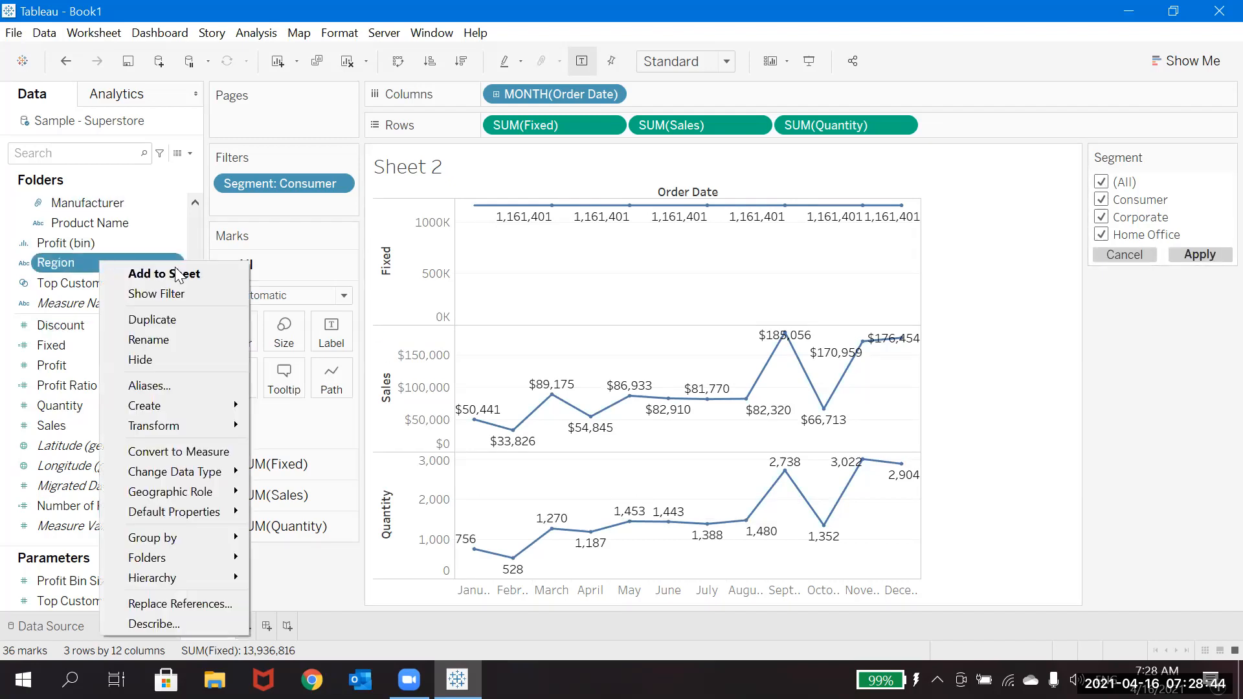
{"action": "left_click", "coordinate": [181, 296]}
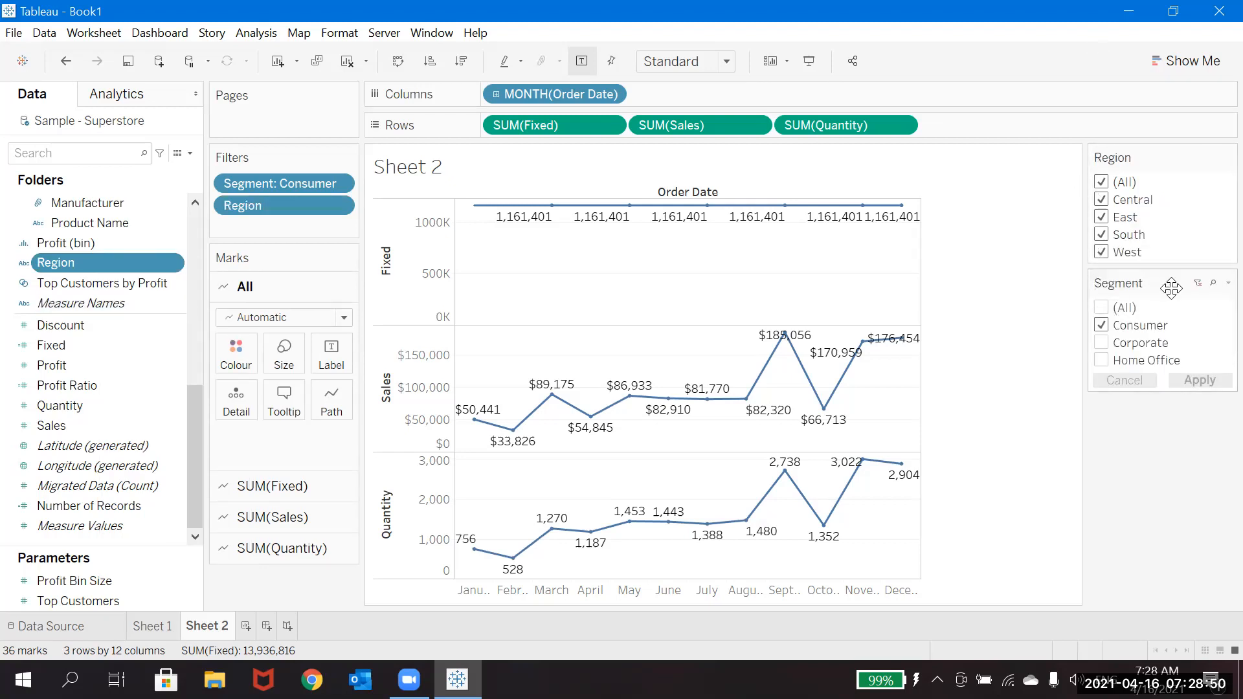
{"action": "left_click", "coordinate": [1199, 283]}
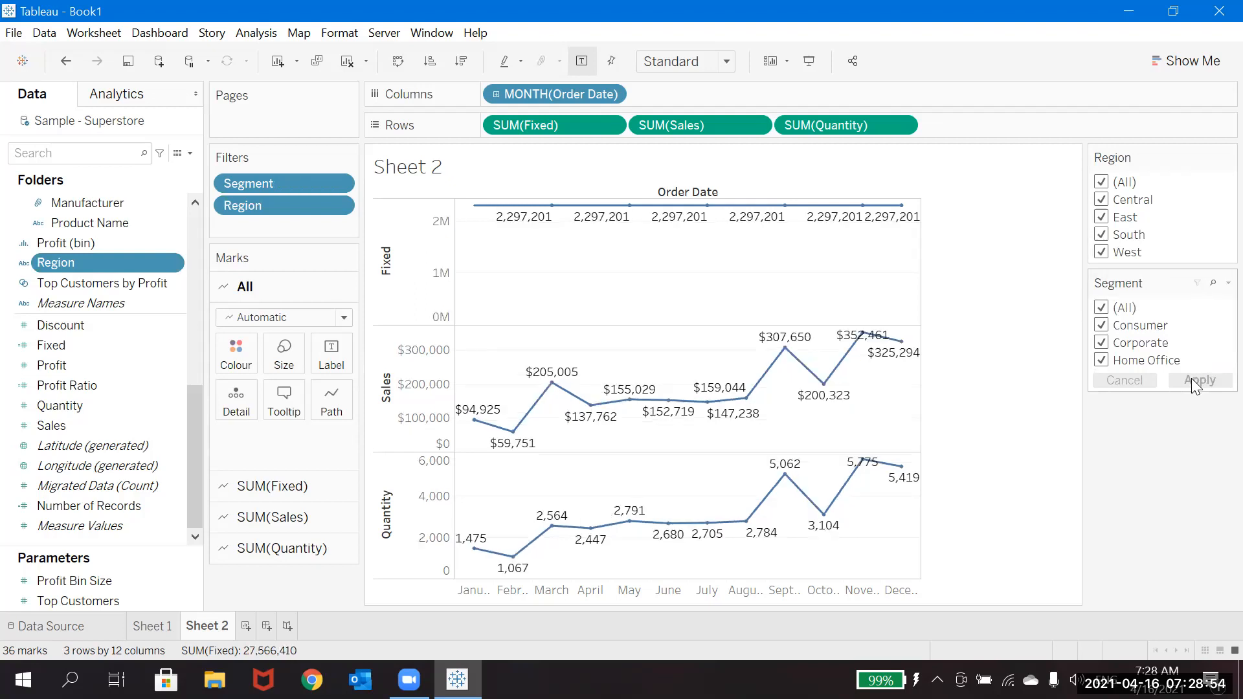
Step: Limit the Region filter to Central and add East, South and West back one at a time
{"action": "left_click", "coordinate": [1103, 184]}
{"action": "left_click", "coordinate": [1100, 200]}
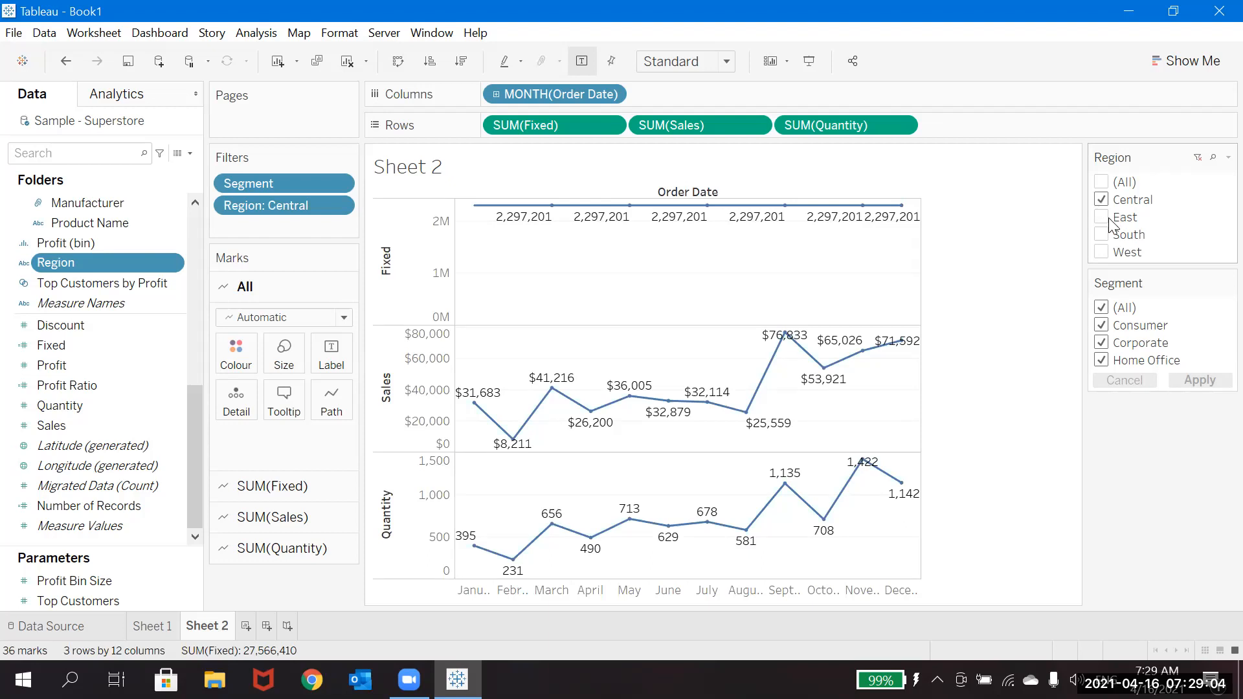
{"action": "left_click", "coordinate": [1106, 218]}
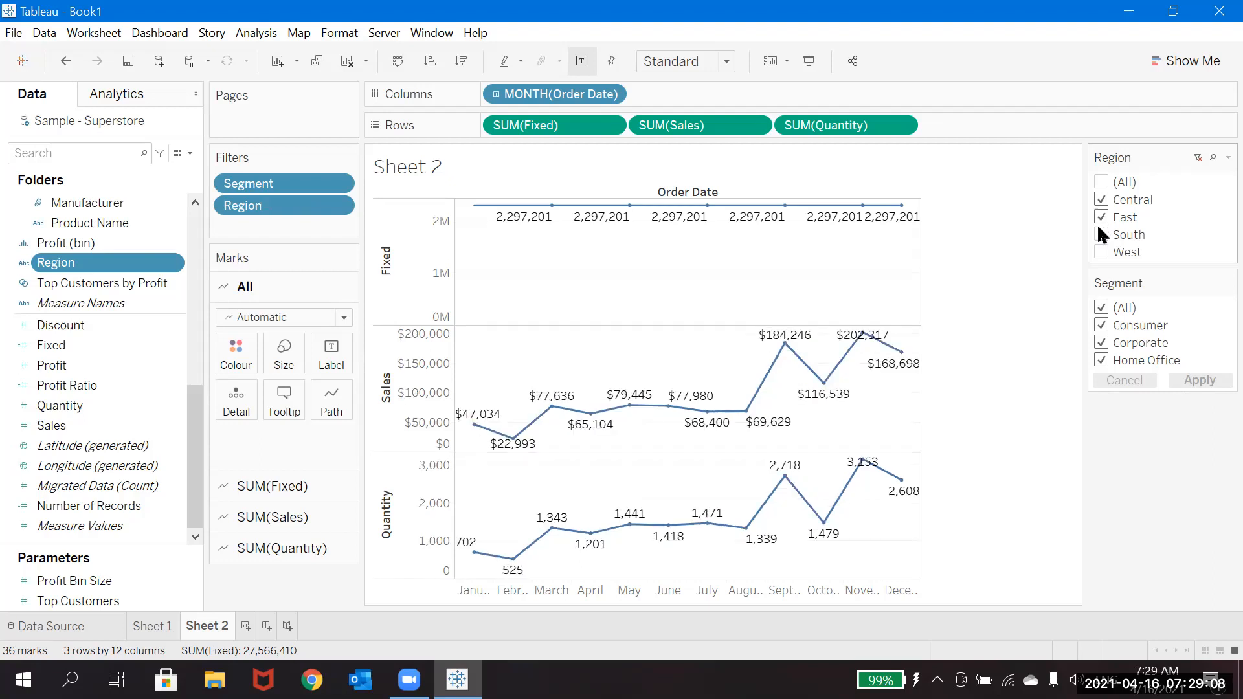
{"action": "left_click", "coordinate": [1100, 235]}
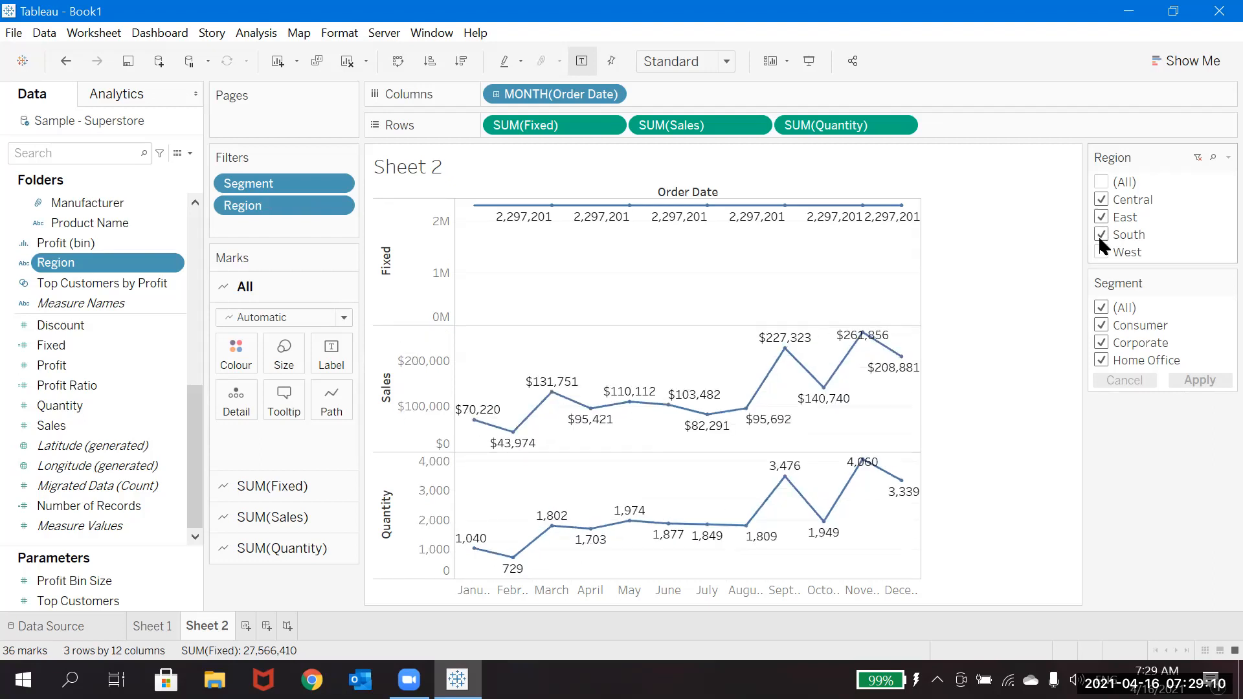
{"action": "left_click", "coordinate": [1102, 252]}
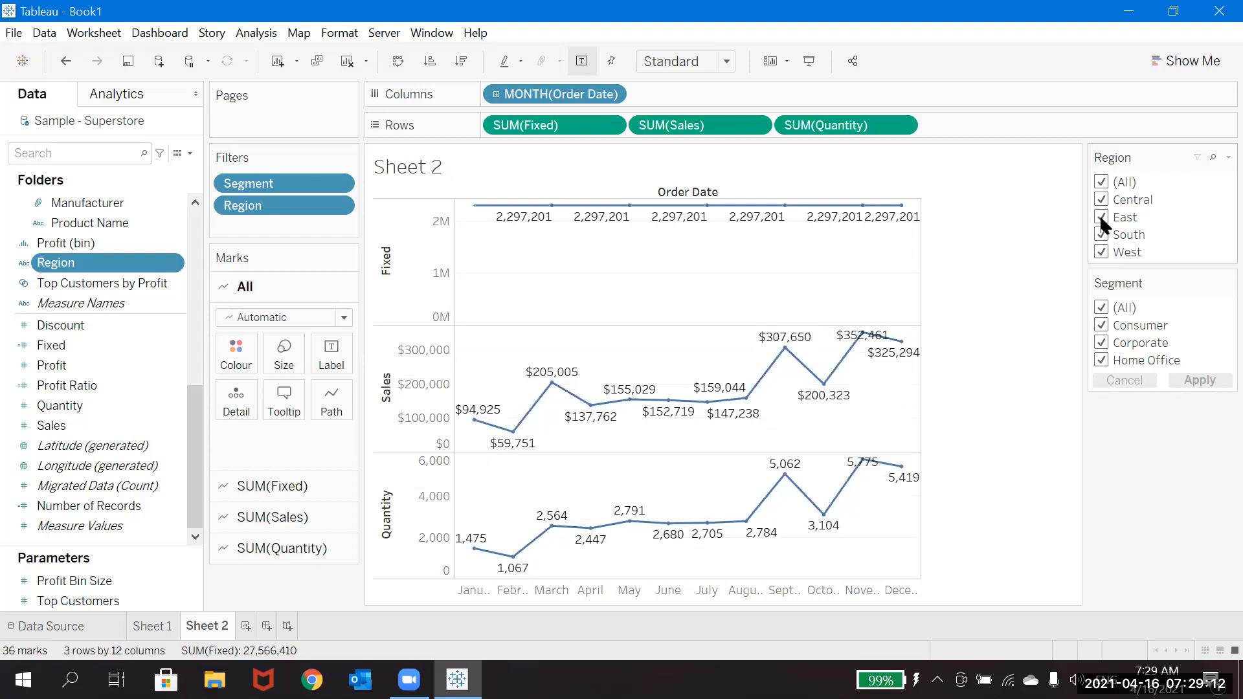
Step: Exclude West and South from the Region filter, and limit the Segment filter to Consumer and apply it
{"action": "left_click", "coordinate": [1101, 253]}
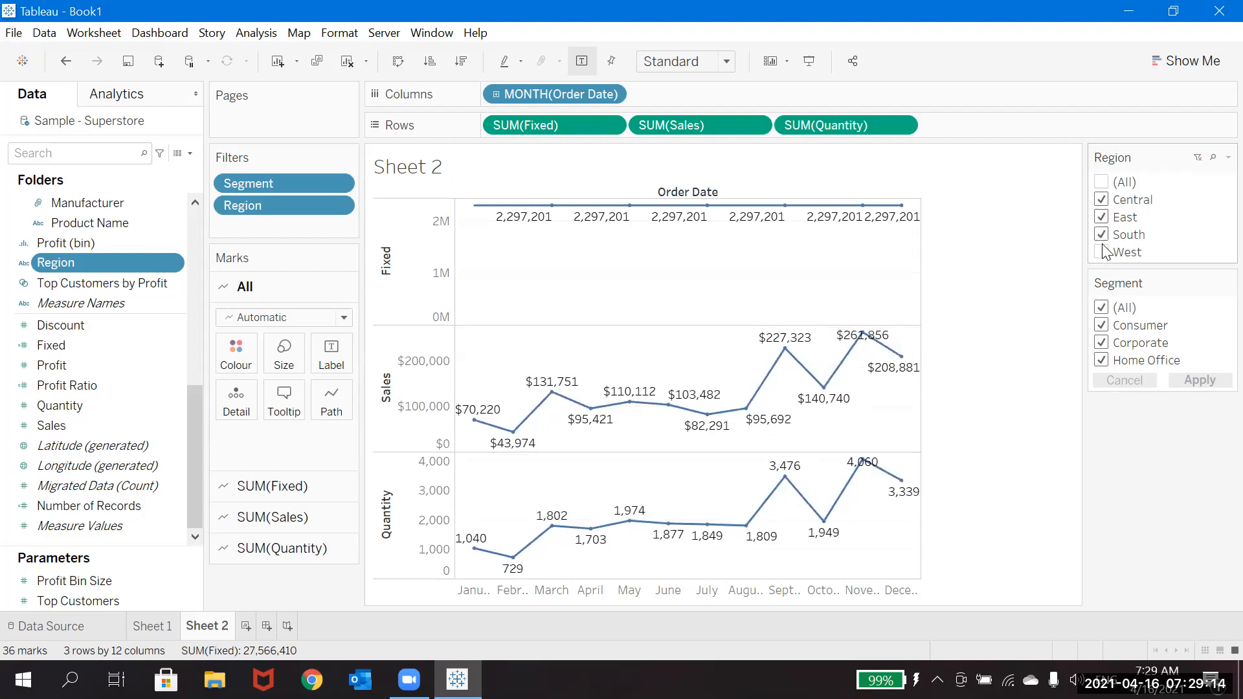
{"action": "left_click", "coordinate": [1101, 235]}
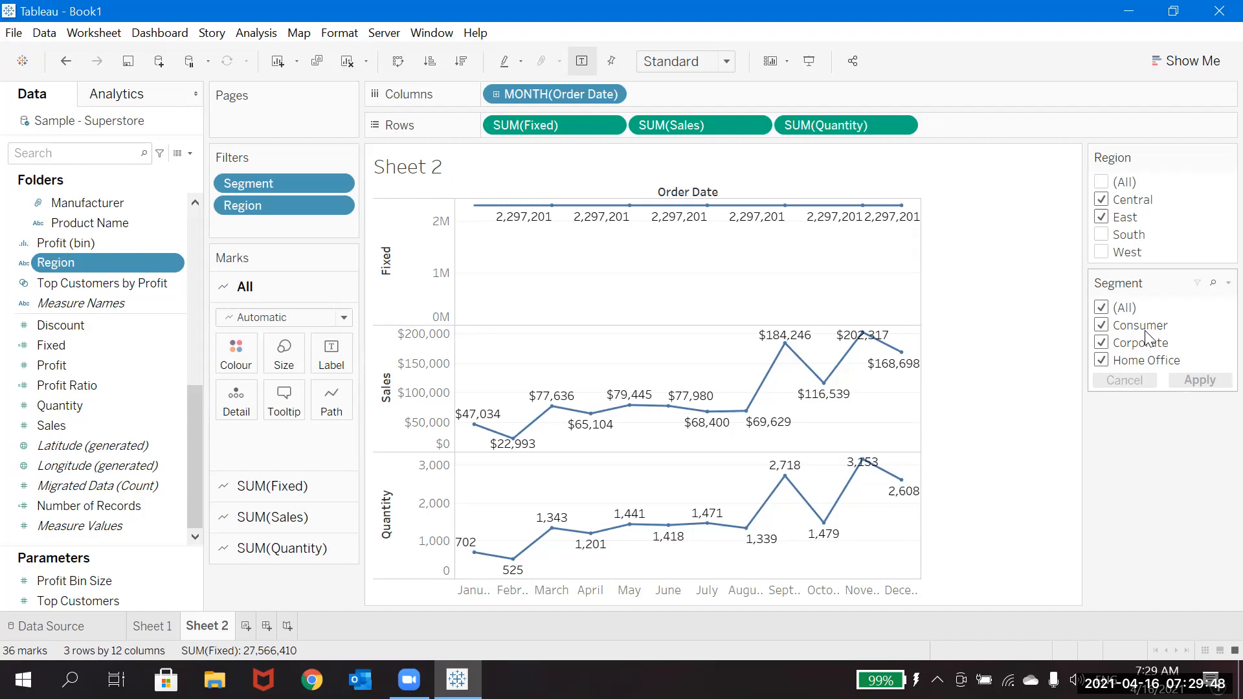
{"action": "left_click", "coordinate": [1100, 309]}
{"action": "left_click", "coordinate": [1101, 327]}
{"action": "left_click", "coordinate": [1200, 381]}
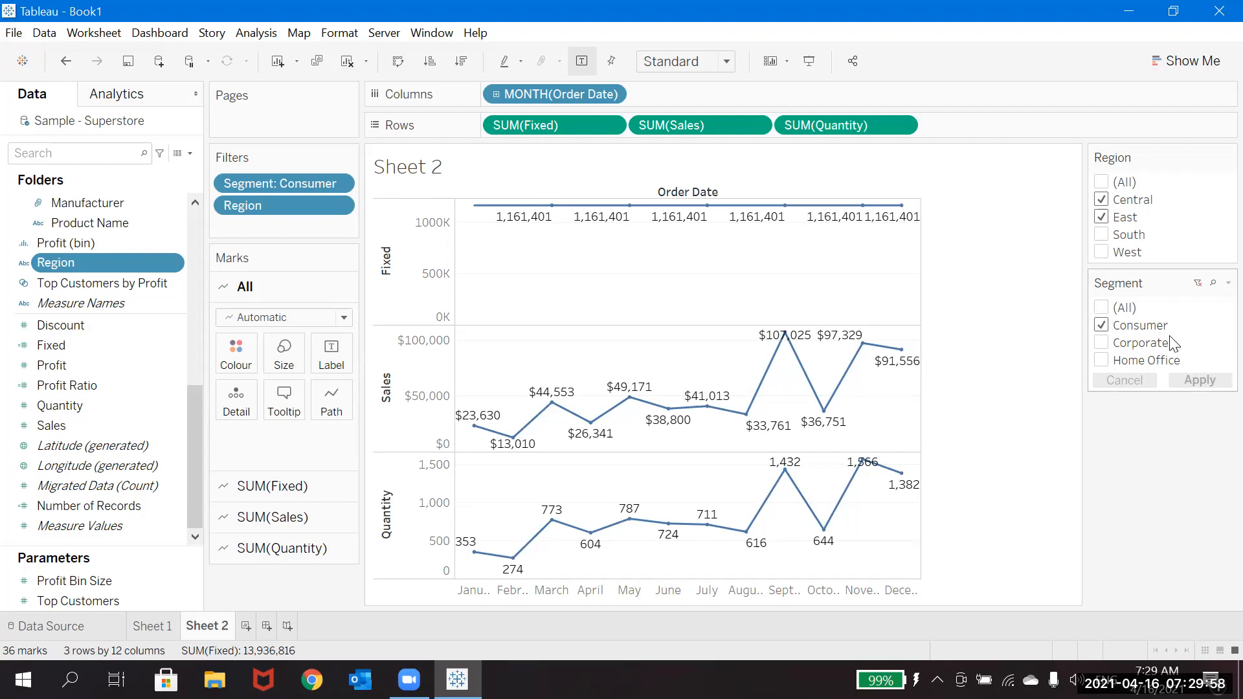
Step: Add South and West back to the Region filter, and restrict it to Central only
{"action": "left_click", "coordinate": [1103, 235]}
{"action": "left_click", "coordinate": [1102, 251]}
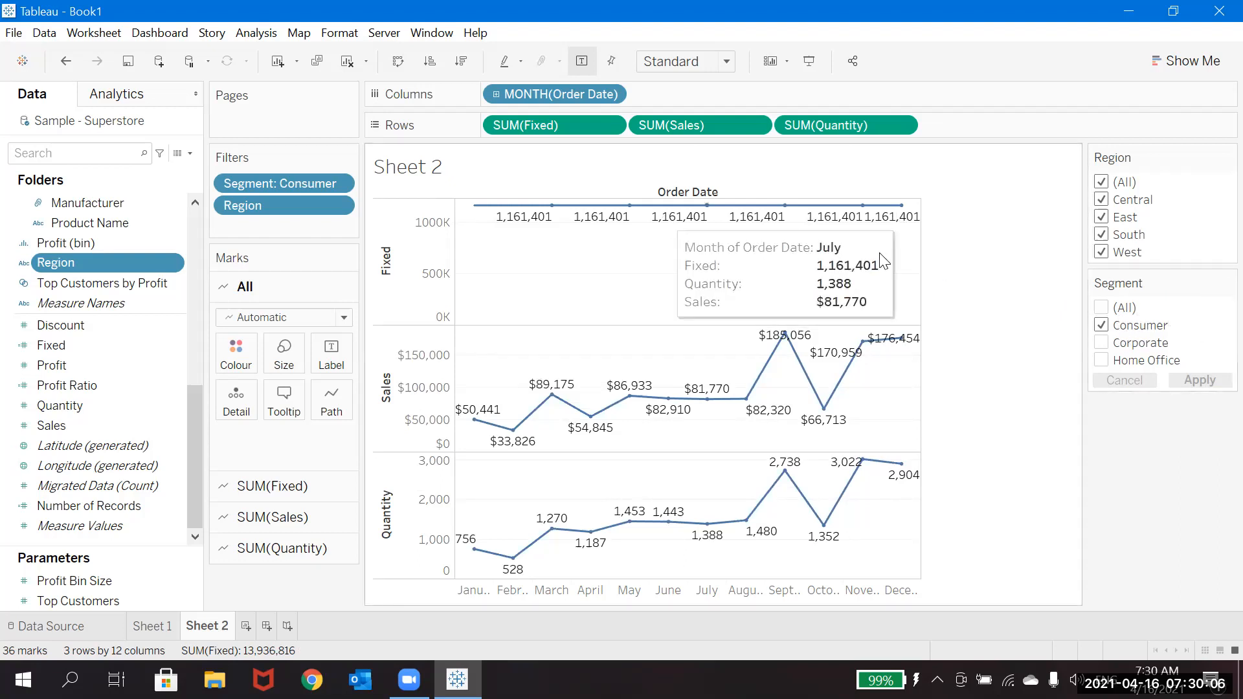
{"action": "left_click", "coordinate": [1102, 182]}
{"action": "left_click", "coordinate": [1101, 200]}
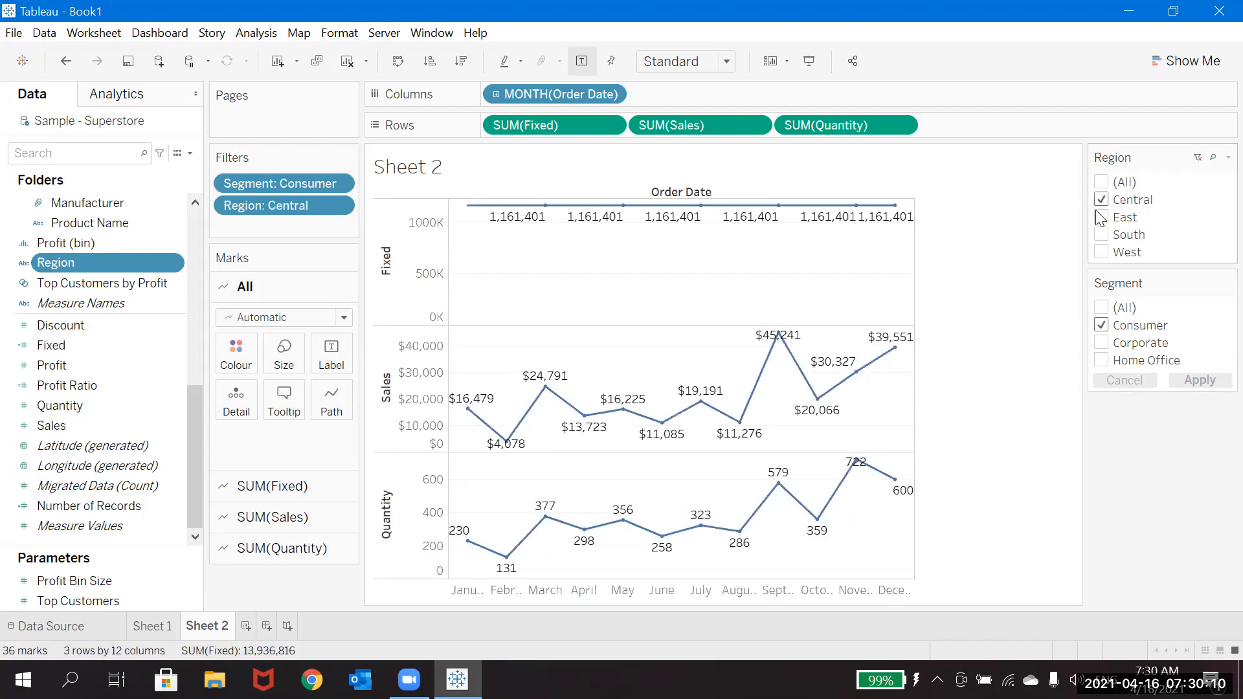
Step: Include East, South and West in the Region filter, and deselect South and West to leave Central and East
{"action": "left_click", "coordinate": [1102, 218]}
{"action": "left_click", "coordinate": [1102, 236]}
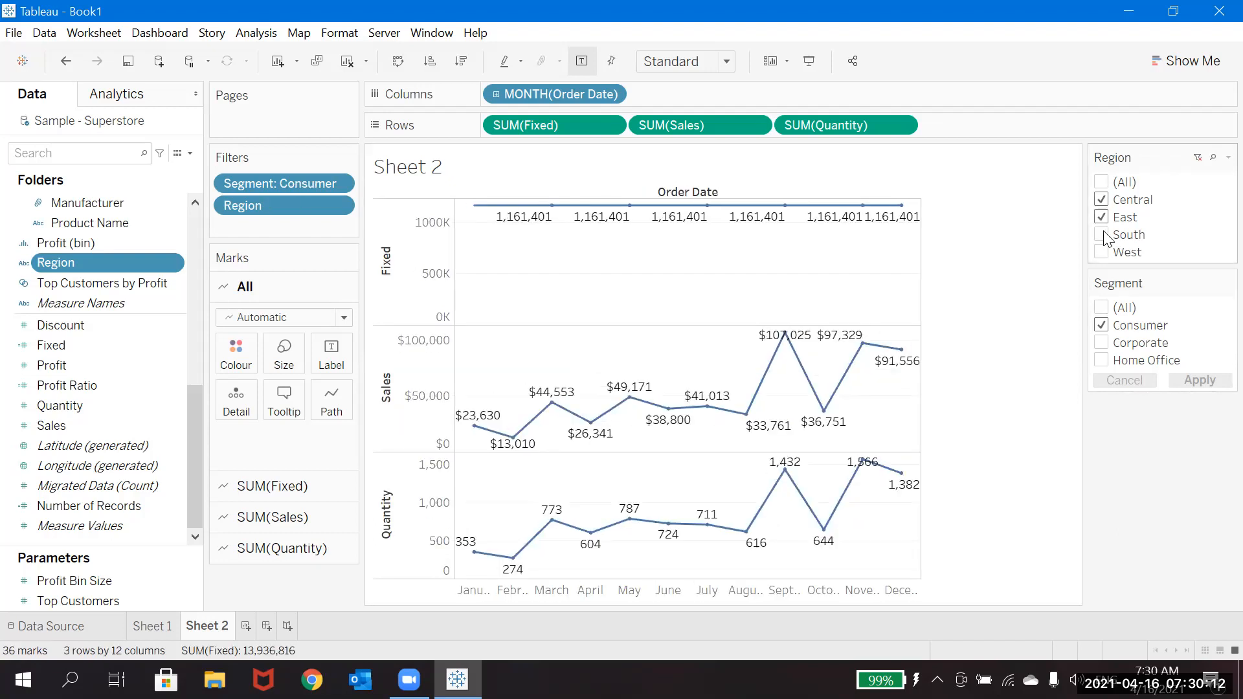
{"action": "left_click", "coordinate": [1102, 253]}
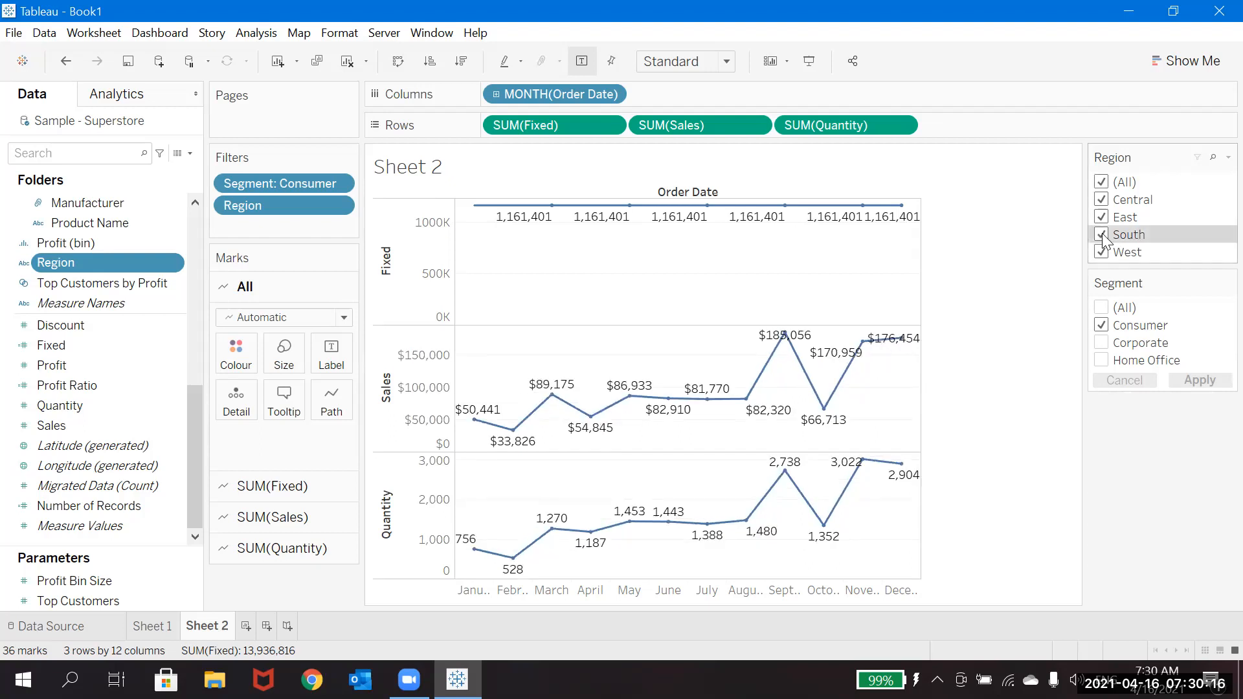
{"action": "left_click", "coordinate": [1102, 236]}
{"action": "left_click", "coordinate": [1101, 252]}
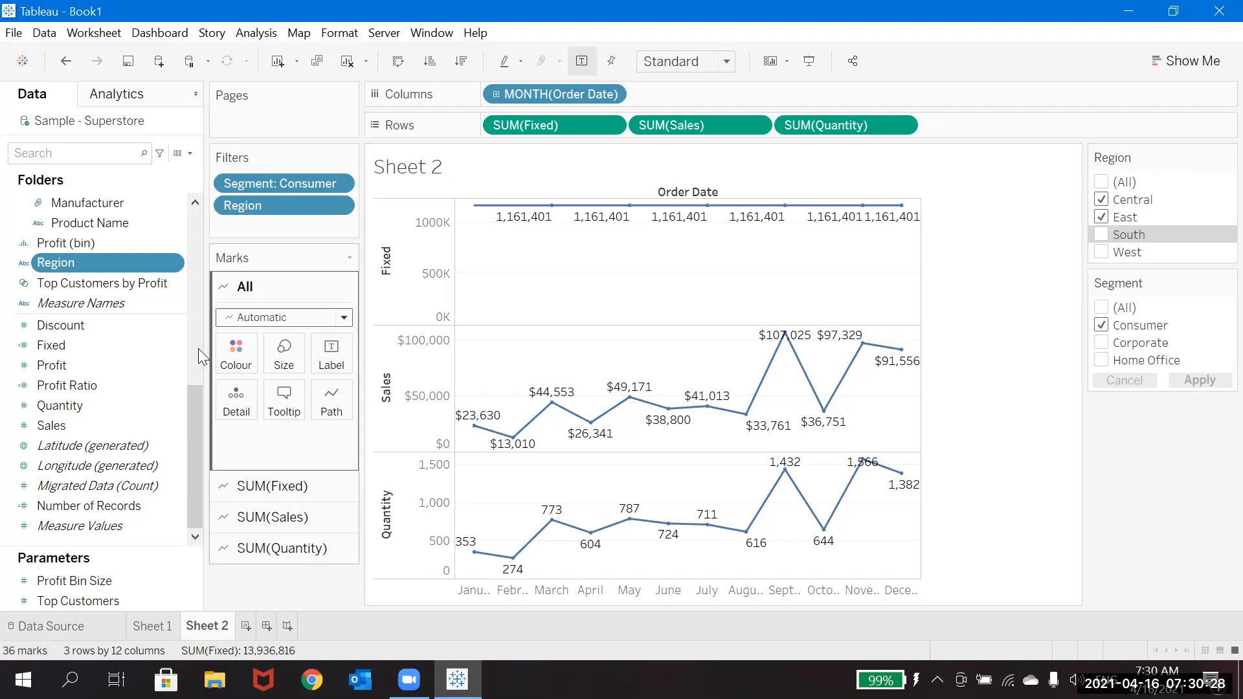
Step: Replace the Fixed keyword in the Fixed calculation with EXCLUDE, giving { EXCLUDE [Segment]: SUM(Sales)}, and apply it
{"action": "left_click", "coordinate": [172, 350]}
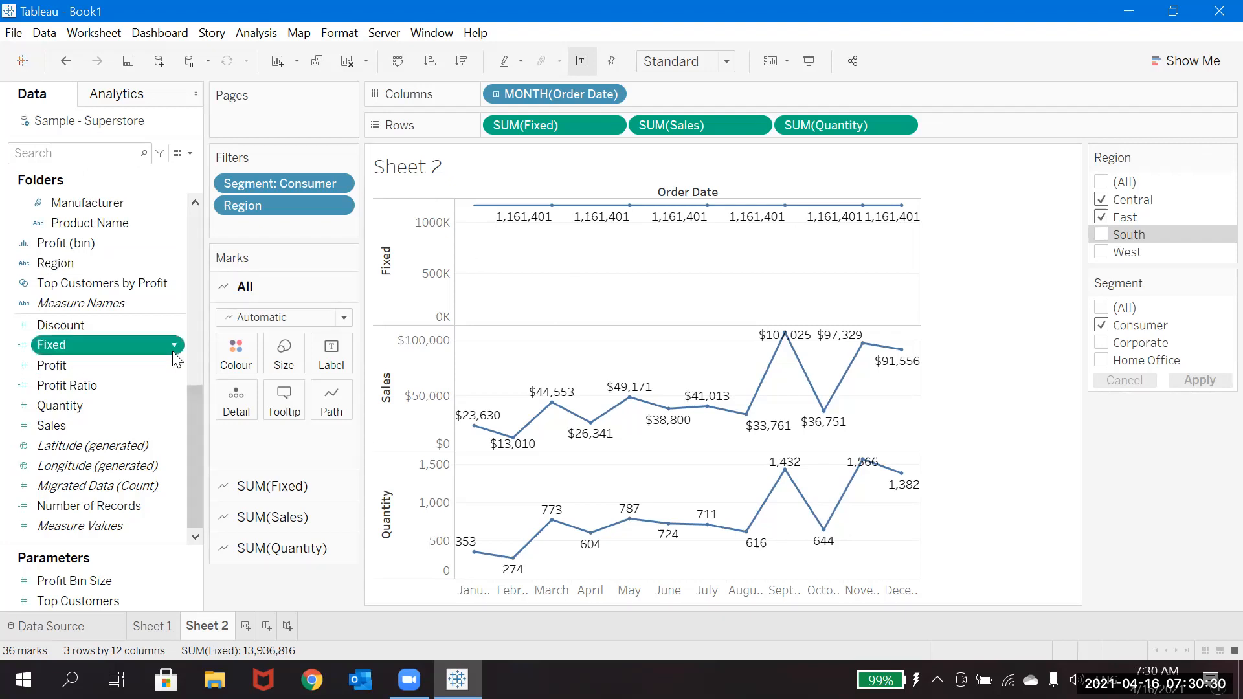
{"action": "left_click", "coordinate": [233, 104]}
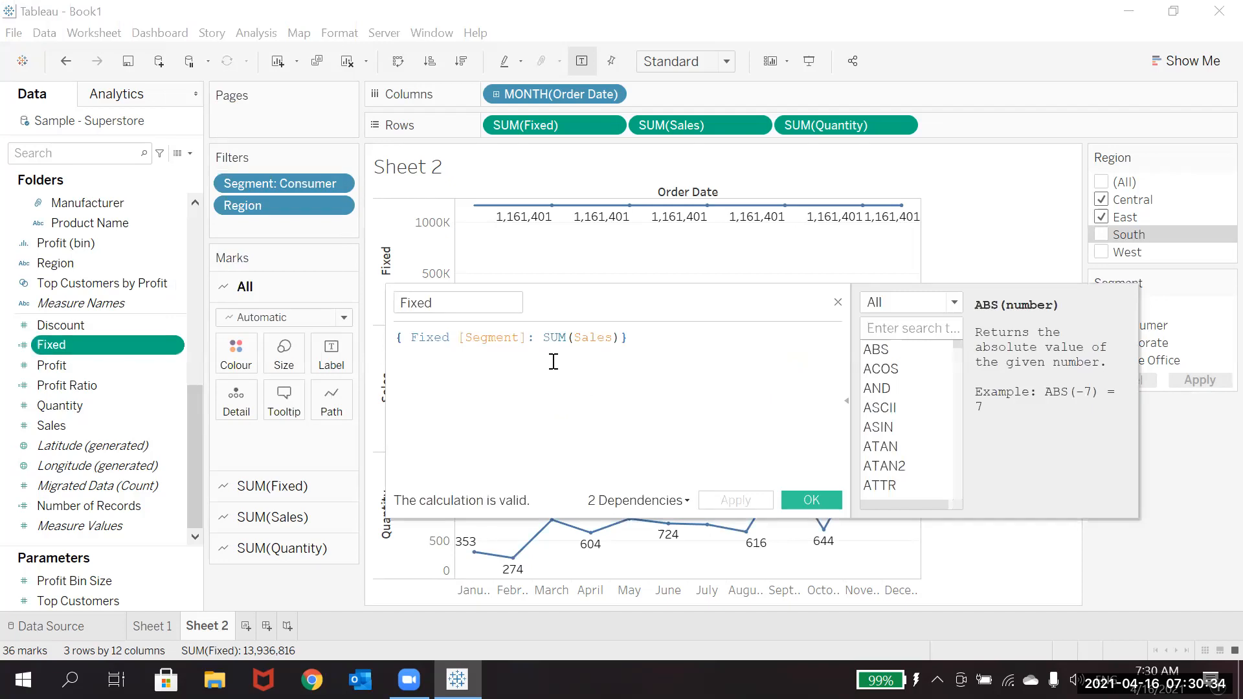
{"action": "double_click", "coordinate": [447, 338]}
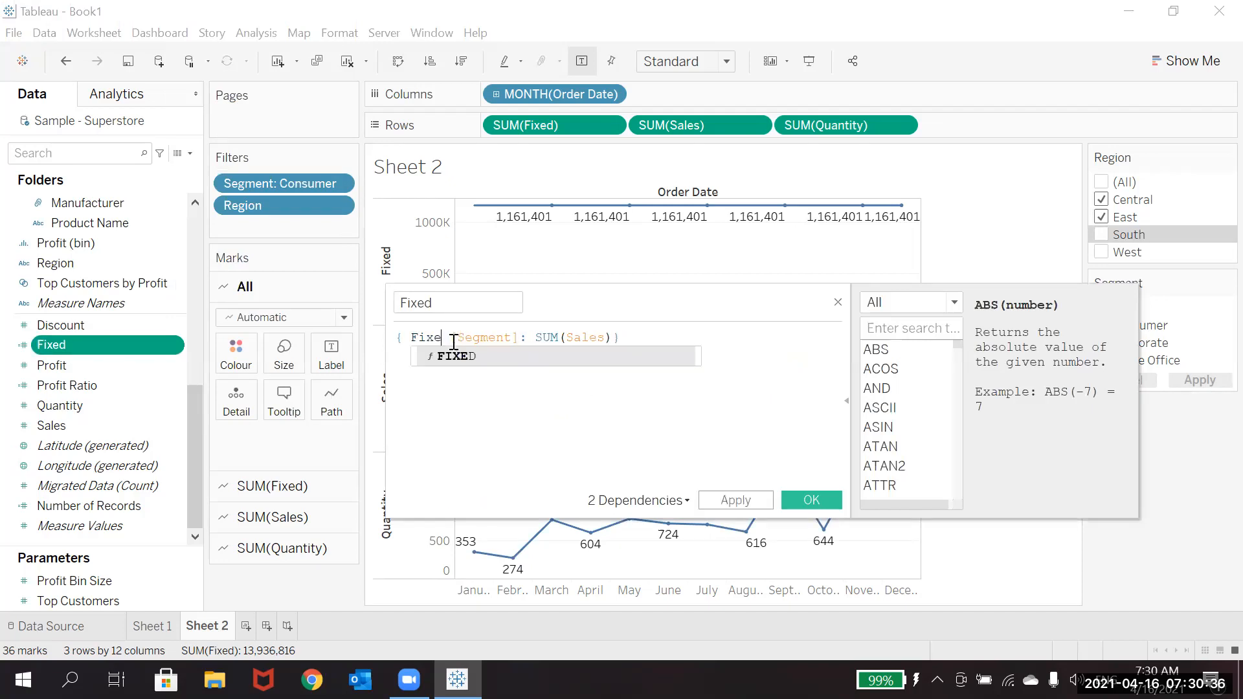
{"action": "key", "text": "BackSpace"}
{"action": "type", "text": "E"}
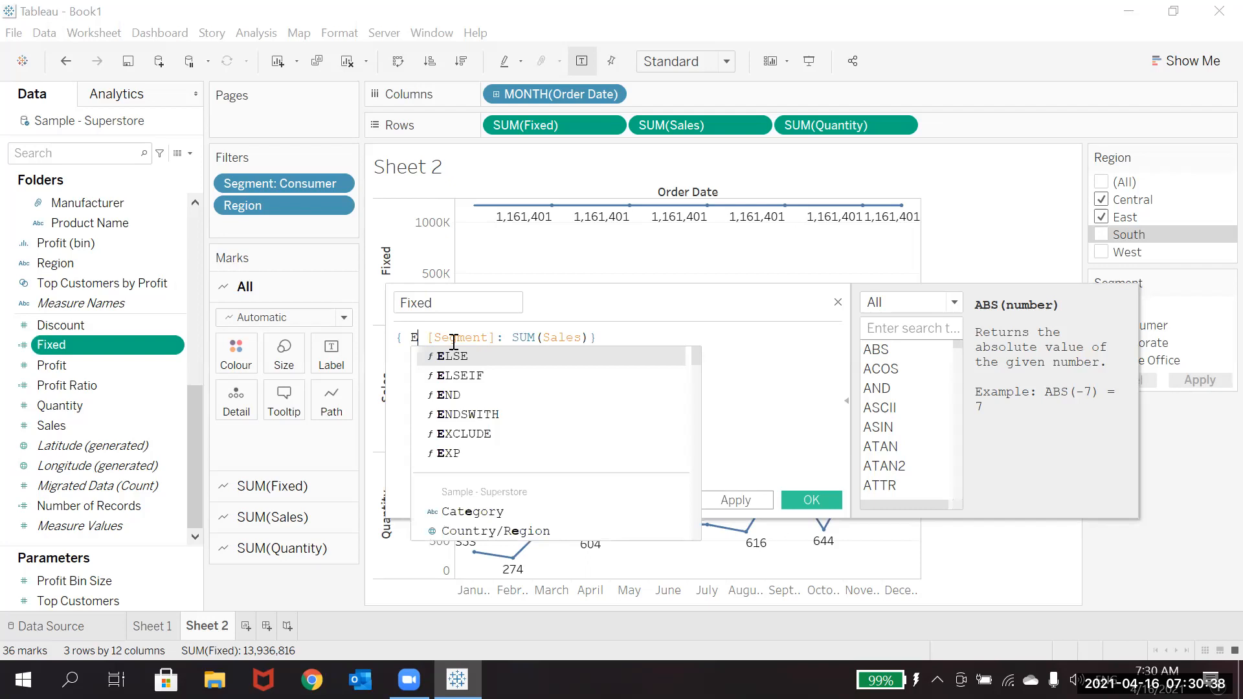
{"action": "key", "text": "Down"}
{"action": "key", "text": "Down"}
{"action": "key", "text": "Down"}
{"action": "key", "text": "Down"}
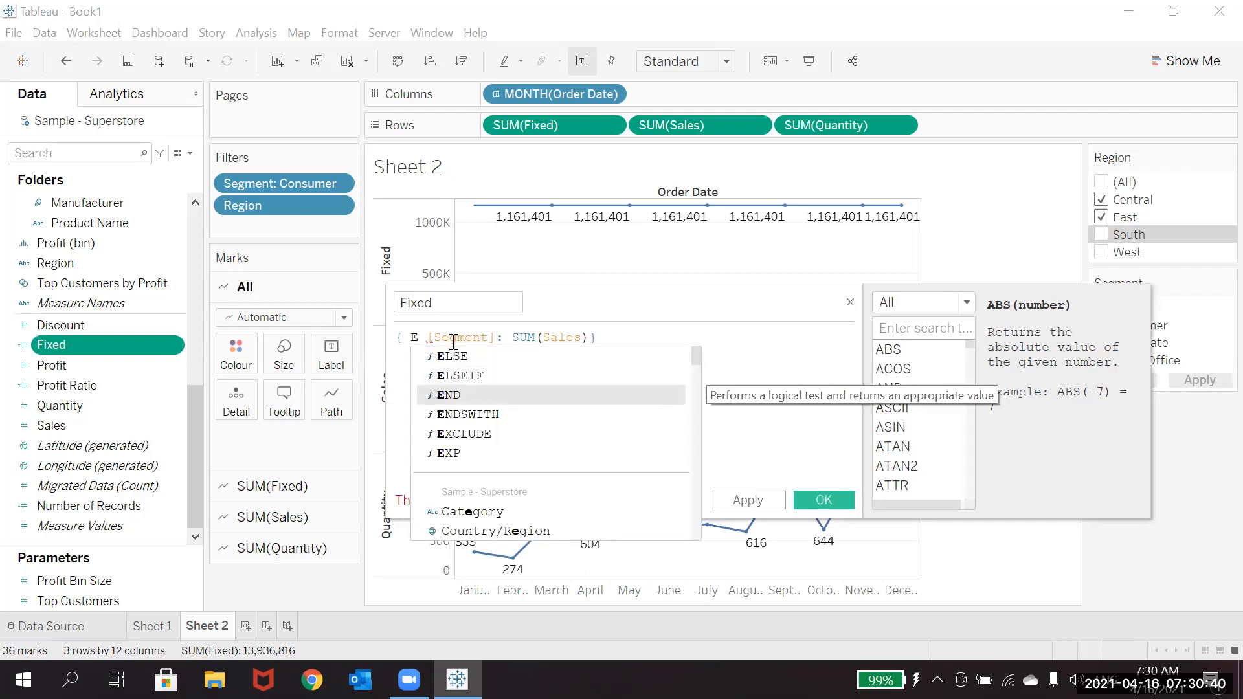
{"action": "key", "text": "Return"}
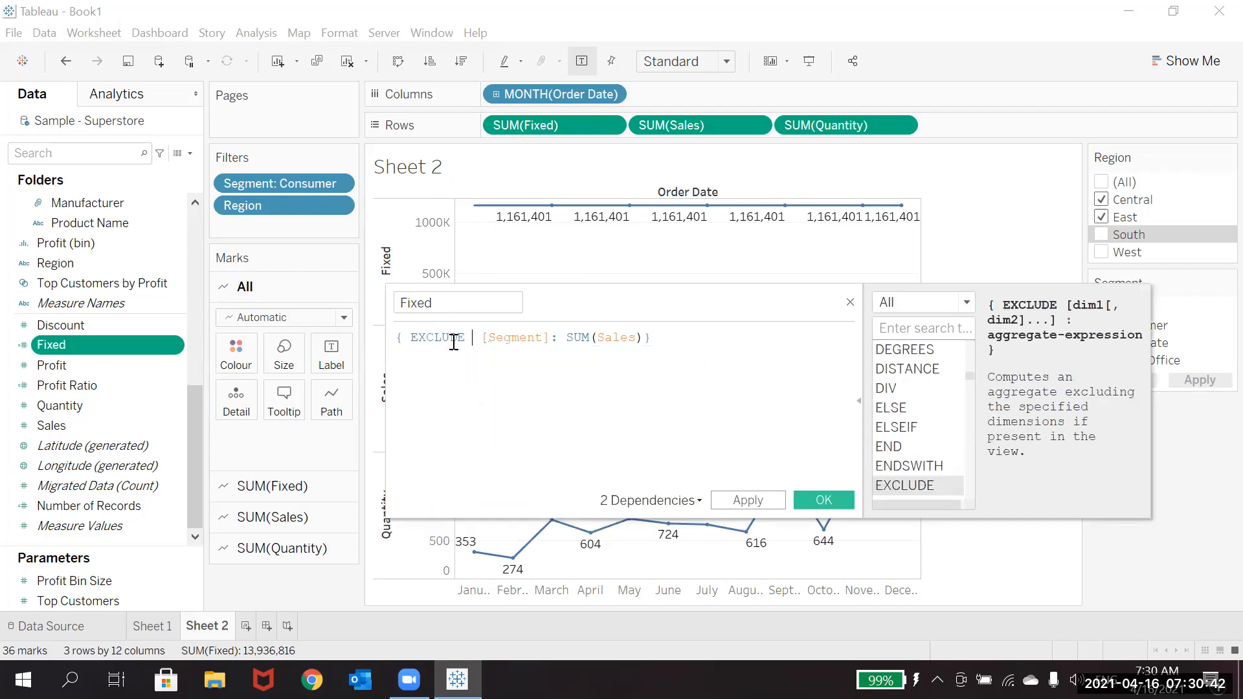
{"action": "left_click", "coordinate": [748, 501]}
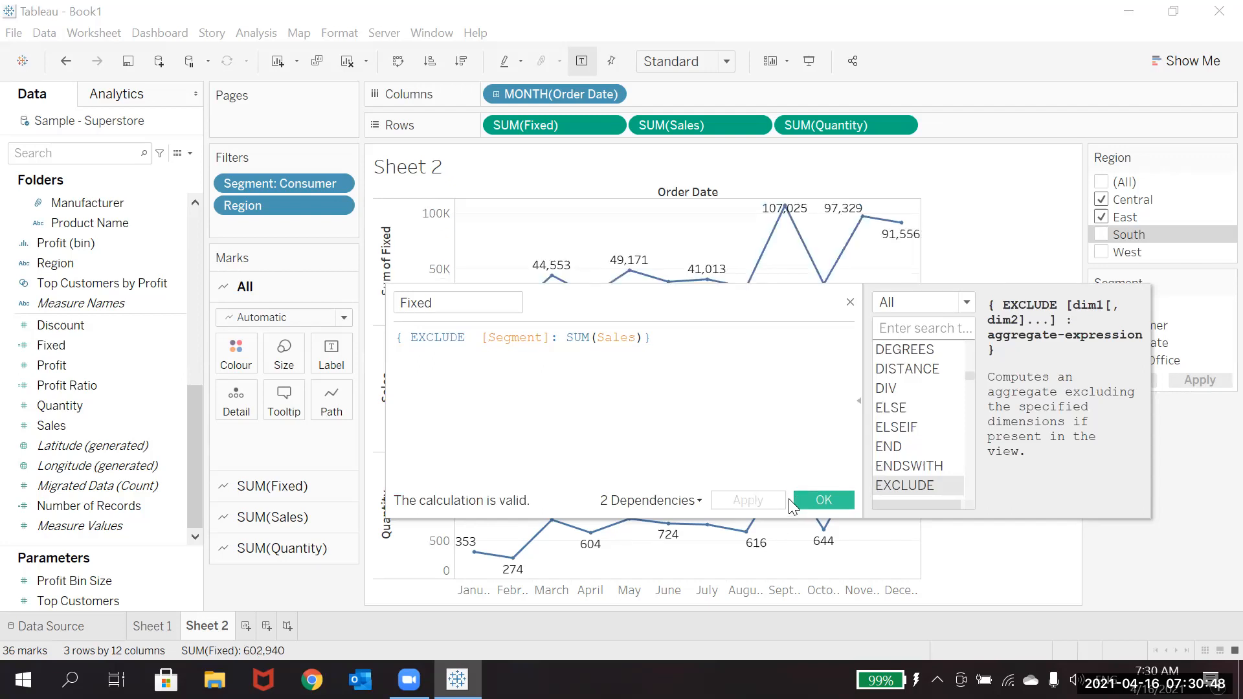
Step: Close the Fixed calculation editor, then add Corporate alongside Consumer in the Segment filter and apply it
{"action": "left_click", "coordinate": [805, 498]}
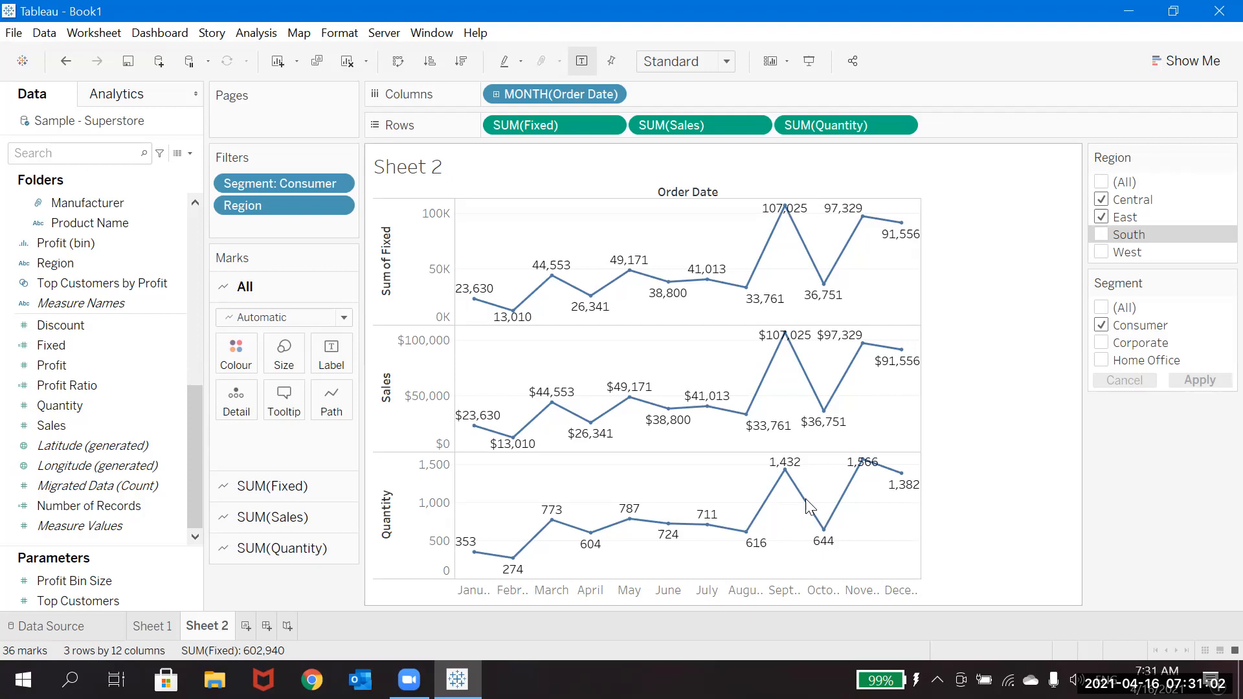
{"action": "left_click", "coordinate": [1101, 342]}
{"action": "left_click", "coordinate": [1190, 378]}
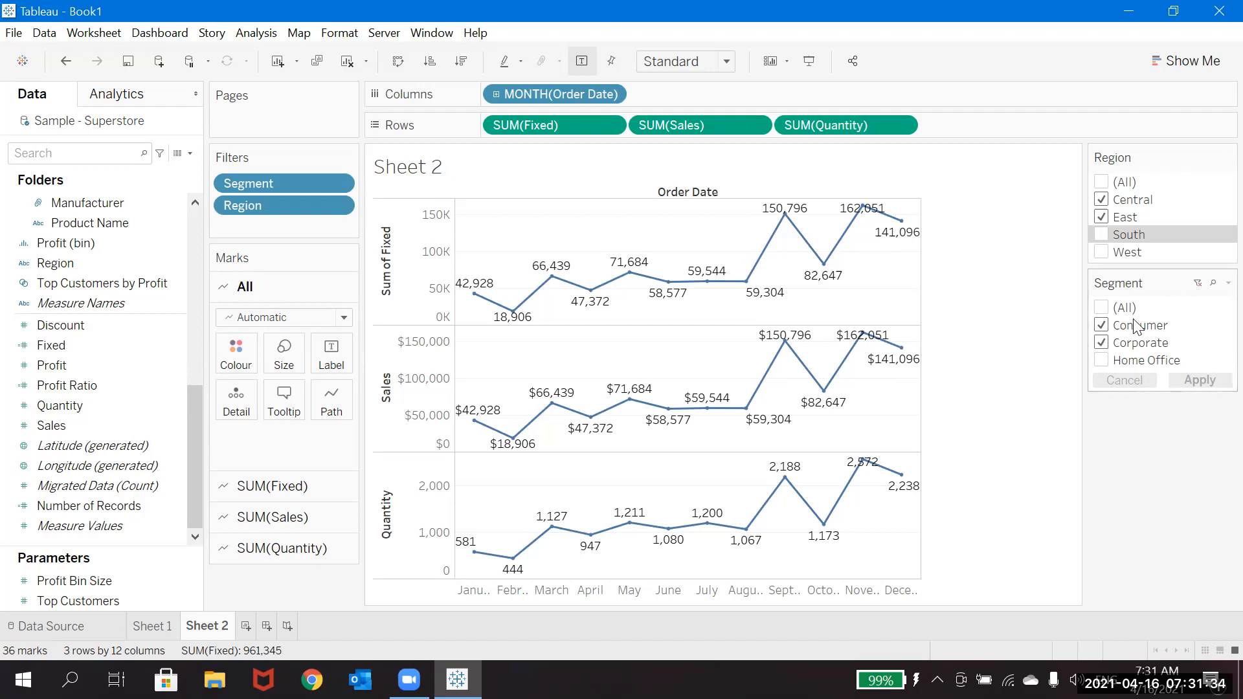
Step: Select all regions in the Region filter, narrow it to Central only, and add East, South and West back one at a time
{"action": "left_click", "coordinate": [1103, 183]}
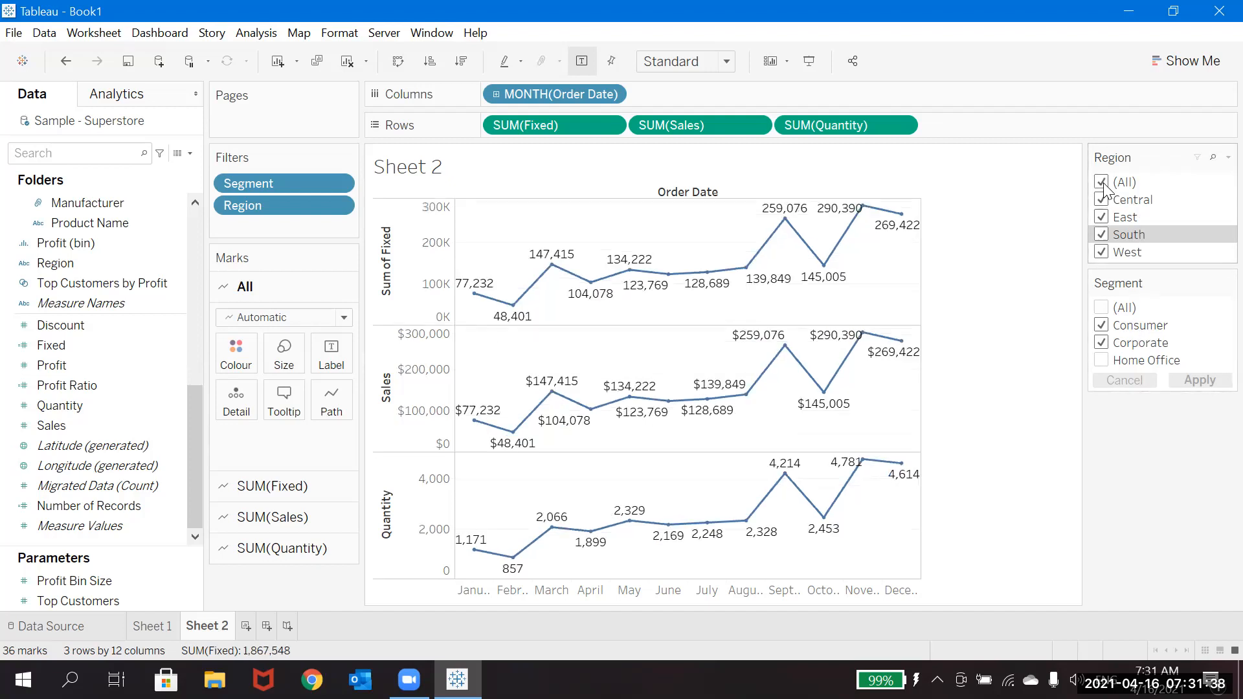
{"action": "left_click", "coordinate": [1103, 183]}
{"action": "left_click", "coordinate": [1102, 199]}
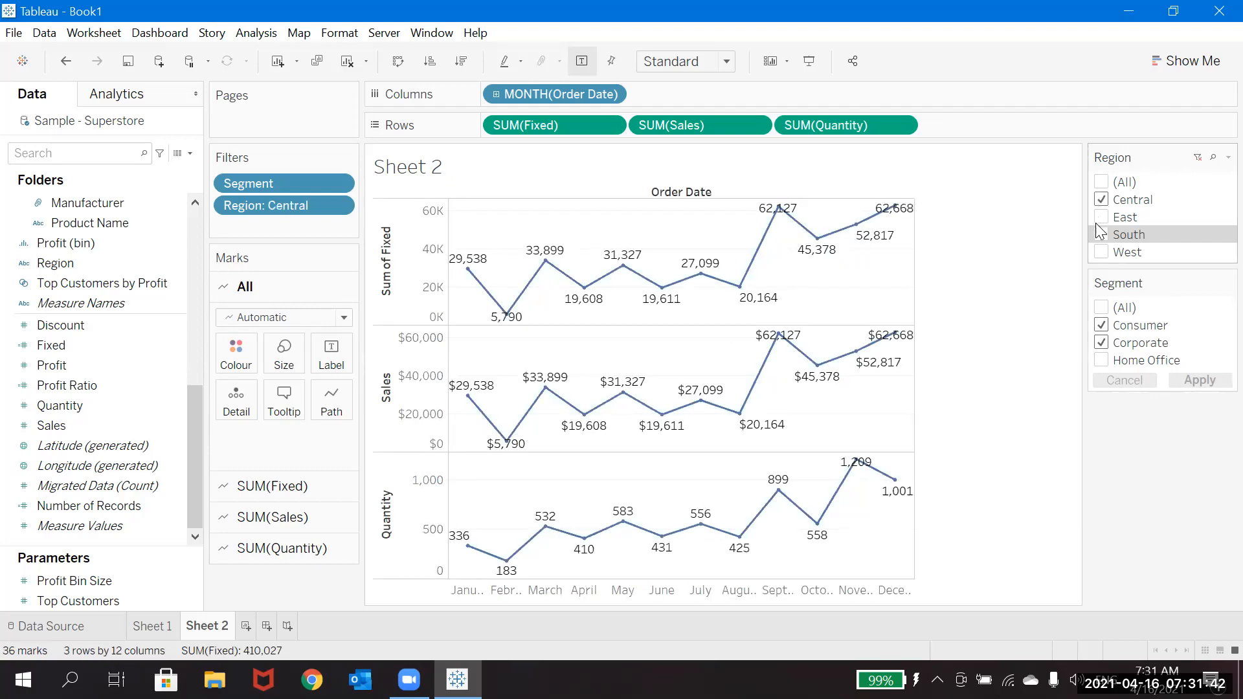
{"action": "left_click", "coordinate": [1102, 217]}
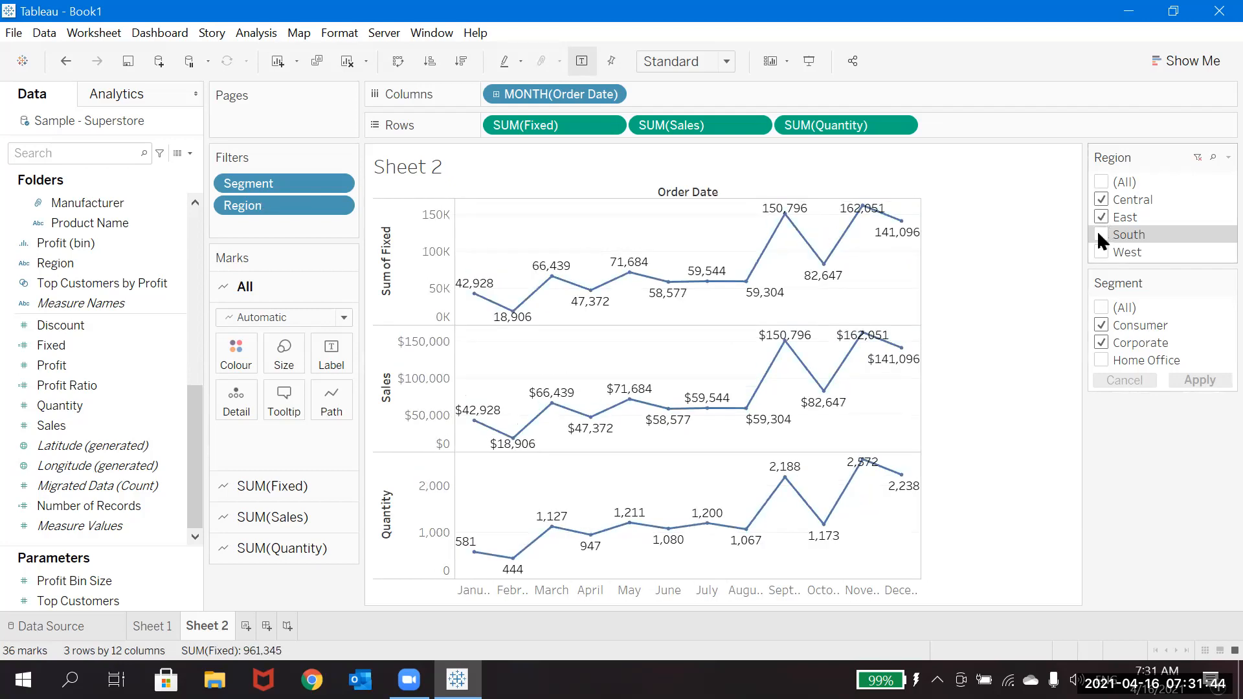
{"action": "left_click", "coordinate": [1100, 236]}
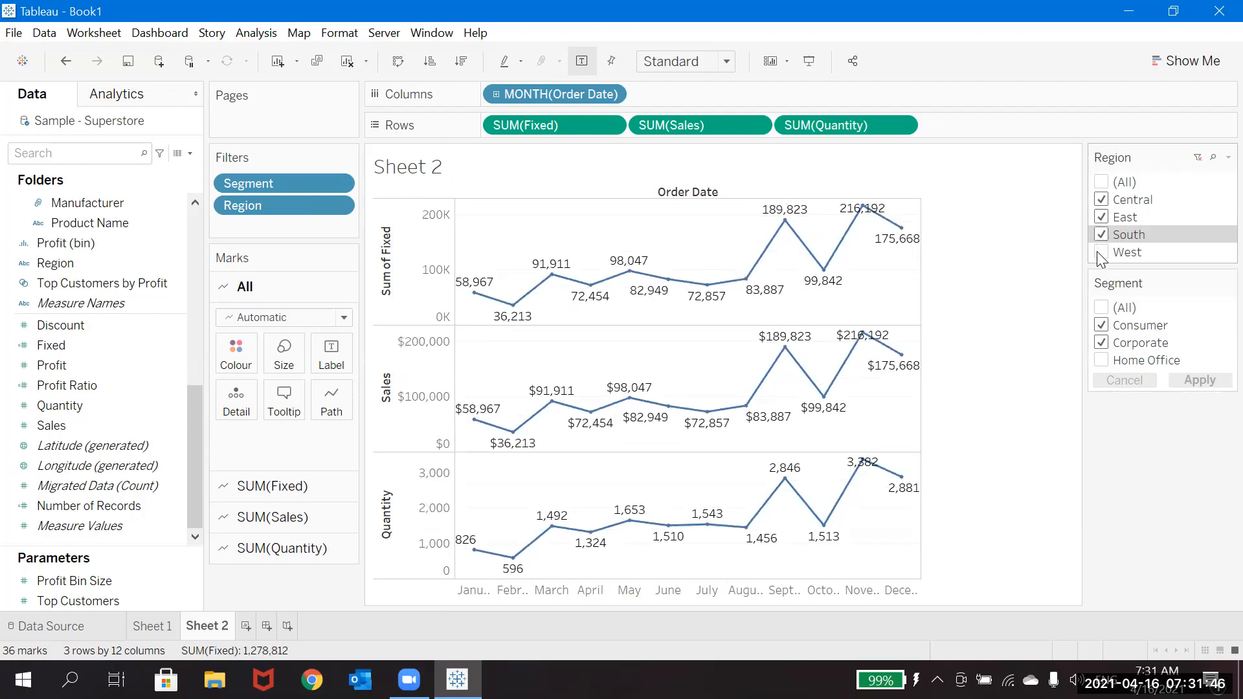
{"action": "left_click", "coordinate": [1100, 254]}
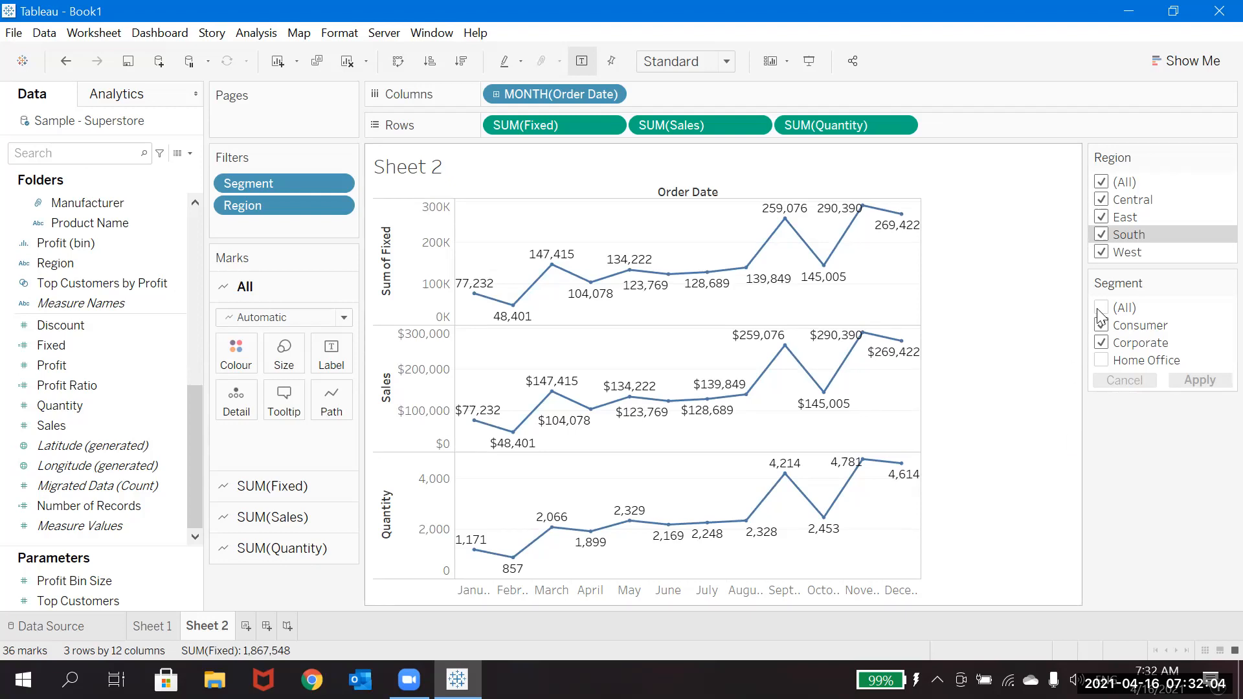
Step: Edit the Fixed calculation and replace the Segment dimension with Region, giving { EXCLUDE [Region]: SUM(Sales)}
{"action": "left_click", "coordinate": [158, 391]}
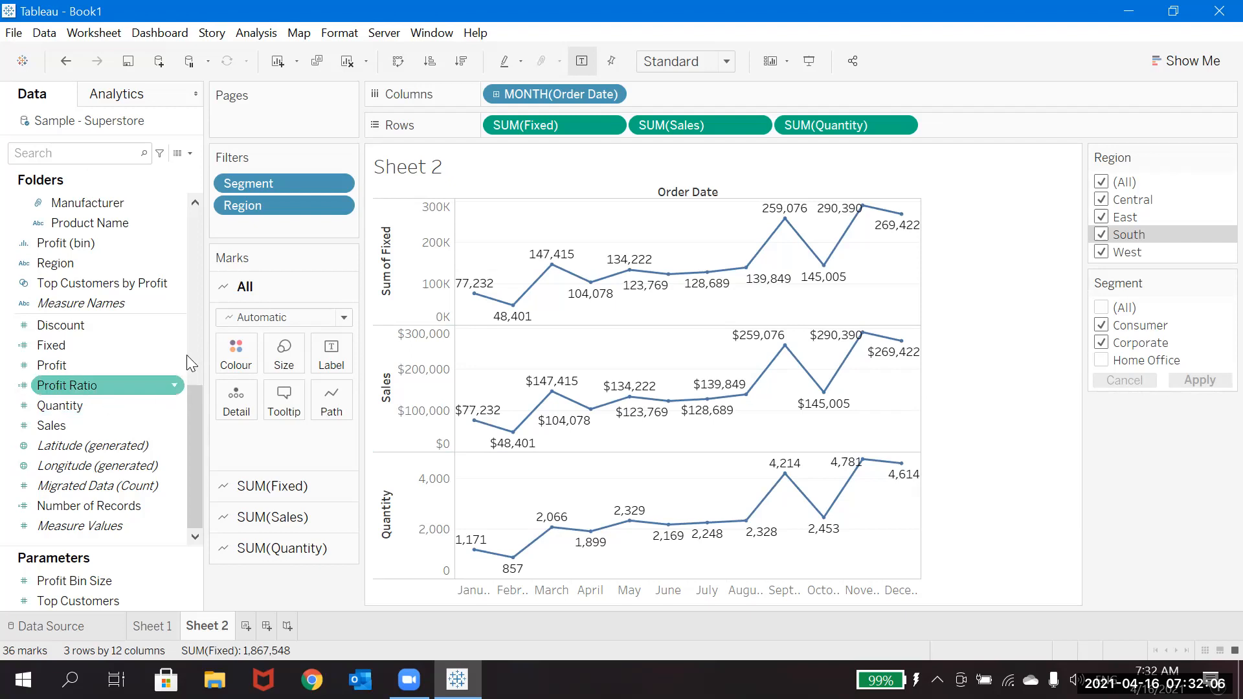
{"action": "left_click", "coordinate": [168, 348]}
{"action": "left_click", "coordinate": [175, 340]}
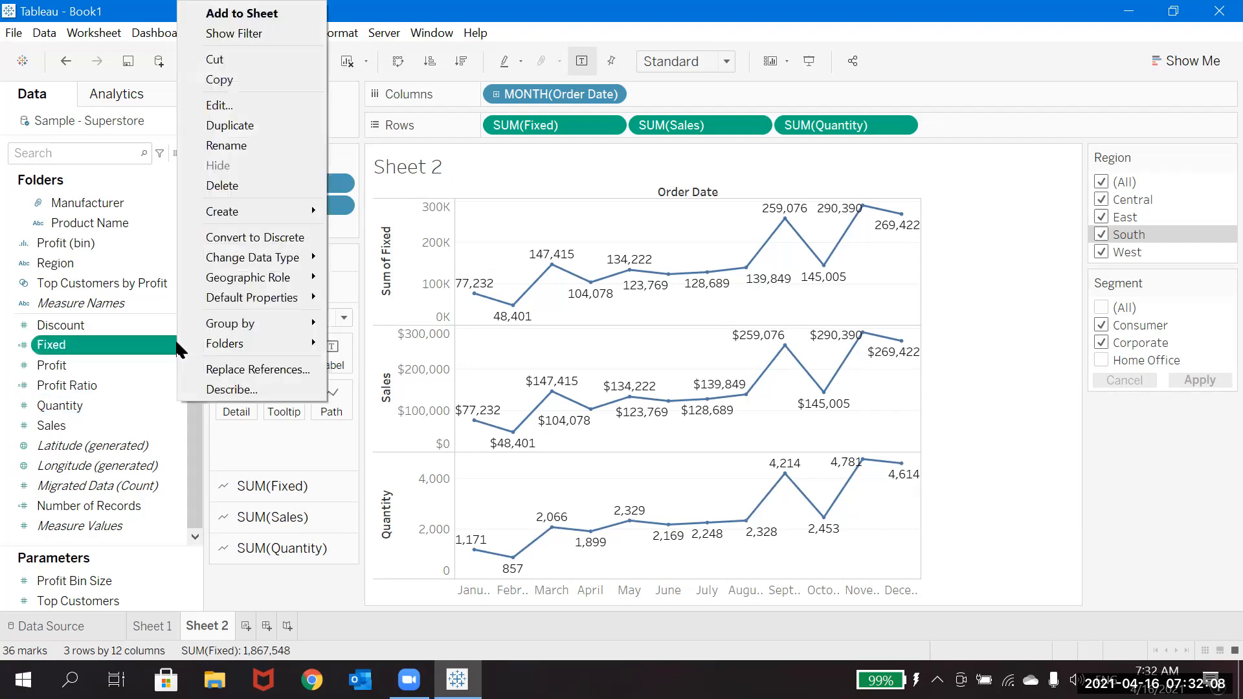
{"action": "left_click", "coordinate": [242, 108]}
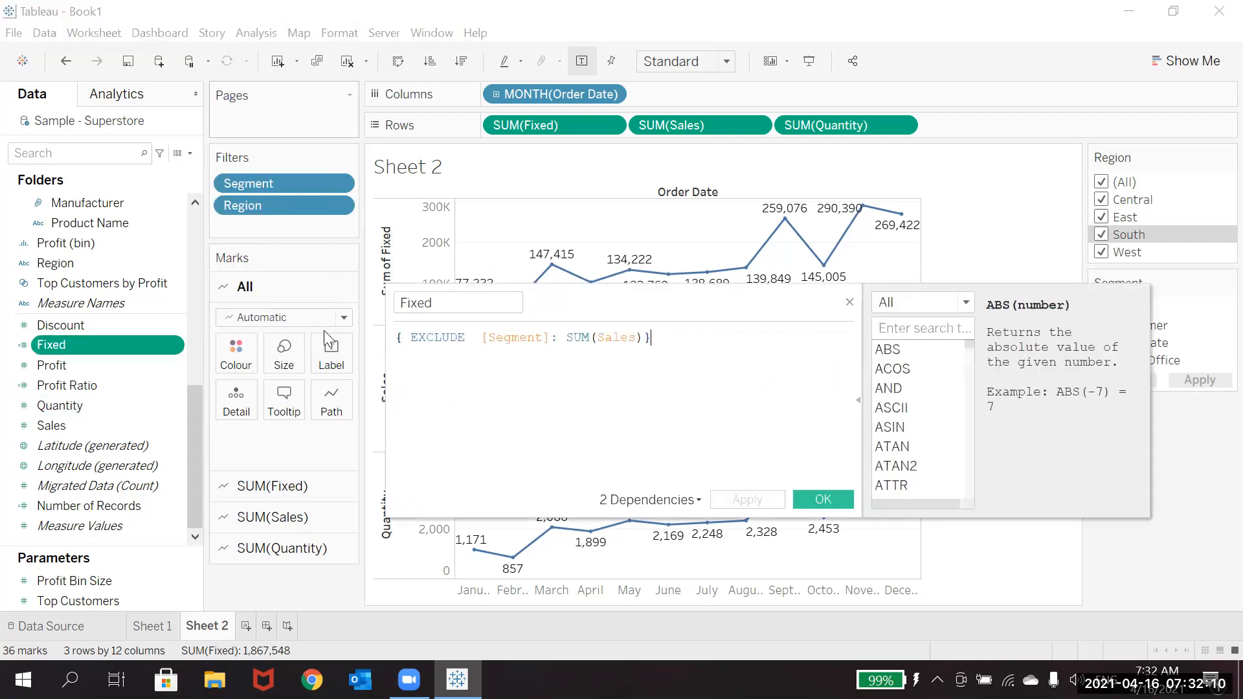
{"action": "left_click", "coordinate": [550, 338]}
{"action": "key", "text": "BackSpace"}
{"action": "key", "text": "BackSpace"}
{"action": "key", "text": "BackSpace"}
{"action": "key", "text": "BackSpace"}
{"action": "key", "text": "BackSpace"}
{"action": "key", "text": "BackSpace"}
{"action": "key", "text": "BackSpace"}
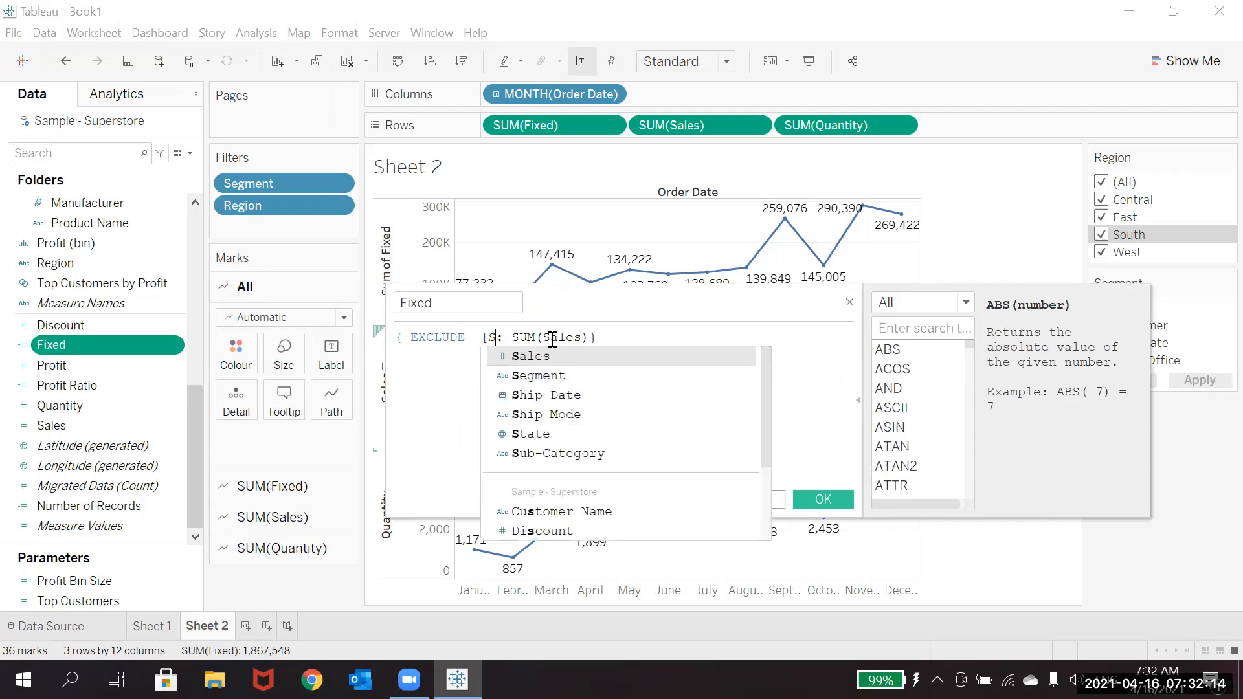
{"action": "key", "text": "BackSpace"}
{"action": "key", "text": "BackSpace"}
{"action": "type", "text": "Reg"}
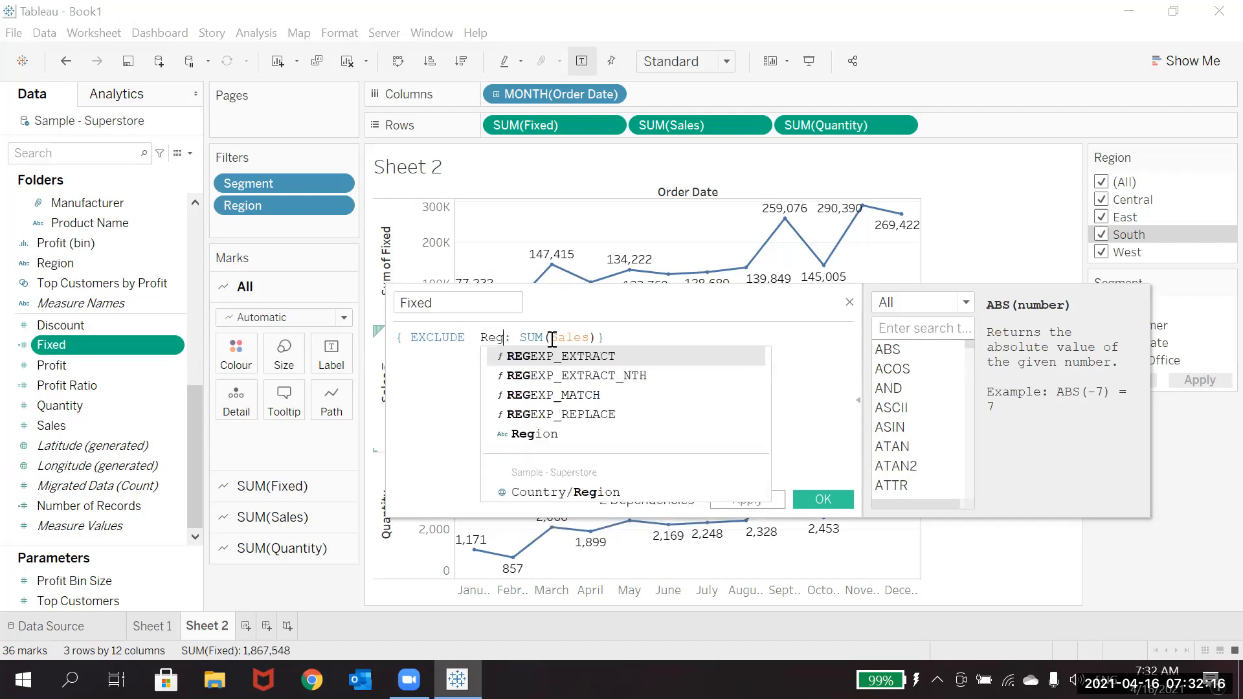
{"action": "key", "text": "Down"}
{"action": "key", "text": "Down"}
{"action": "key", "text": "Down"}
{"action": "key", "text": "Down"}
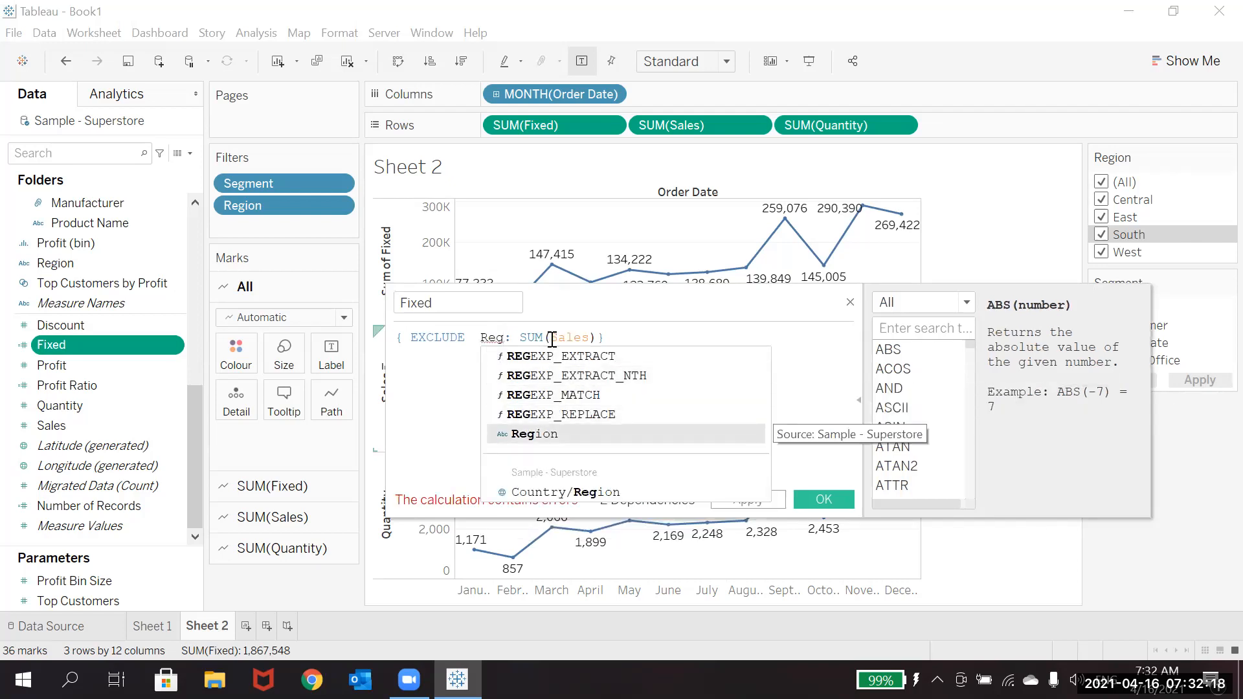
{"action": "key", "text": "Return"}
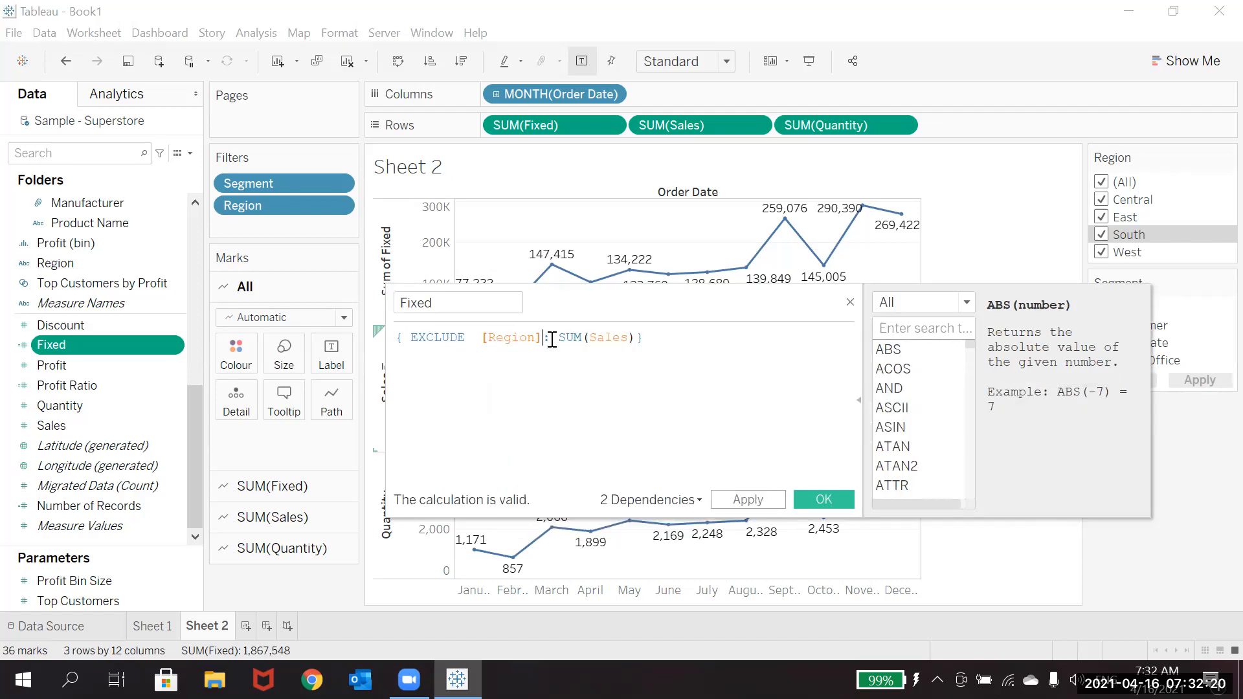
Step: Extend the excluded dimension to [Region]='Central' in the Fixed calculation, apply it and close the editor
{"action": "type", "text": "='"}
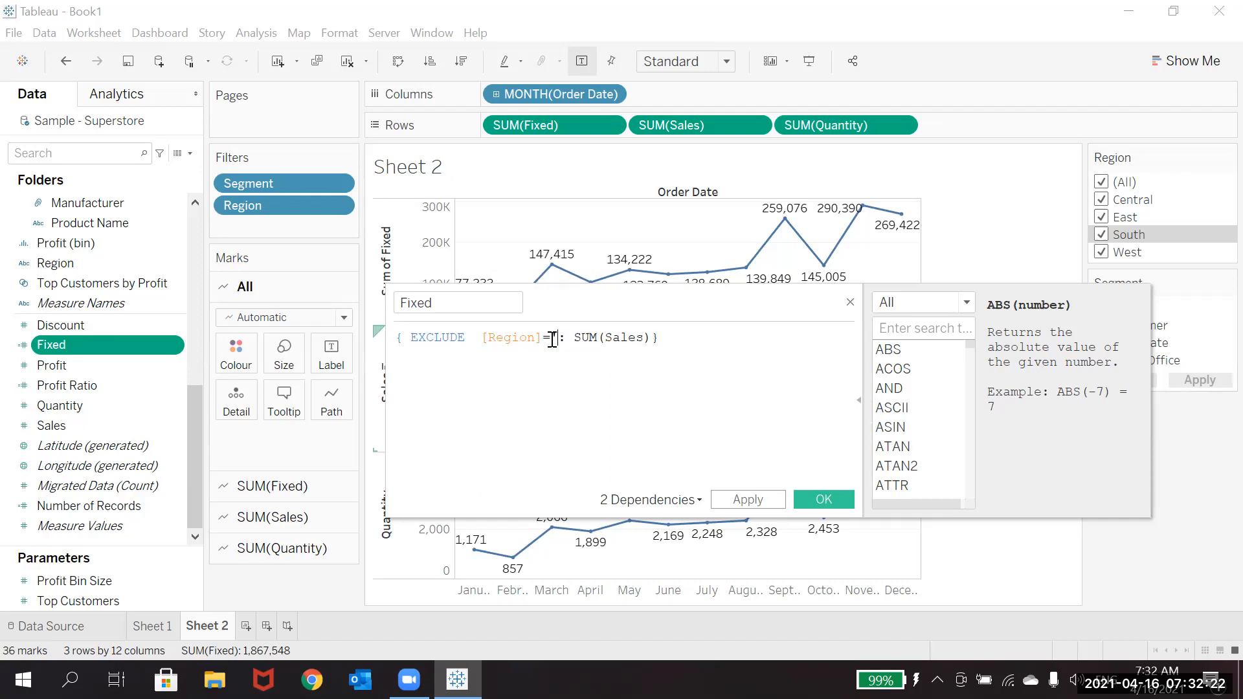
{"action": "type", "text": "Central'"}
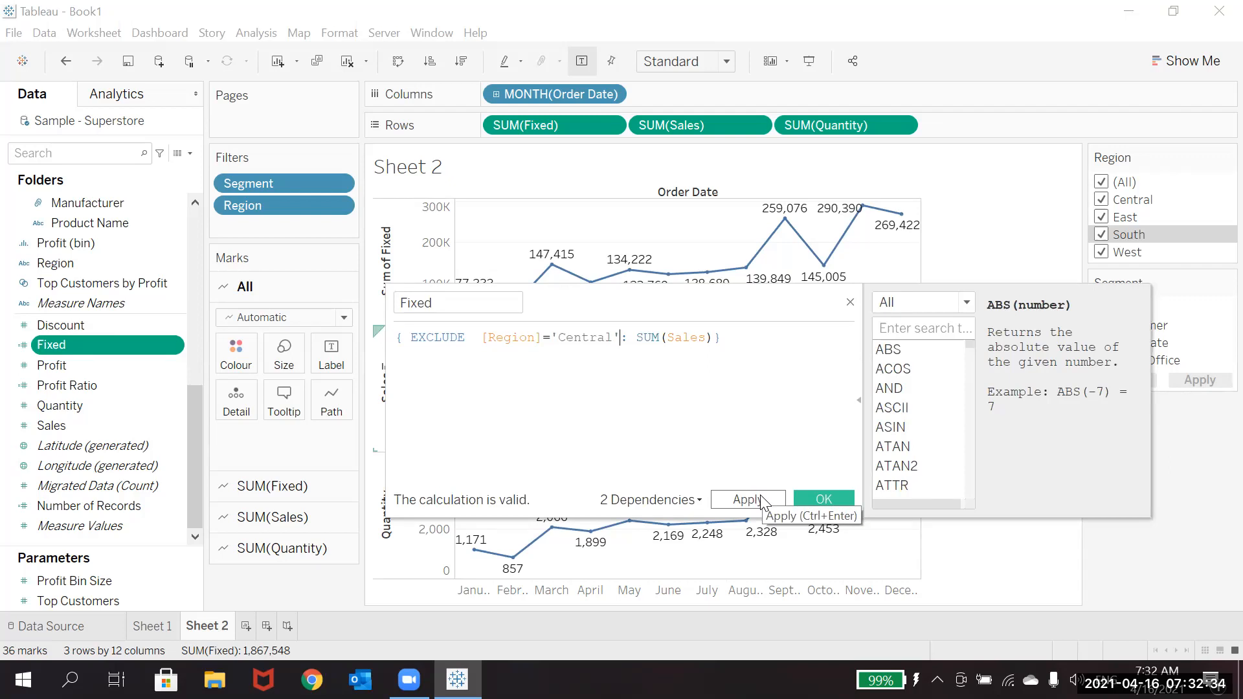
{"action": "left_click", "coordinate": [765, 503]}
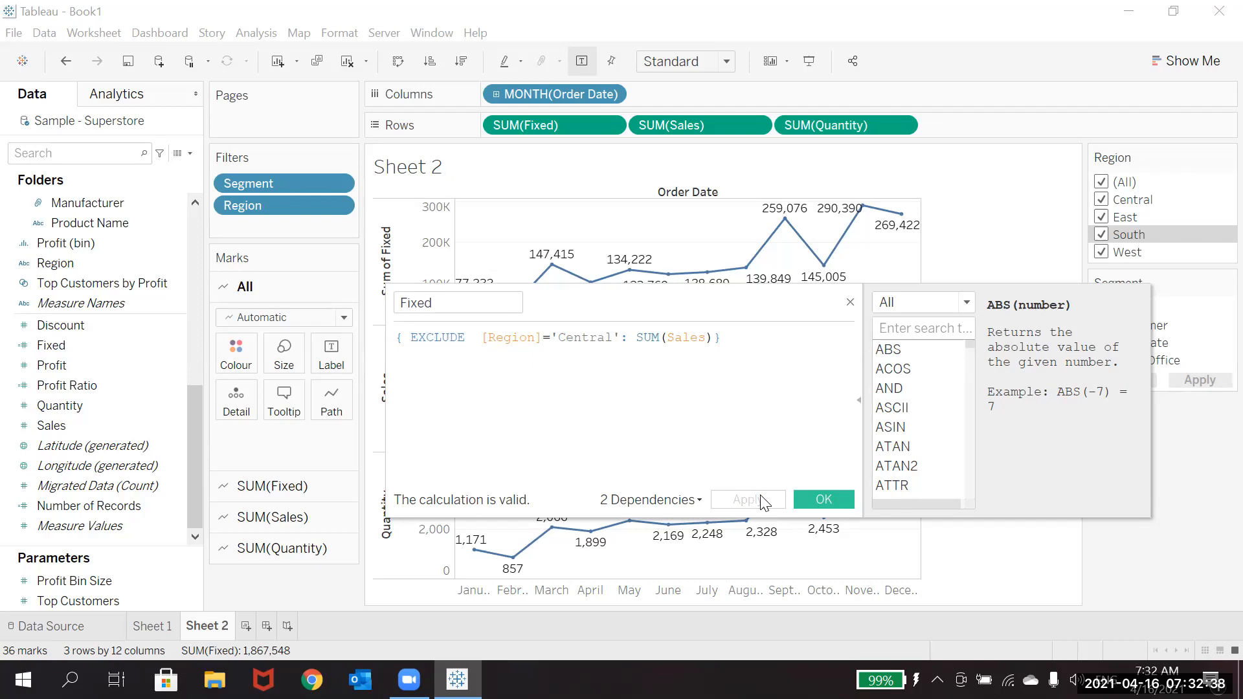
{"action": "left_click", "coordinate": [821, 502]}
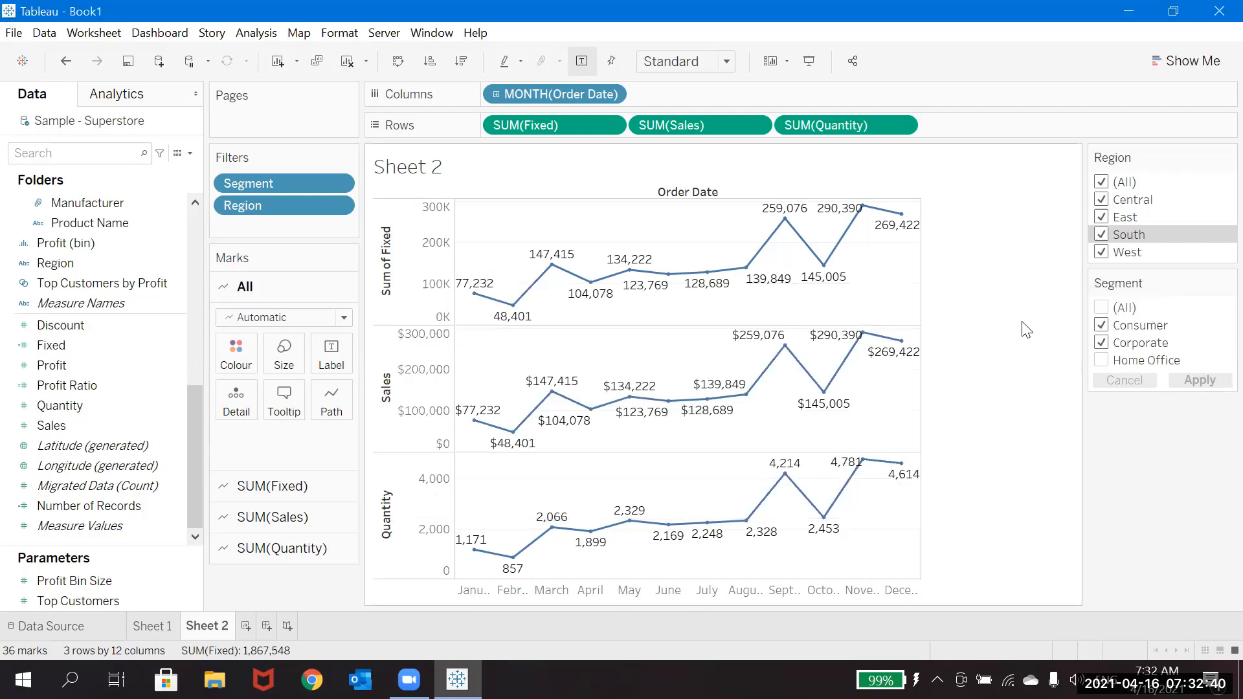
Step: Restrict the Region filter to Central, re-add East, South and West in turn, and reset the Segment filter to all segments
{"action": "left_click", "coordinate": [1101, 183]}
{"action": "left_click", "coordinate": [1102, 200]}
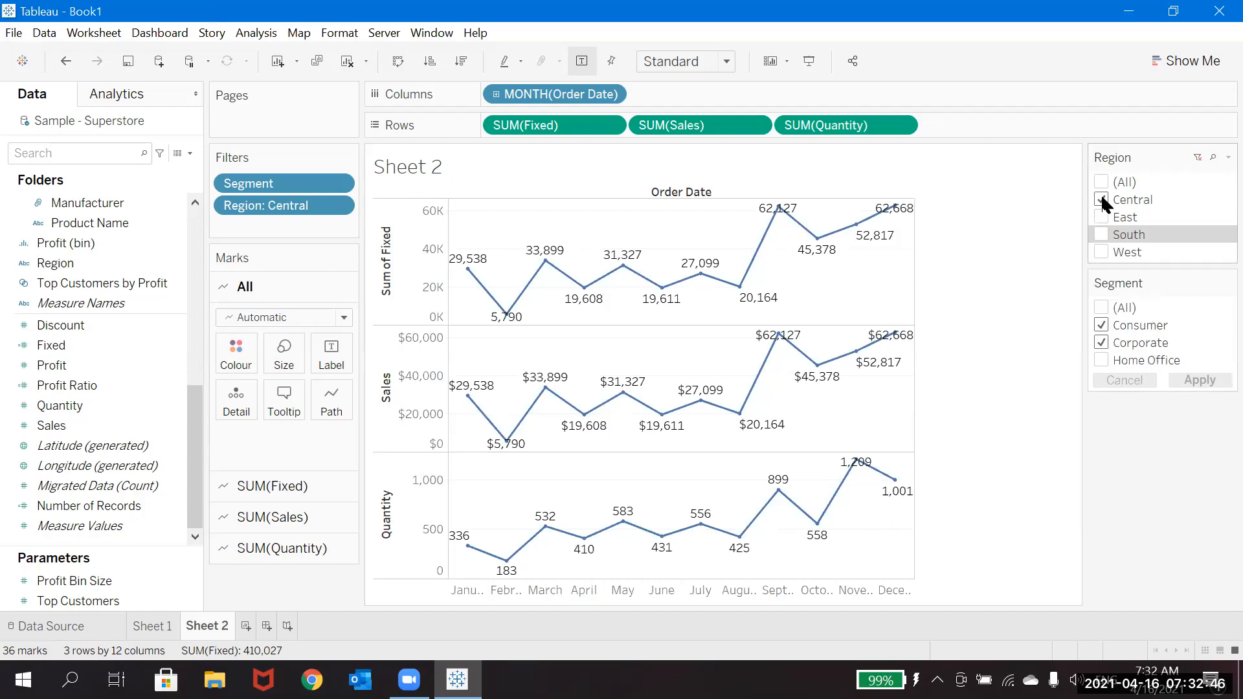
{"action": "left_click", "coordinate": [1104, 212]}
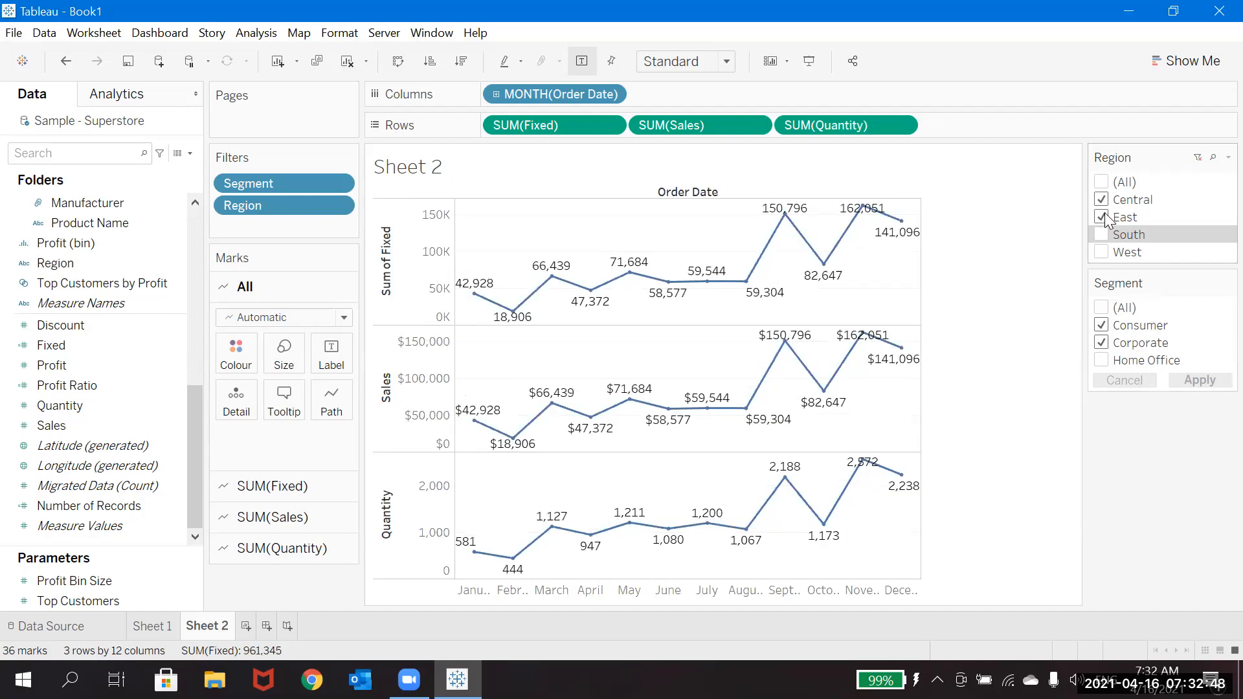
{"action": "left_click", "coordinate": [1102, 235]}
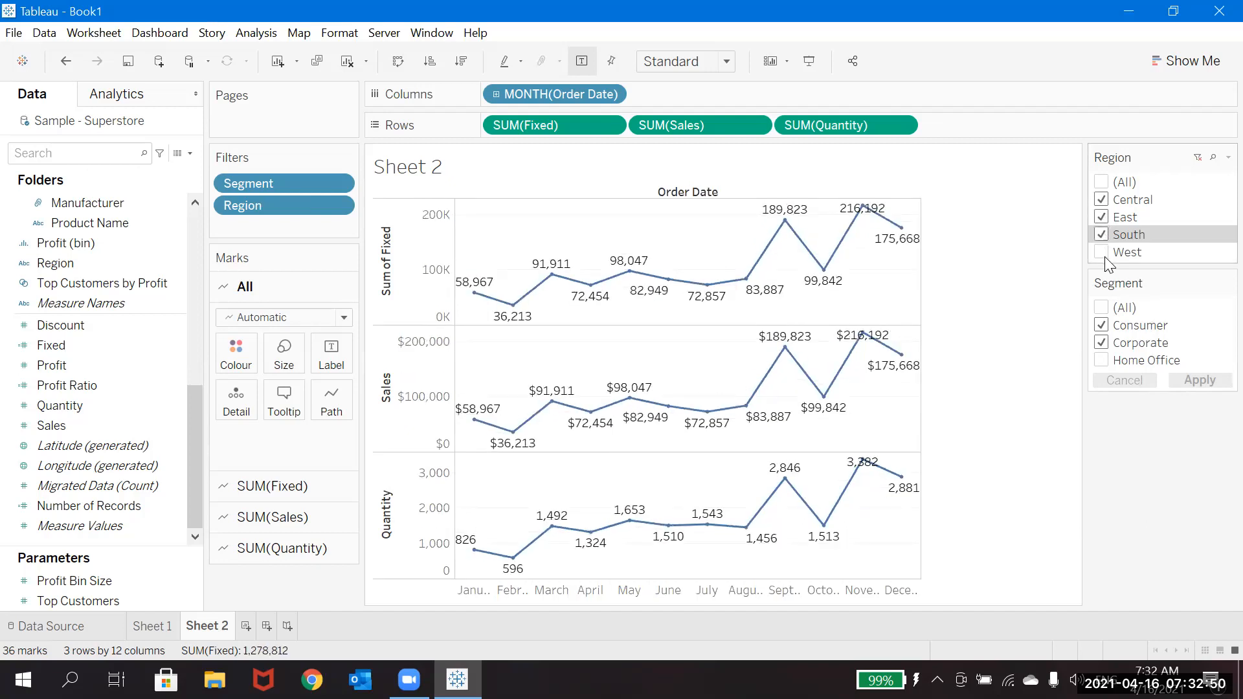
{"action": "left_click", "coordinate": [1104, 254]}
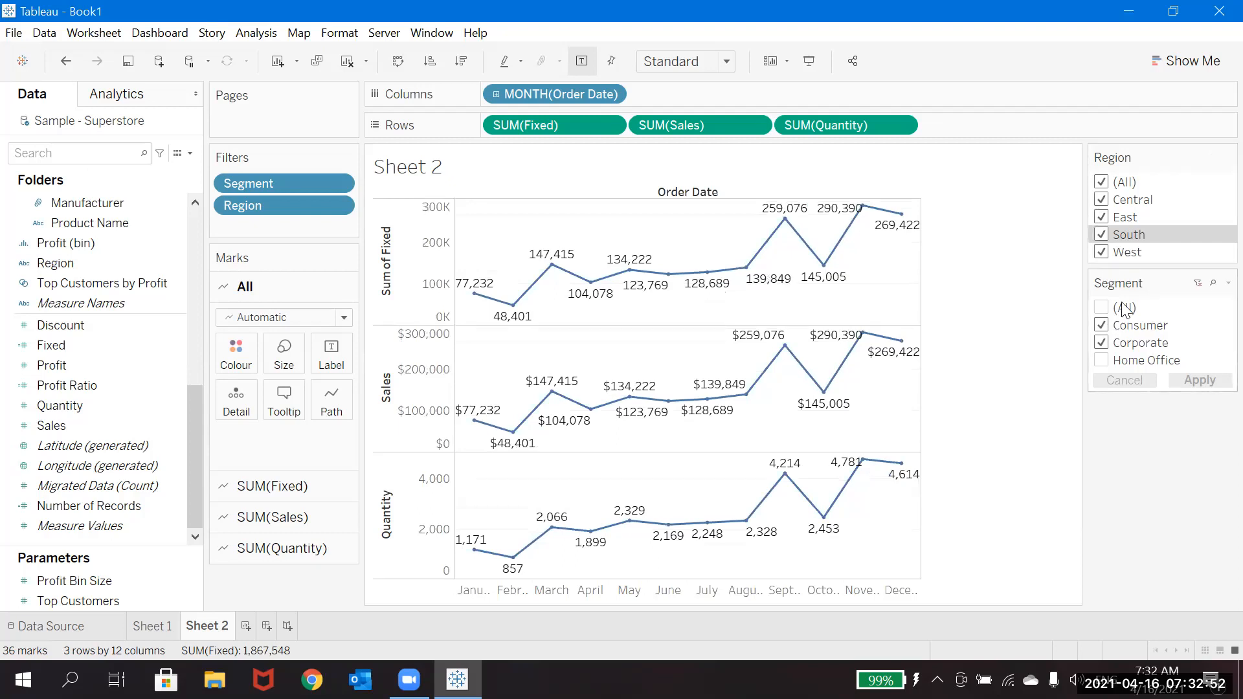
{"action": "left_click", "coordinate": [1198, 285]}
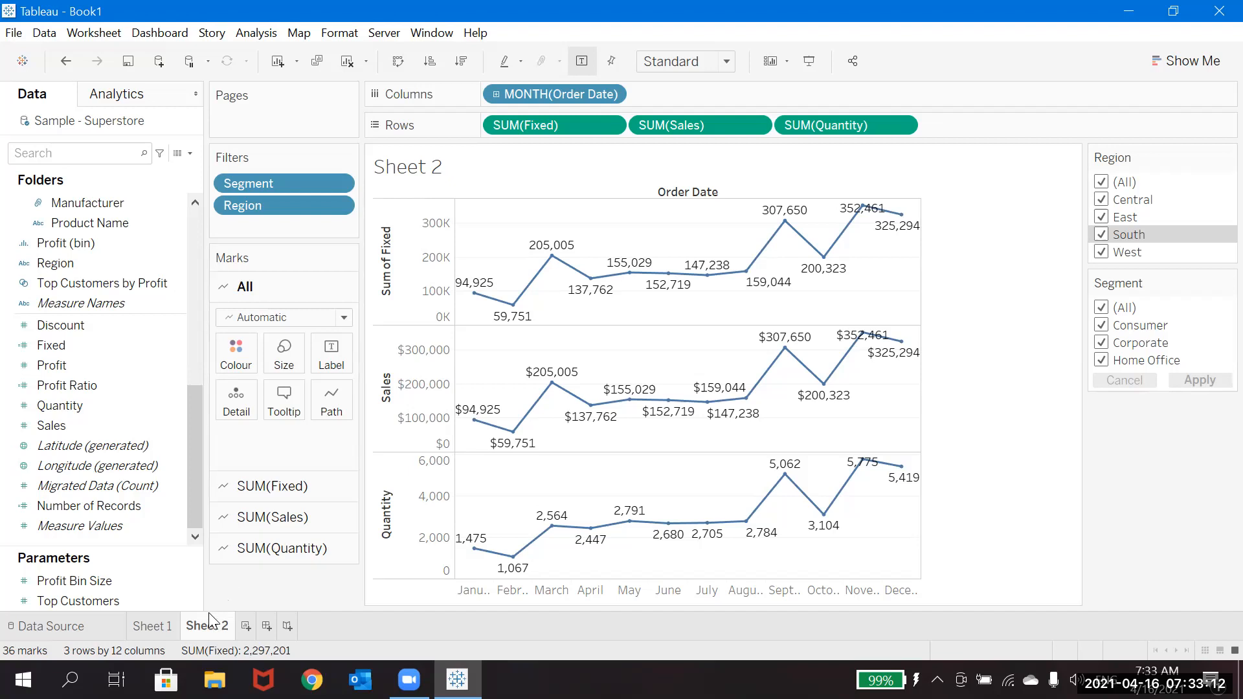
Step: View Sheet 1, add a new worksheet, and duplicate the Fixed calculation and its copy to have two extra calculations
{"action": "left_click", "coordinate": [166, 628]}
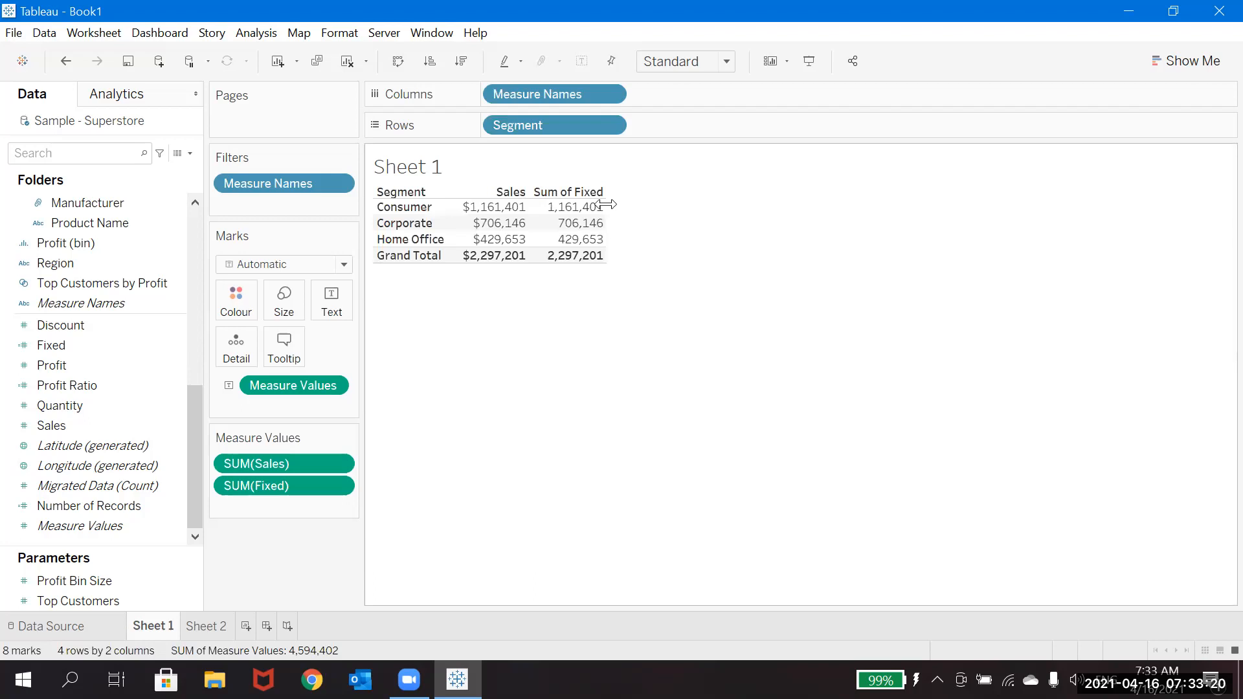
{"action": "left_click", "coordinate": [247, 624]}
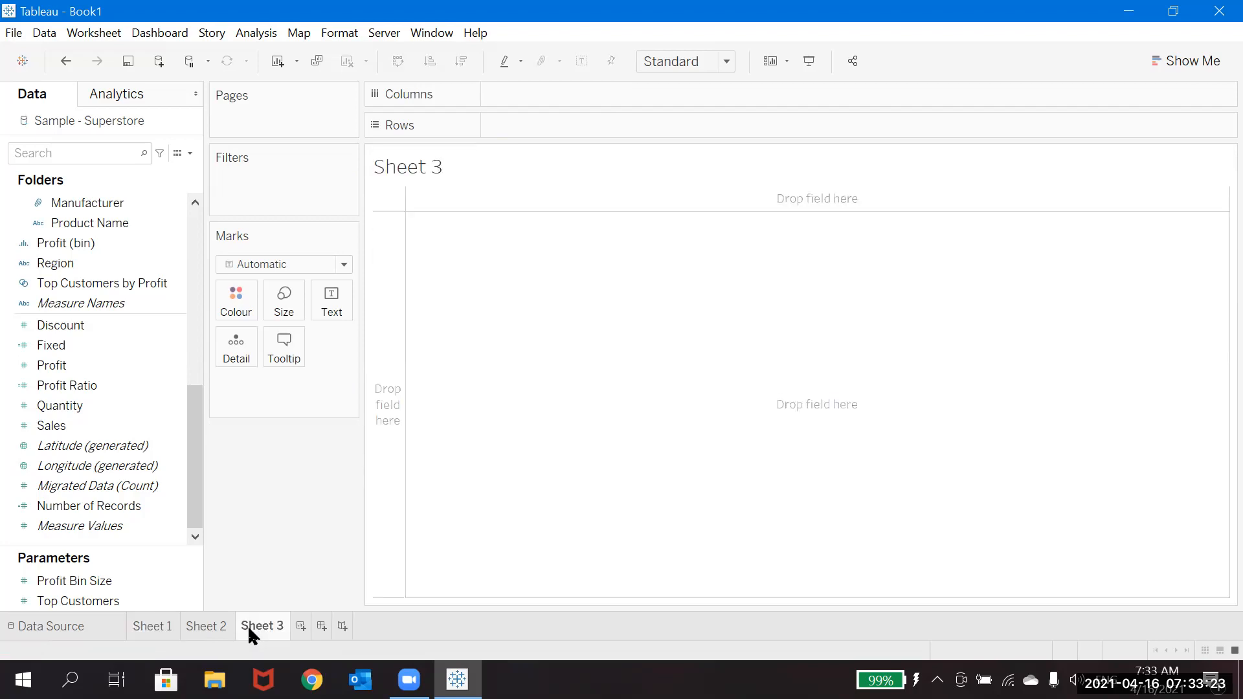
{"action": "right_click", "coordinate": [84, 349]}
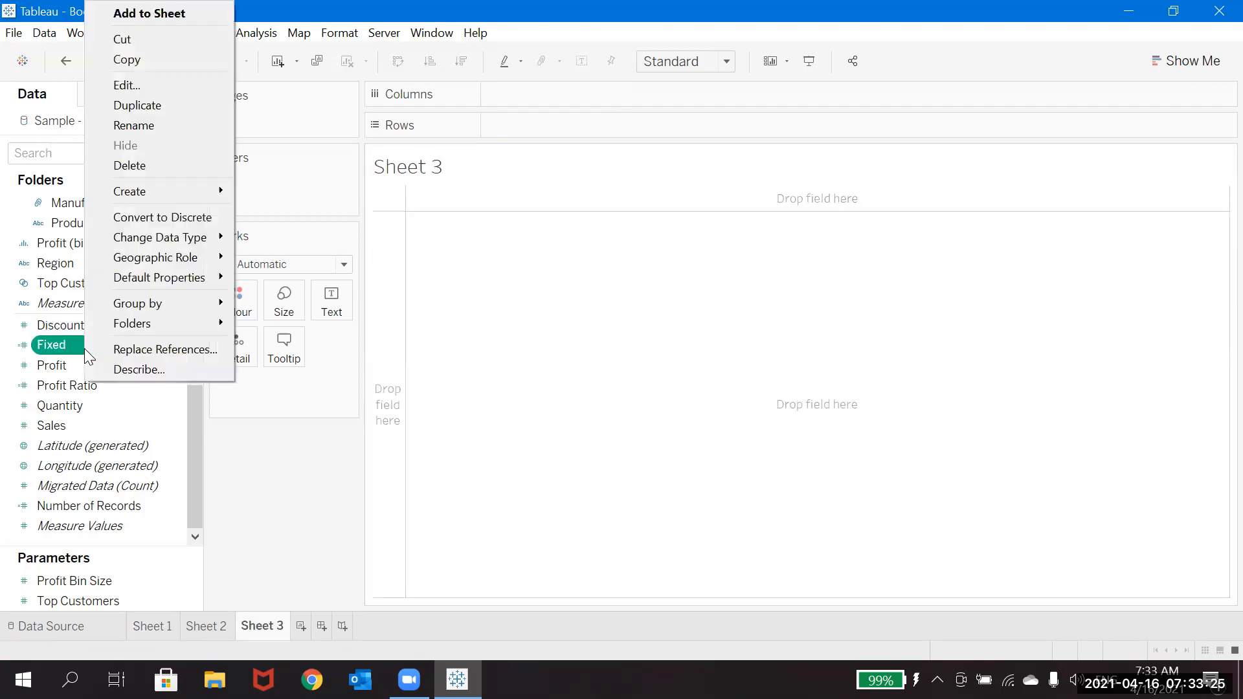
{"action": "left_click", "coordinate": [141, 105]}
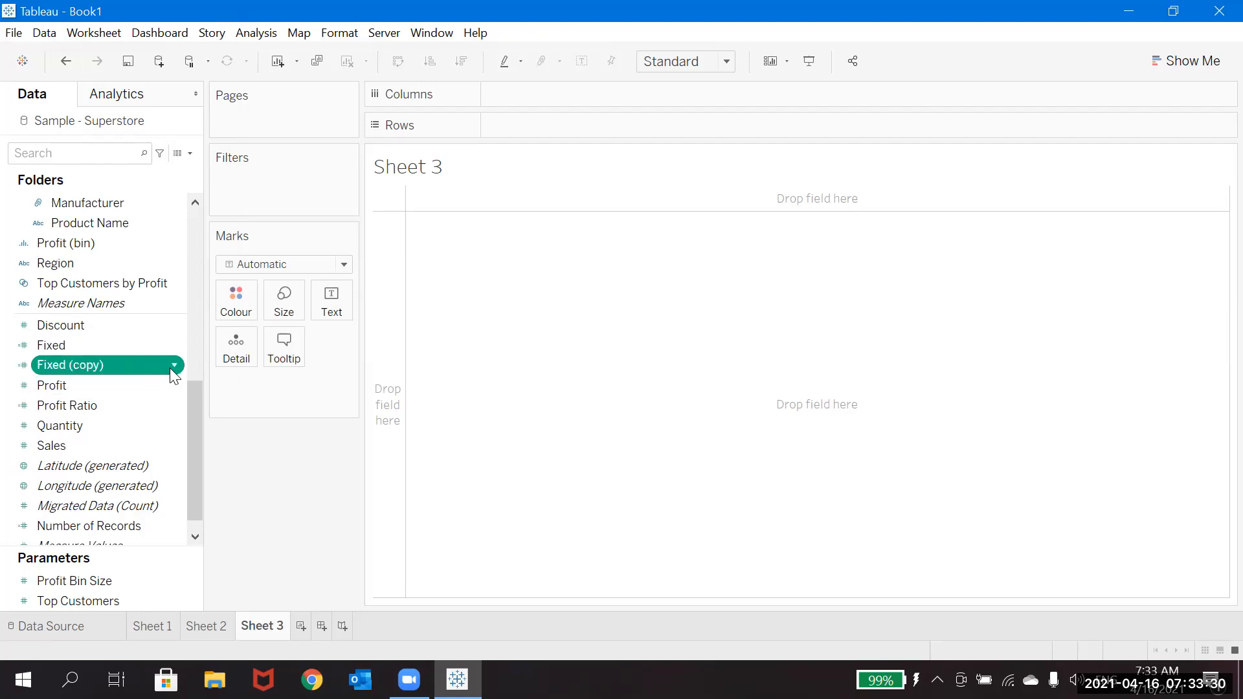
{"action": "left_click", "coordinate": [152, 362]}
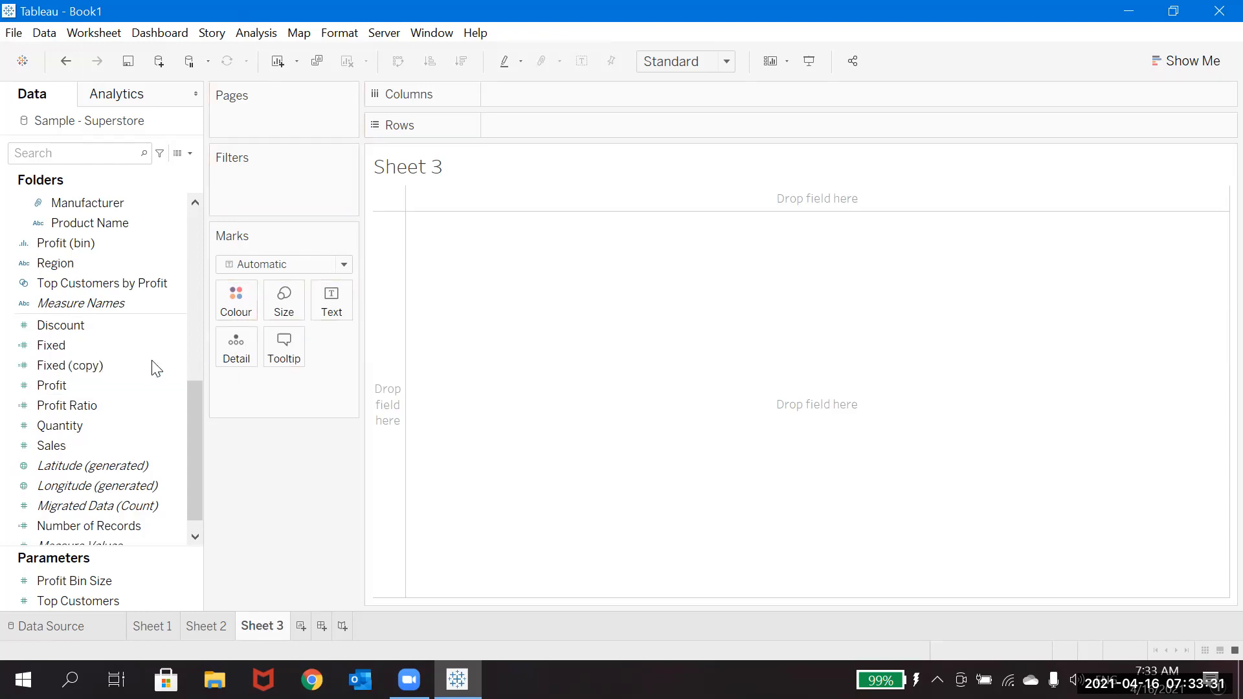
{"action": "right_click", "coordinate": [115, 367]}
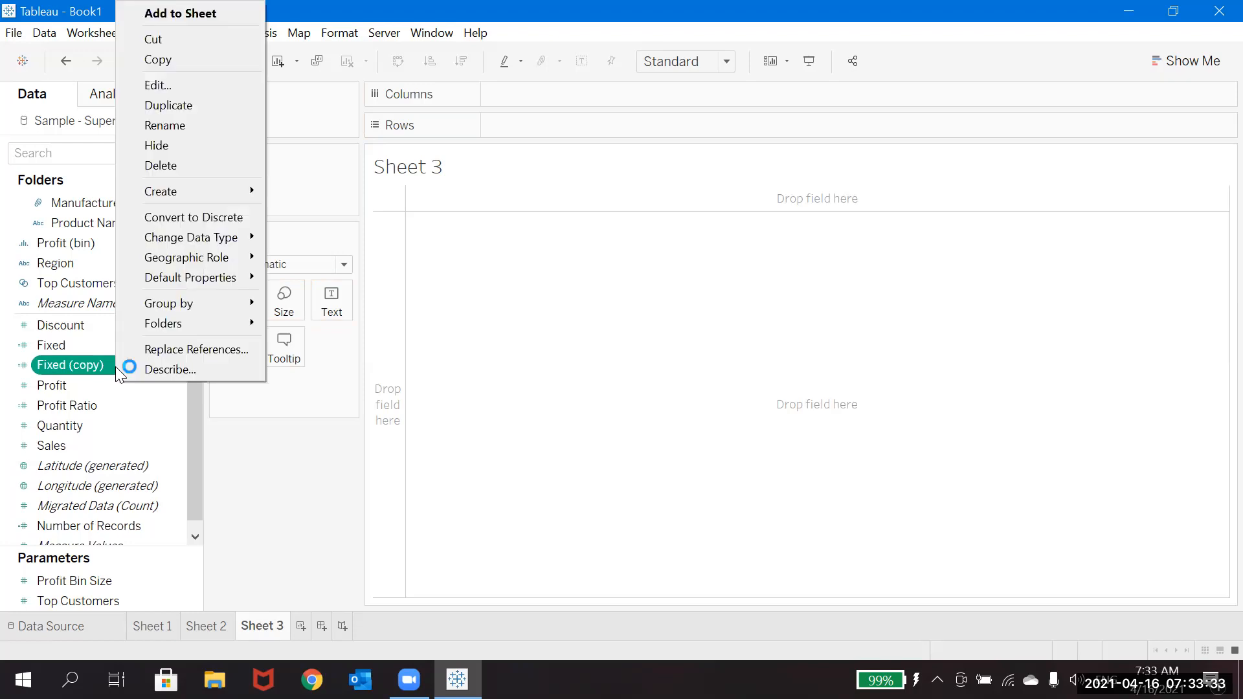
{"action": "left_click", "coordinate": [192, 108]}
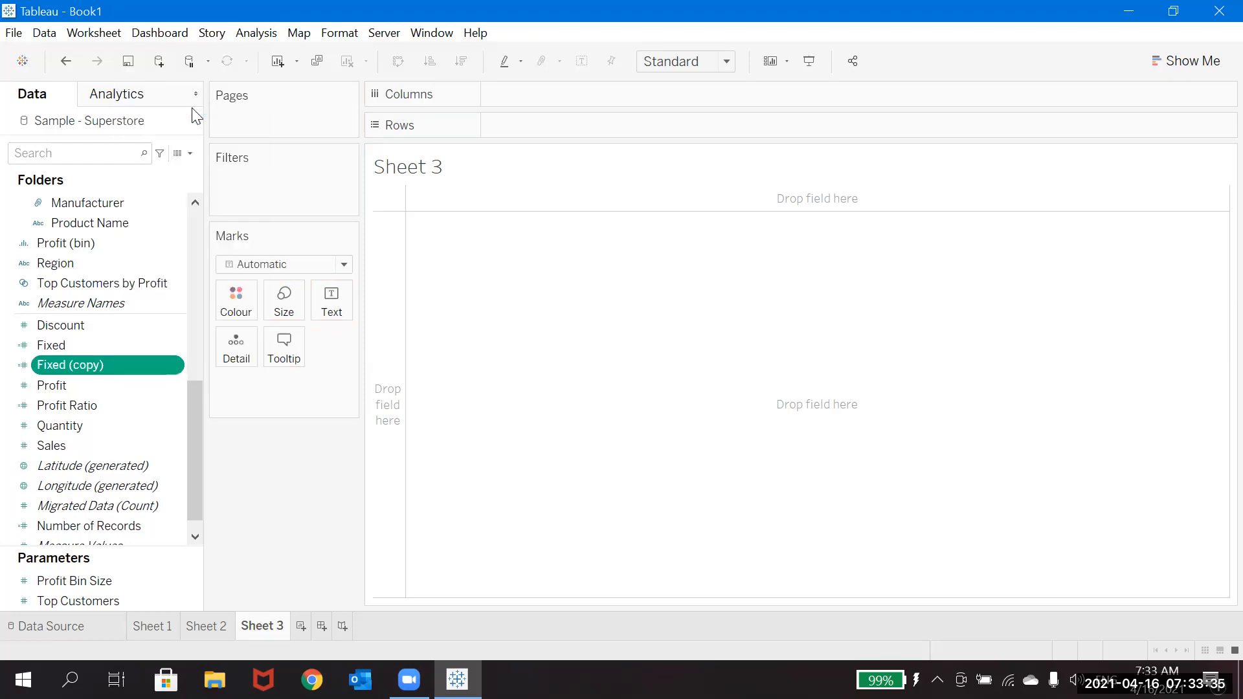
Step: Rename the first copy of the Fixed calculation as Exclude in its calculation editor and save it
{"action": "right_click", "coordinate": [171, 367]}
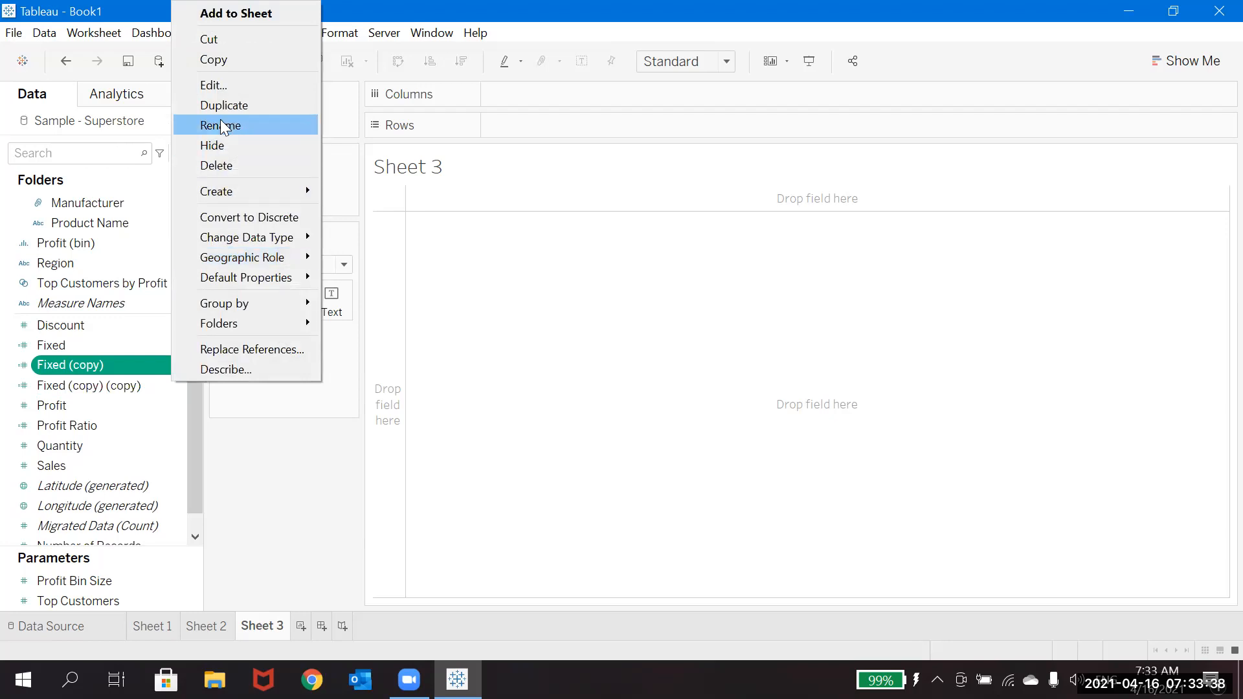
{"action": "left_click", "coordinate": [218, 85]}
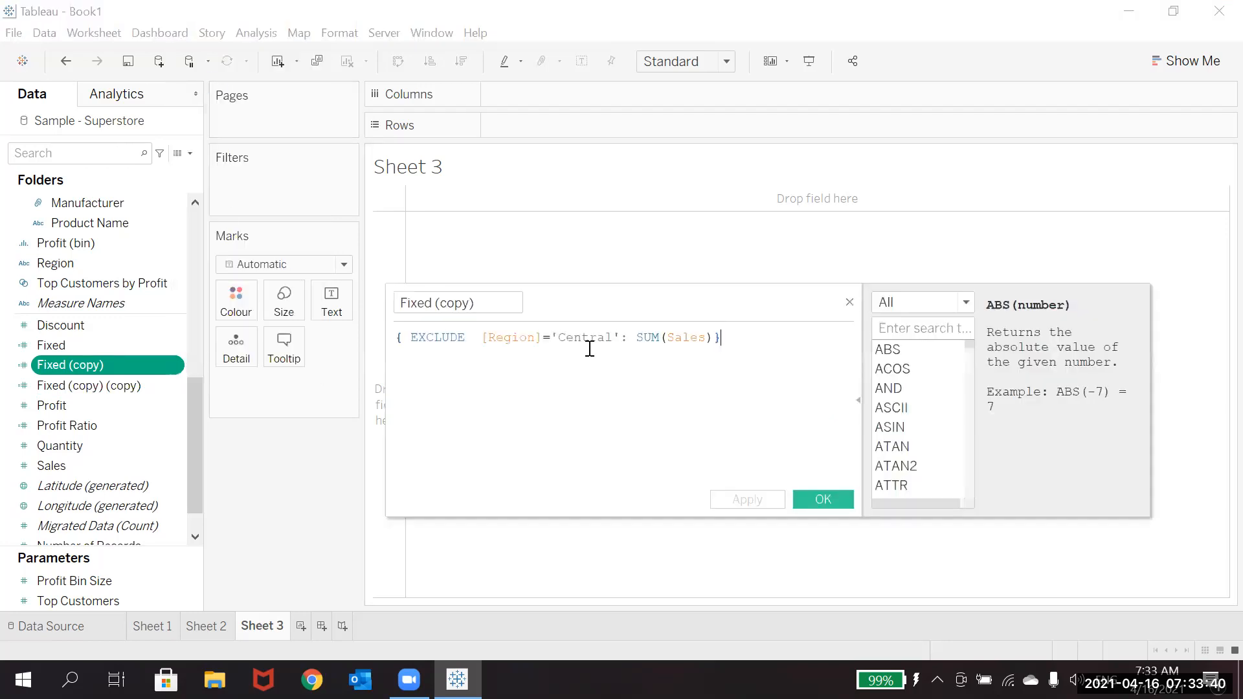
{"action": "left_click", "coordinate": [490, 303]}
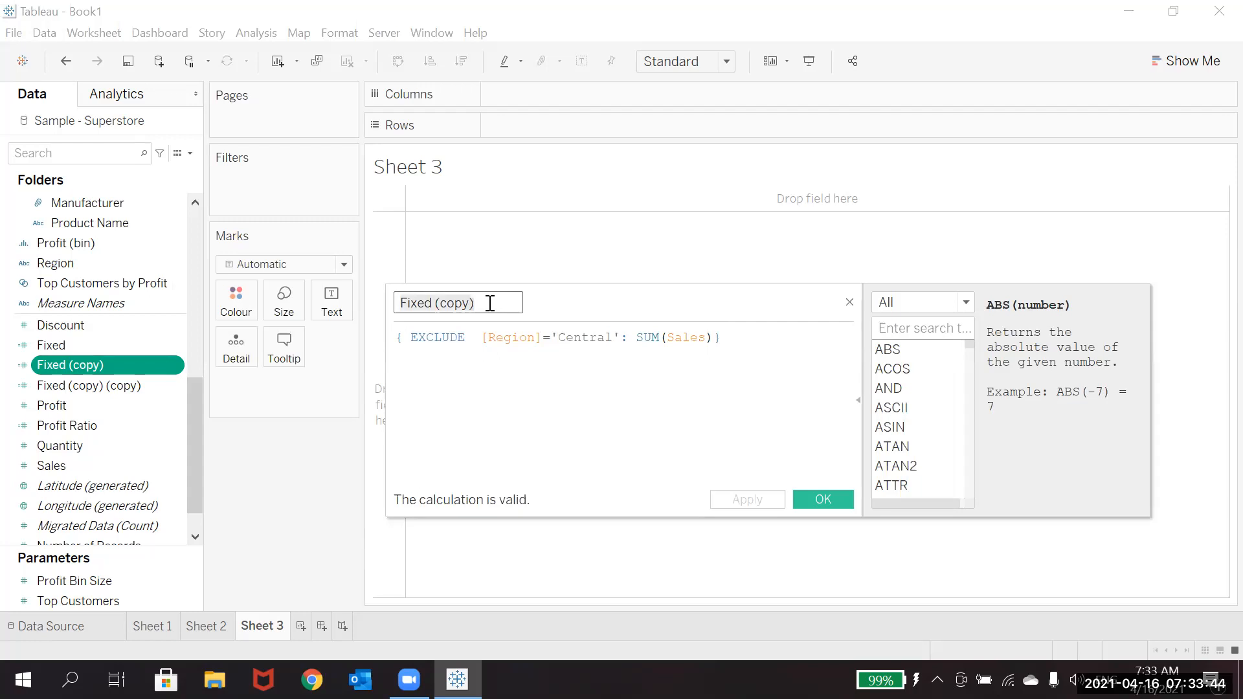
{"action": "type", "text": "Exclude"}
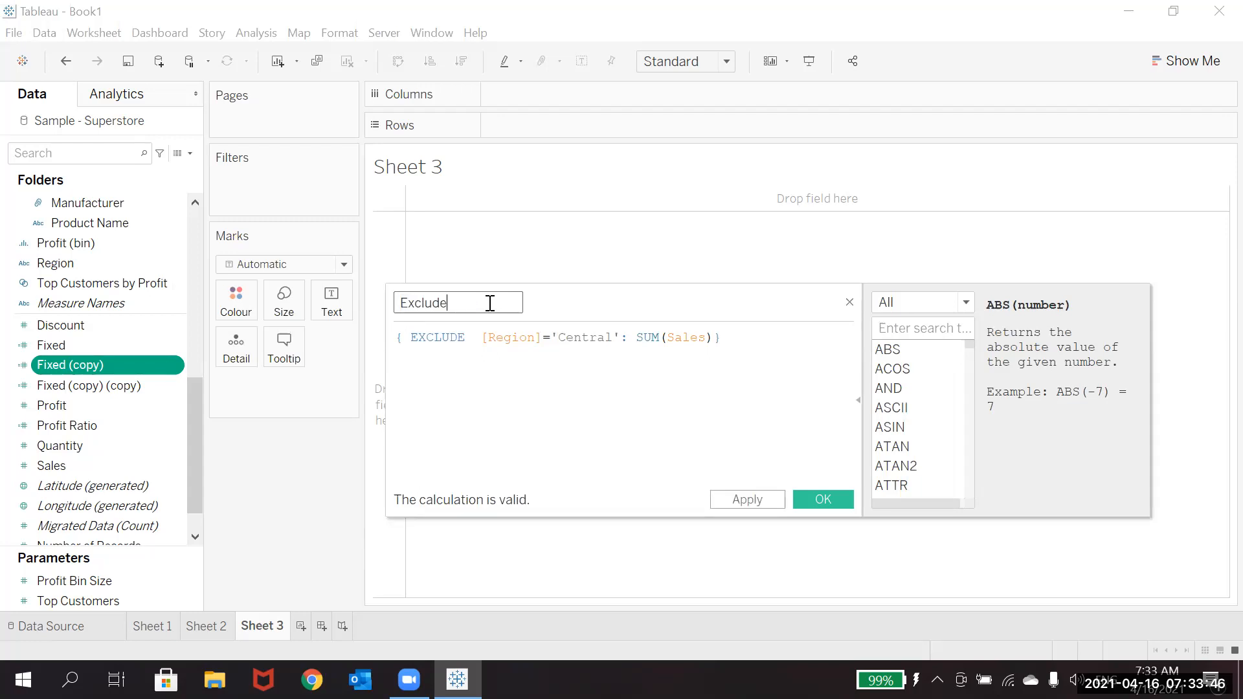
{"action": "left_click", "coordinate": [823, 499]}
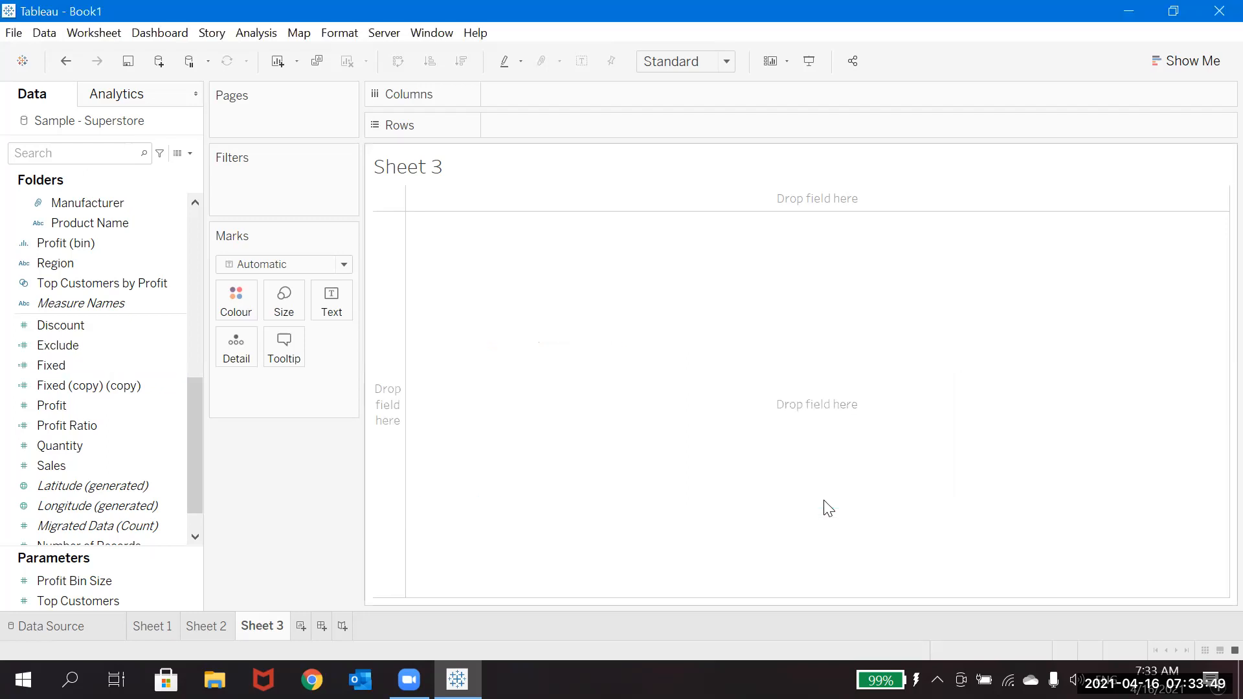
Step: Remove the ='Central' condition from the Fixed (copy) (copy) calculation so it excludes [Region], and save it
{"action": "right_click", "coordinate": [180, 386]}
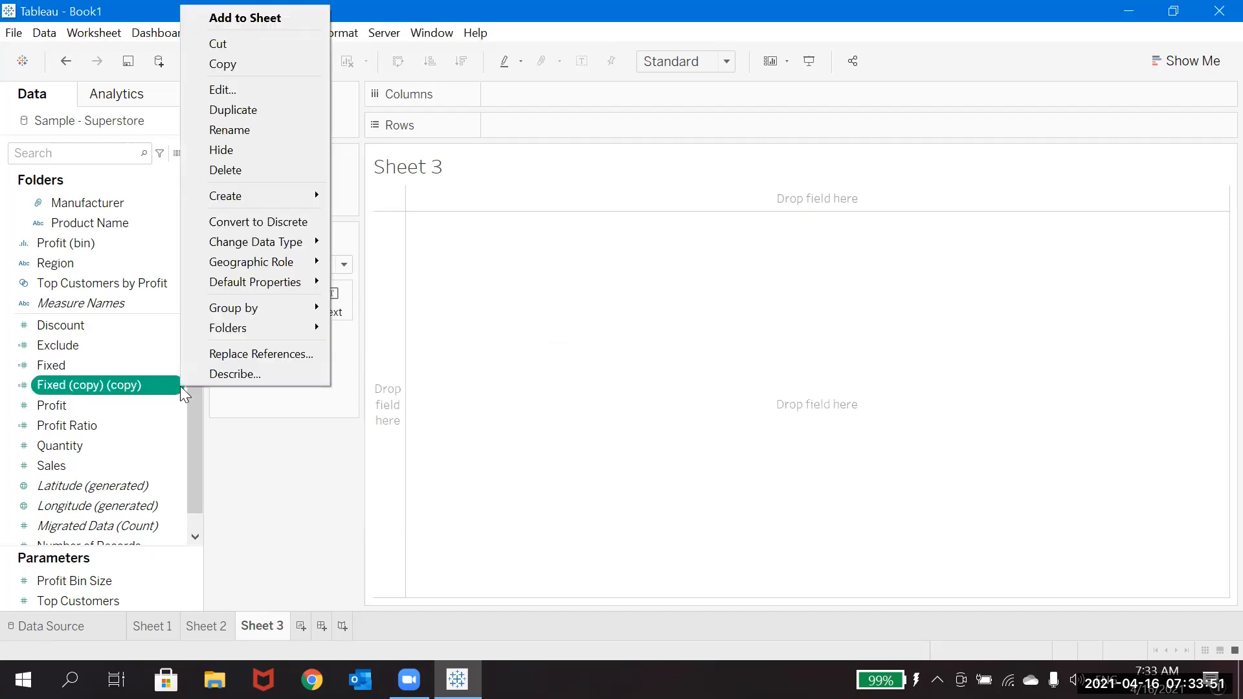
{"action": "left_click", "coordinate": [237, 90]}
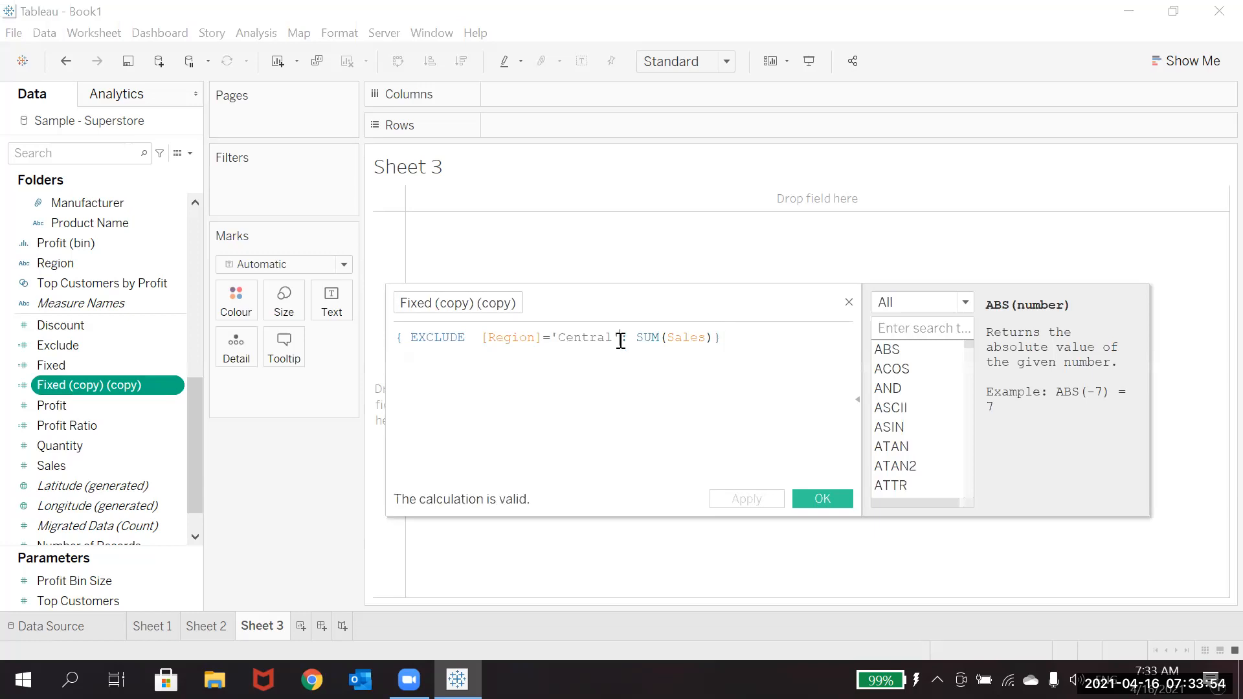
{"action": "key", "text": "BackSpace"}
{"action": "key", "text": "BackSpace"}
{"action": "key", "text": "BackSpace"}
{"action": "key", "text": "BackSpace"}
{"action": "key", "text": "BackSpace"}
{"action": "key", "text": "BackSpace"}
{"action": "key", "text": "BackSpace"}
{"action": "key", "text": "BackSpace"}
{"action": "key", "text": "BackSpace"}
{"action": "key", "text": "BackSpace"}
{"action": "left_click", "coordinate": [819, 503]}
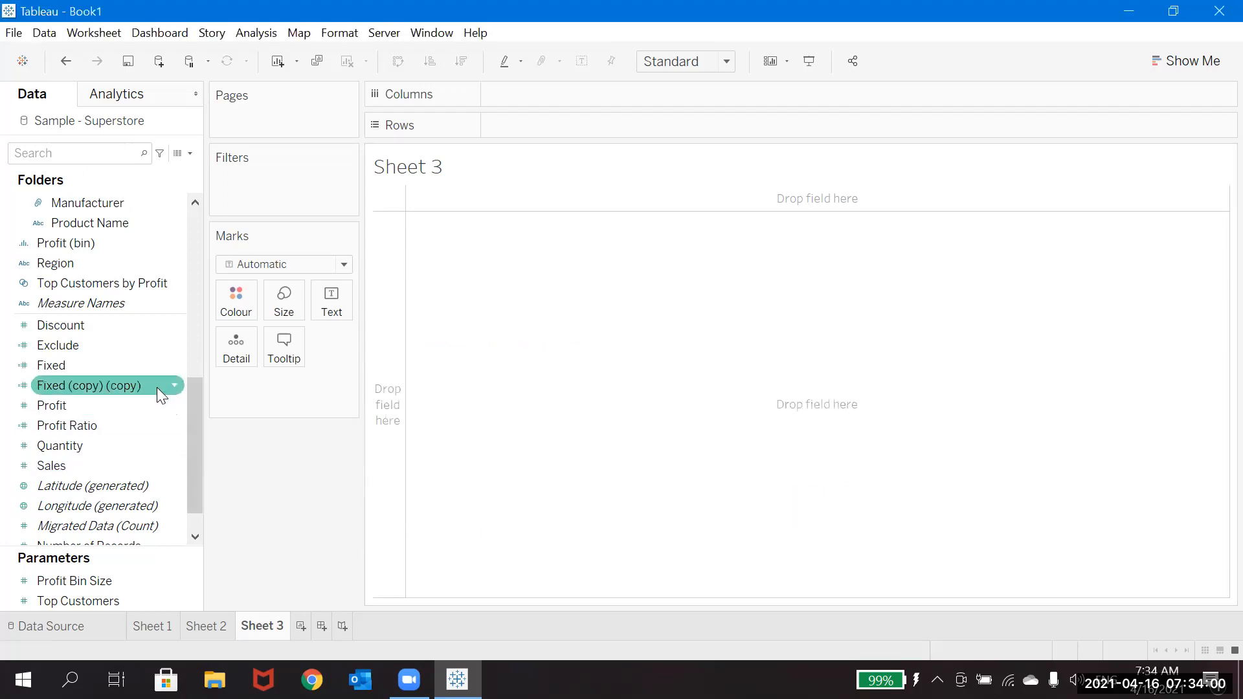
Step: Replace the EXCLUDE keyword with INCLUDE in the Fixed (copy) (copy) calculation
{"action": "left_click", "coordinate": [173, 386]}
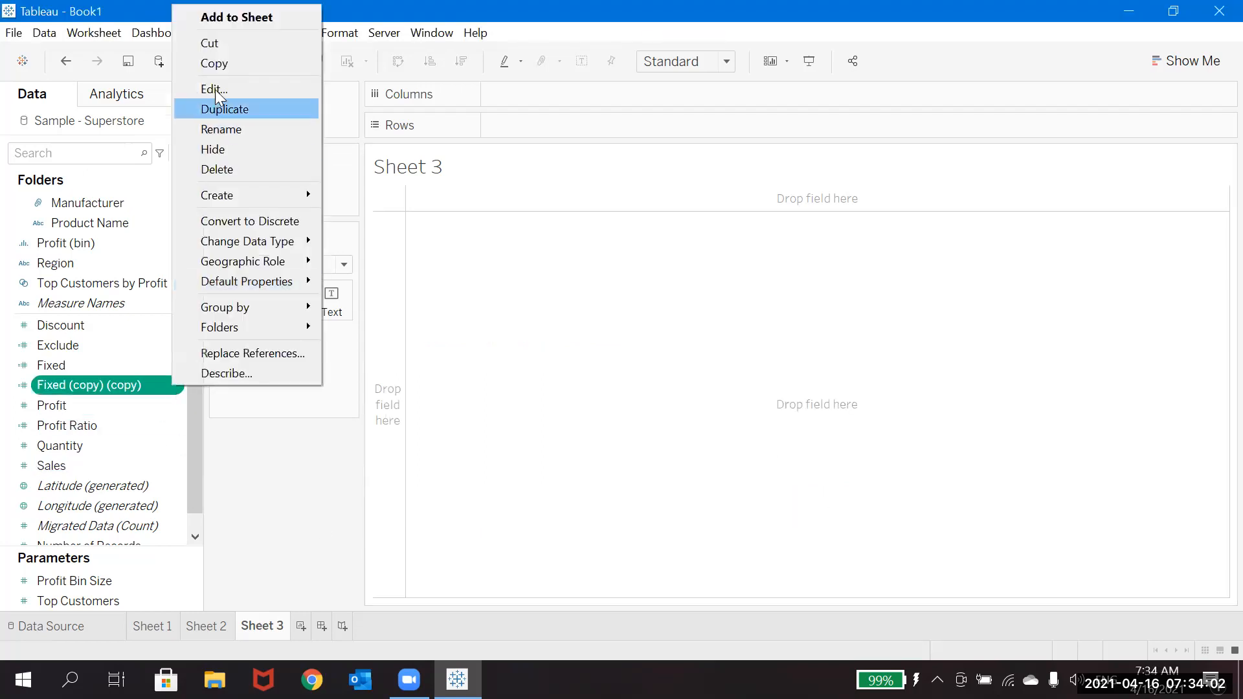
{"action": "left_click", "coordinate": [215, 89]}
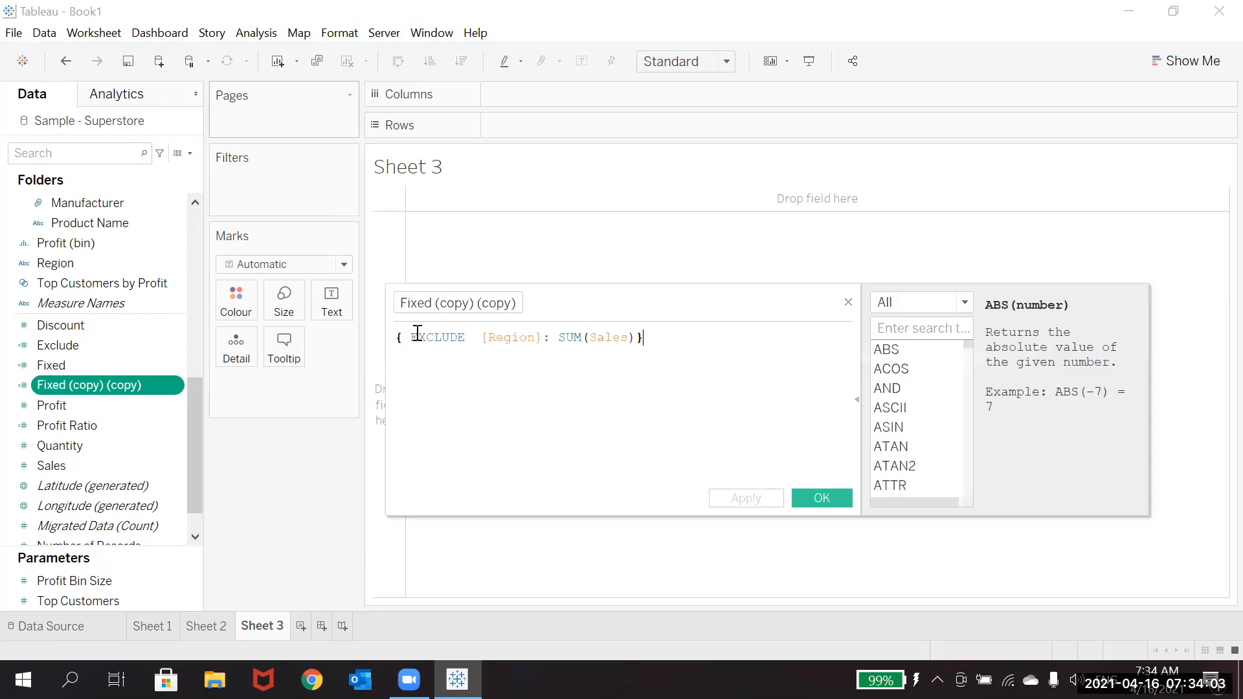
{"action": "left_click", "coordinate": [470, 335]}
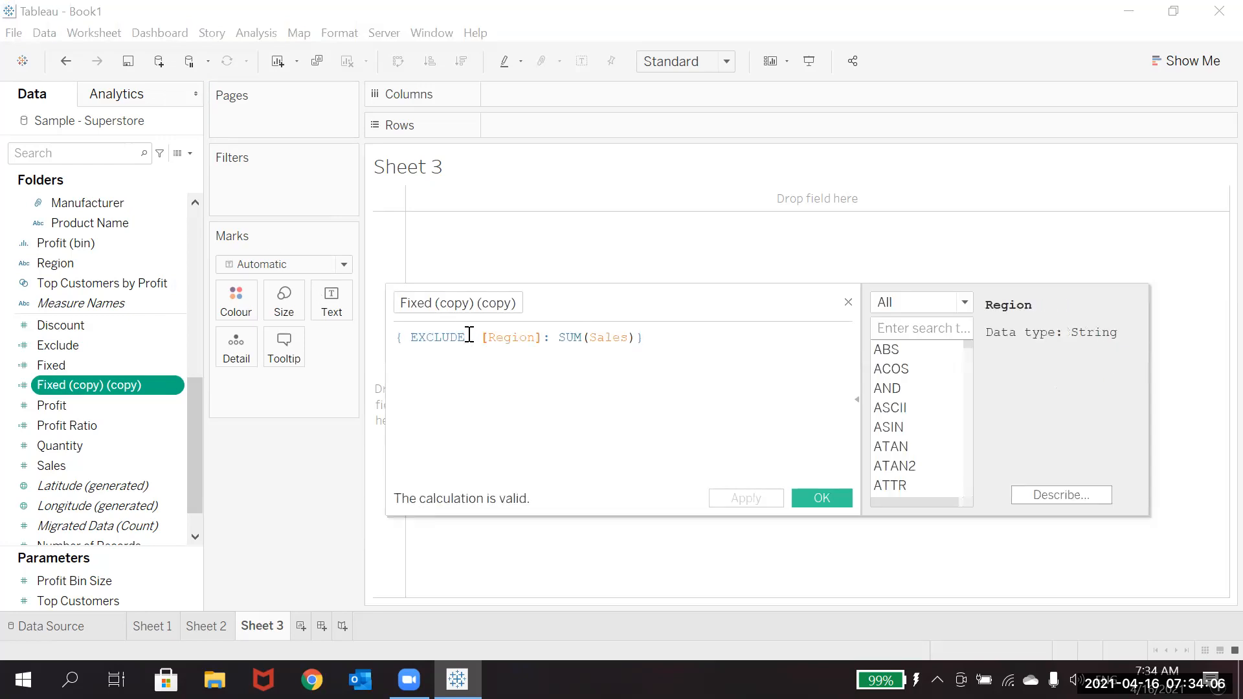
{"action": "key", "text": "BackSpace"}
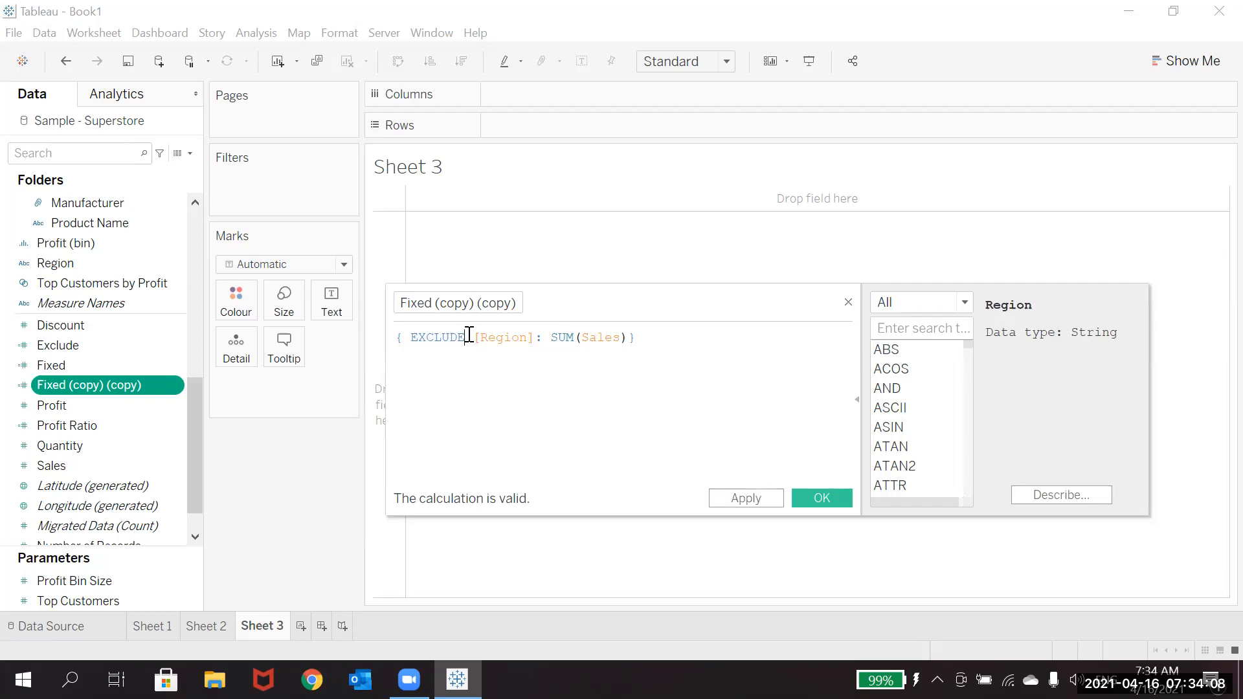
{"action": "key", "text": "BackSpace"}
{"action": "key", "text": "BackSpace"}
{"action": "key", "text": "BackSpace"}
{"action": "key", "text": "BackSpace"}
{"action": "key", "text": "BackSpace"}
{"action": "key", "text": "BackSpace"}
{"action": "key", "text": "BackSpace"}
{"action": "type", "text": "I"}
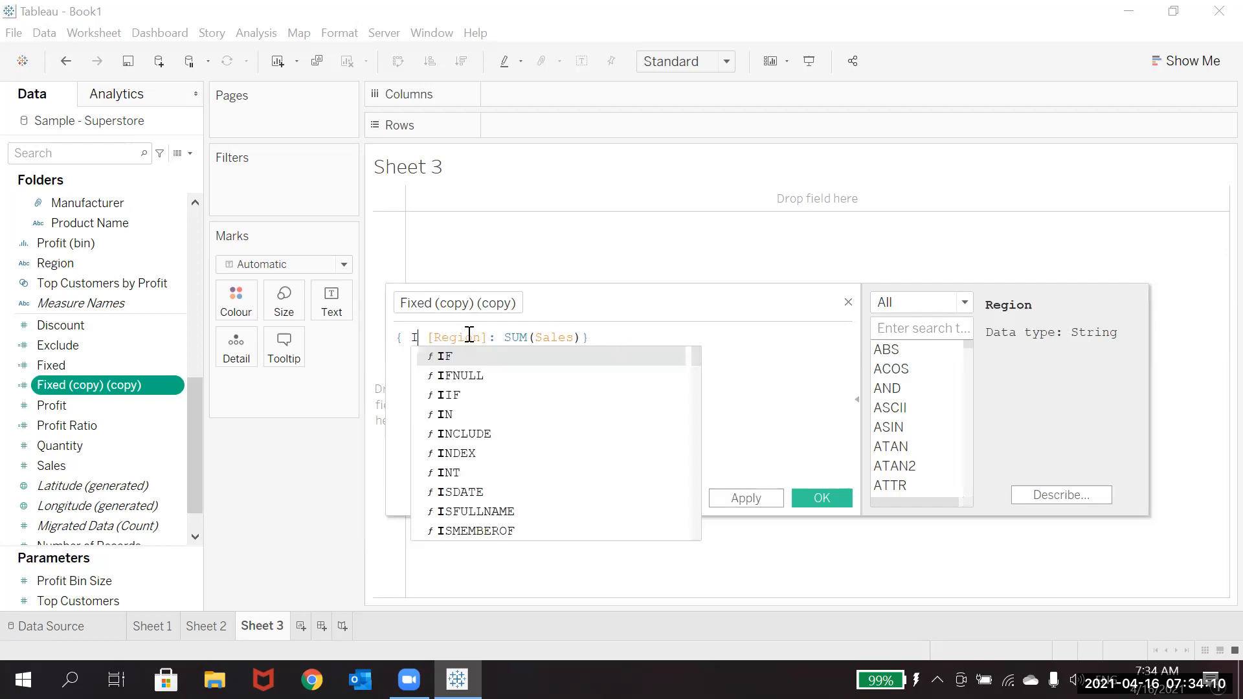
{"action": "type", "text": "m"}
{"action": "key", "text": "BackSpace"}
{"action": "key", "text": "Down"}
{"action": "key", "text": "Down"}
{"action": "key", "text": "Down"}
{"action": "key", "text": "Down"}
{"action": "key", "text": "Escape"}
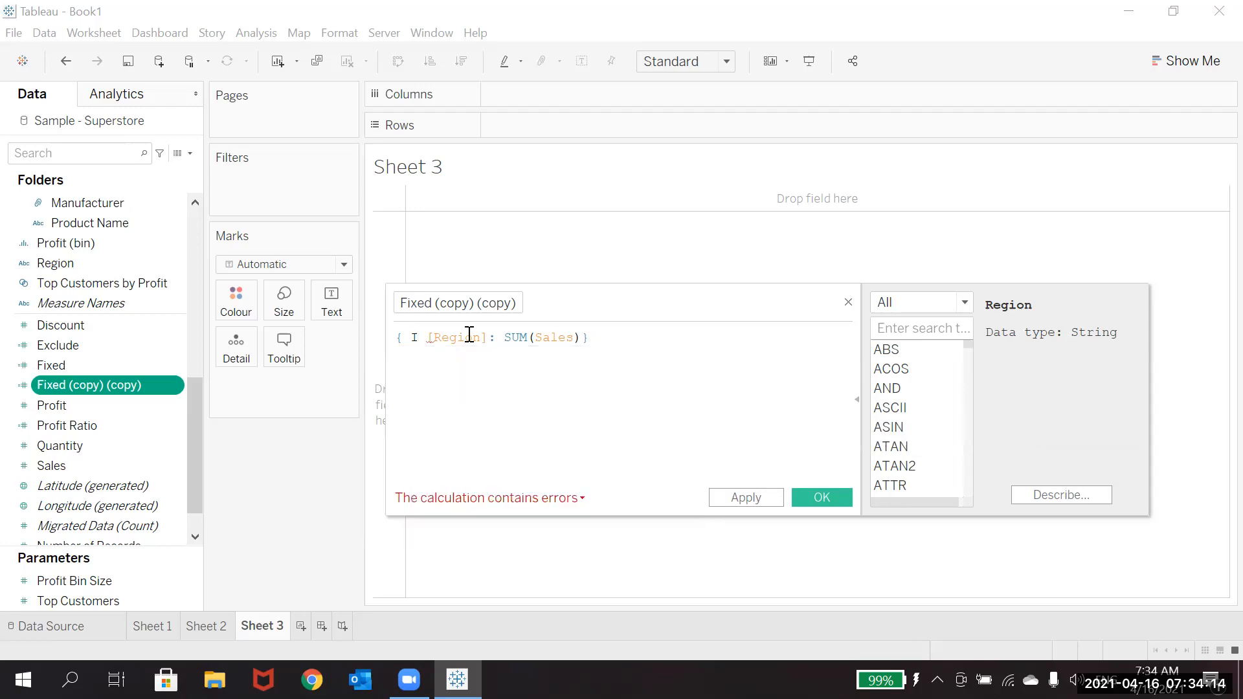
{"action": "key", "text": "Return"}
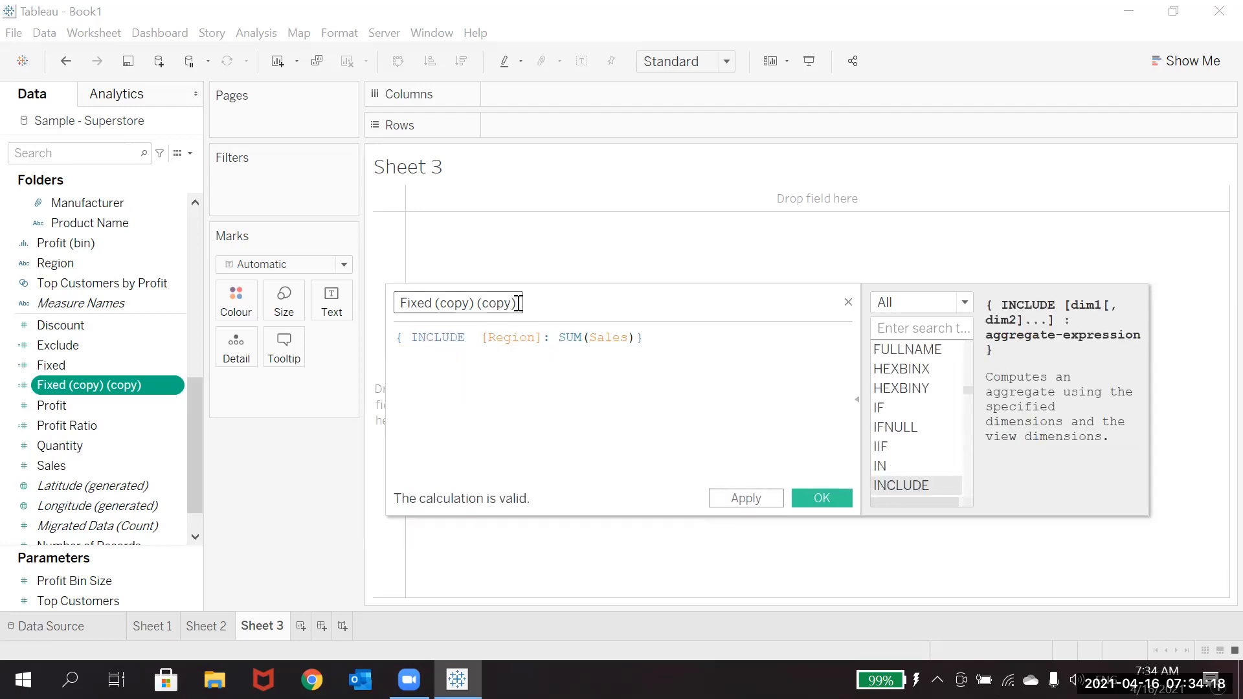
Step: Rename the open INCLUDE calculation as Include and save it
{"action": "left_click", "coordinate": [519, 303]}
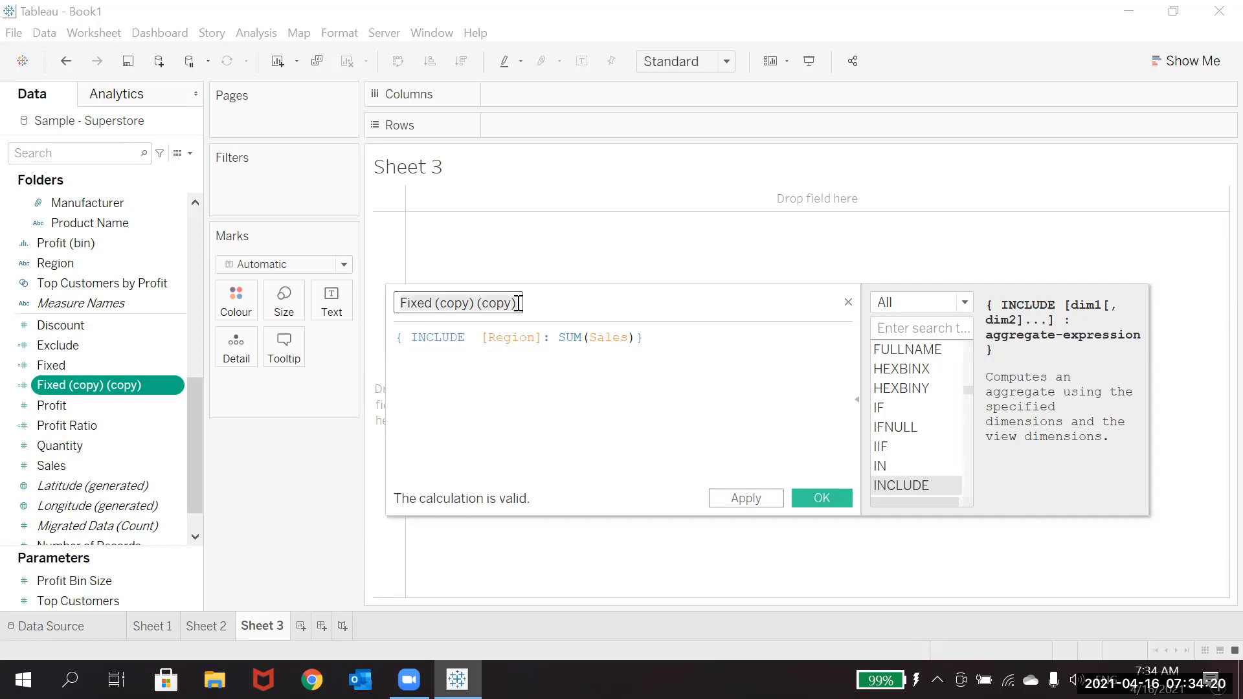
{"action": "type", "text": "Include"}
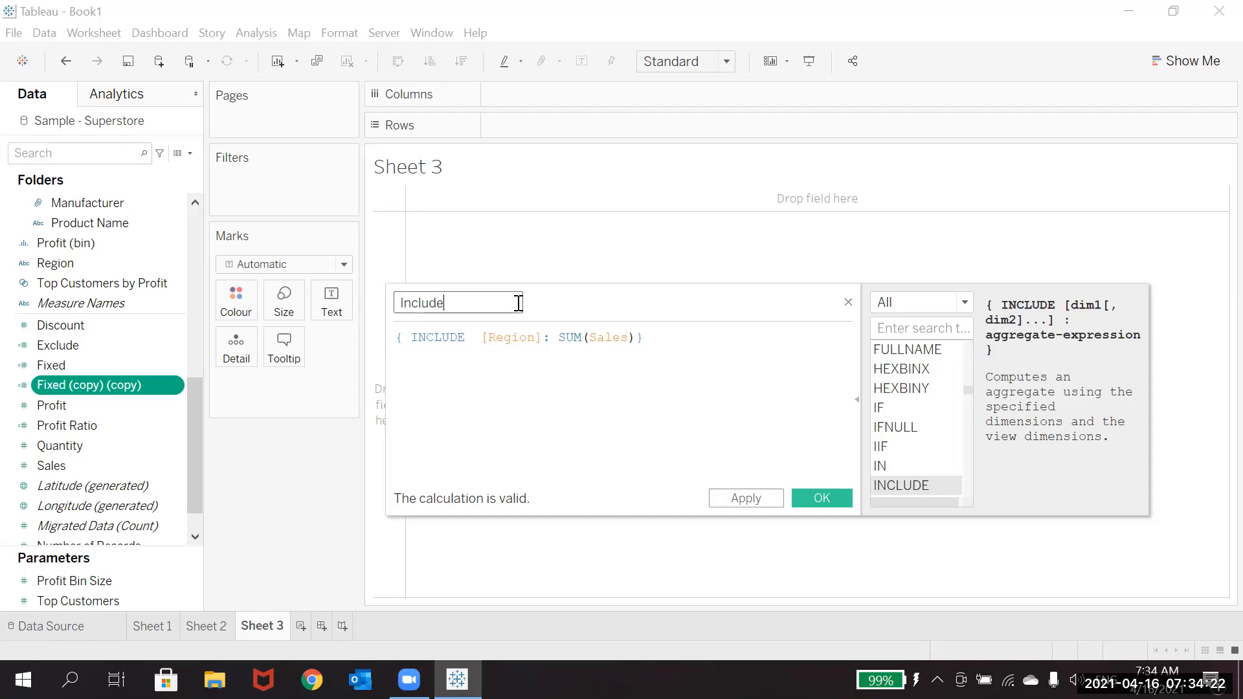
{"action": "left_click", "coordinate": [823, 498]}
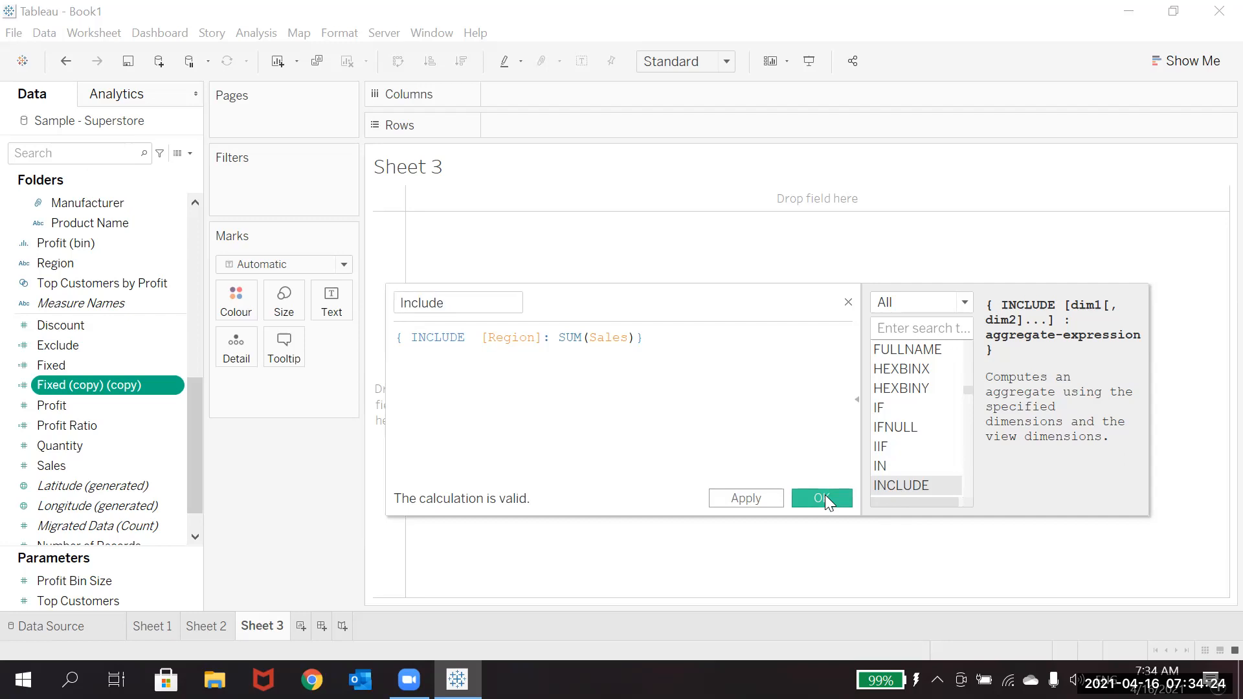
Step: Remove the ='Central' condition after [Region] in the Fixed calculation and save it
{"action": "left_click", "coordinate": [136, 367]}
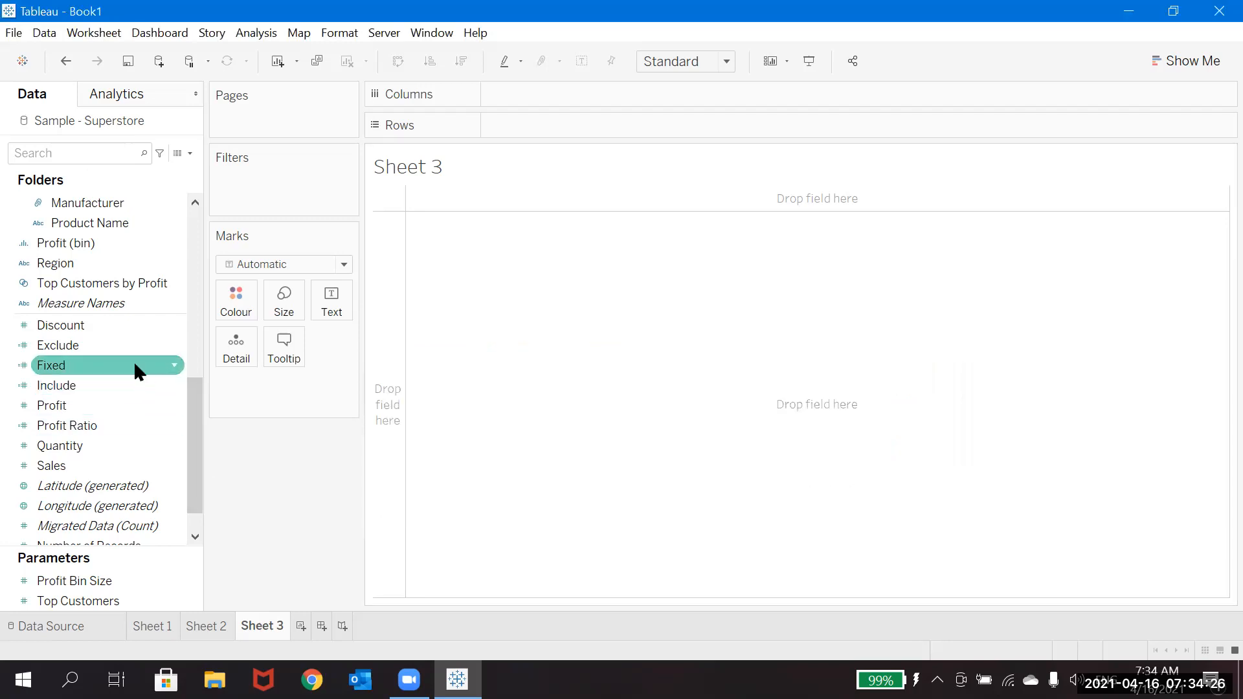
{"action": "right_click", "coordinate": [135, 364]}
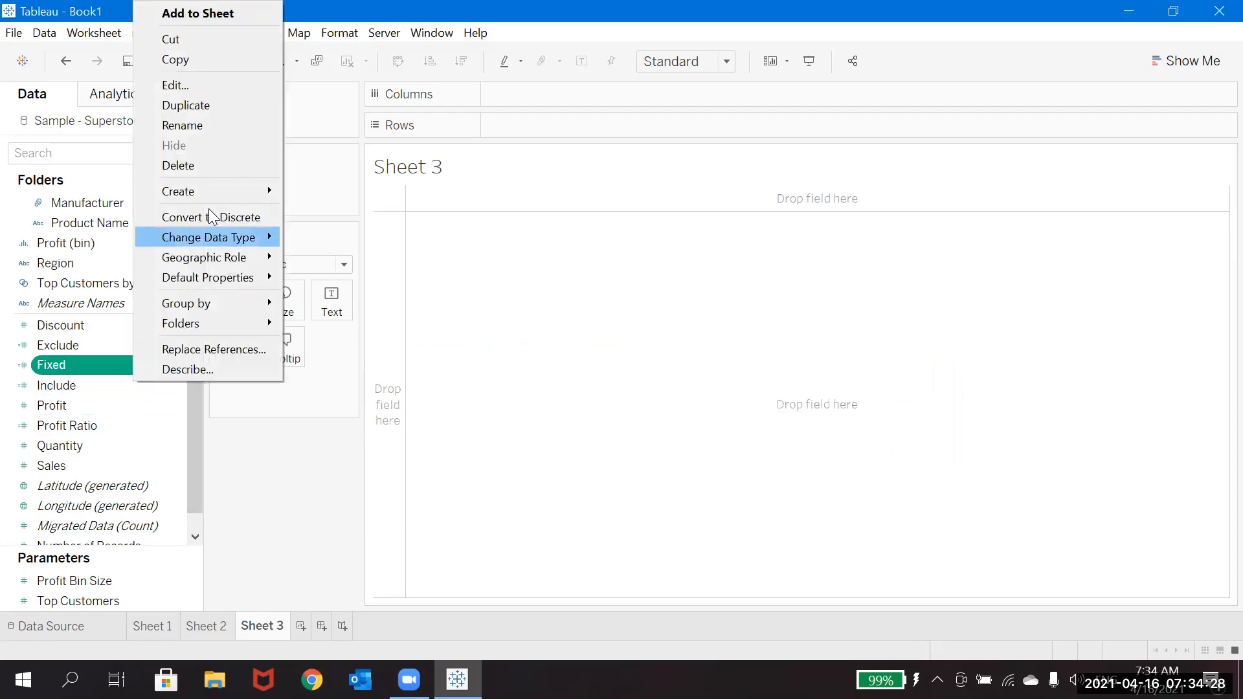
{"action": "left_click", "coordinate": [220, 83]}
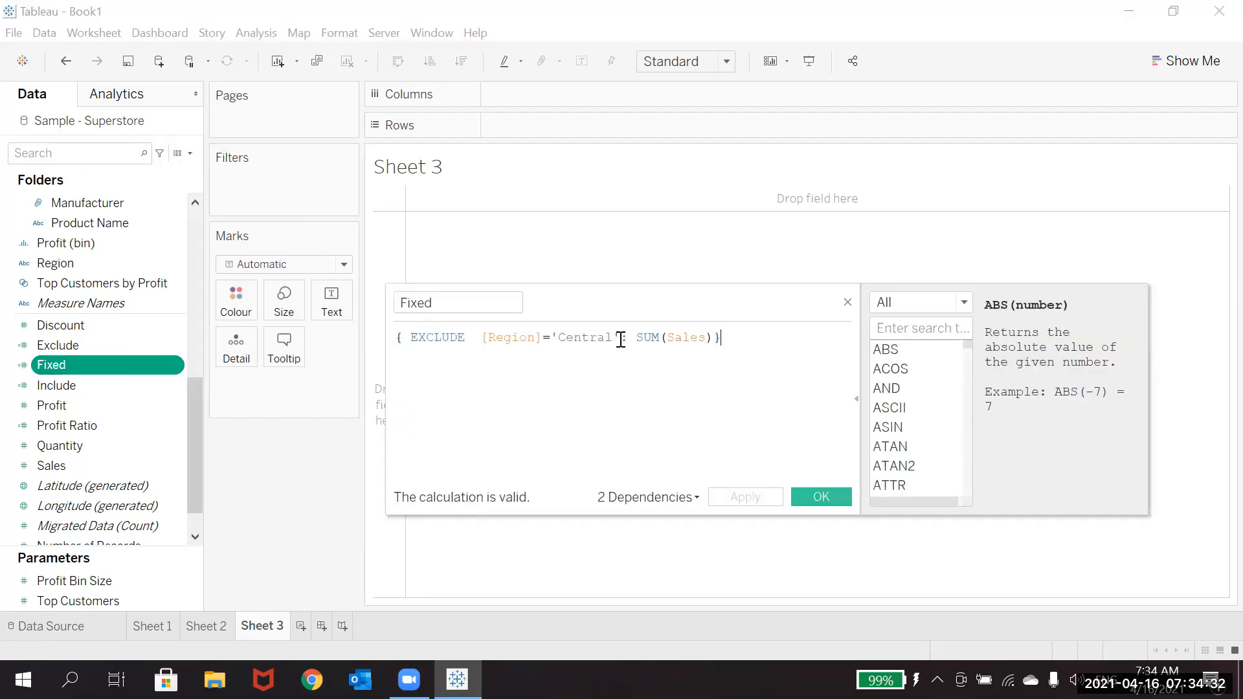
{"action": "key", "text": "BackSpace"}
{"action": "key", "text": "BackSpace"}
{"action": "key", "text": "BackSpace"}
{"action": "key", "text": "BackSpace"}
{"action": "key", "text": "BackSpace"}
{"action": "key", "text": "BackSpace"}
{"action": "key", "text": "BackSpace"}
{"action": "key", "text": "BackSpace"}
{"action": "key", "text": "BackSpace"}
{"action": "key", "text": "BackSpace"}
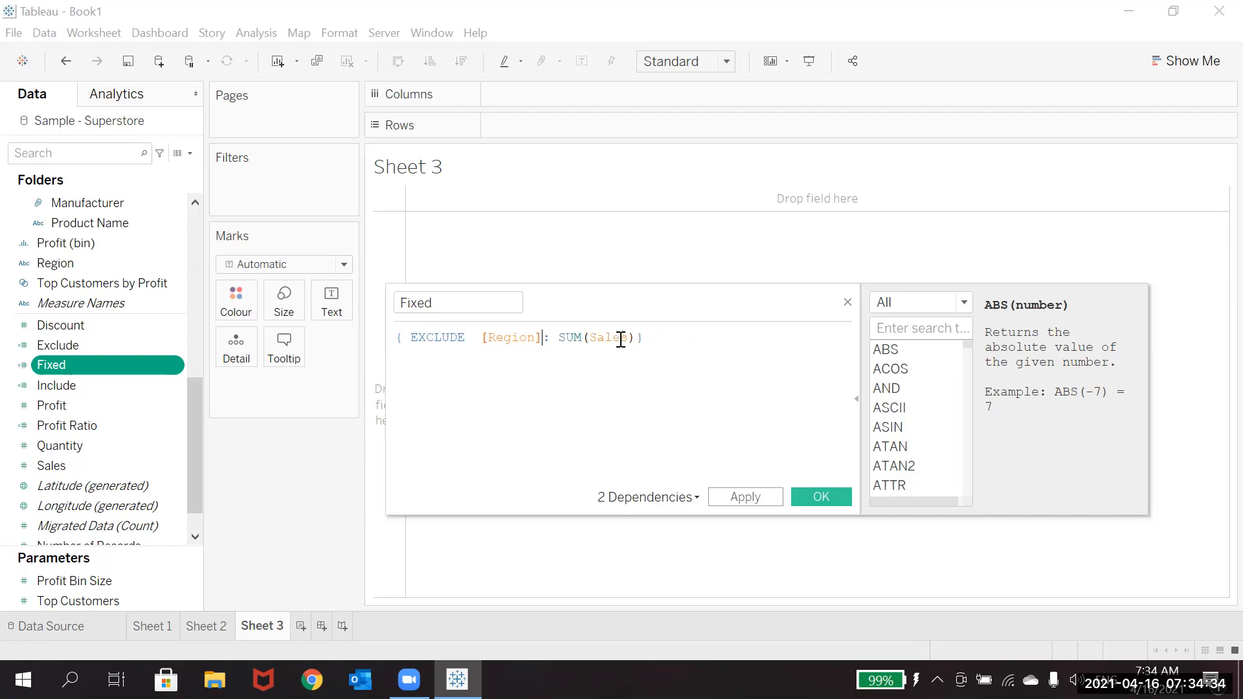
{"action": "left_click", "coordinate": [821, 497]}
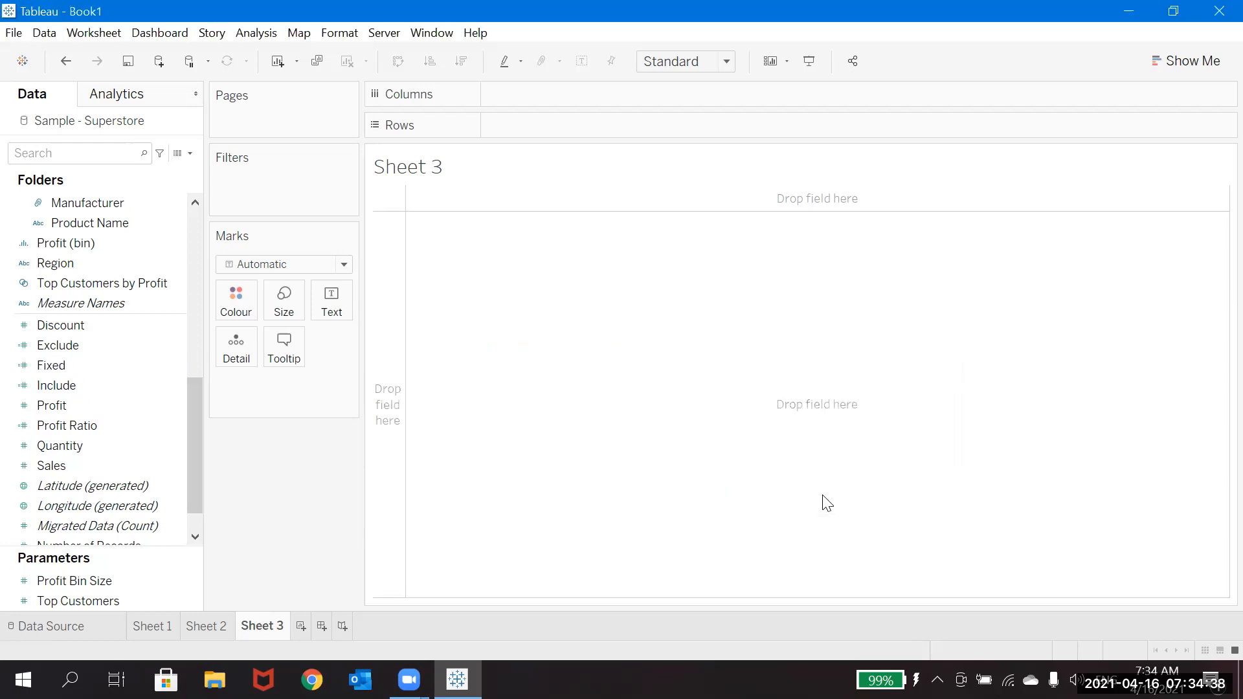
Step: Change the Fixed calculation's keyword from EXCLUDE to FIXED, giving { FIXED [Region]: SUM(Sales)}, and save it
{"action": "left_click", "coordinate": [131, 365]}
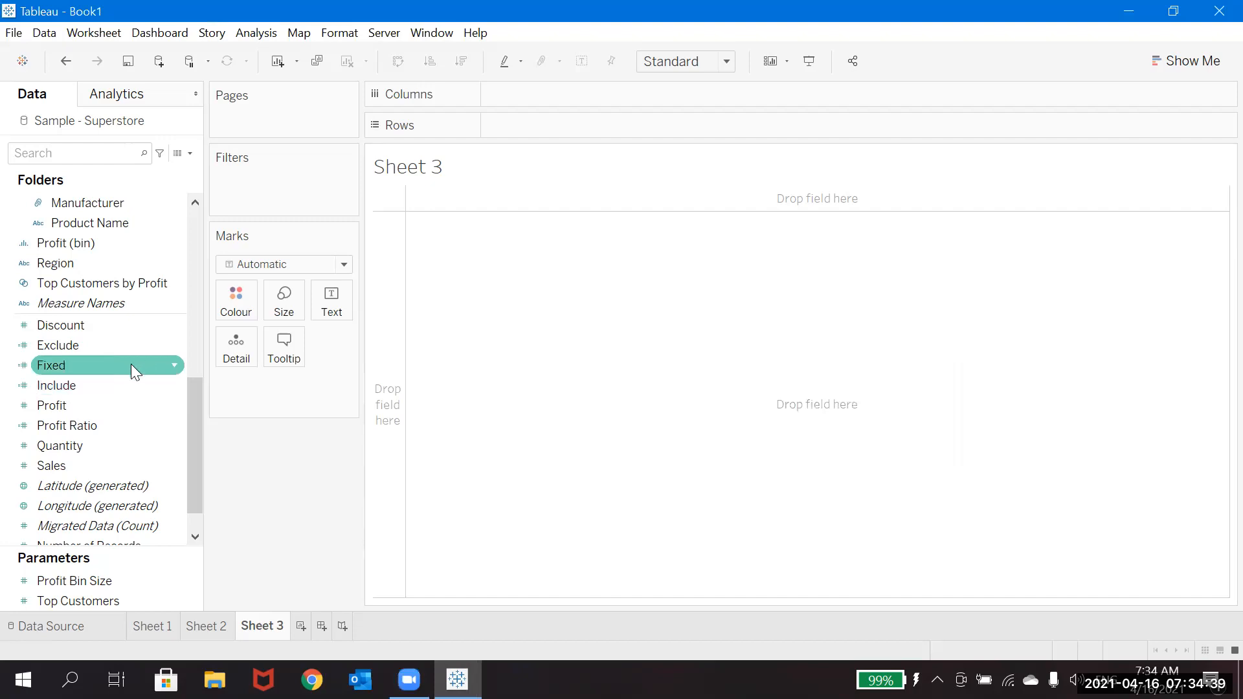
{"action": "left_click", "coordinate": [175, 367]}
{"action": "left_click", "coordinate": [252, 92]}
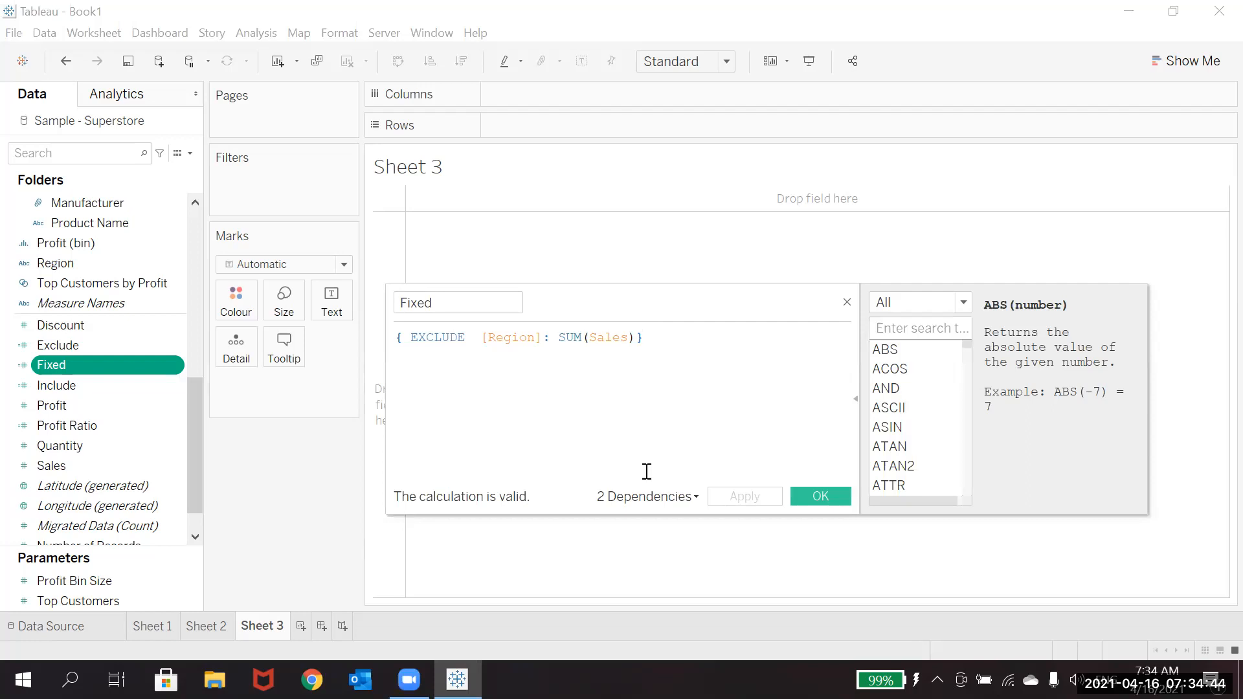
{"action": "left_click", "coordinate": [471, 337]}
{"action": "key", "text": "BackSpace"}
{"action": "key", "text": "BackSpace"}
{"action": "key", "text": "BackSpace"}
{"action": "key", "text": "BackSpace"}
{"action": "key", "text": "BackSpace"}
{"action": "key", "text": "BackSpace"}
{"action": "key", "text": "BackSpace"}
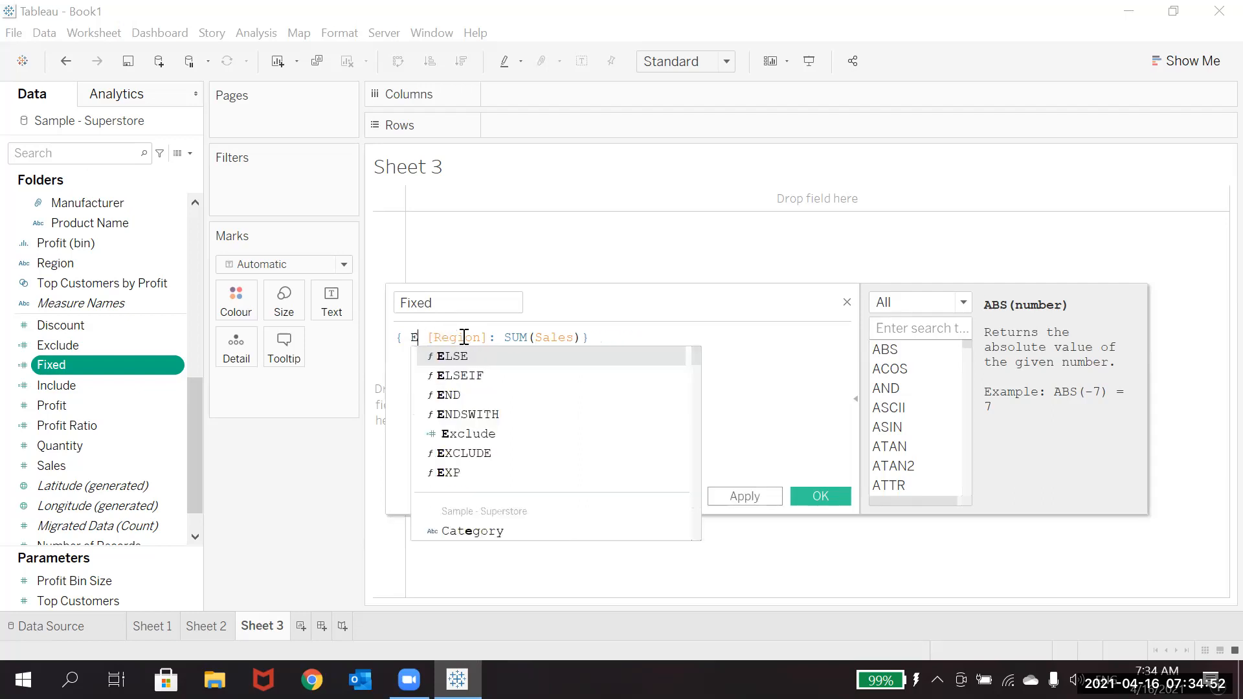
{"action": "type", "text": "Fi"}
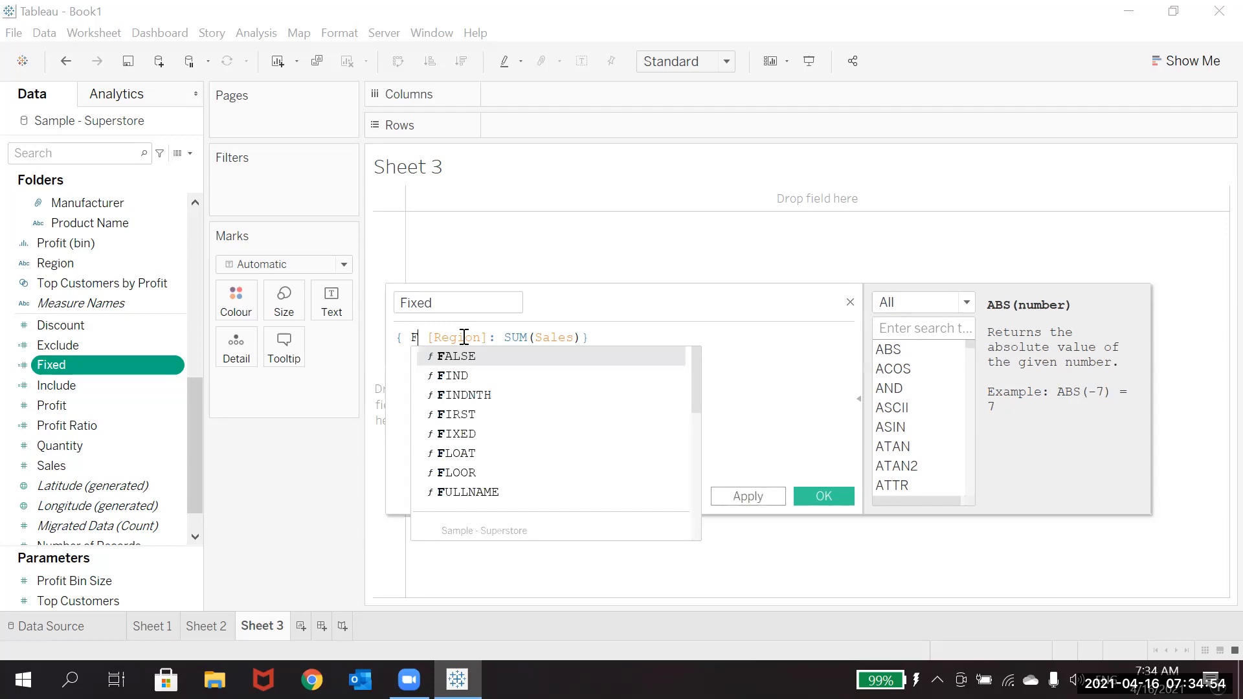
{"action": "key", "text": "Up"}
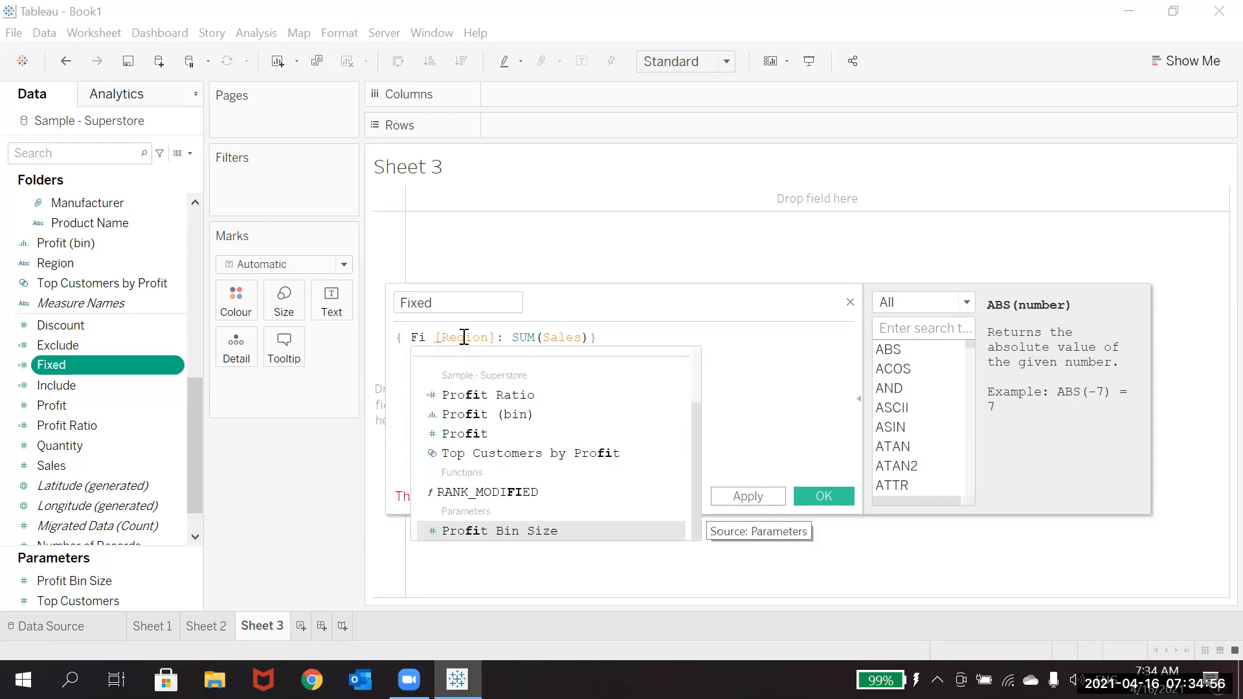
{"action": "key", "text": "BackSpace"}
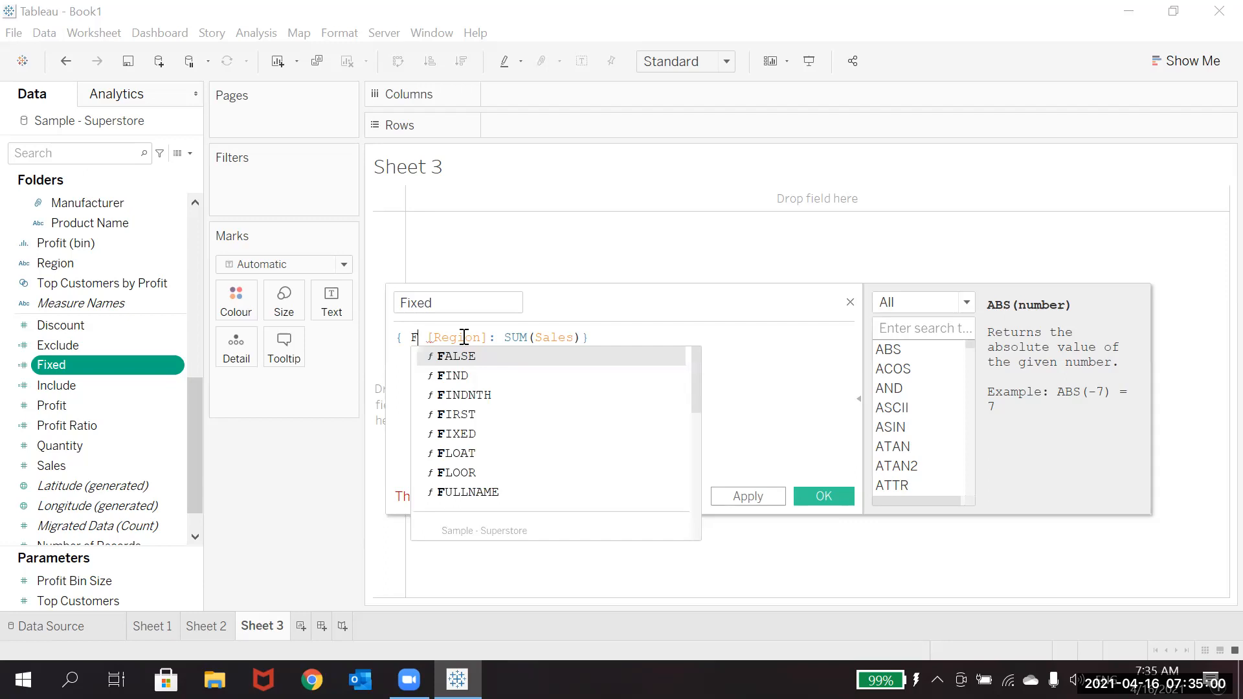
{"action": "type", "text": "IXED"}
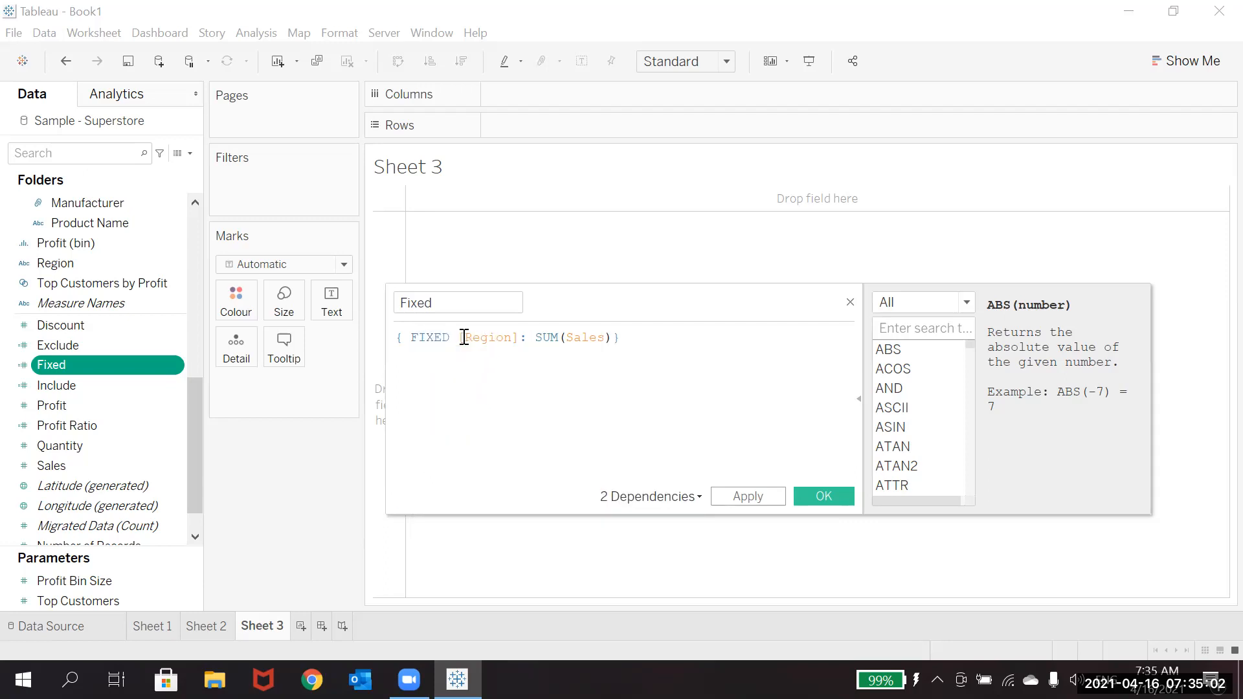
{"action": "left_click", "coordinate": [818, 496]}
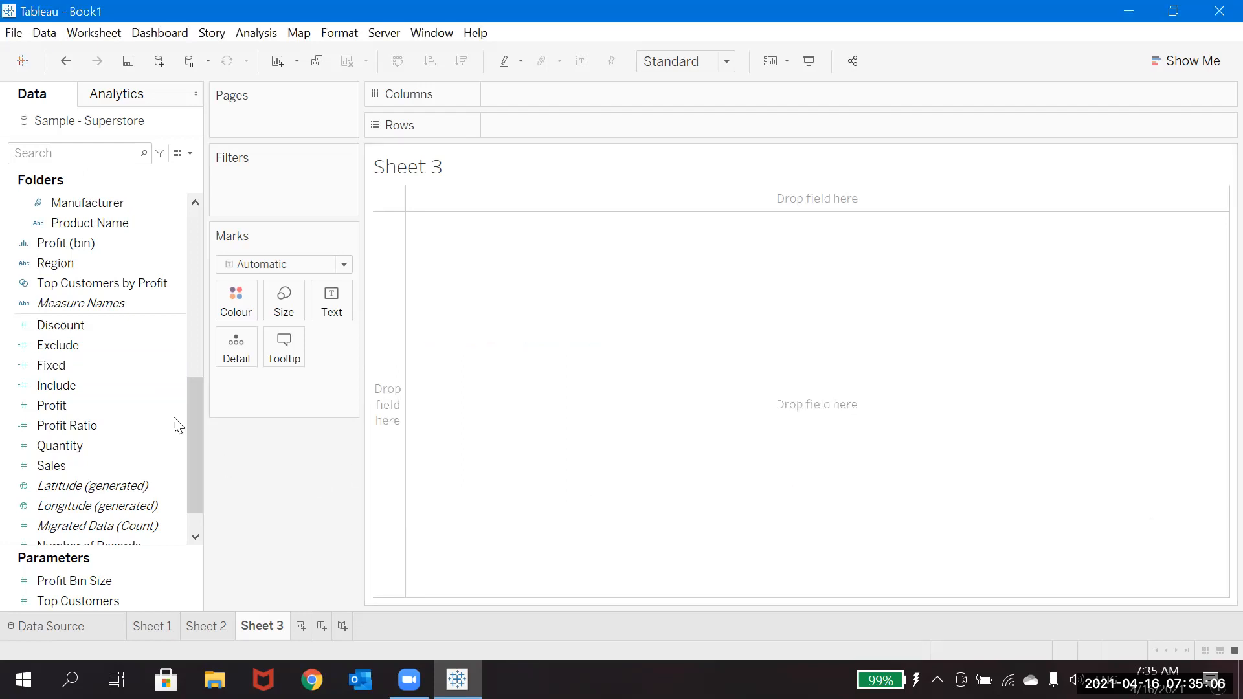
Step: Place the Fixed, Exclude and Include calculations side by side on the Rows shelf of Sheet 3
{"action": "mouse_move", "coordinate": [106, 367]}
{"action": "left_mouse_down"}
{"action": "mouse_move", "coordinate": [522, 174]}
{"action": "mouse_move", "coordinate": [578, 135]}
{"action": "left_mouse_up"}
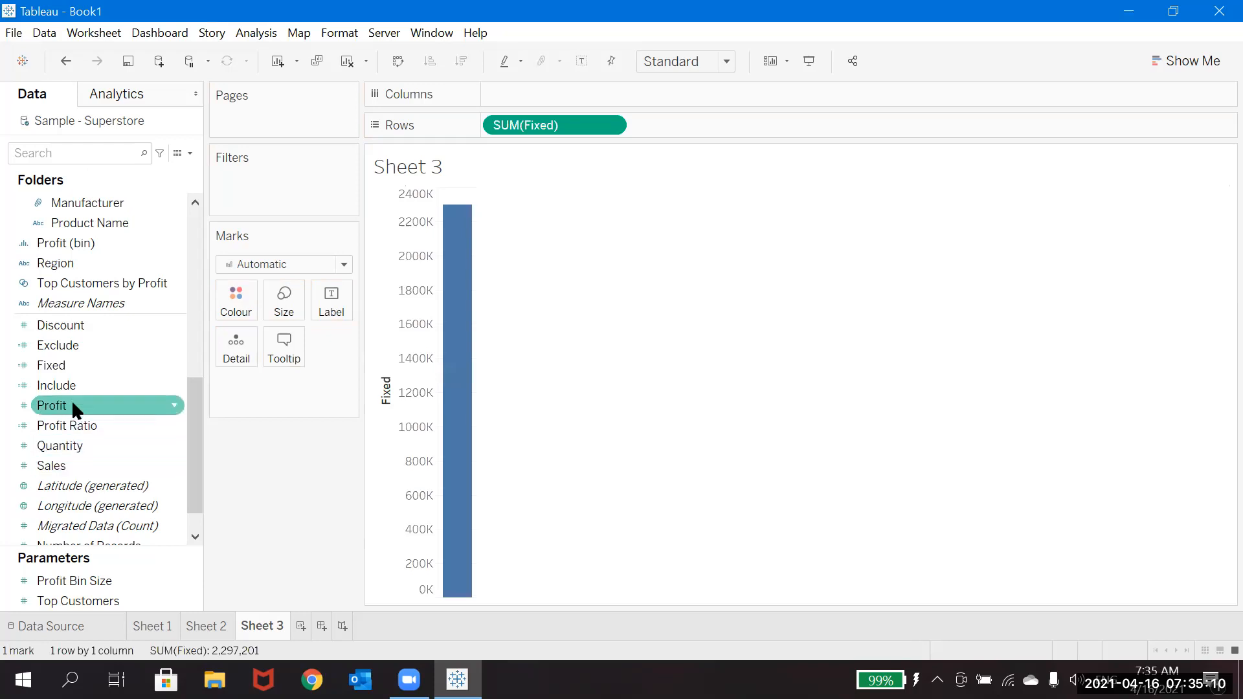
{"action": "left_click_drag", "start_coordinate": [63, 345], "coordinate": [734, 128]}
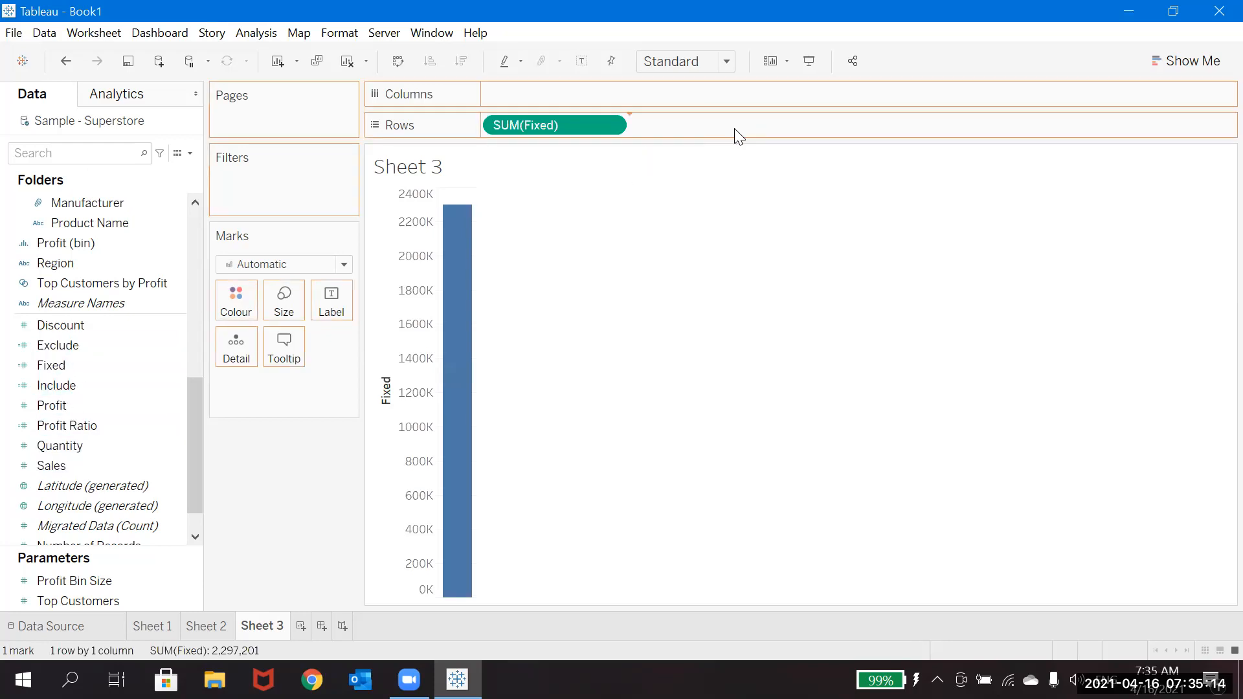
{"action": "left_click_drag", "start_coordinate": [77, 382], "coordinate": [843, 115]}
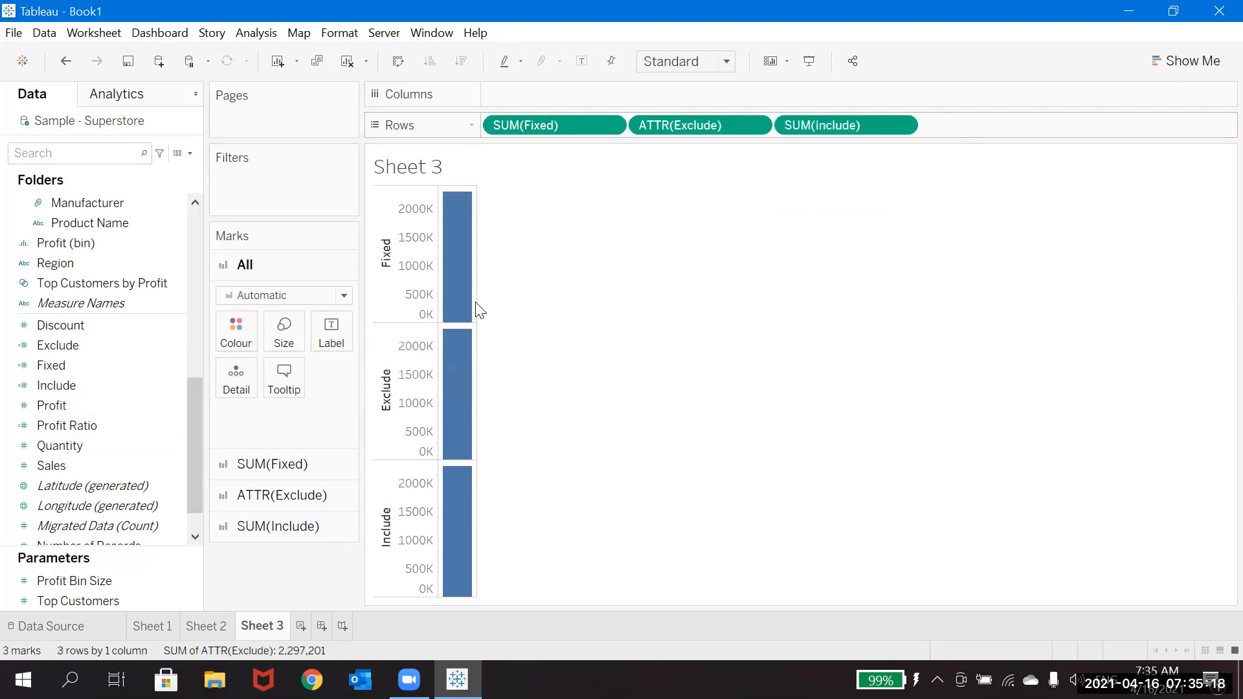
Step: Remove the ='Central' condition from the Exclude calculation, save it, and take Exclude off the Rows shelf
{"action": "right_click", "coordinate": [175, 346]}
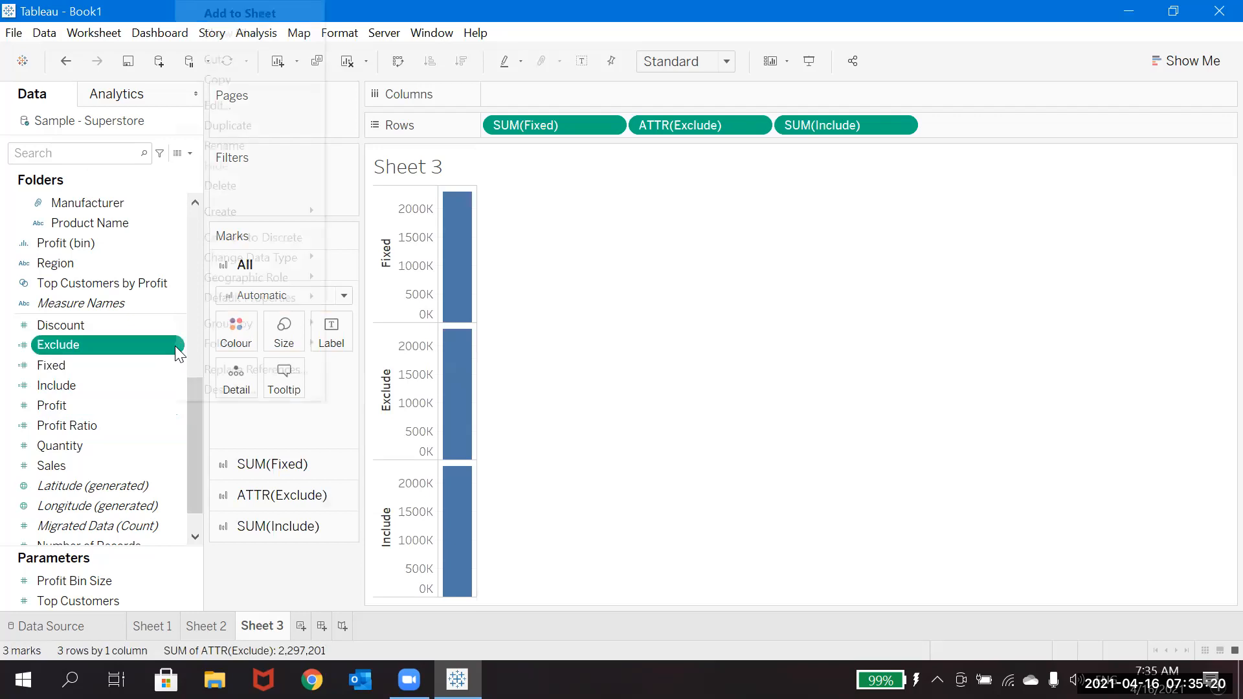
{"action": "left_click", "coordinate": [243, 106]}
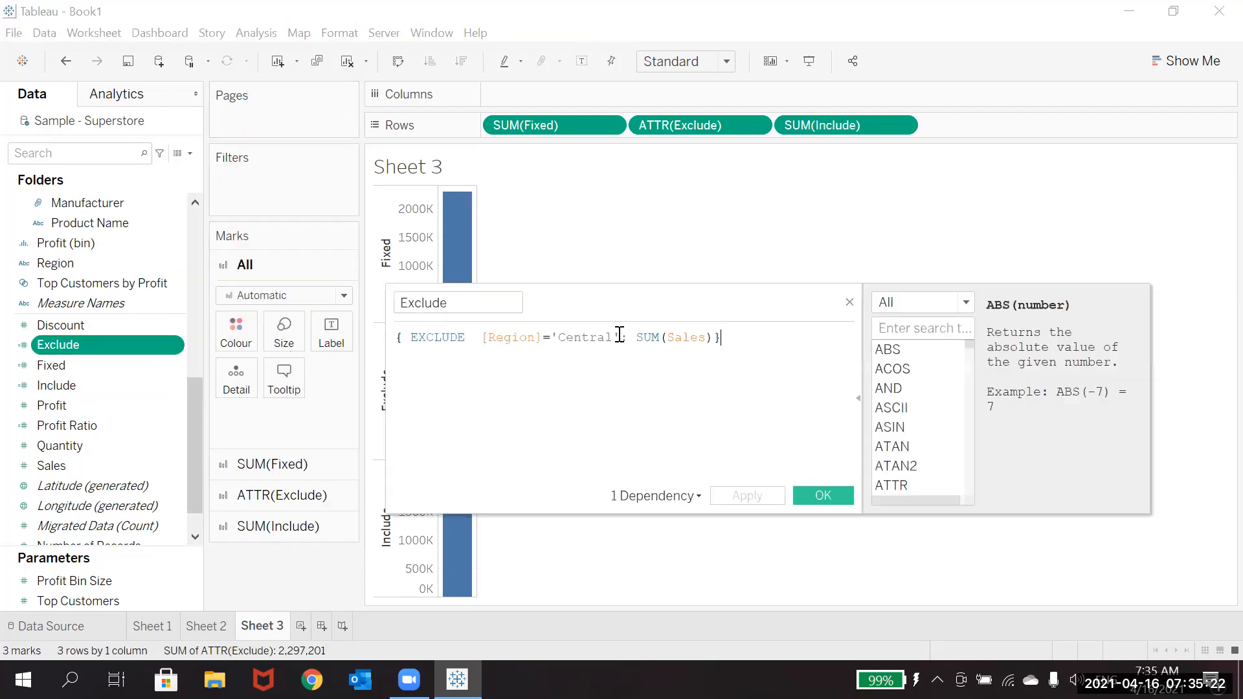
{"action": "key", "text": "BackSpace"}
{"action": "key", "text": "BackSpace"}
{"action": "key", "text": "BackSpace"}
{"action": "key", "text": "BackSpace"}
{"action": "key", "text": "BackSpace"}
{"action": "key", "text": "BackSpace"}
{"action": "key", "text": "BackSpace"}
{"action": "key", "text": "BackSpace"}
{"action": "key", "text": "BackSpace"}
{"action": "key", "text": "BackSpace"}
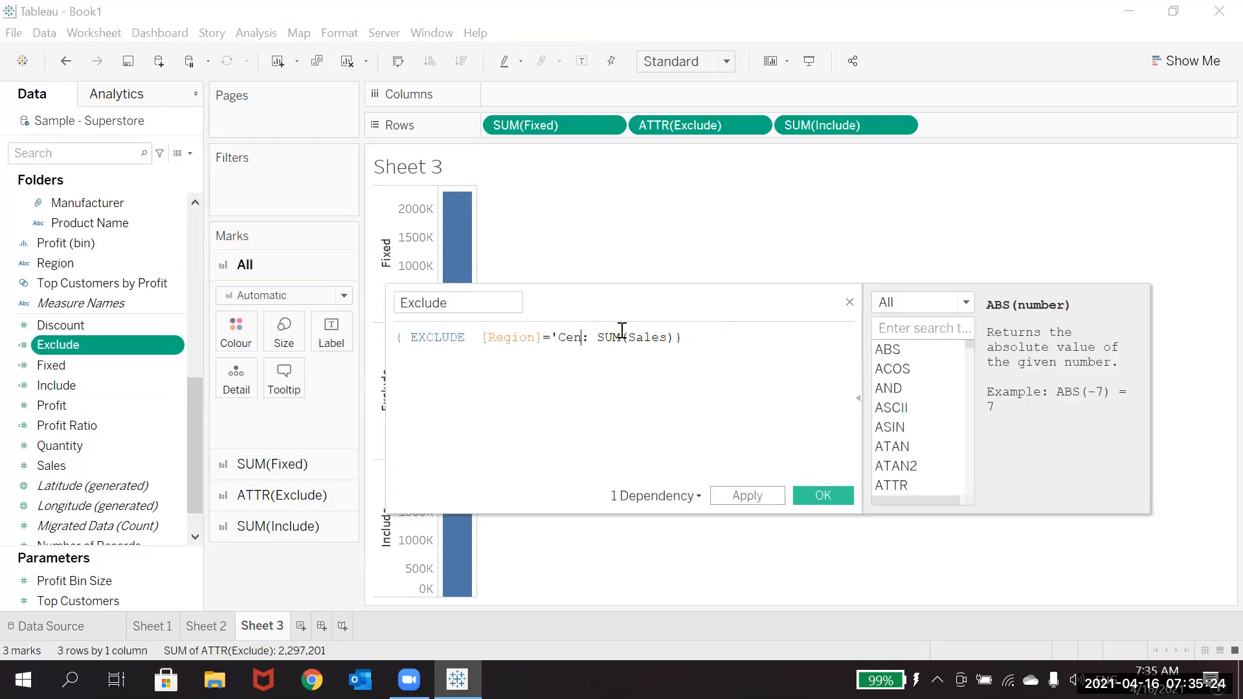
{"action": "left_click", "coordinate": [744, 493]}
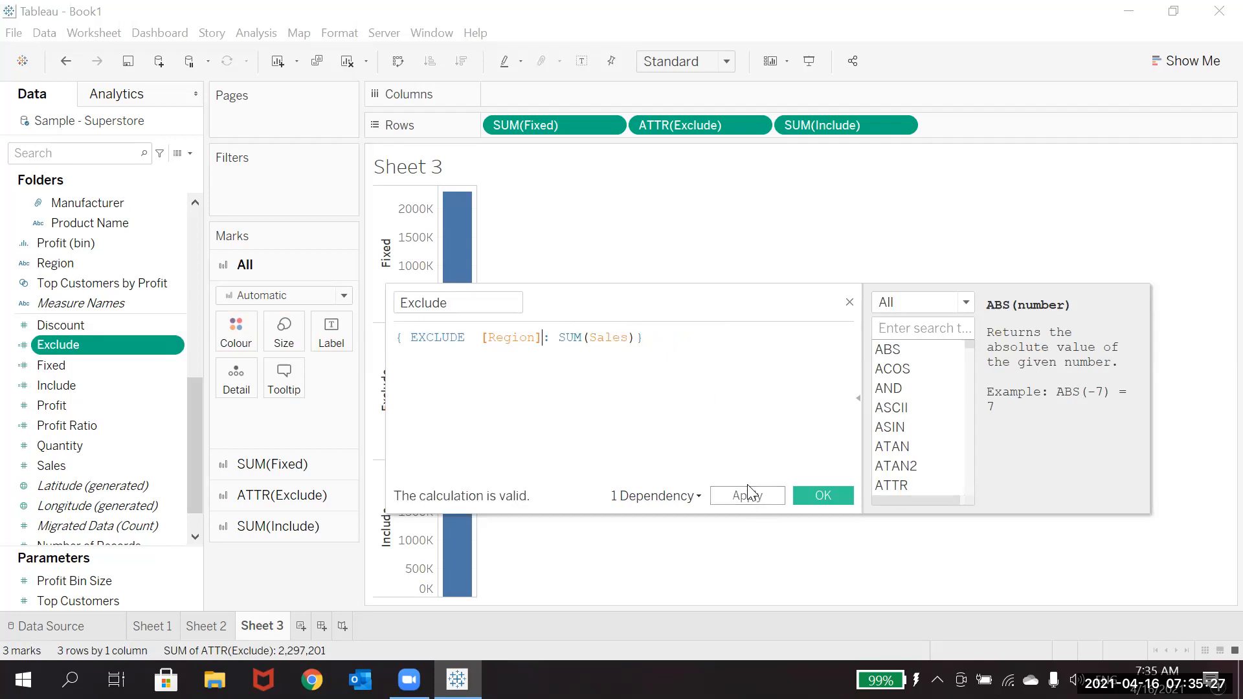
{"action": "left_click", "coordinate": [824, 491]}
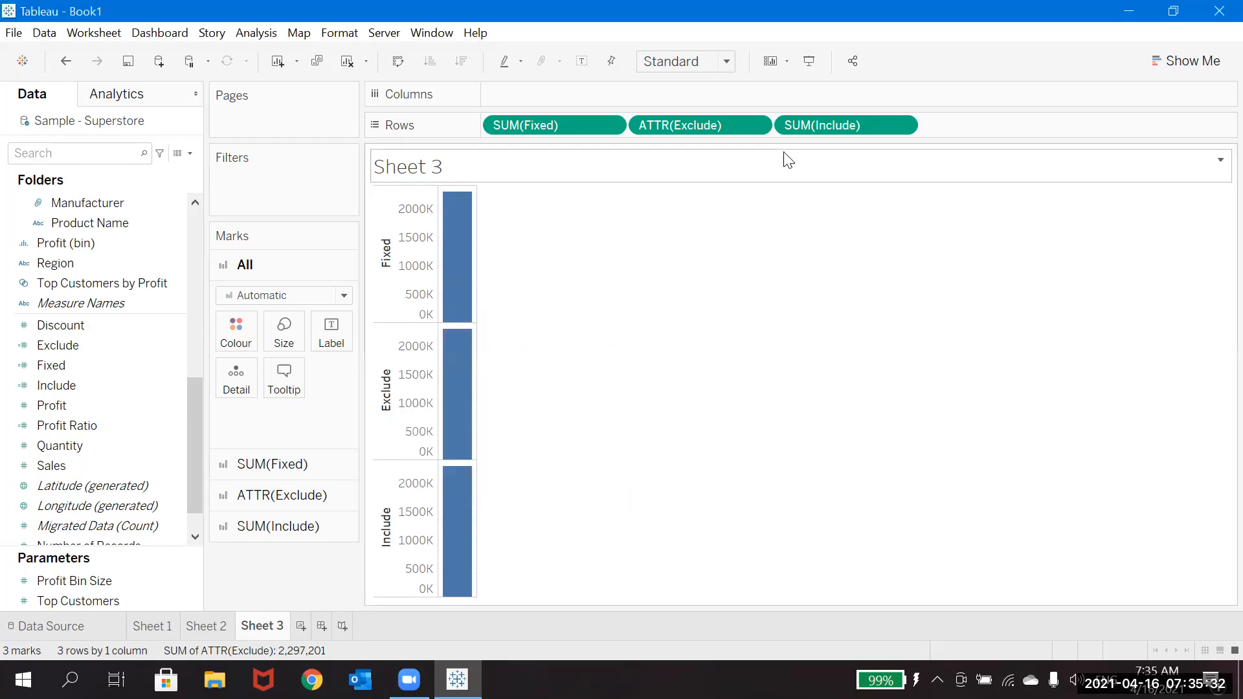
{"action": "left_click_drag", "start_coordinate": [694, 125], "coordinate": [394, 171]}
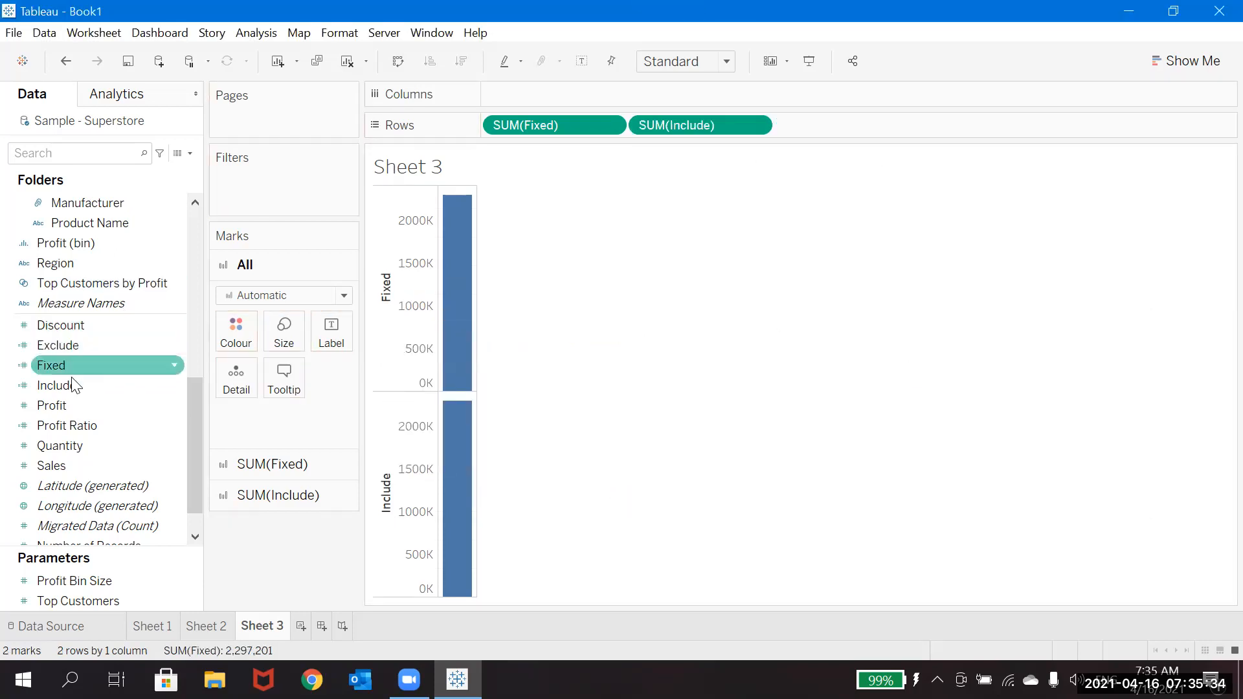
Step: Place Exclude between Fixed and Include on the Rows shelf and aggregate it as Sum
{"action": "left_click_drag", "start_coordinate": [71, 343], "coordinate": [618, 126]}
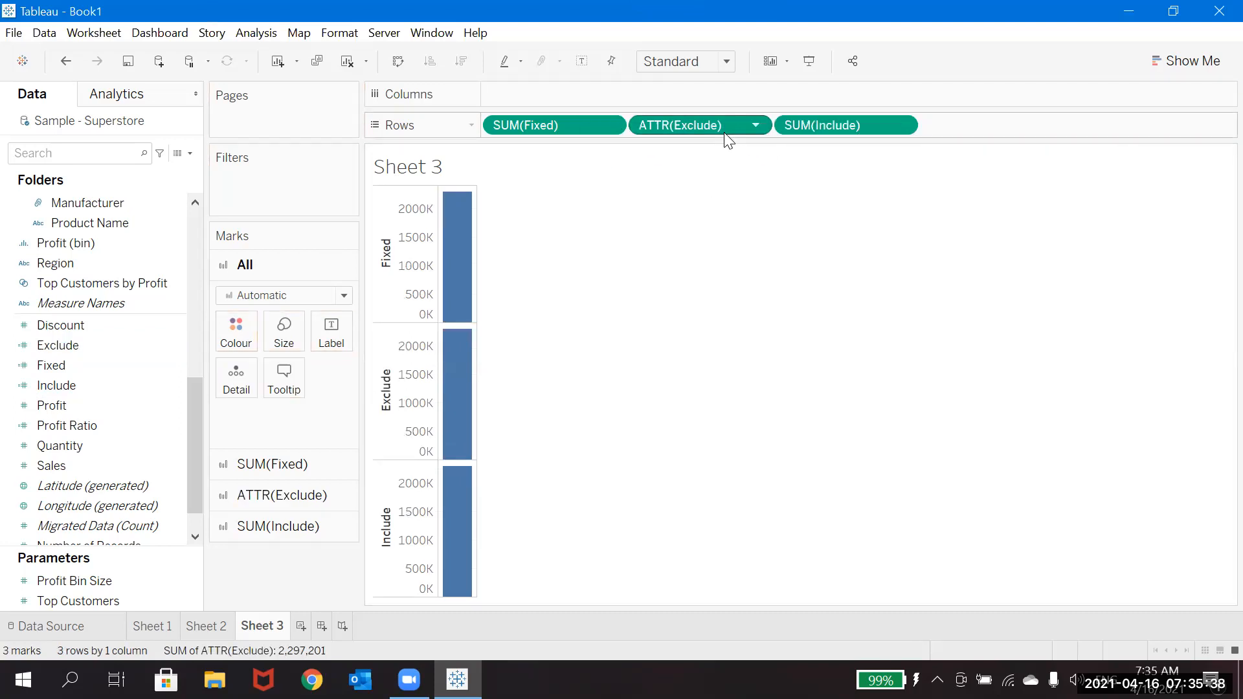
{"action": "left_click", "coordinate": [756, 125]}
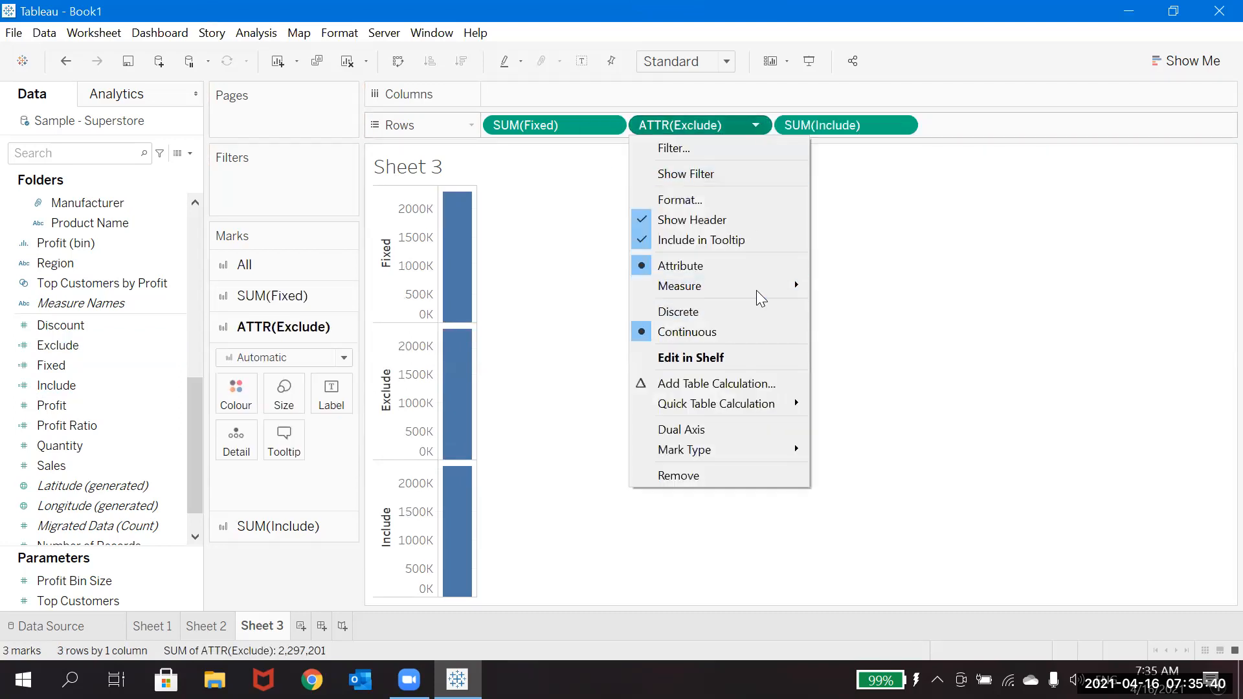
{"action": "mouse_move", "coordinate": [764, 285]}
{"action": "left_click", "coordinate": [860, 293]}
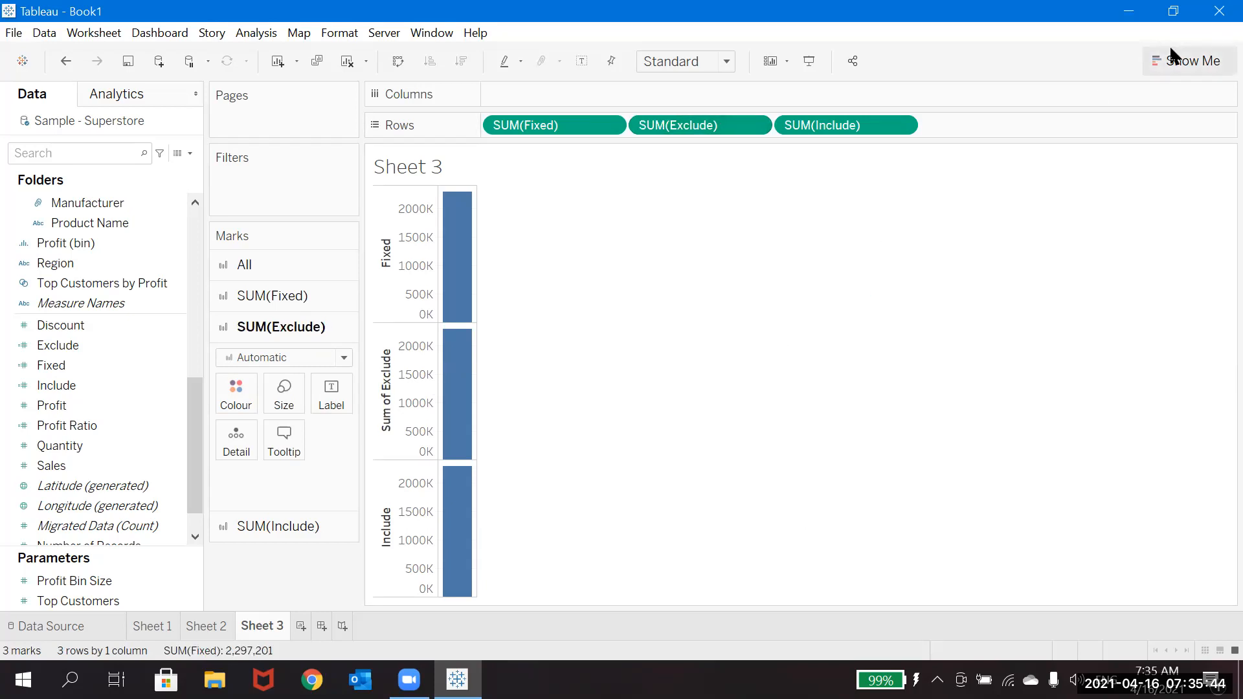
Step: Convert the Sheet 3 bar chart into a text table and swap its rows and columns
{"action": "left_click", "coordinate": [1186, 61]}
{"action": "left_click", "coordinate": [1089, 129]}
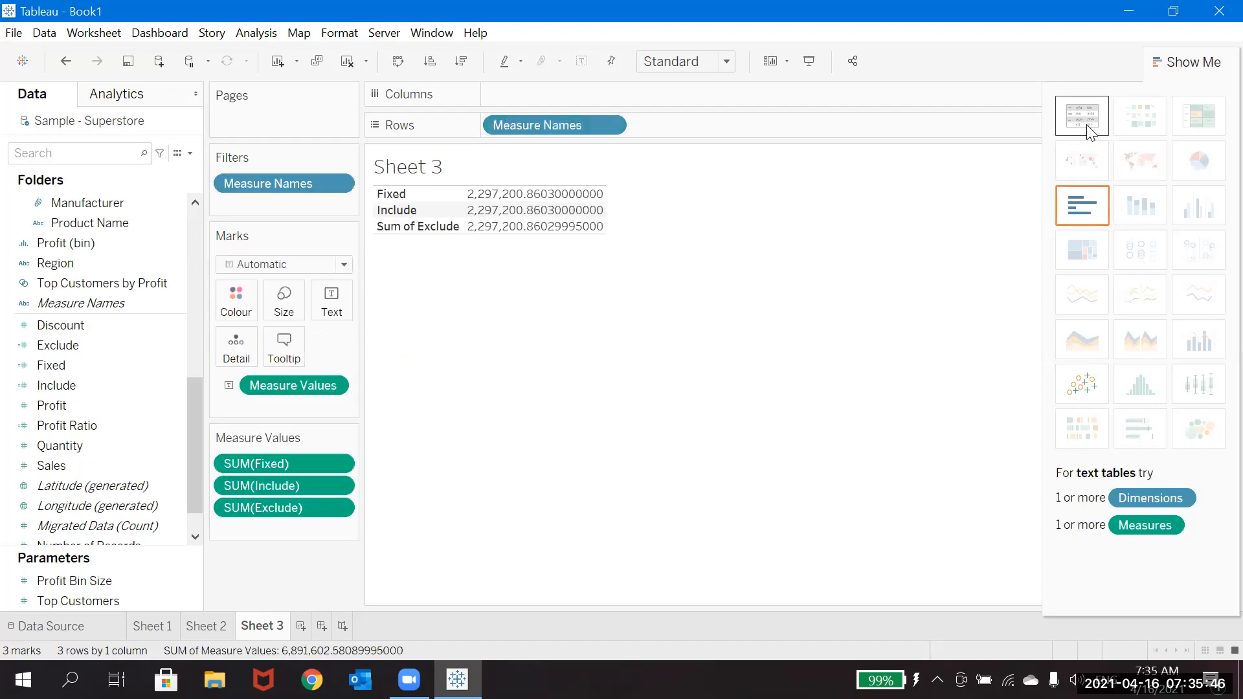
{"action": "left_click", "coordinate": [1208, 64]}
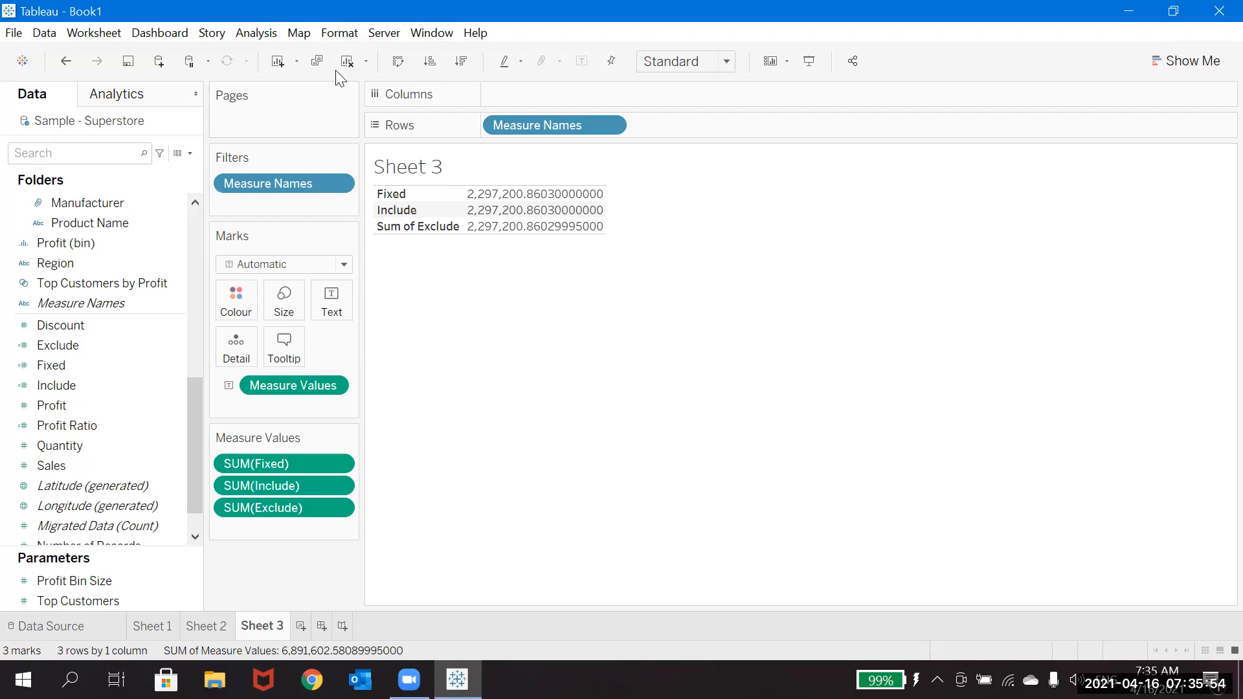
{"action": "left_click", "coordinate": [399, 62]}
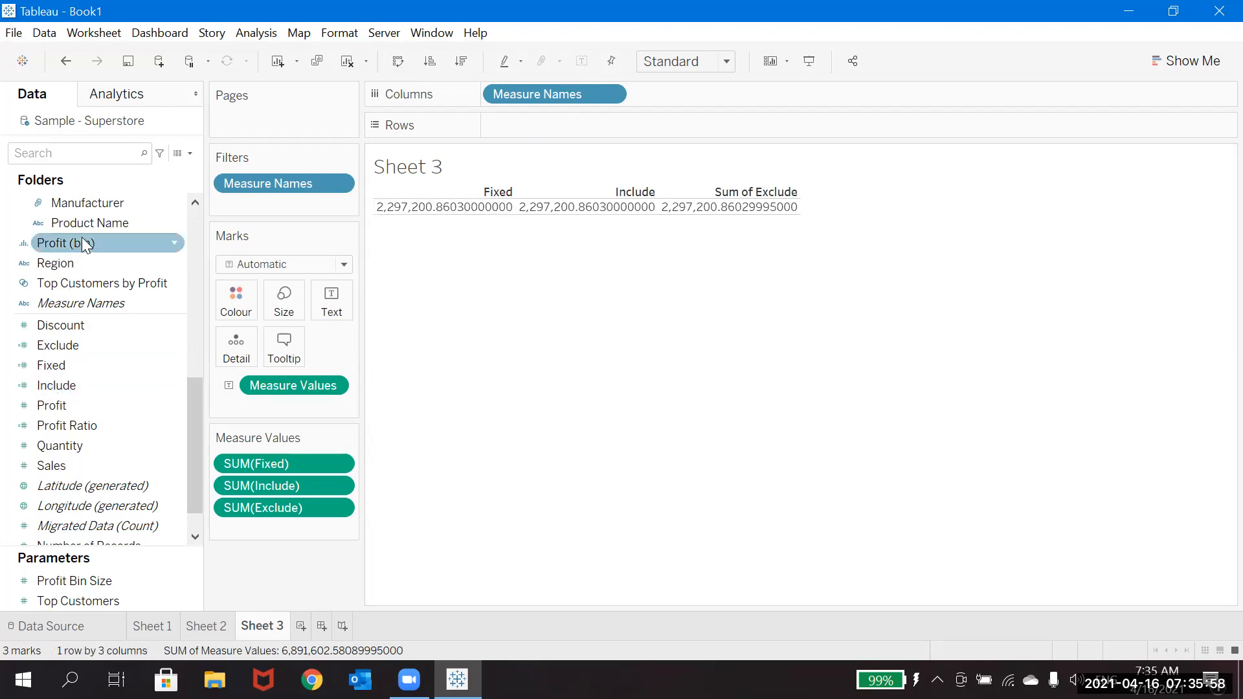
Step: Break the text table down by Region on the Rows shelf and widen its measure columns
{"action": "left_click_drag", "start_coordinate": [79, 263], "coordinate": [535, 129]}
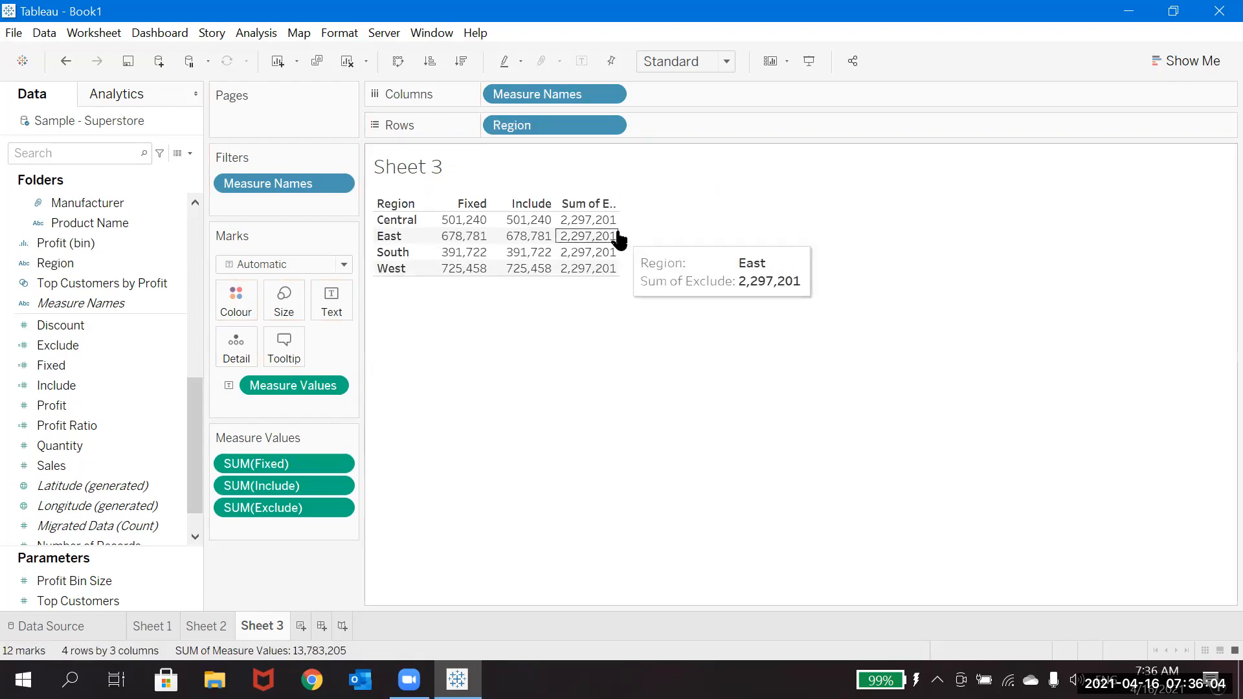
{"action": "left_click_drag", "start_coordinate": [617, 231], "coordinate": [690, 221]}
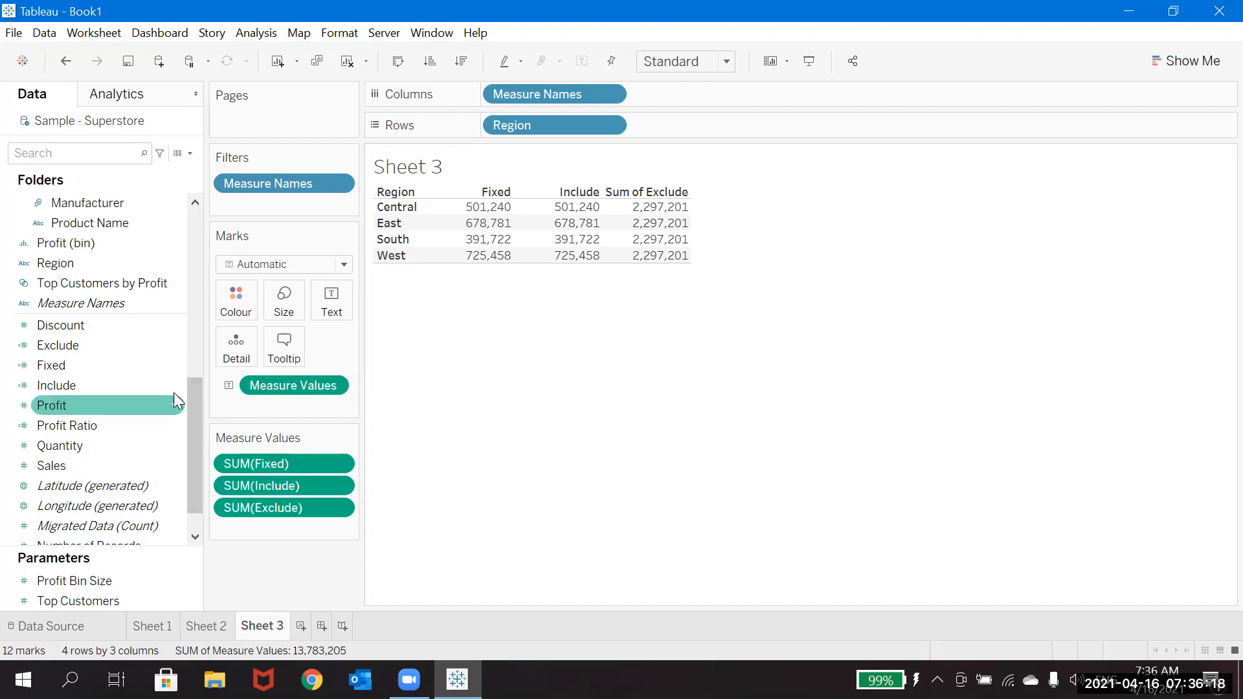
Step: Add the ='Central' condition after [Region] in the Fixed calculation, giving { FIXED [Region]='Central': SUM(Sales)}, and save it
{"action": "right_click", "coordinate": [176, 366]}
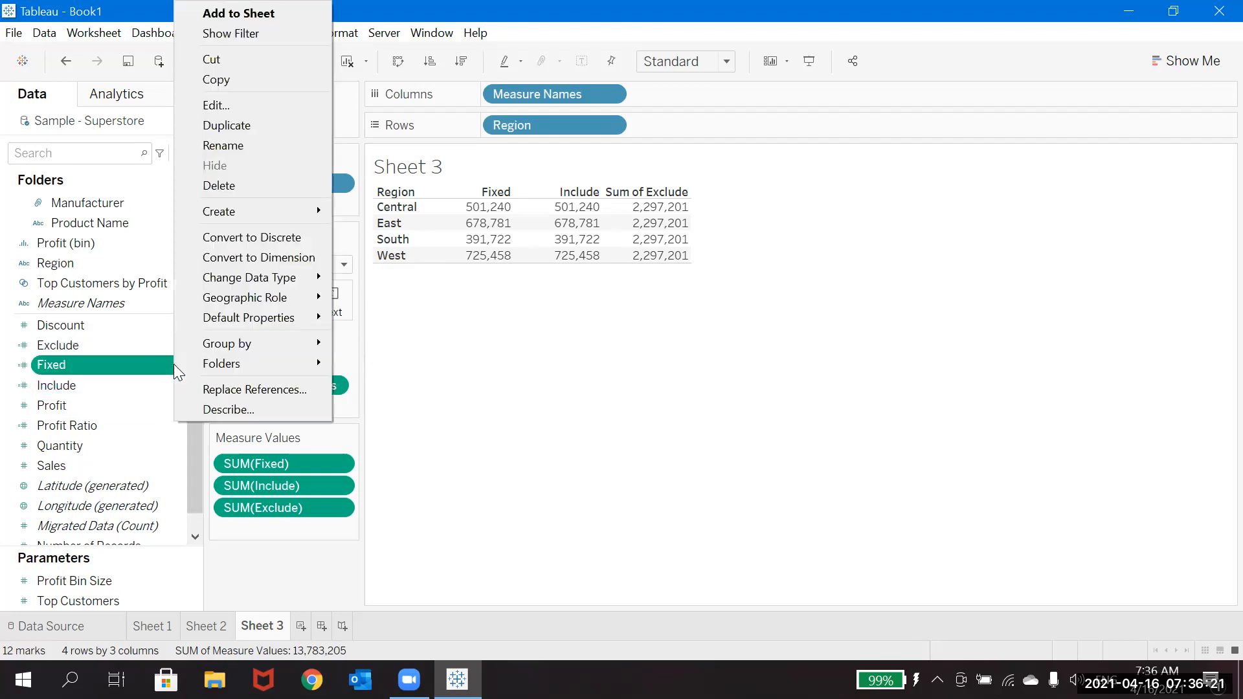
{"action": "left_click", "coordinate": [245, 103]}
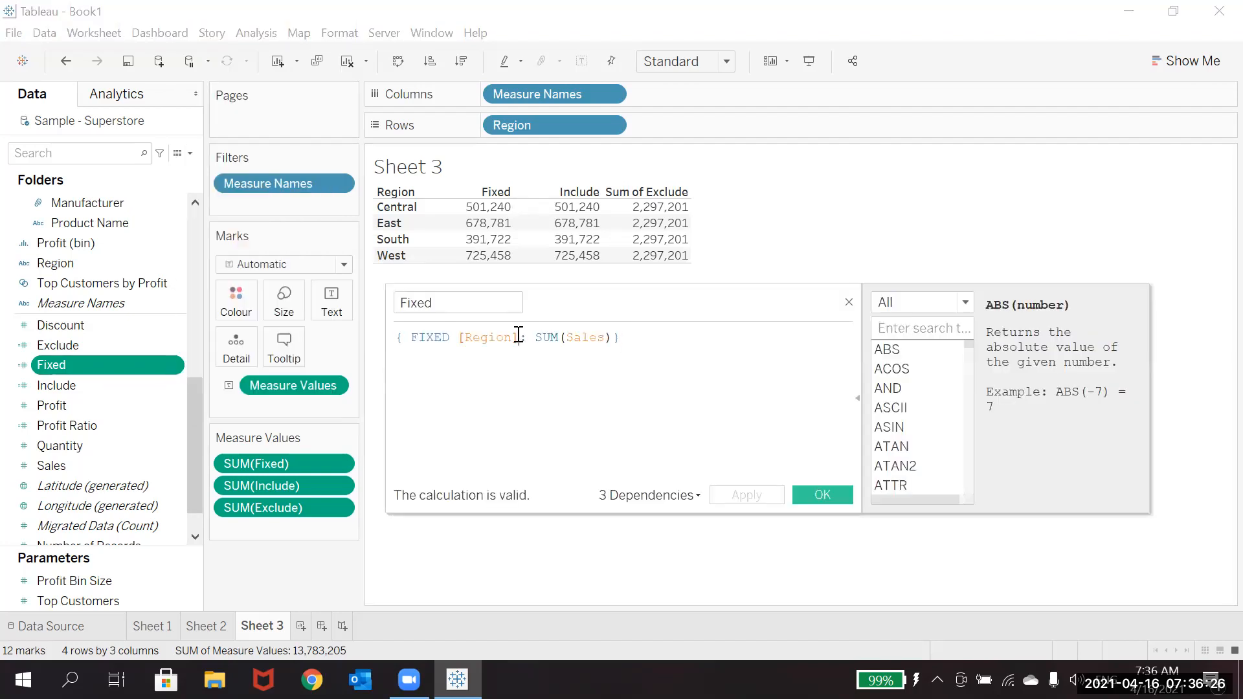
{"action": "left_click", "coordinate": [518, 337]}
{"action": "type", "text": "='Central"}
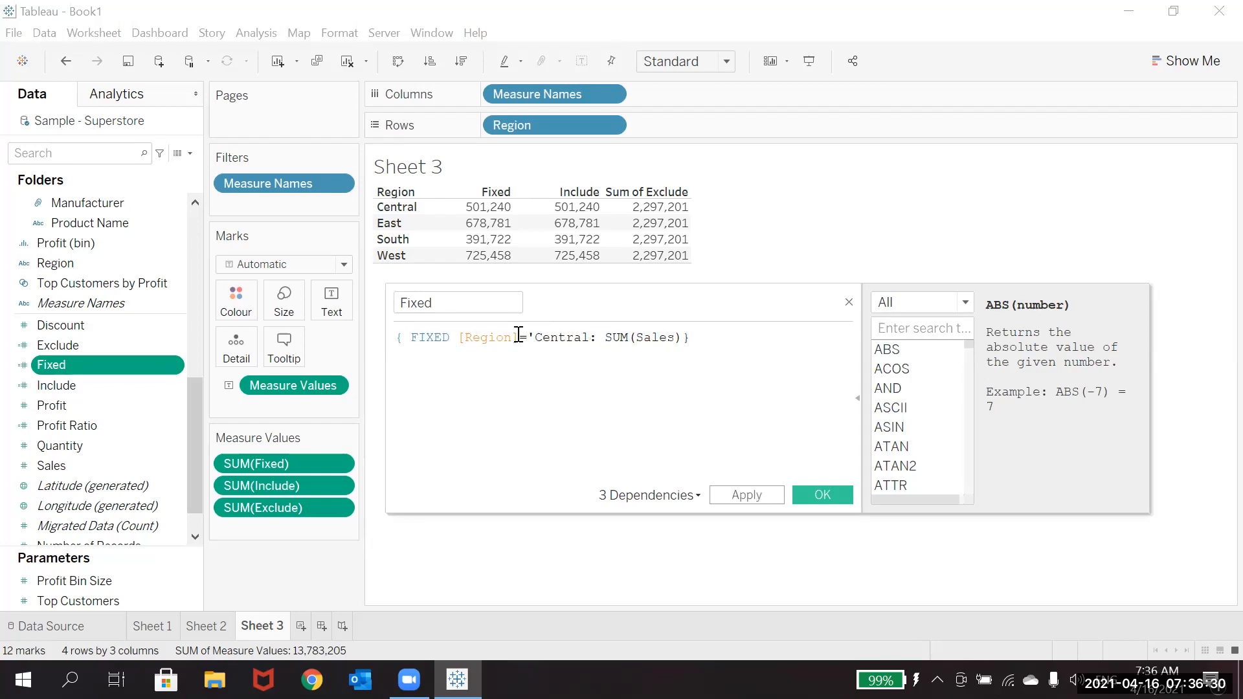
{"action": "type", "text": "'"}
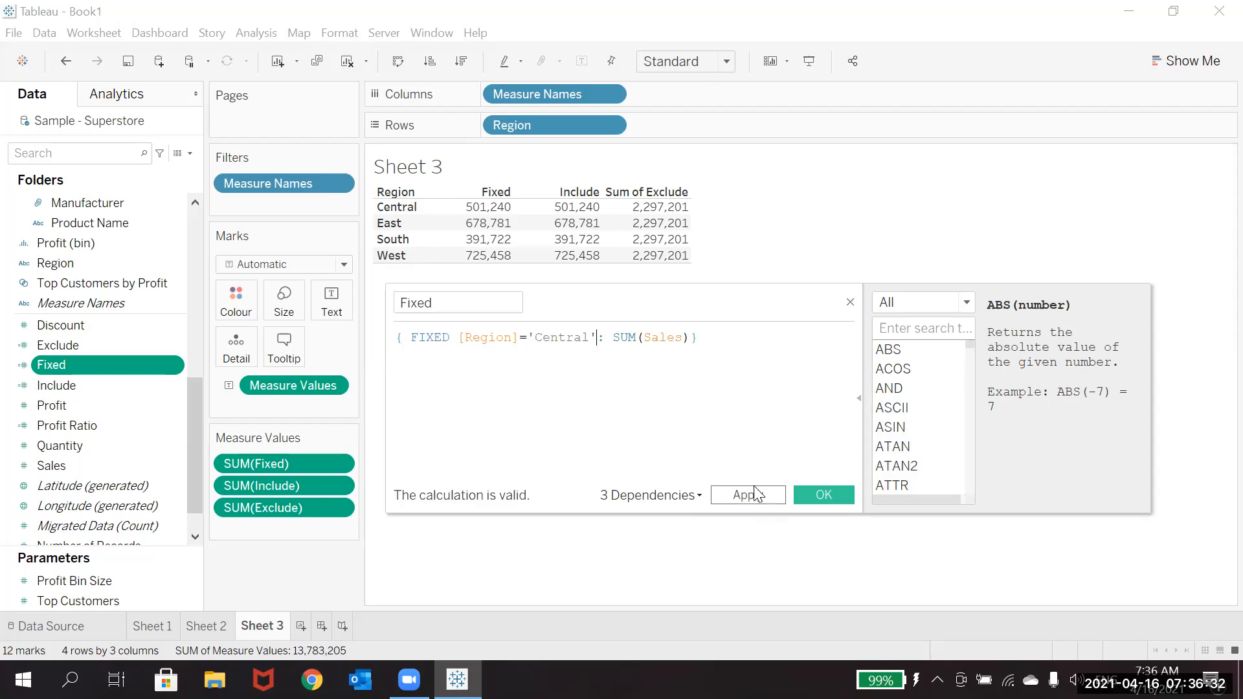
{"action": "left_click", "coordinate": [823, 495]}
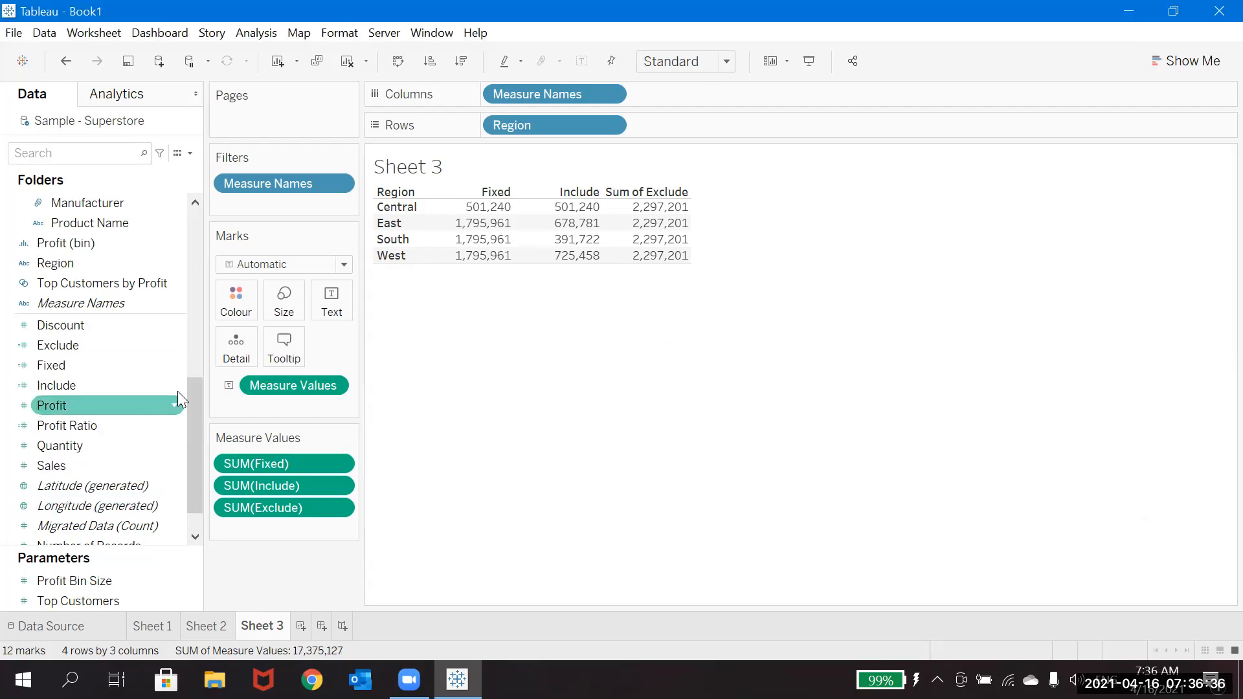
Step: Add the ='Central' condition after [Region] in the Include calculation, giving { INCLUDE [Region]='Central': SUM(Sales)}, and save it
{"action": "right_click", "coordinate": [179, 386]}
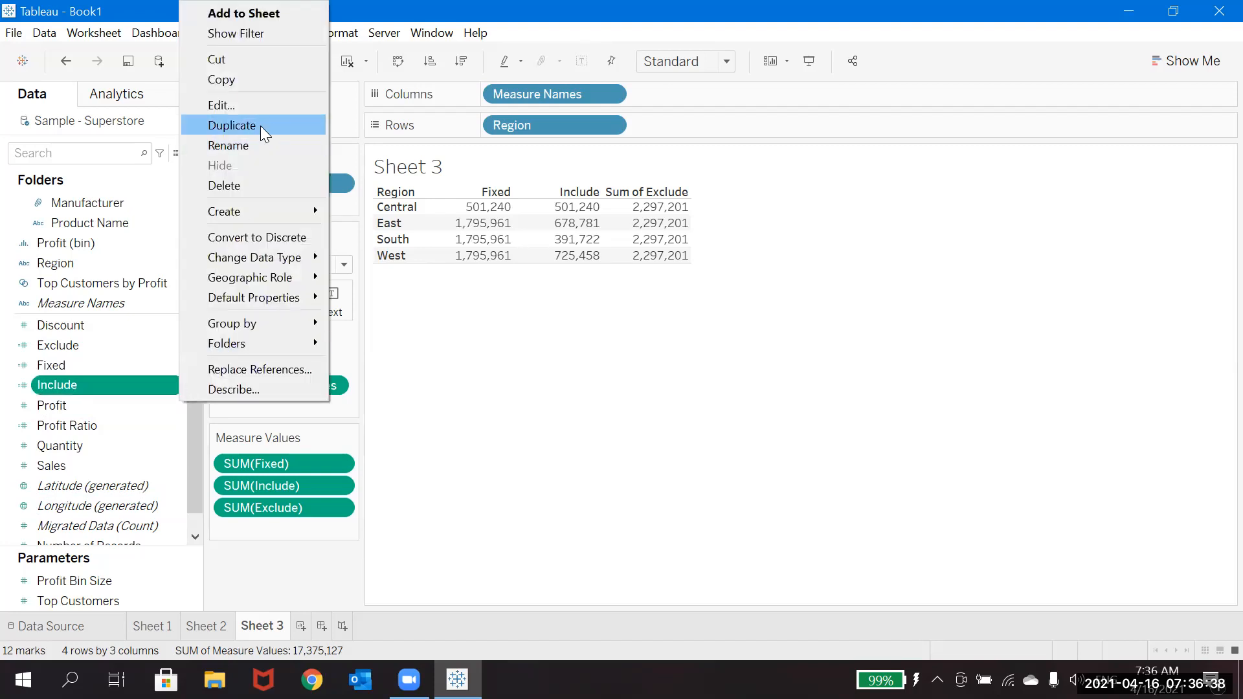
{"action": "left_click", "coordinate": [260, 107]}
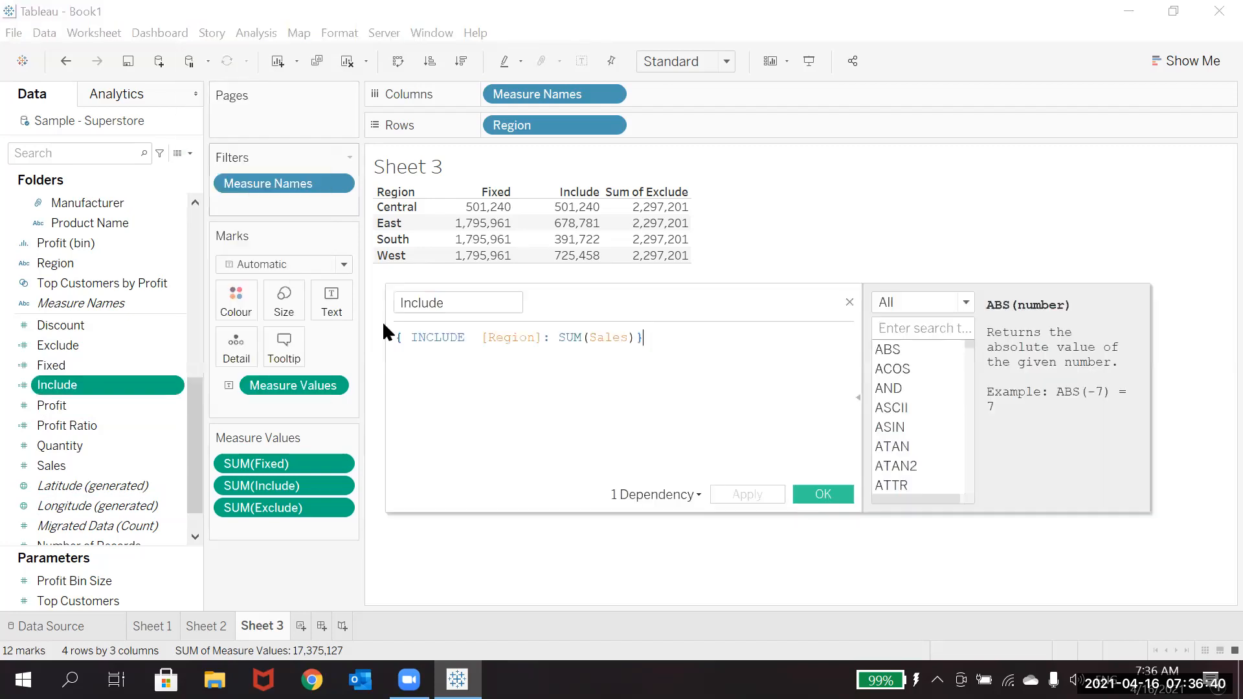
{"action": "left_click", "coordinate": [542, 337]}
{"action": "type", "text": "='C"}
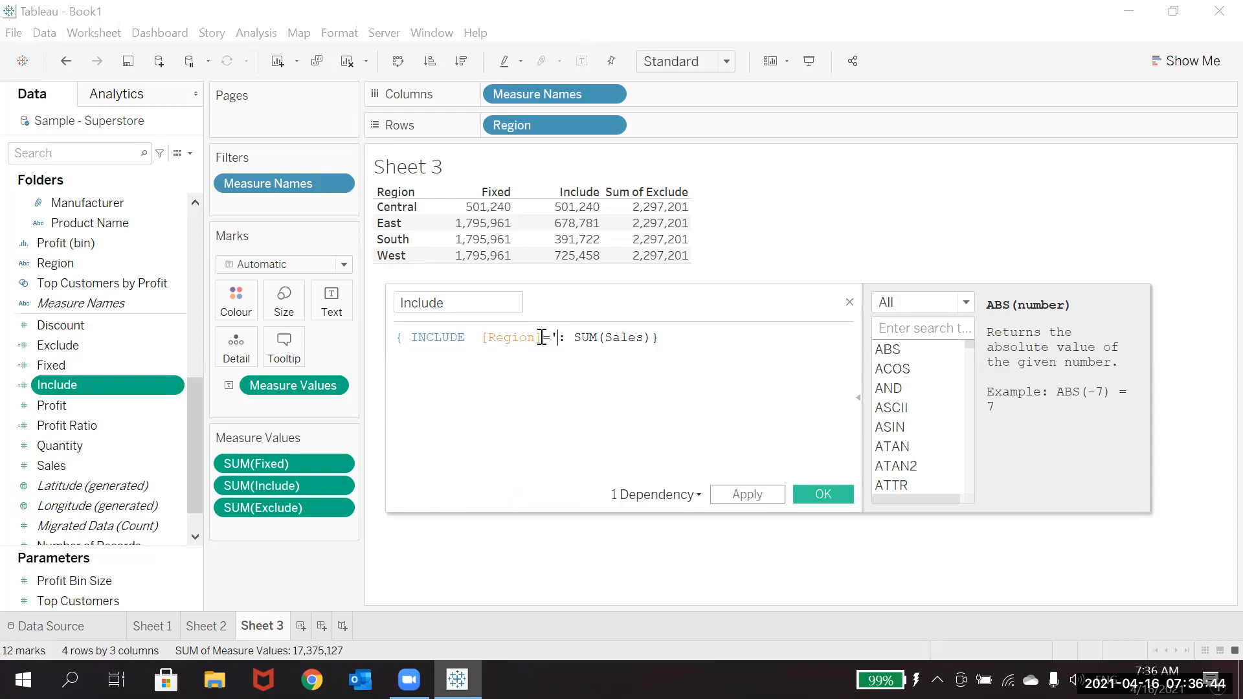
{"action": "type", "text": "entral'"}
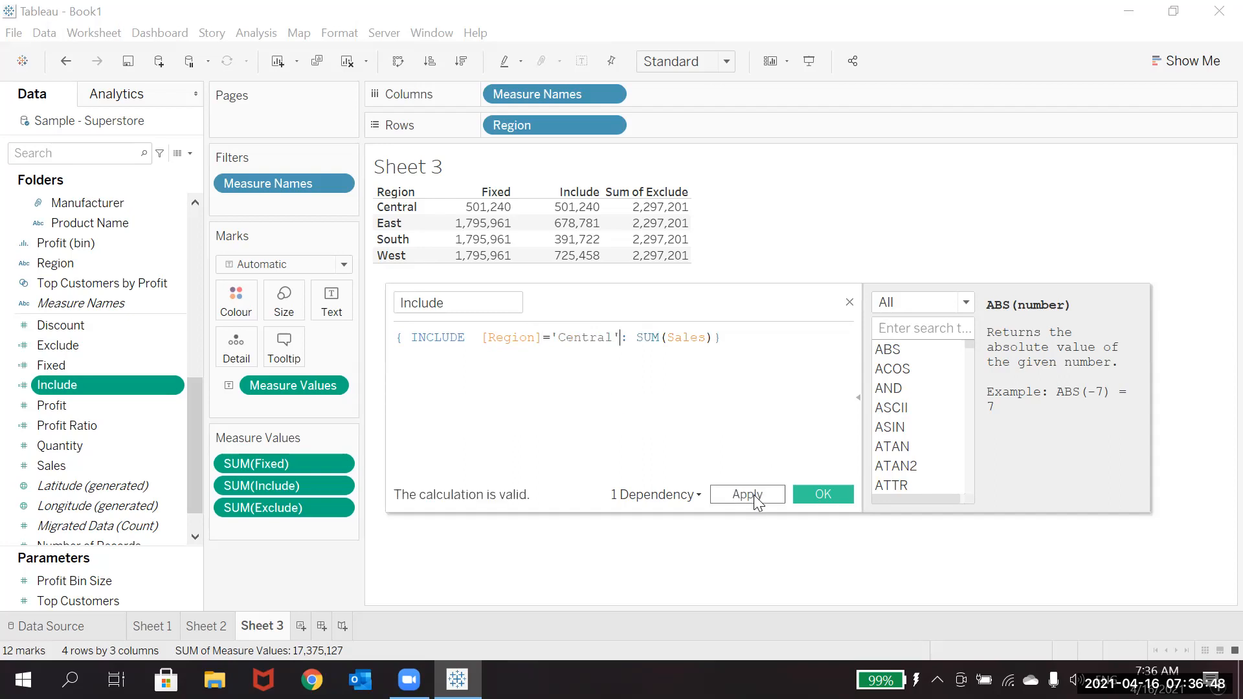
{"action": "left_click", "coordinate": [754, 494]}
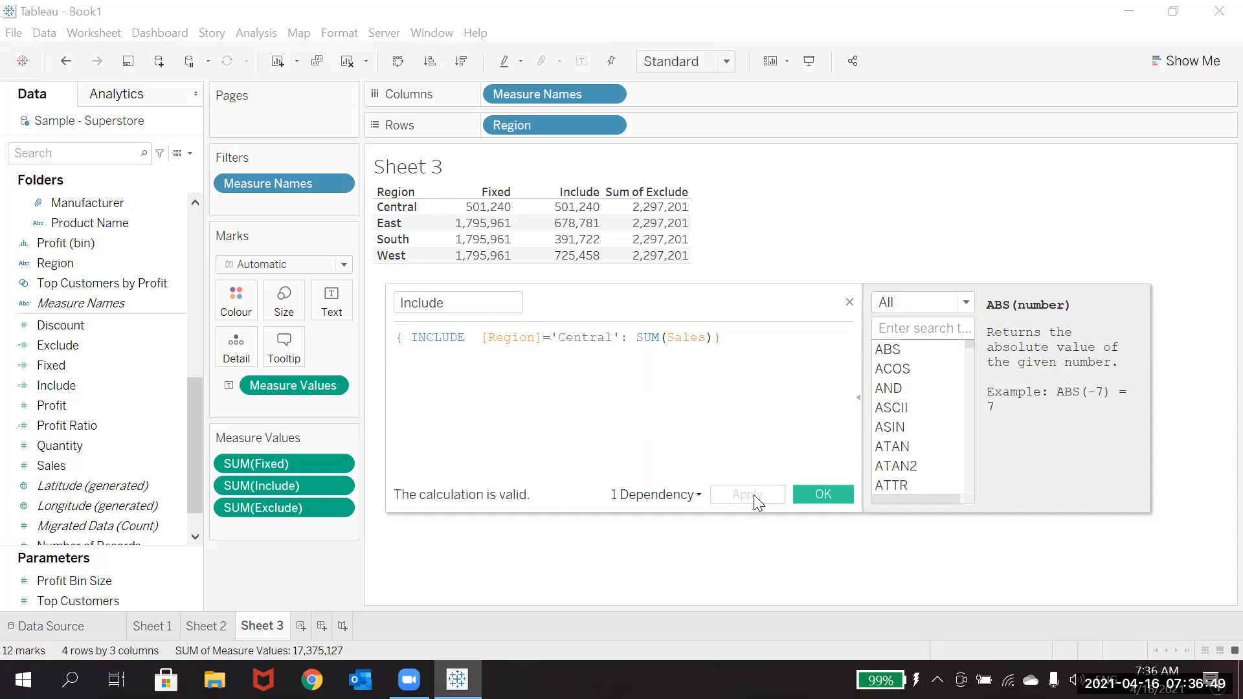
{"action": "left_click", "coordinate": [826, 494]}
{"action": "left_click", "coordinate": [179, 430]}
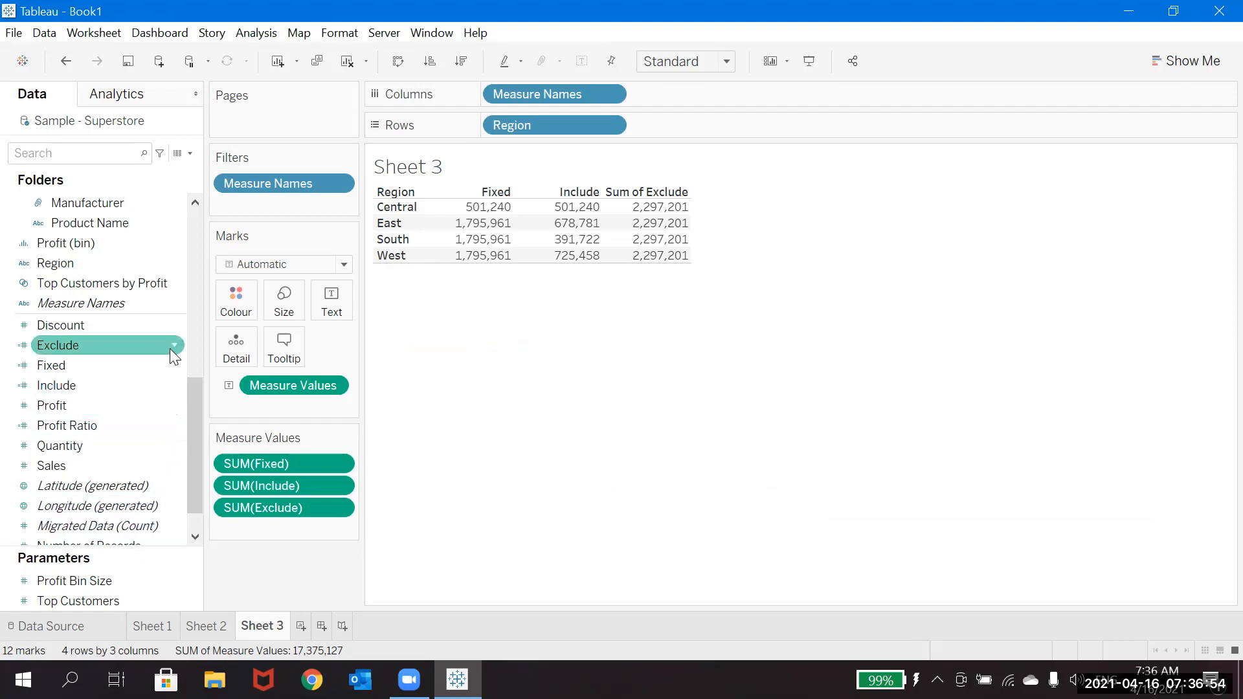
Step: Try the ='Central' condition after [Region] in the Exclude calculation and apply it to the table
{"action": "right_click", "coordinate": [170, 349]}
{"action": "left_click", "coordinate": [267, 107]}
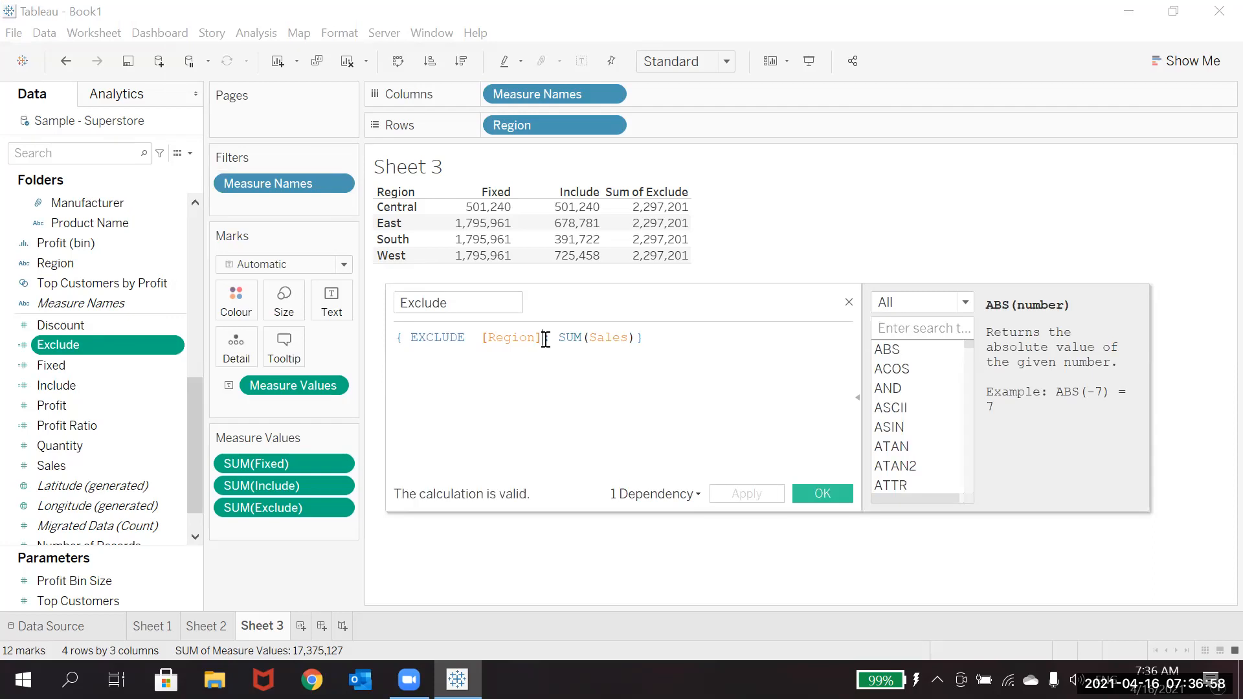
{"action": "type", "text": "='Cen"}
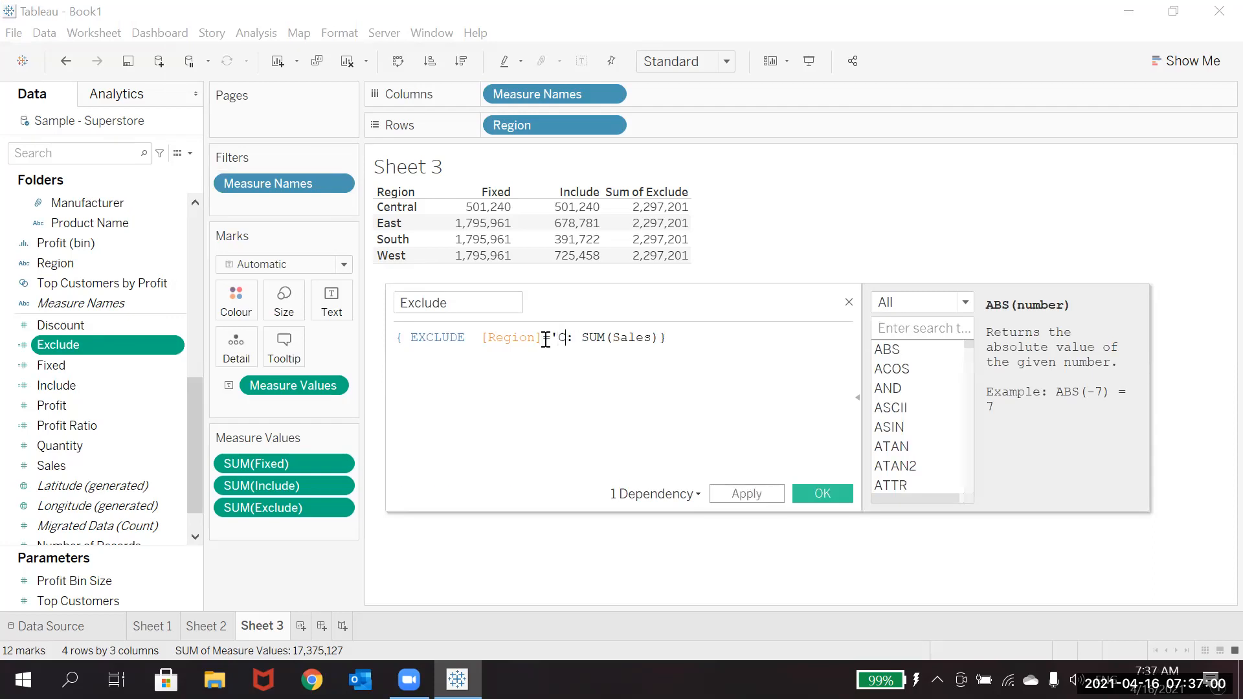
{"action": "type", "text": "tral'"}
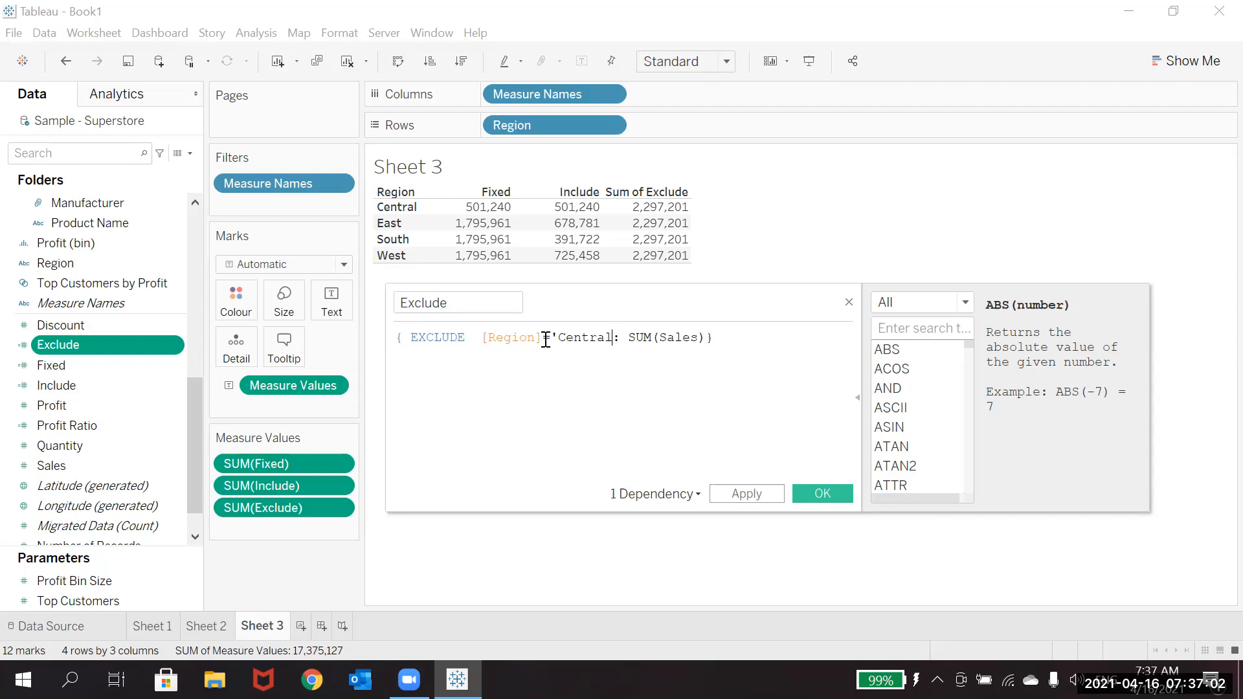
{"action": "left_click", "coordinate": [738, 496]}
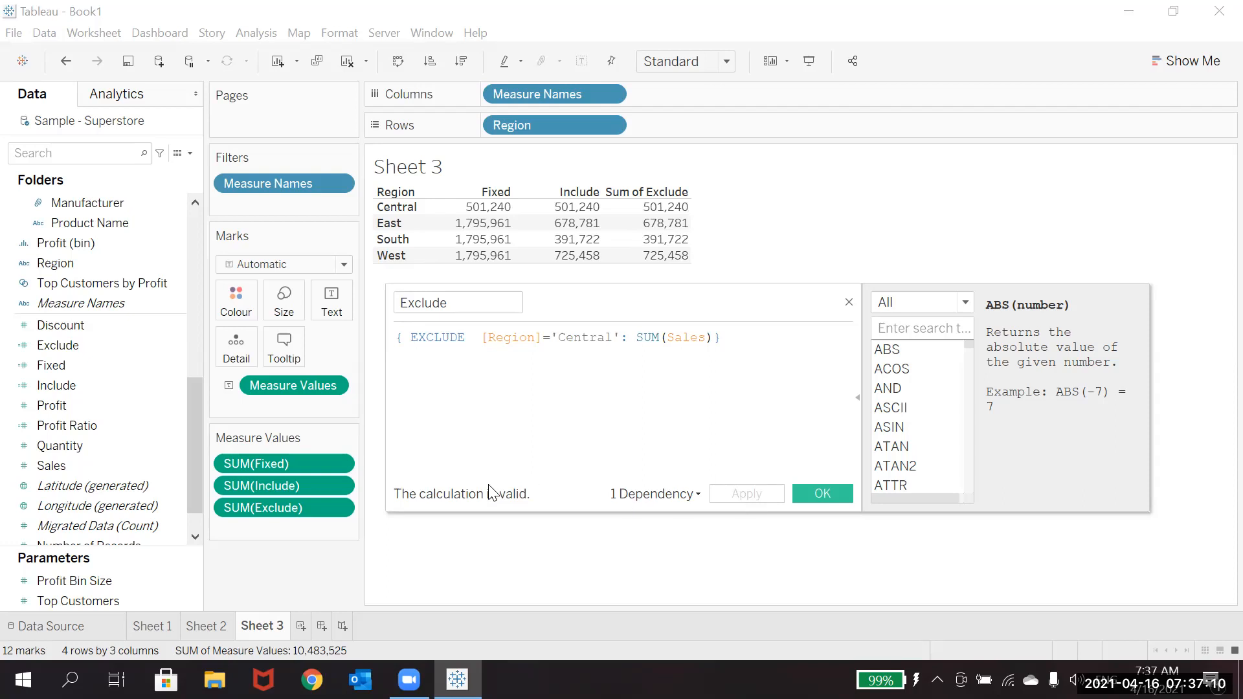
Step: Remove the ='Central' condition from the Exclude calculation, restoring { EXCLUDE [Region]: SUM(Sales)}, and save it
{"action": "left_click", "coordinate": [620, 338]}
{"action": "key", "text": "BackSpace"}
{"action": "key", "text": "BackSpace"}
{"action": "key", "text": "BackSpace"}
{"action": "key", "text": "BackSpace"}
{"action": "key", "text": "BackSpace"}
{"action": "key", "text": "BackSpace"}
{"action": "key", "text": "BackSpace"}
{"action": "key", "text": "BackSpace"}
{"action": "key", "text": "BackSpace"}
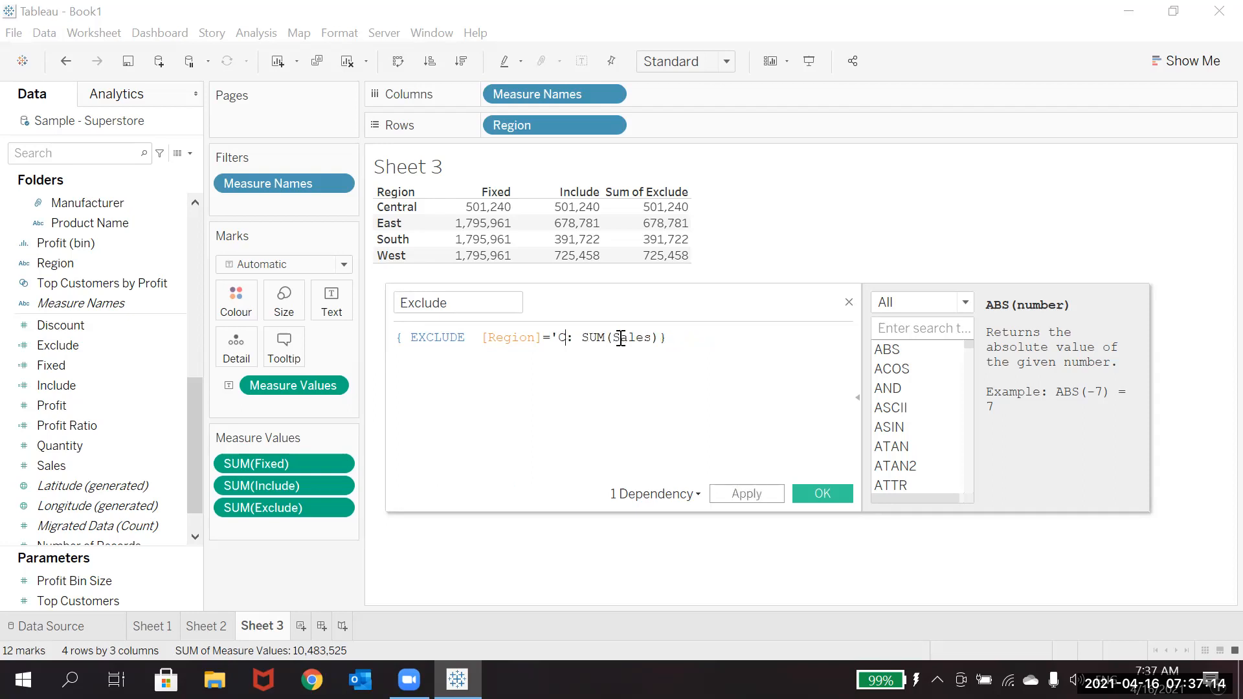
{"action": "key", "text": "BackSpace"}
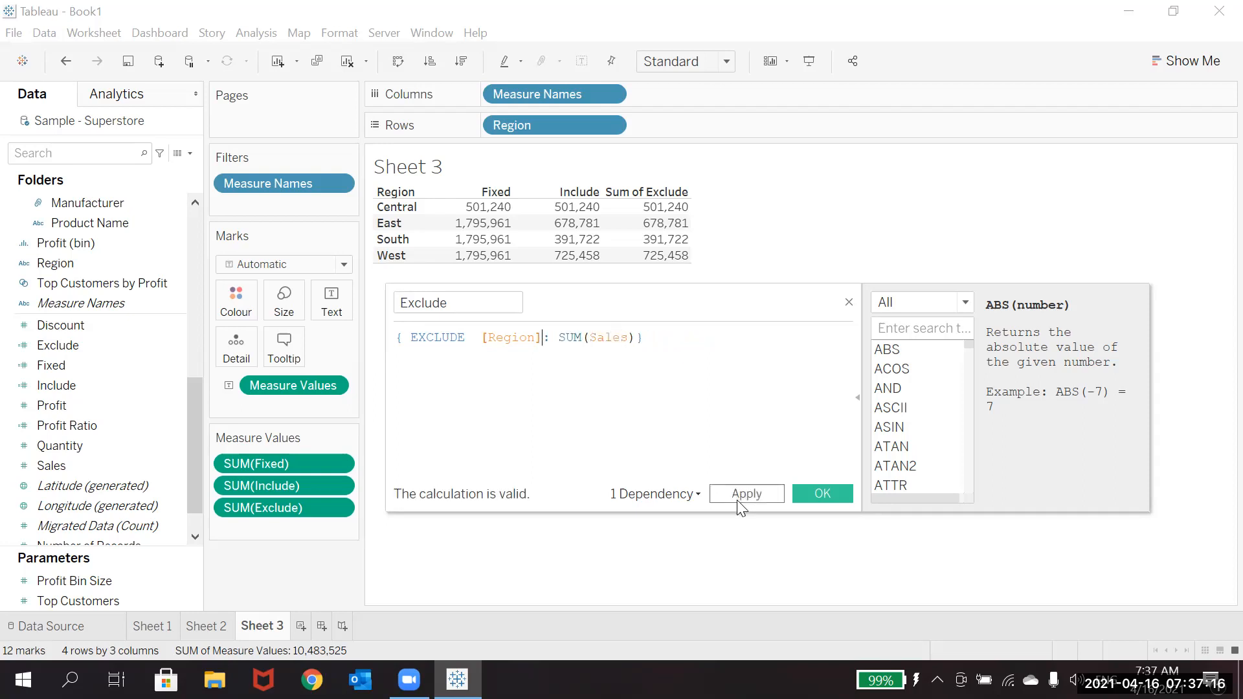
{"action": "left_click", "coordinate": [737, 501]}
{"action": "left_click", "coordinate": [822, 493]}
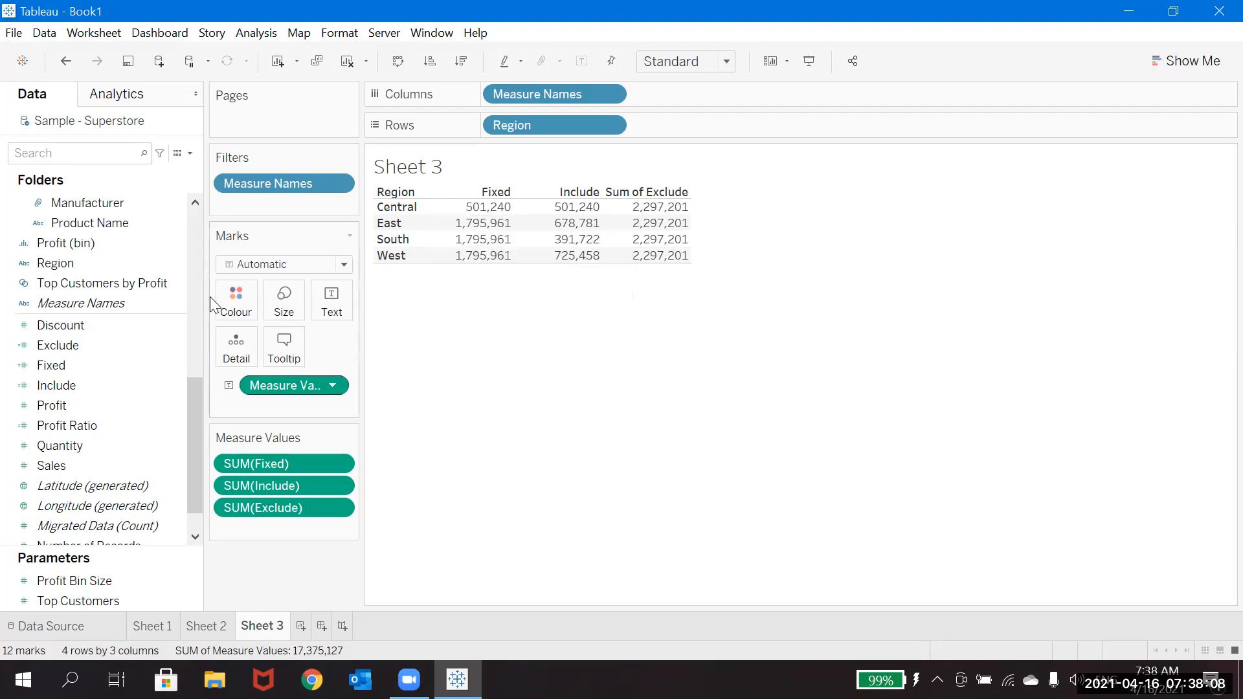
Step: Show a Category filter on Sheet 3, restrict it to Furniture, and compare the Fixed and Include values by region
{"action": "left_click", "coordinate": [195, 215]}
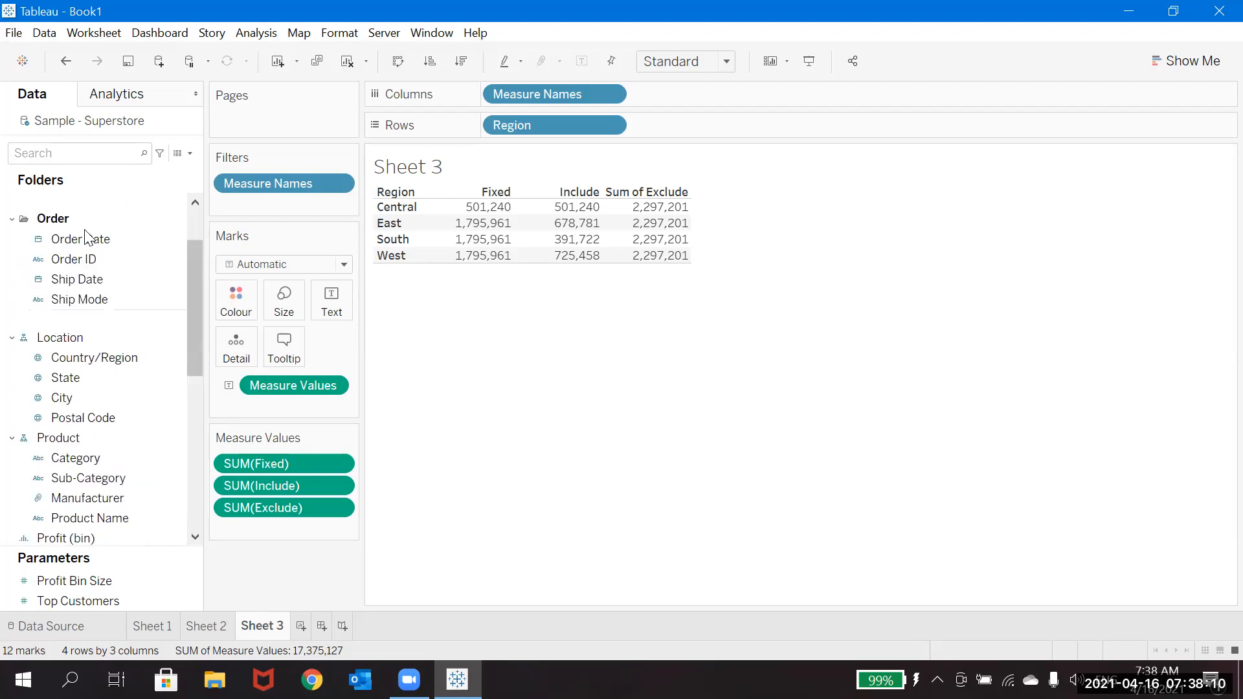
{"action": "right_click", "coordinate": [88, 459]}
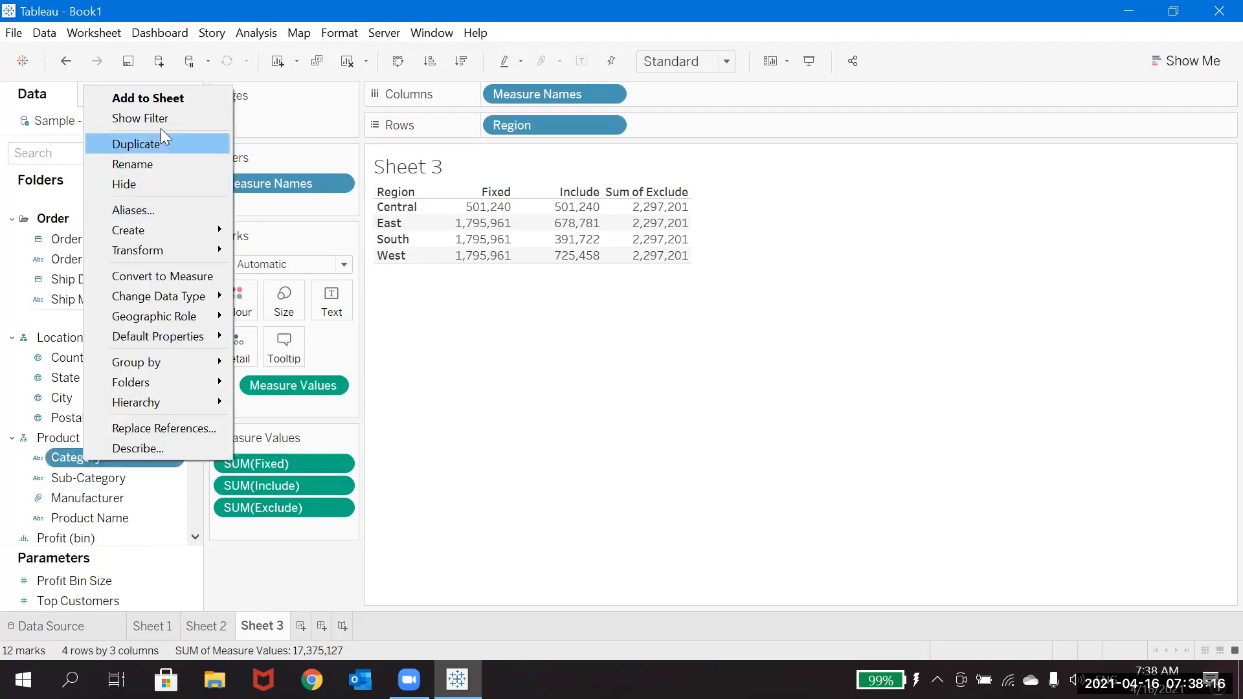
{"action": "left_click", "coordinate": [158, 118]}
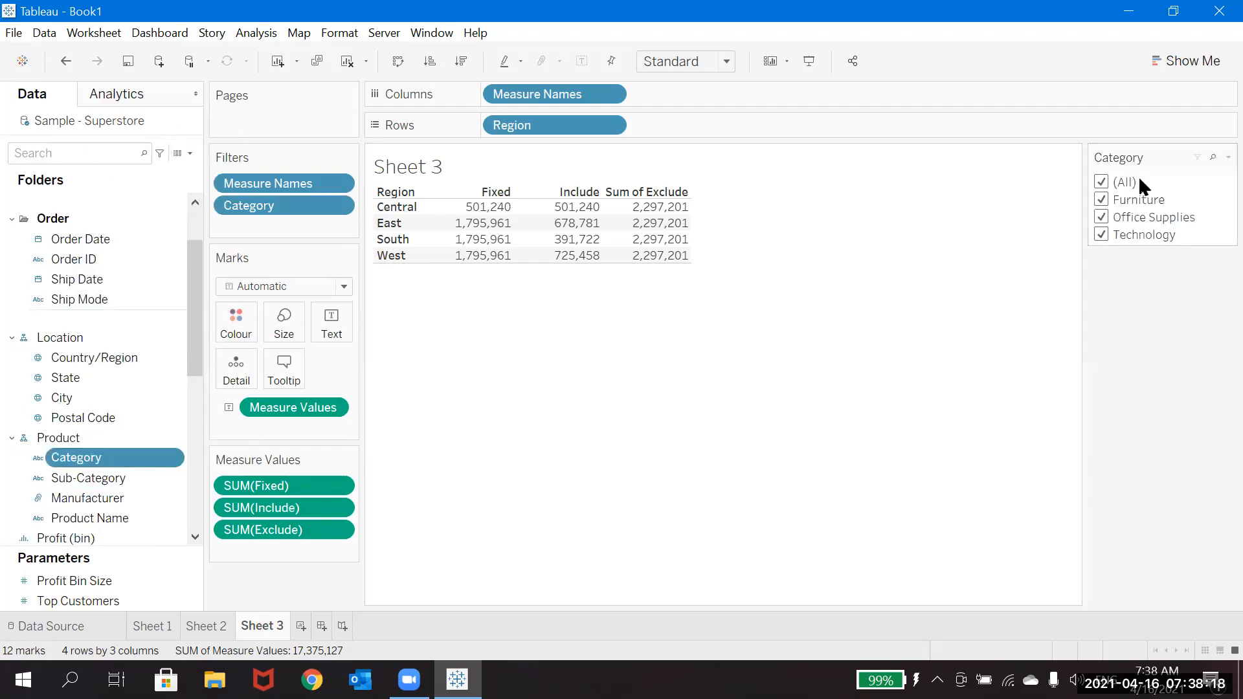
{"action": "left_click", "coordinate": [1102, 183]}
{"action": "left_click", "coordinate": [1100, 200]}
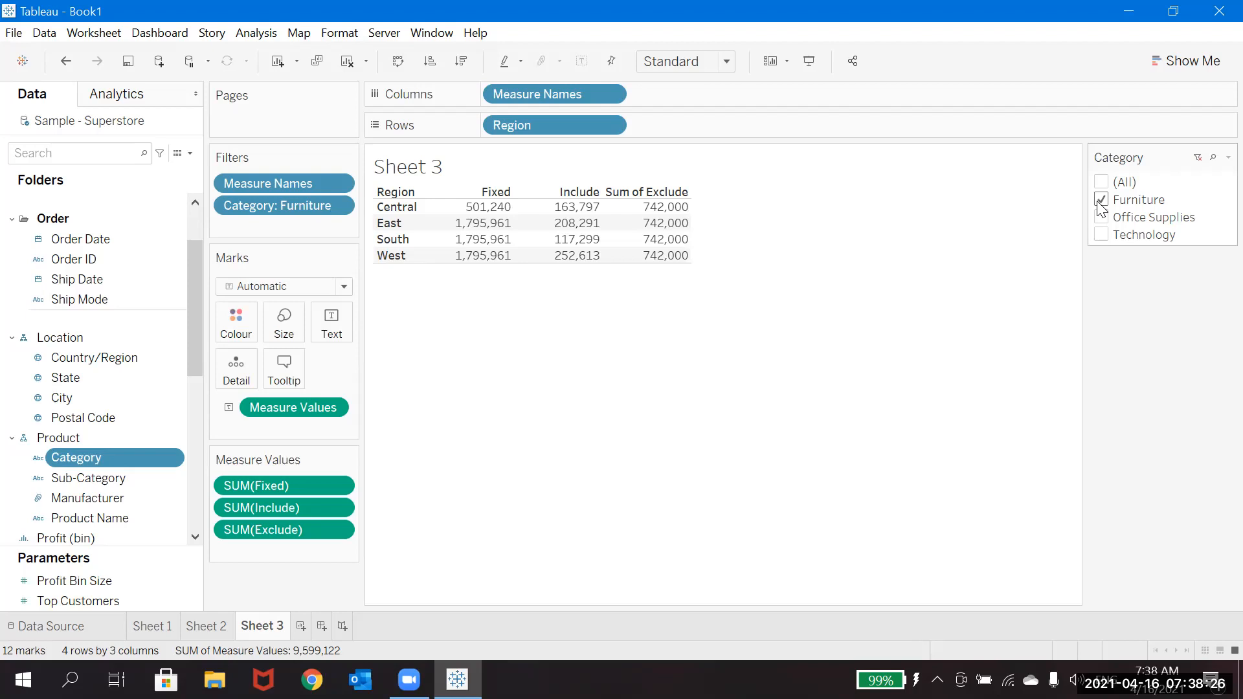
{"action": "mouse_move", "coordinate": [494, 216]}
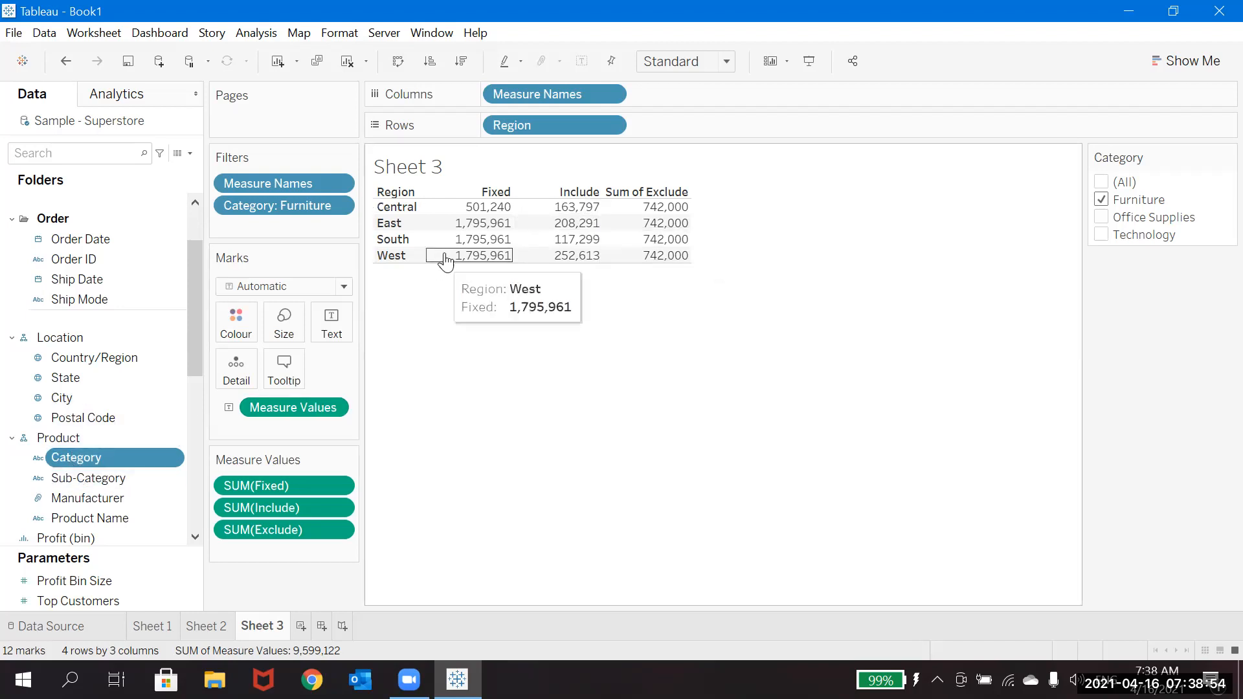
{"action": "mouse_move", "coordinate": [579, 213]}
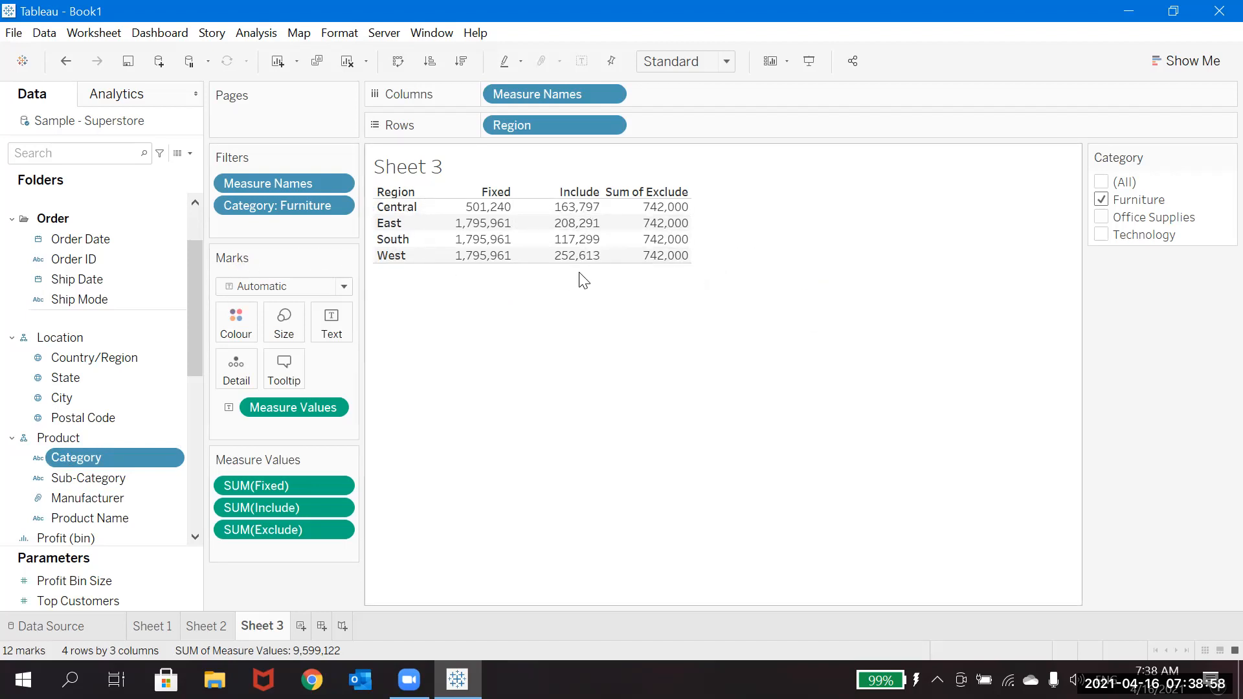
{"action": "mouse_move", "coordinate": [577, 259]}
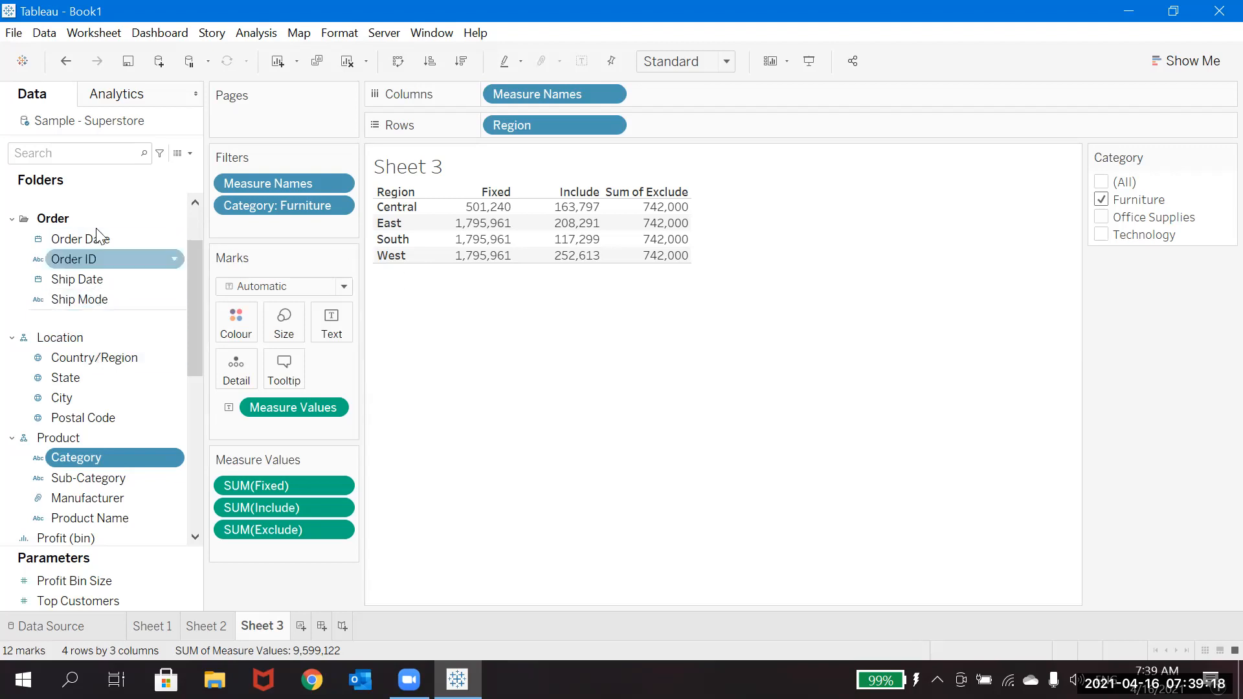
Step: Find the Region field and add it as a filter on Sheet 3 with all four regions selected
{"action": "left_click", "coordinate": [82, 154]}
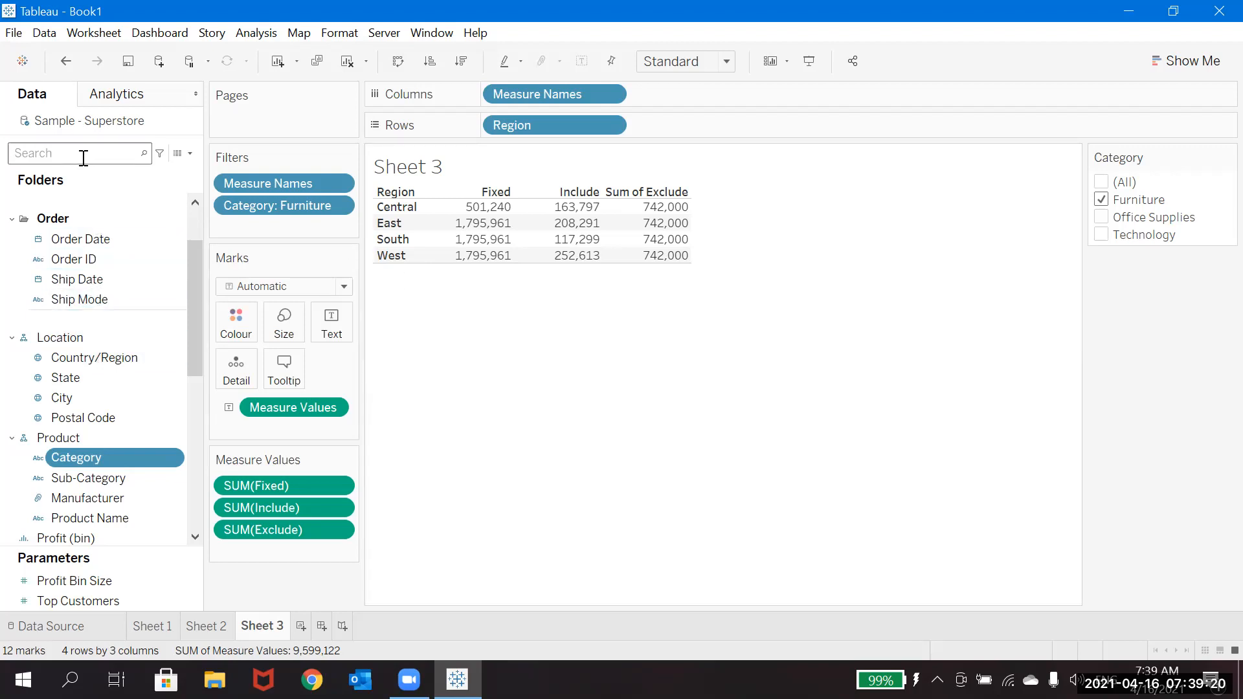
{"action": "type", "text": "re"}
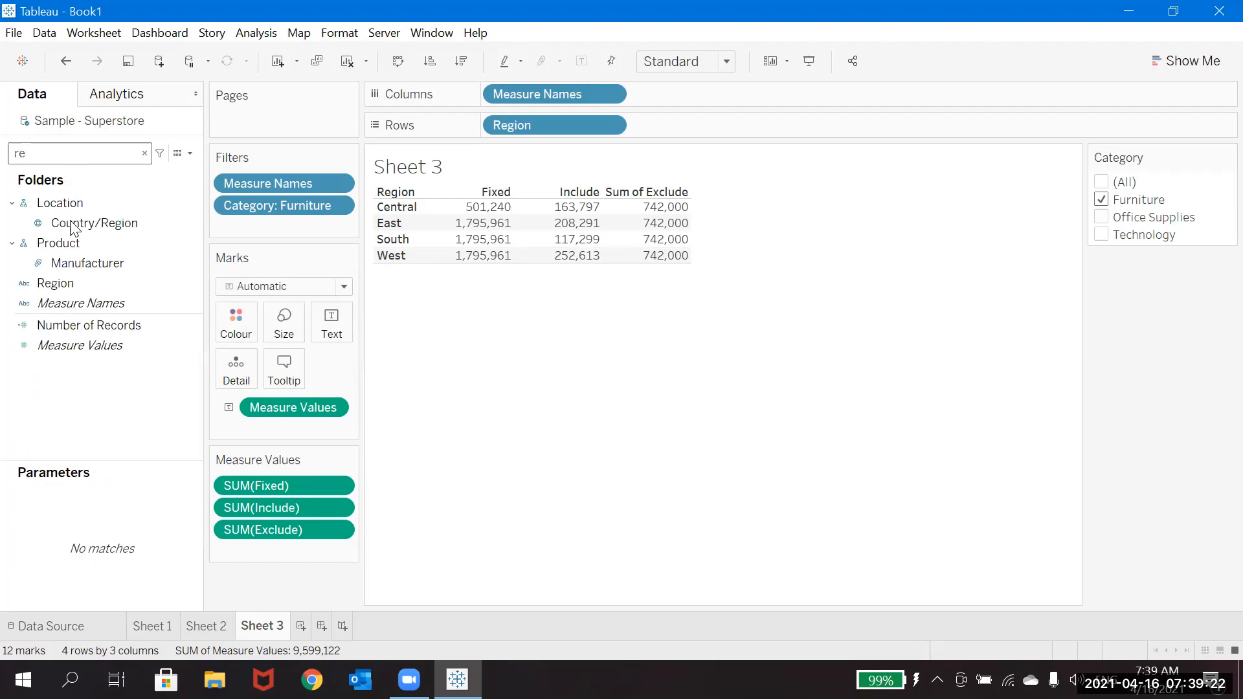
{"action": "left_click_drag", "start_coordinate": [53, 286], "coordinate": [220, 230]}
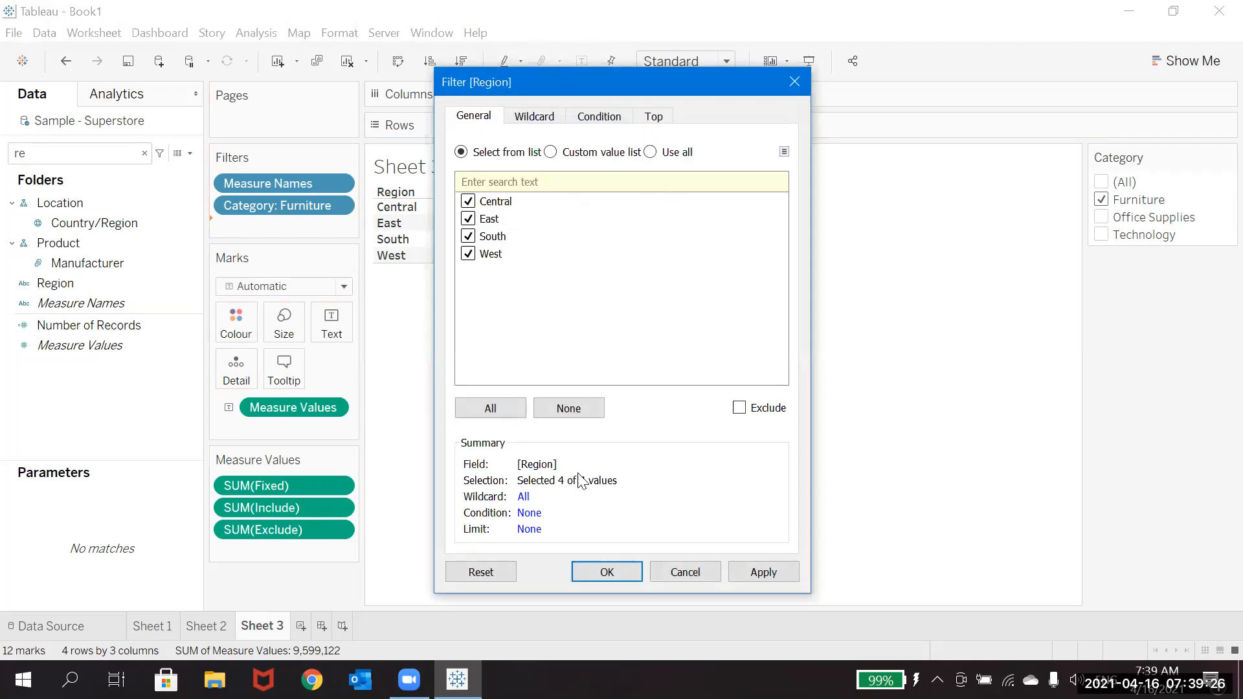
{"action": "left_click", "coordinate": [596, 572]}
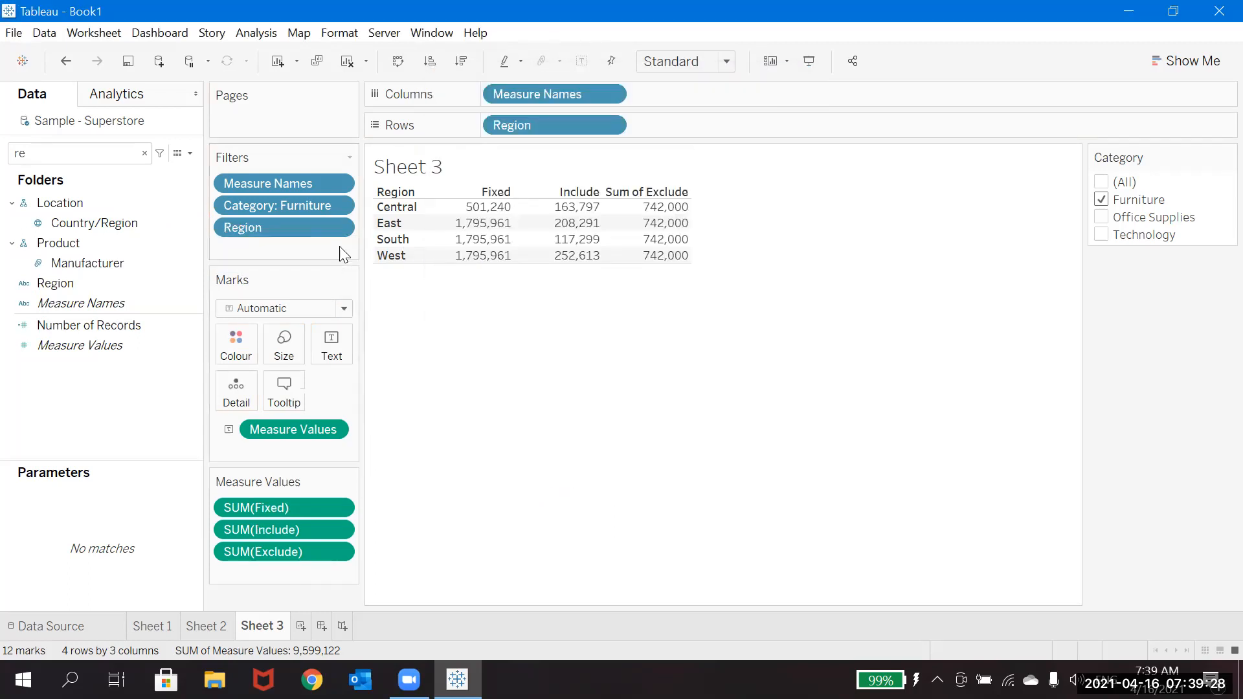
Step: Edit the Region filter to leave out Central, keeping East, South and West
{"action": "left_click", "coordinate": [339, 229]}
{"action": "left_click", "coordinate": [305, 254]}
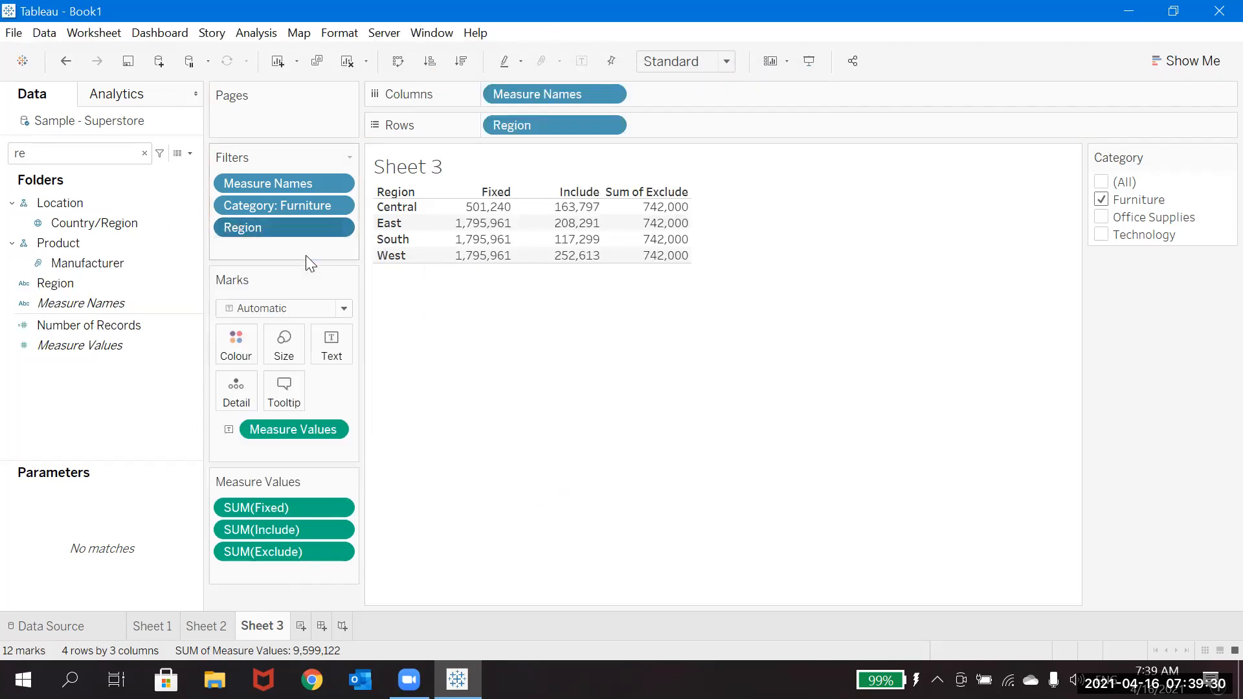
{"action": "left_click", "coordinate": [467, 201]}
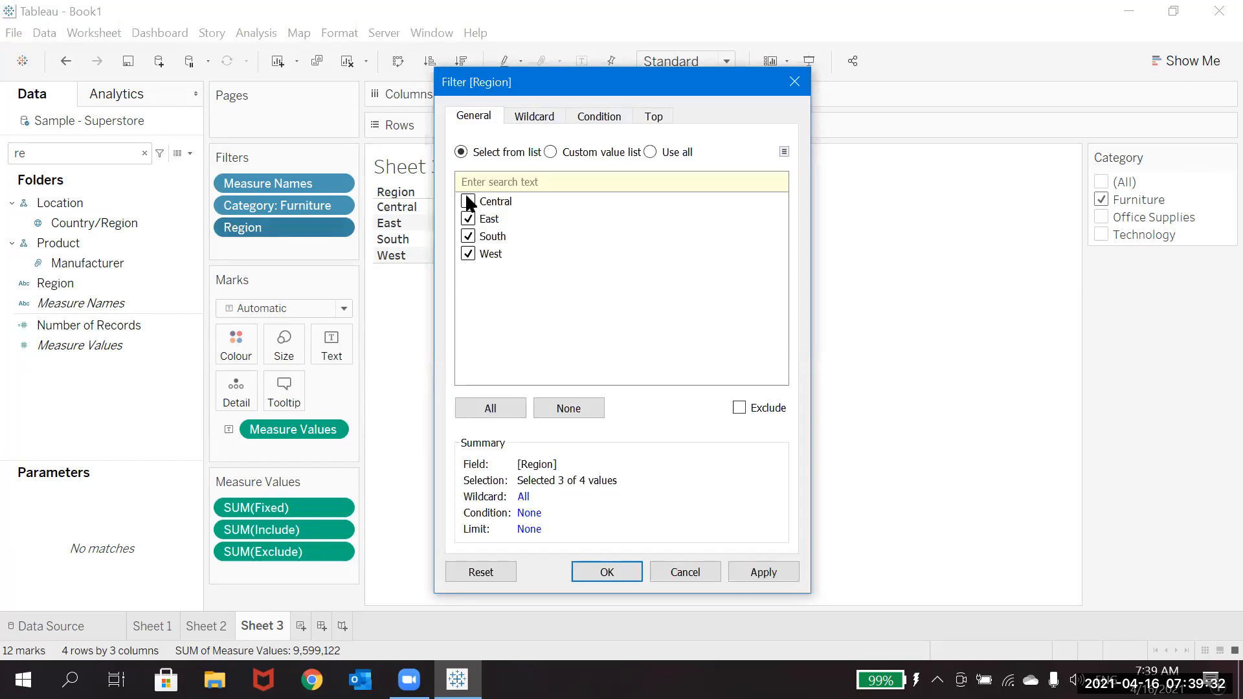
{"action": "left_click", "coordinate": [597, 573]}
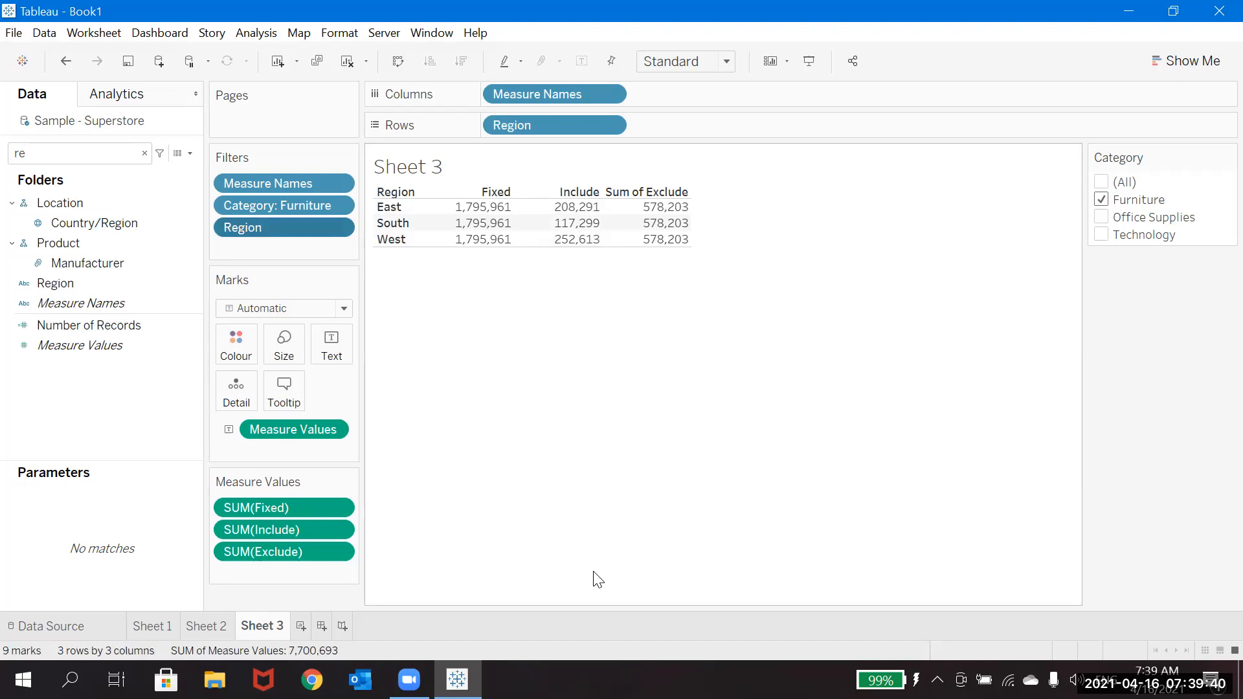
Step: Undo the removal of Central and take the Region filter off Sheet 3
{"action": "key", "text": "ctrl+z"}
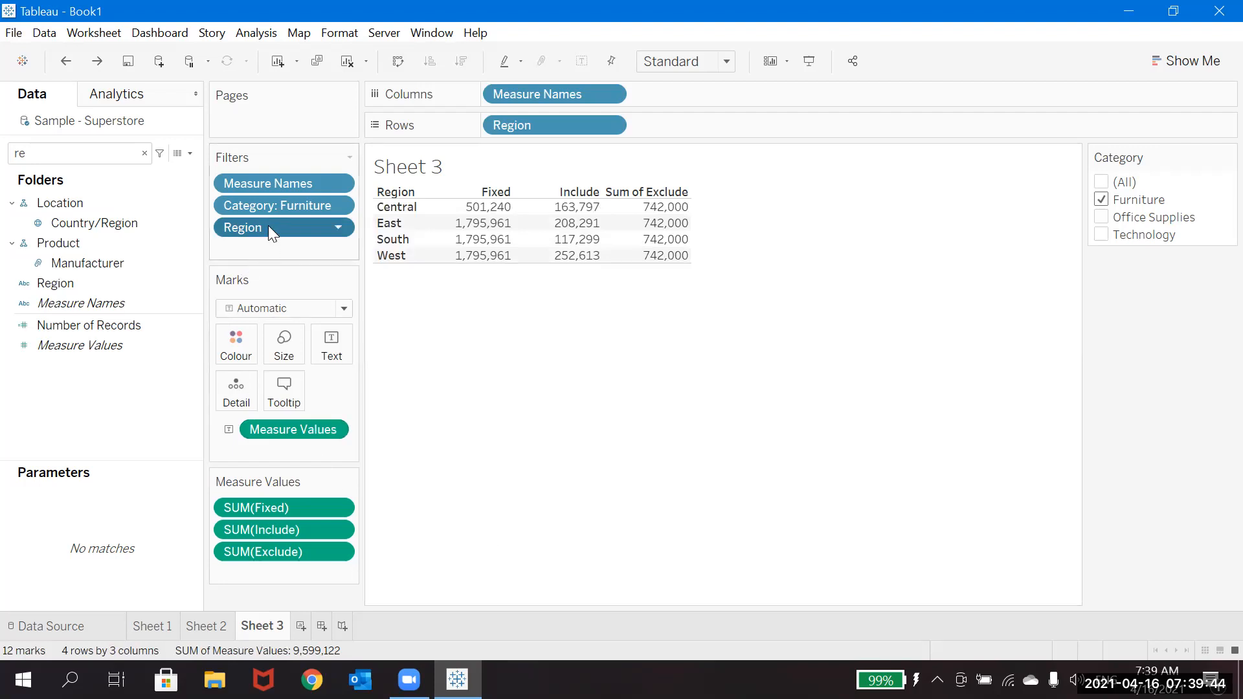
{"action": "left_click_drag", "start_coordinate": [268, 225], "coordinate": [110, 382]}
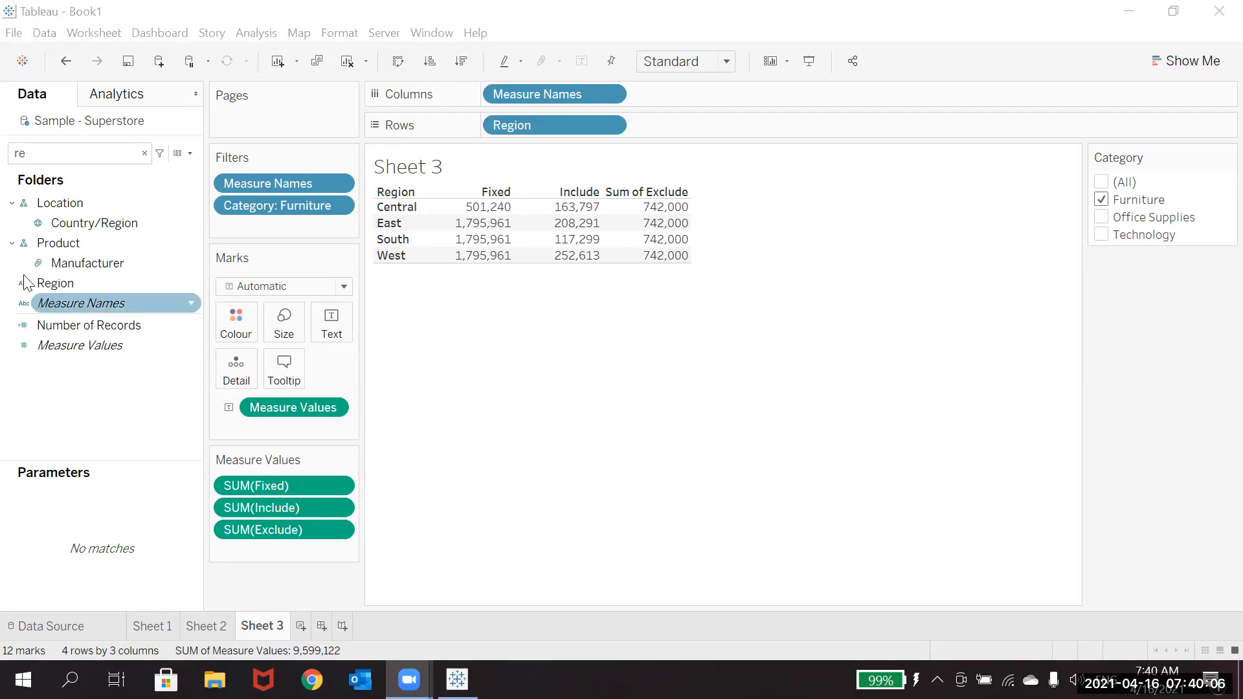
{"action": "mouse_move", "coordinate": [447, 222]}
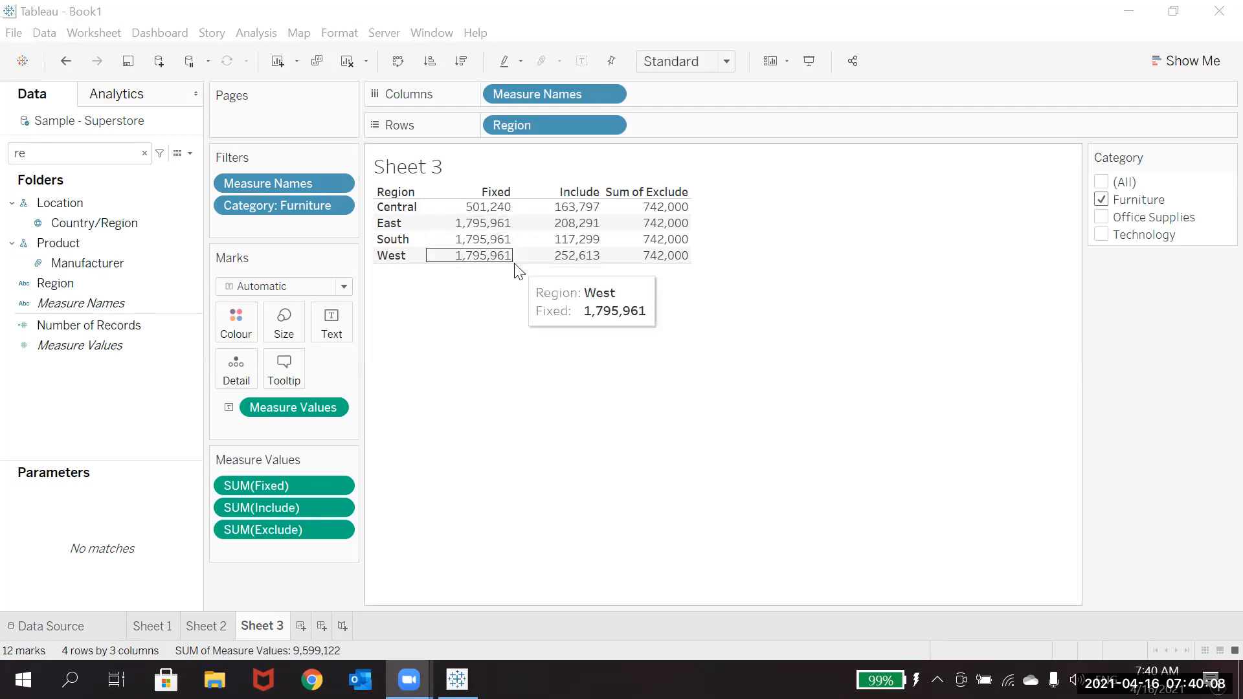
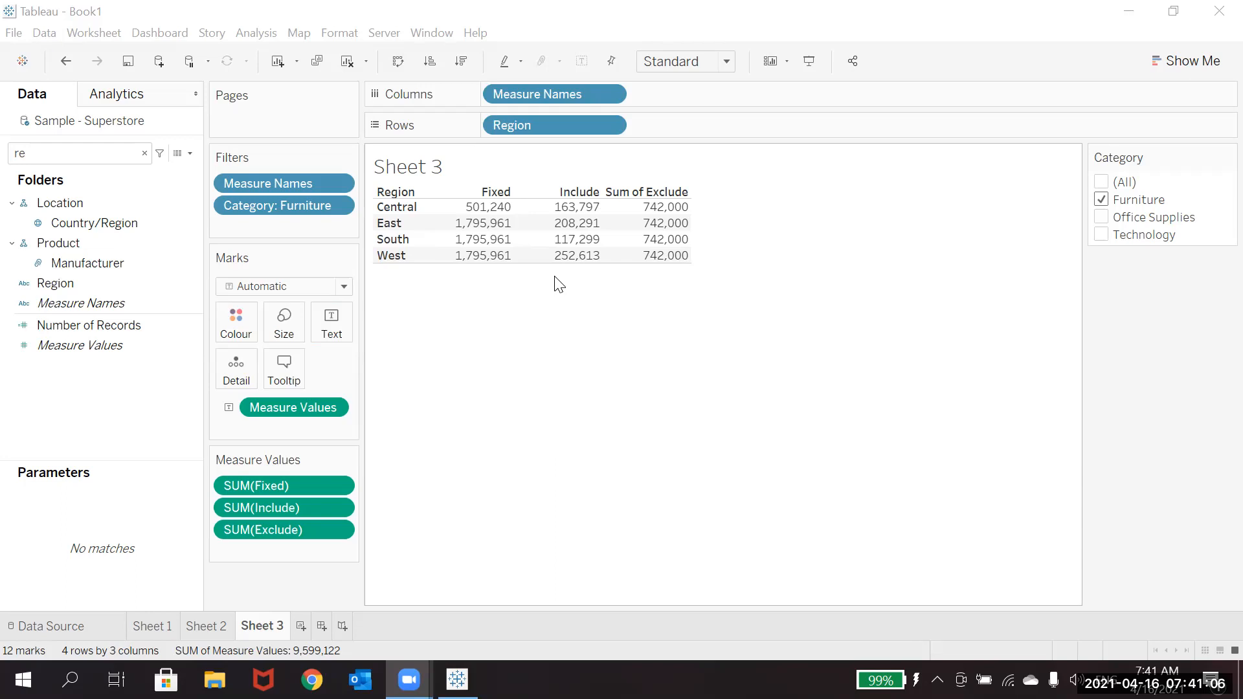
Step: Include Office Supplies alongside Furniture in Sheet 3's Category filter and examine the Central region's Fixed value
{"action": "mouse_move", "coordinate": [571, 223]}
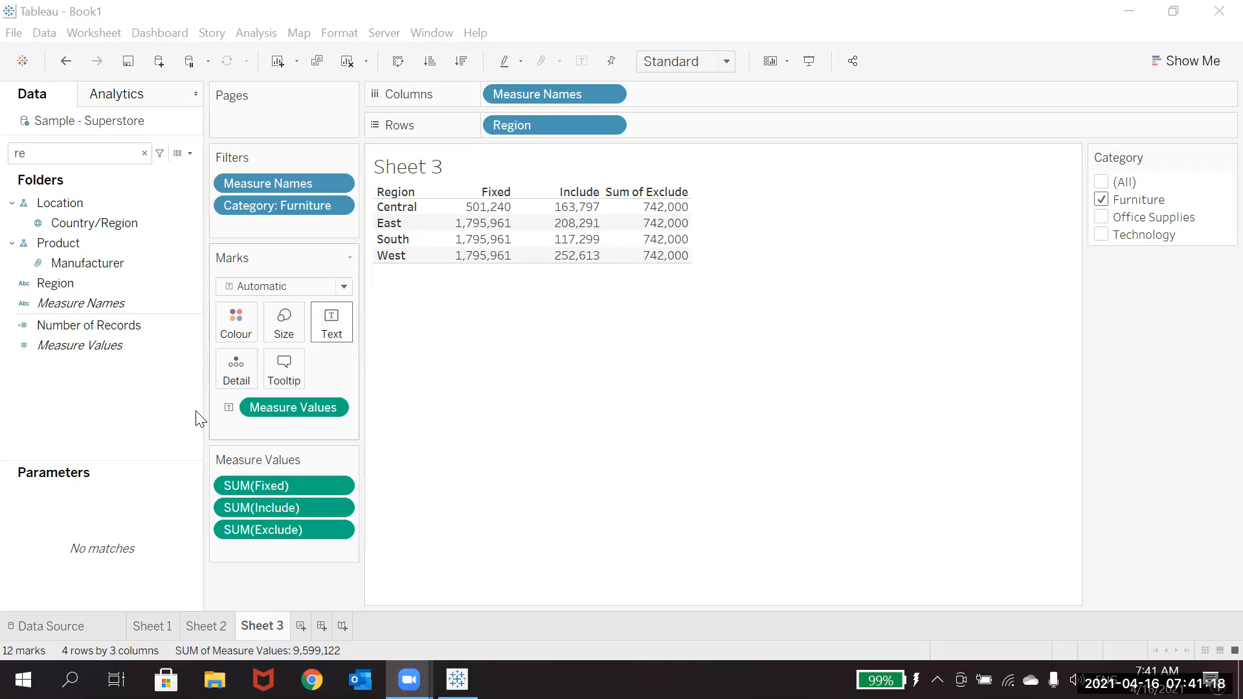
{"action": "mouse_move", "coordinate": [580, 262]}
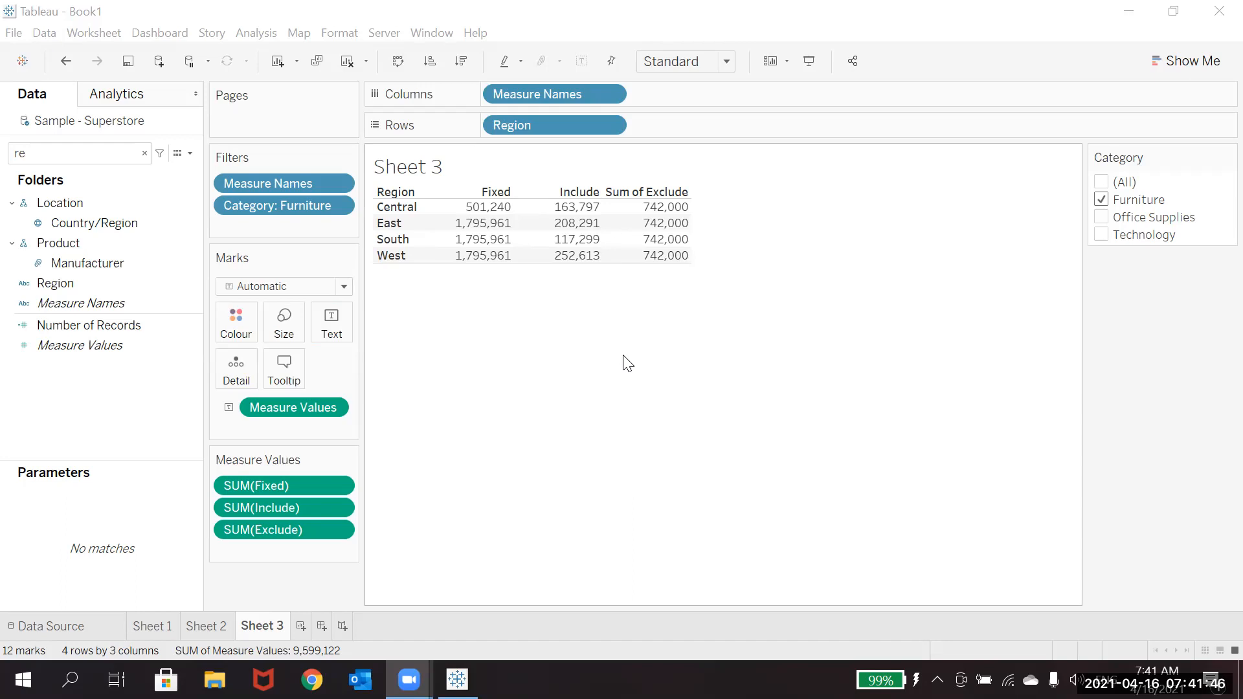
{"action": "left_click_drag", "start_coordinate": [375, 202], "coordinate": [433, 323]}
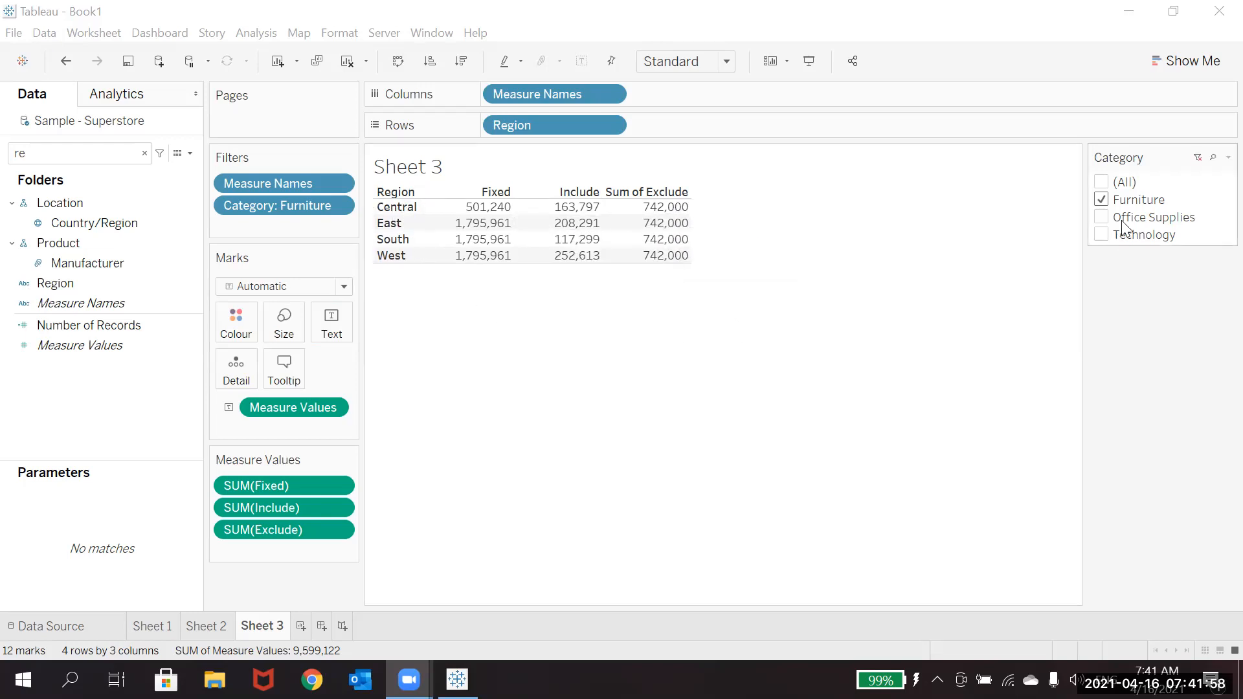
{"action": "left_click", "coordinate": [1097, 219]}
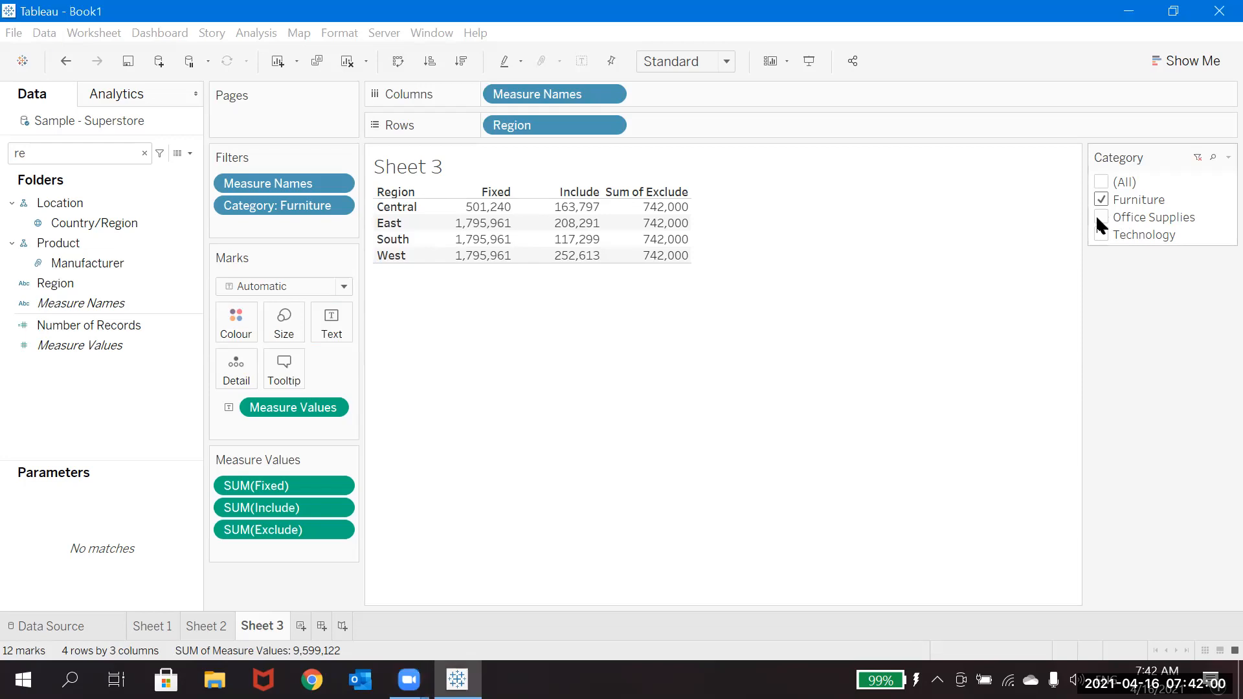
{"action": "left_click", "coordinate": [1099, 218]}
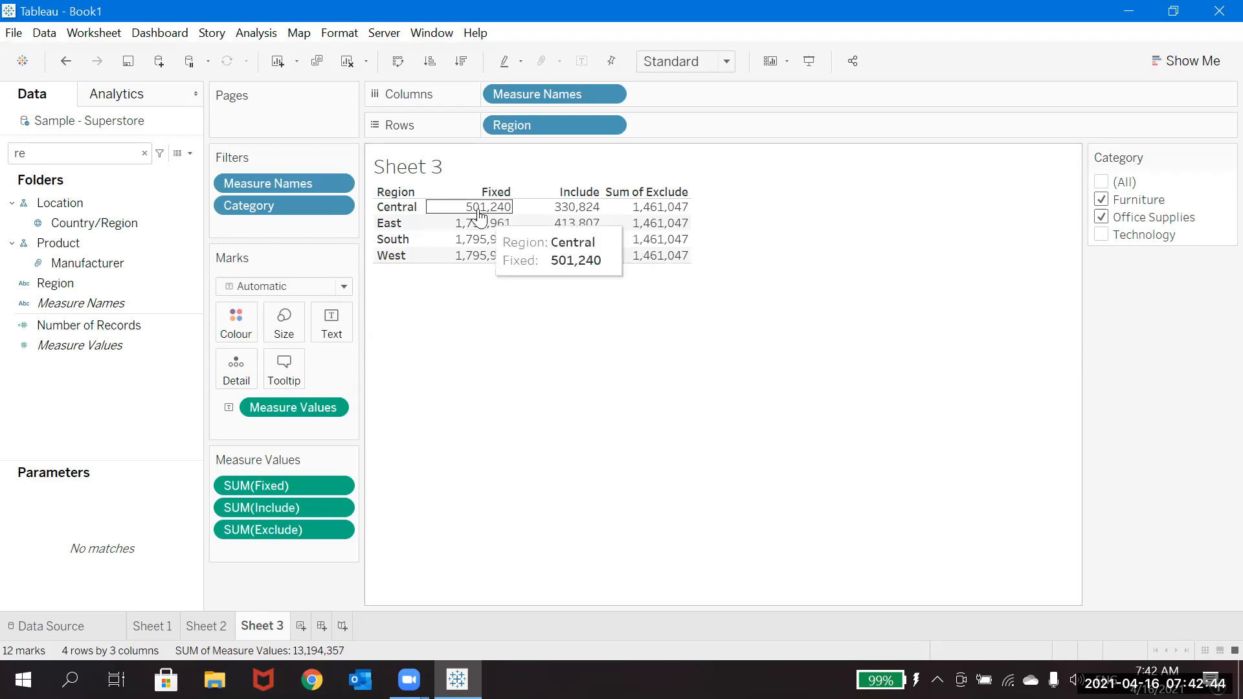
{"action": "mouse_move", "coordinate": [504, 211]}
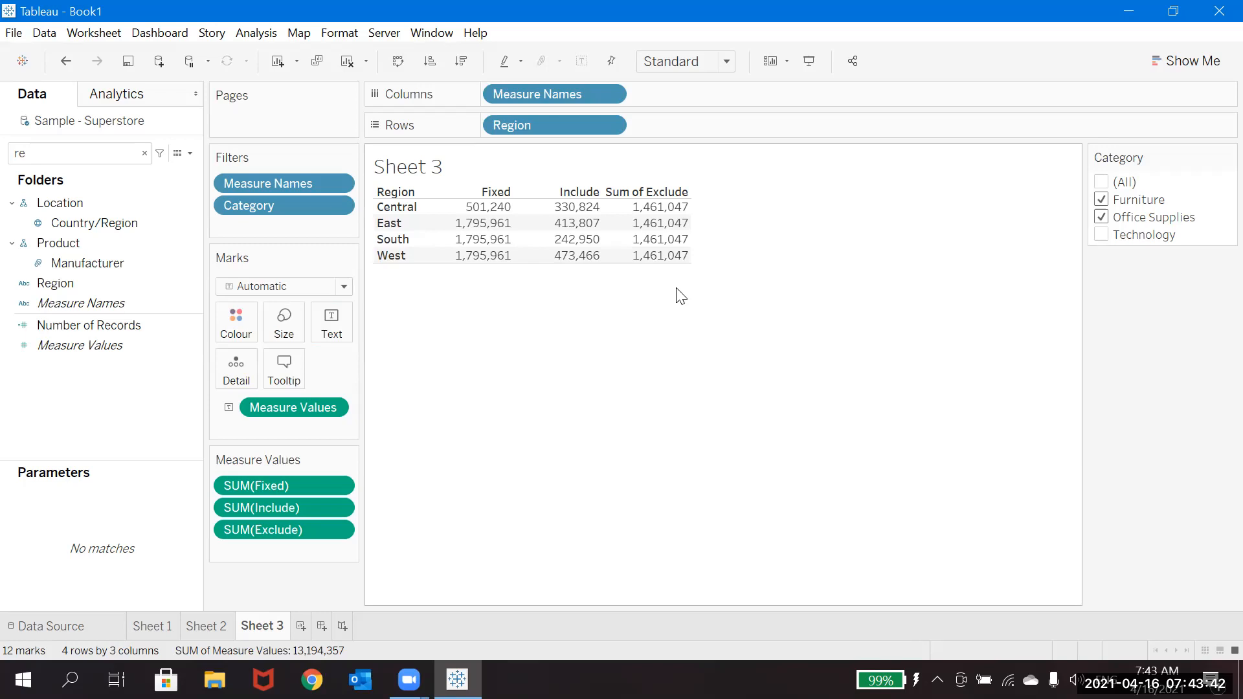
Step: Create a new worksheet, find the Category field and place it on the rows
{"action": "left_click", "coordinate": [300, 626]}
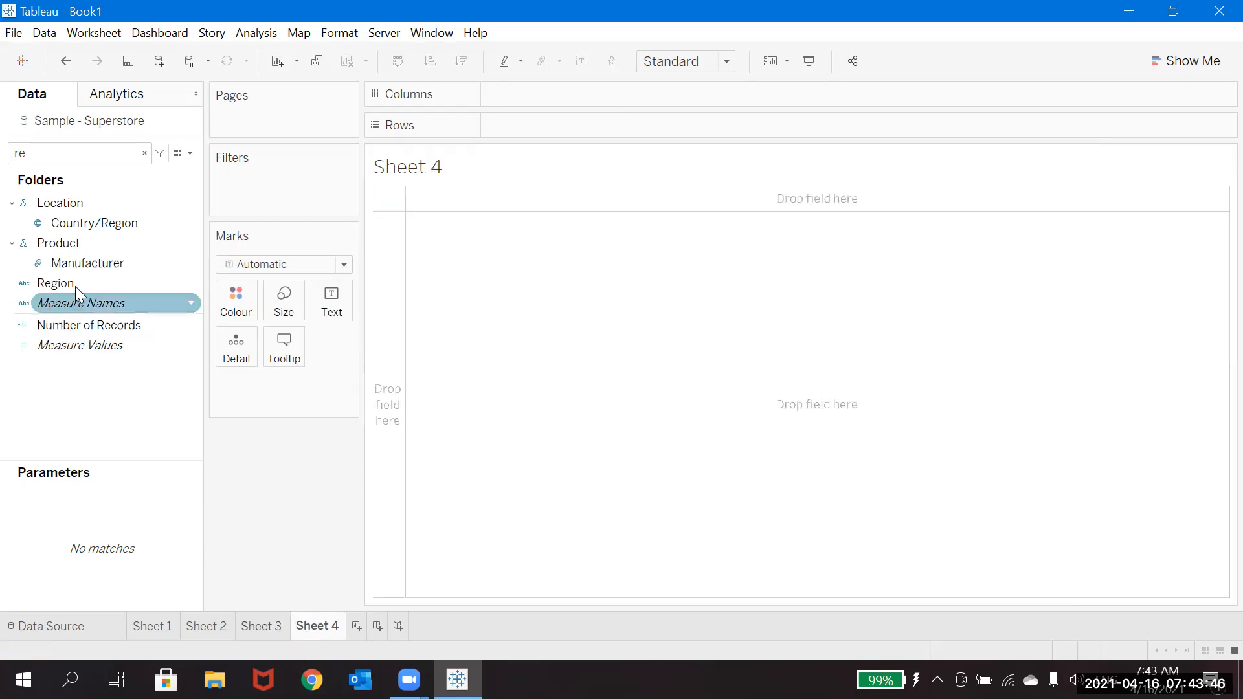
{"action": "left_click", "coordinate": [82, 148]}
{"action": "type", "text": "re"}
{"action": "key", "text": "BackSpace"}
{"action": "key", "text": "BackSpace"}
{"action": "type", "text": "cater"}
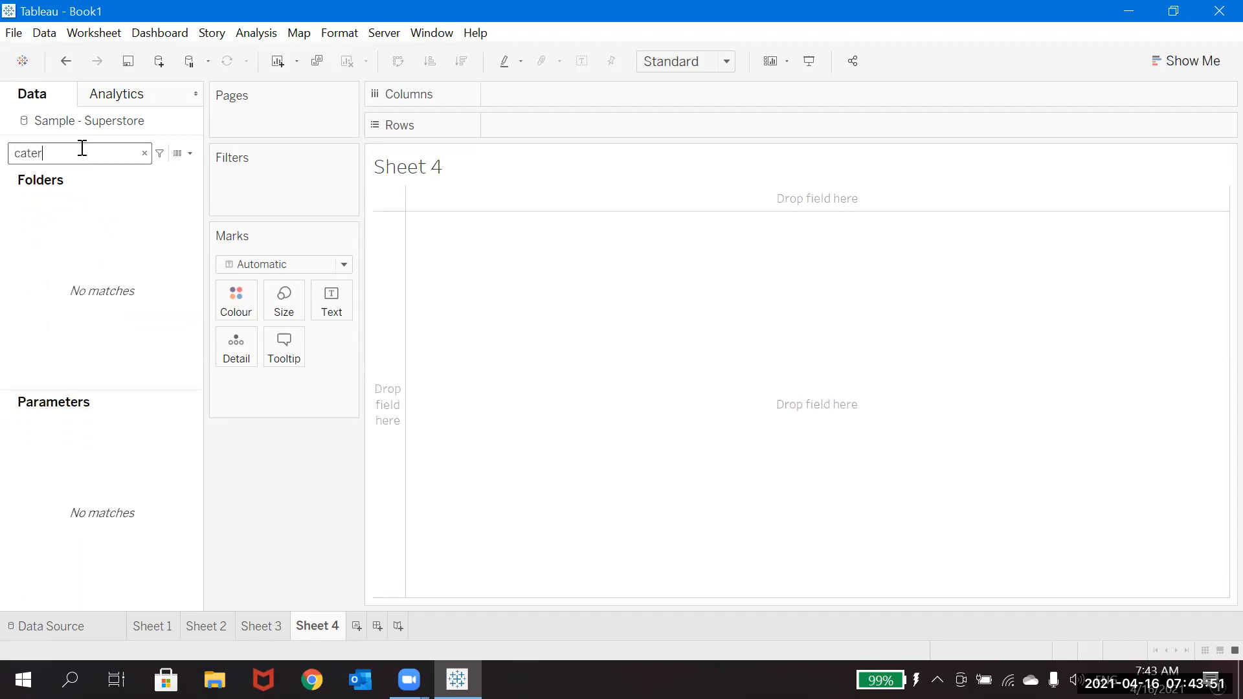
{"action": "key", "text": "BackSpace"}
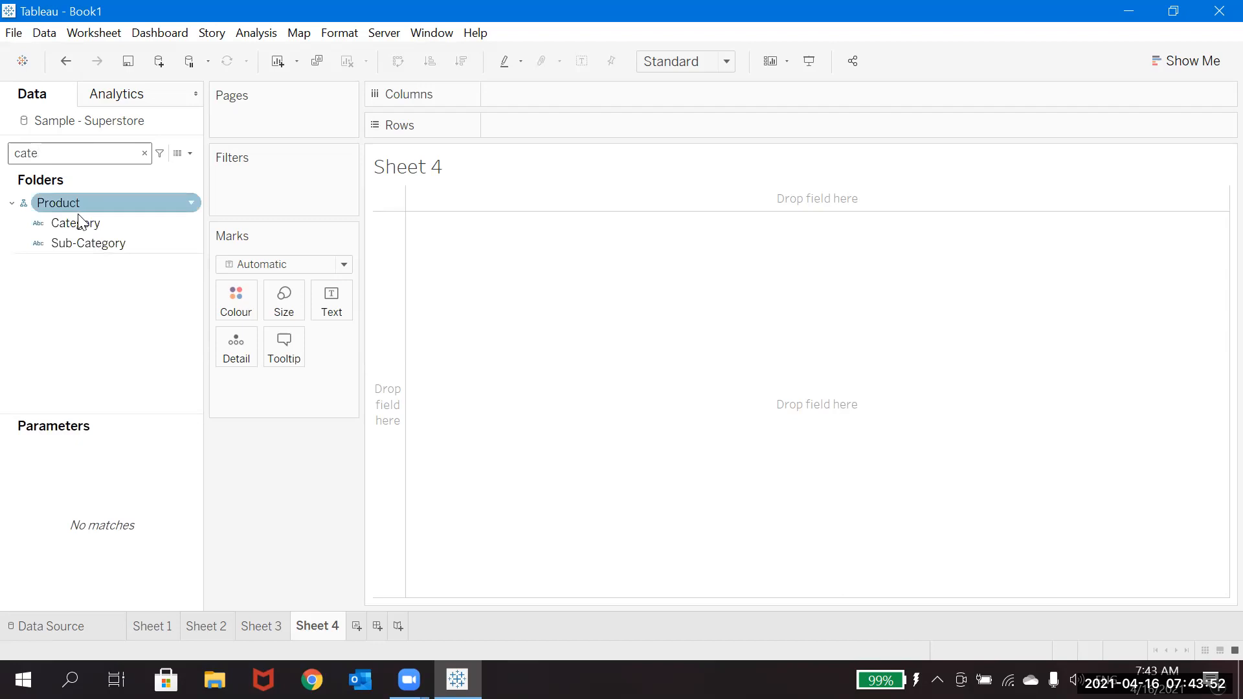
{"action": "mouse_move", "coordinate": [79, 222]}
{"action": "left_mouse_down"}
{"action": "mouse_move", "coordinate": [491, 145]}
{"action": "mouse_move", "coordinate": [522, 128]}
{"action": "left_mouse_up"}
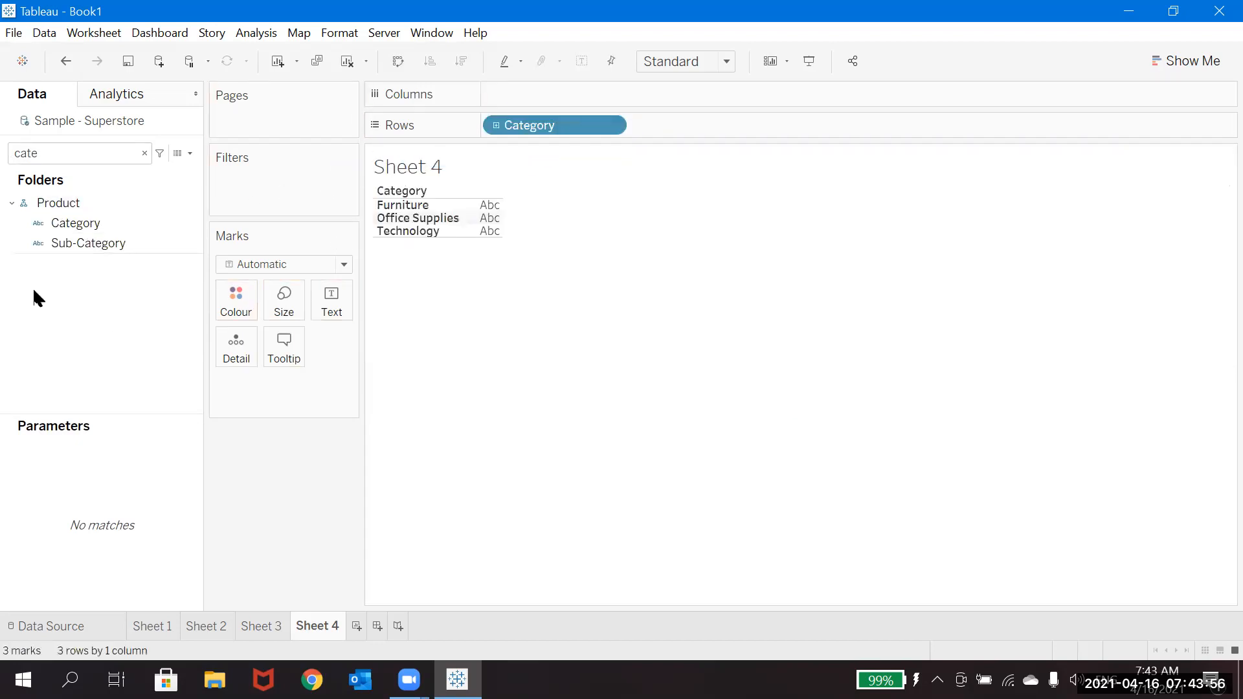
Step: Clear the field search and show a Region filter on Sheet 4 with all four regions selected
{"action": "left_click", "coordinate": [145, 154]}
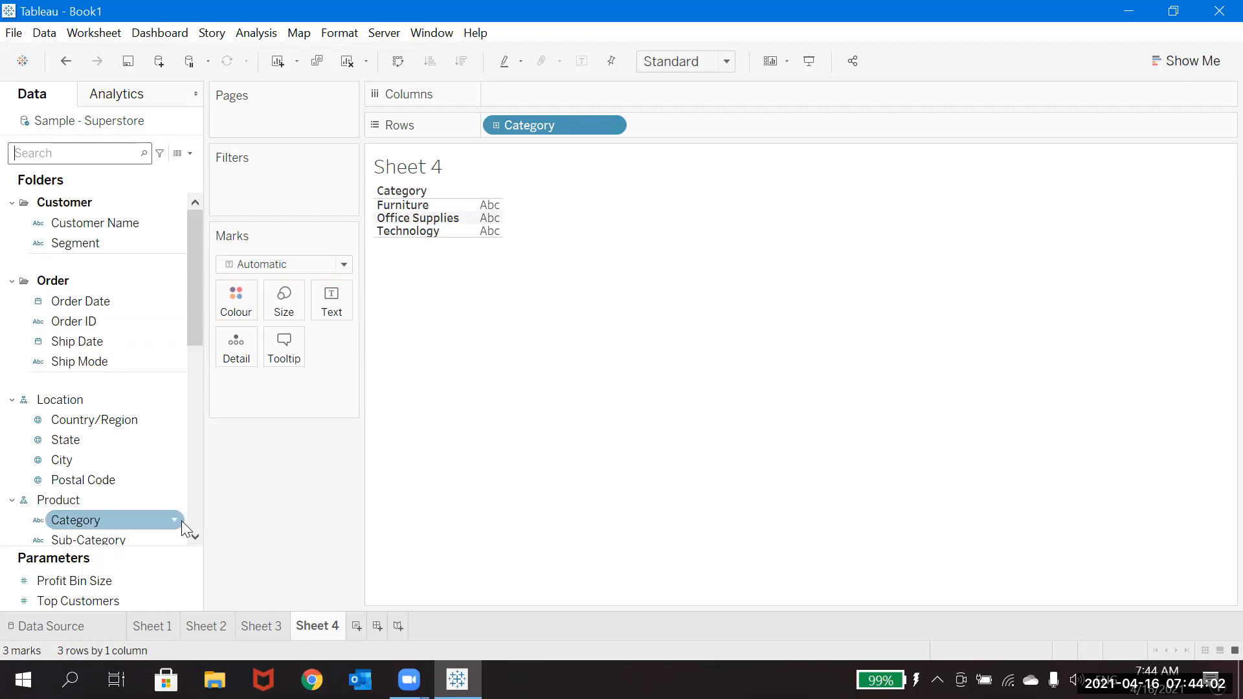
{"action": "left_click", "coordinate": [195, 537]}
{"action": "left_click", "coordinate": [198, 534]}
{"action": "left_click", "coordinate": [198, 533]}
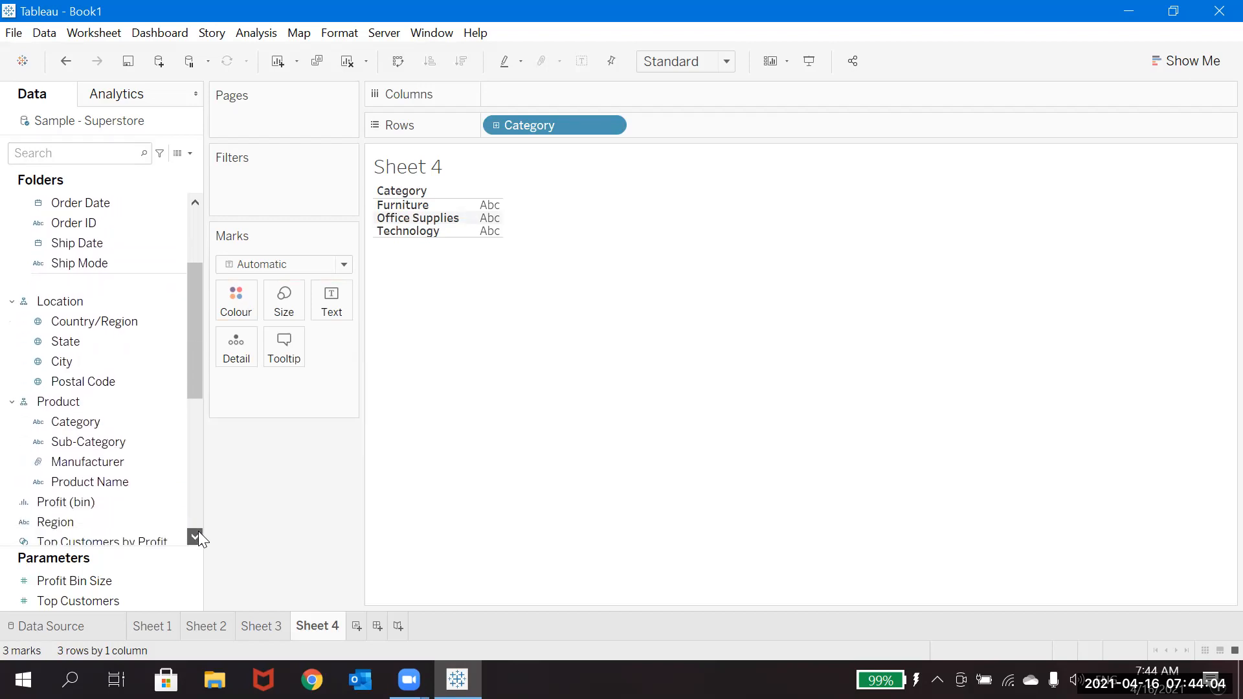
{"action": "left_click", "coordinate": [198, 534]}
{"action": "left_click", "coordinate": [199, 533]}
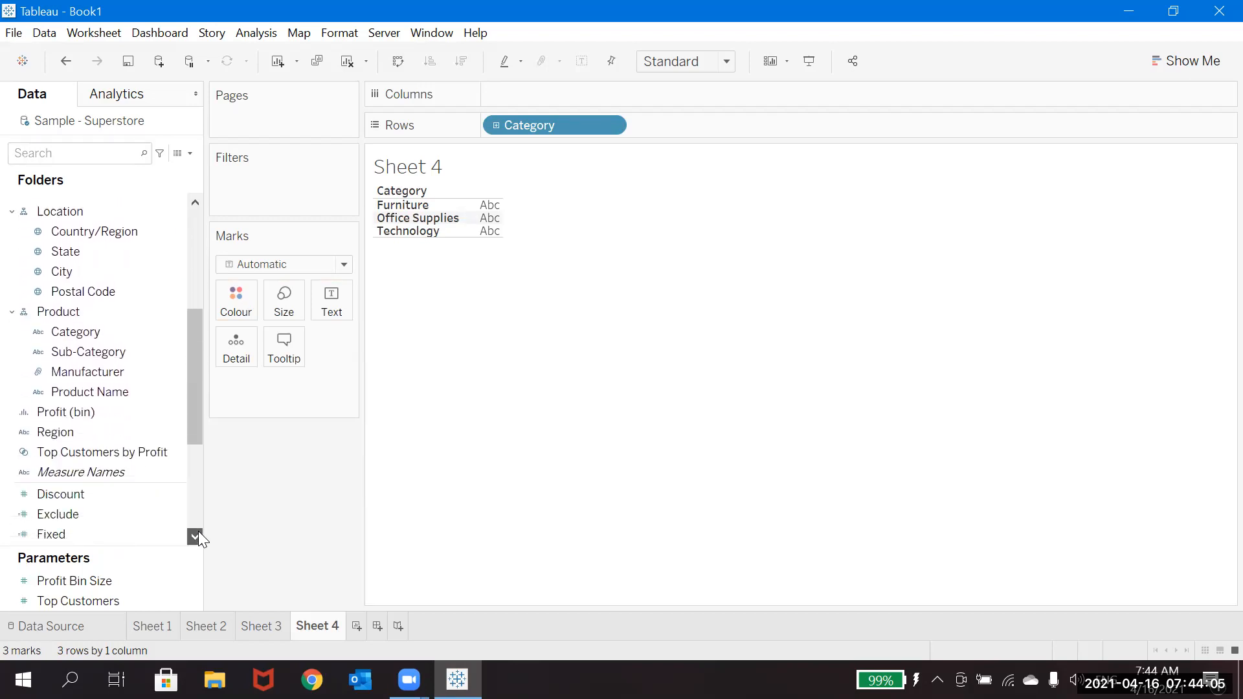
{"action": "left_click", "coordinate": [69, 431]}
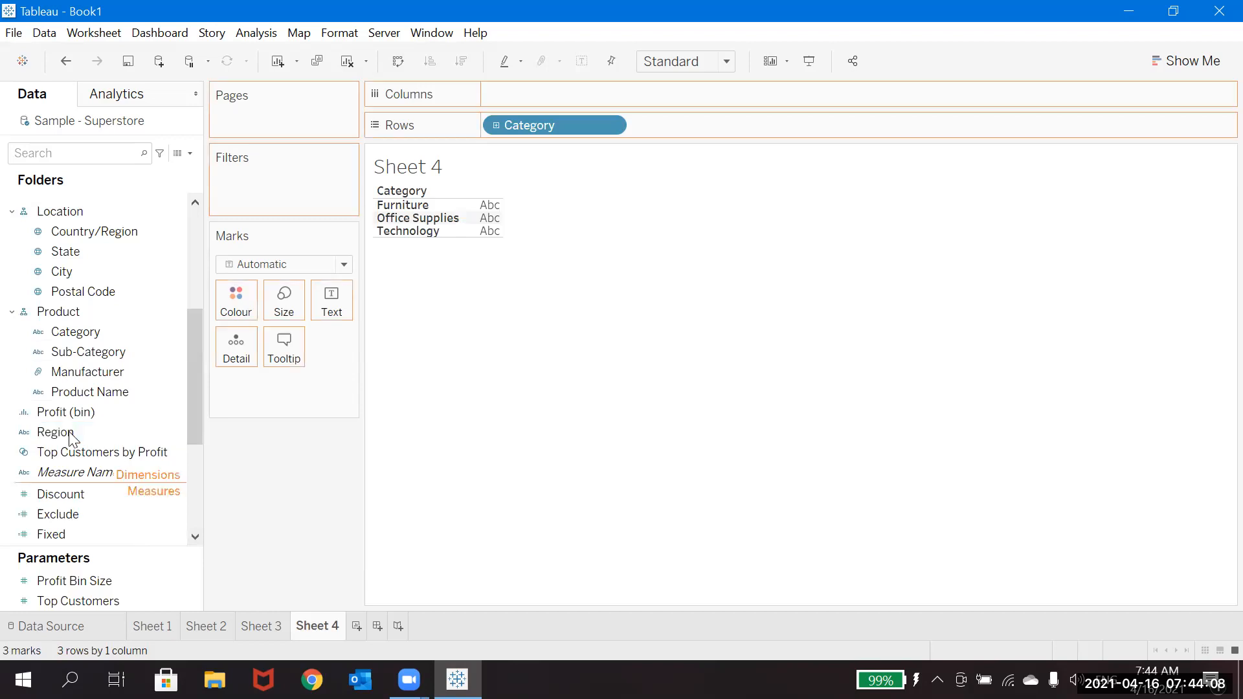
{"action": "left_click", "coordinate": [68, 431]}
{"action": "right_click", "coordinate": [68, 432]}
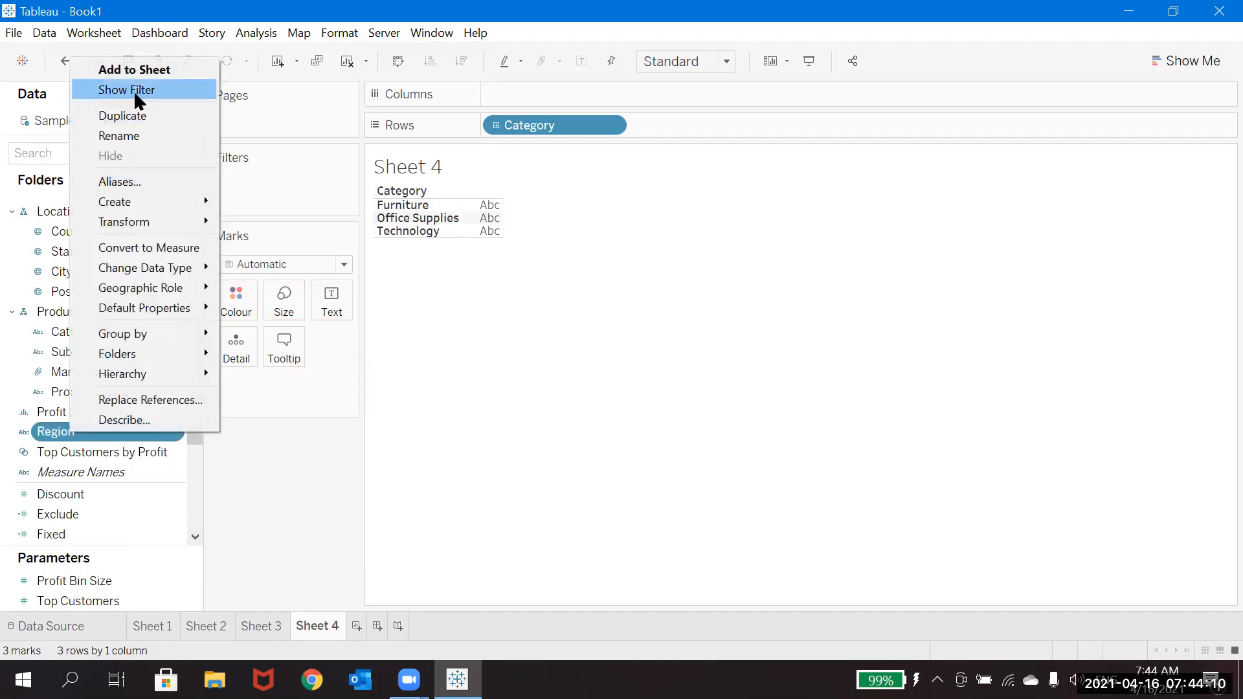
{"action": "left_click", "coordinate": [133, 91]}
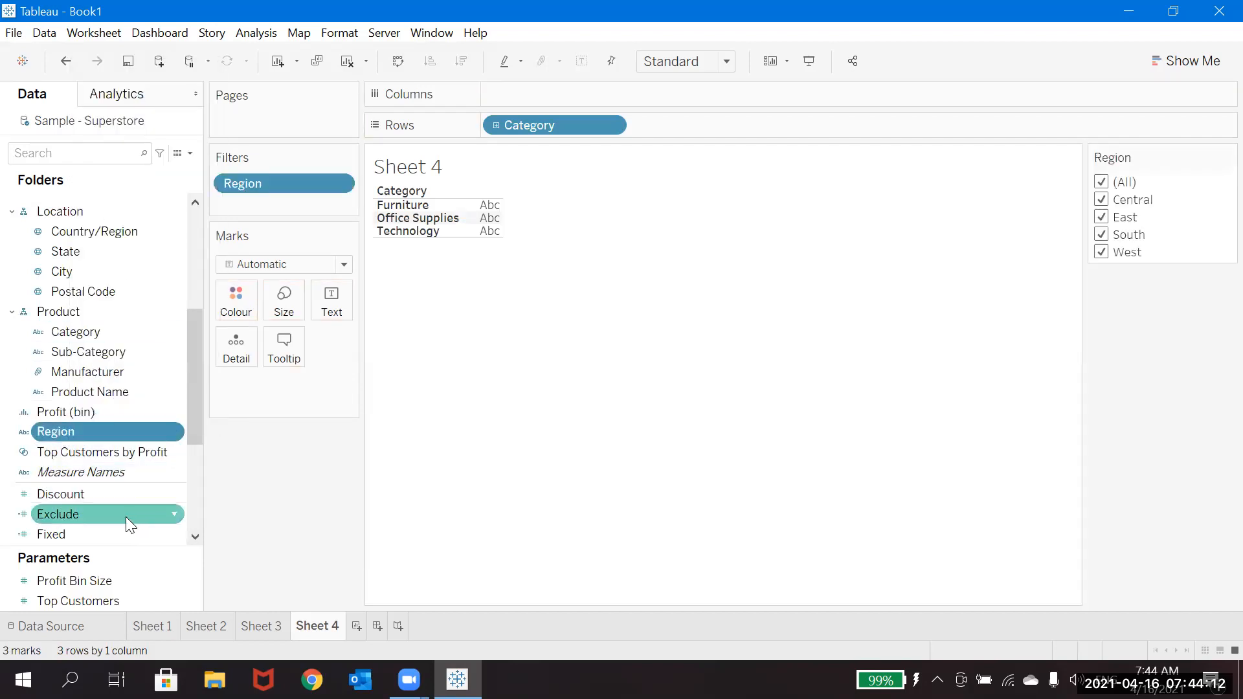
Step: Add the Exclude and Fixed measures to Sheet 4's columns and convert the bar chart into a text table by category
{"action": "left_click_drag", "start_coordinate": [99, 513], "coordinate": [661, 105]}
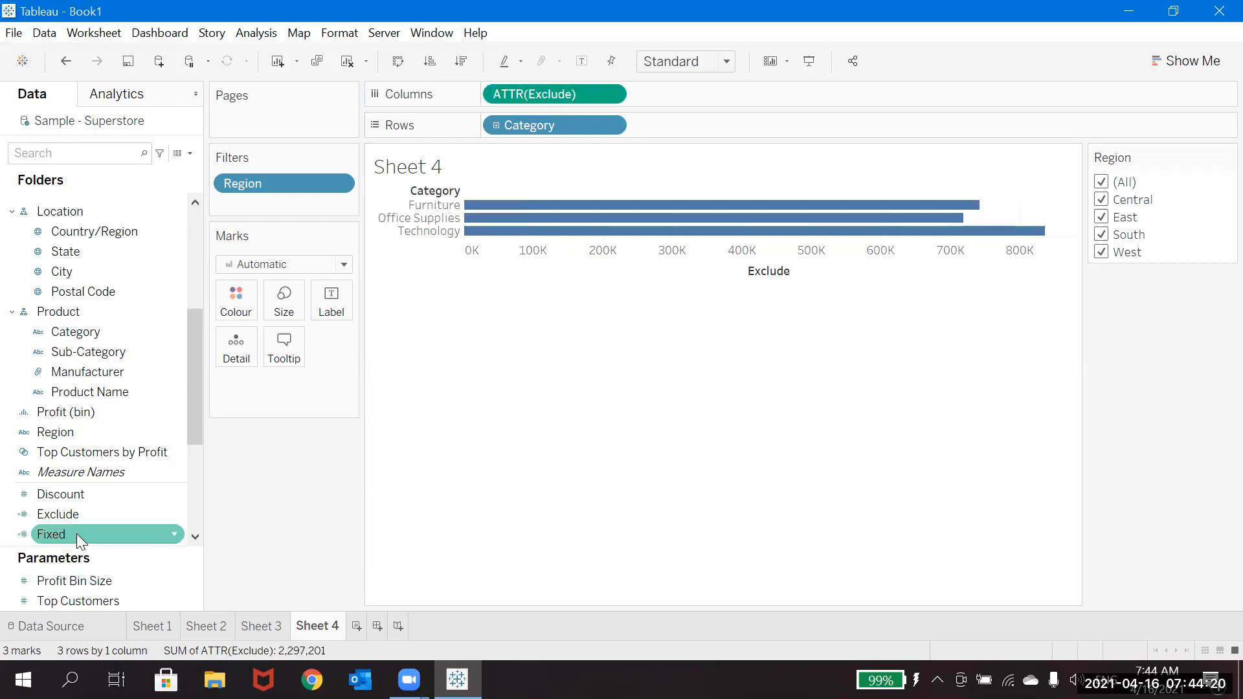
{"action": "left_click_drag", "start_coordinate": [75, 535], "coordinate": [685, 100]}
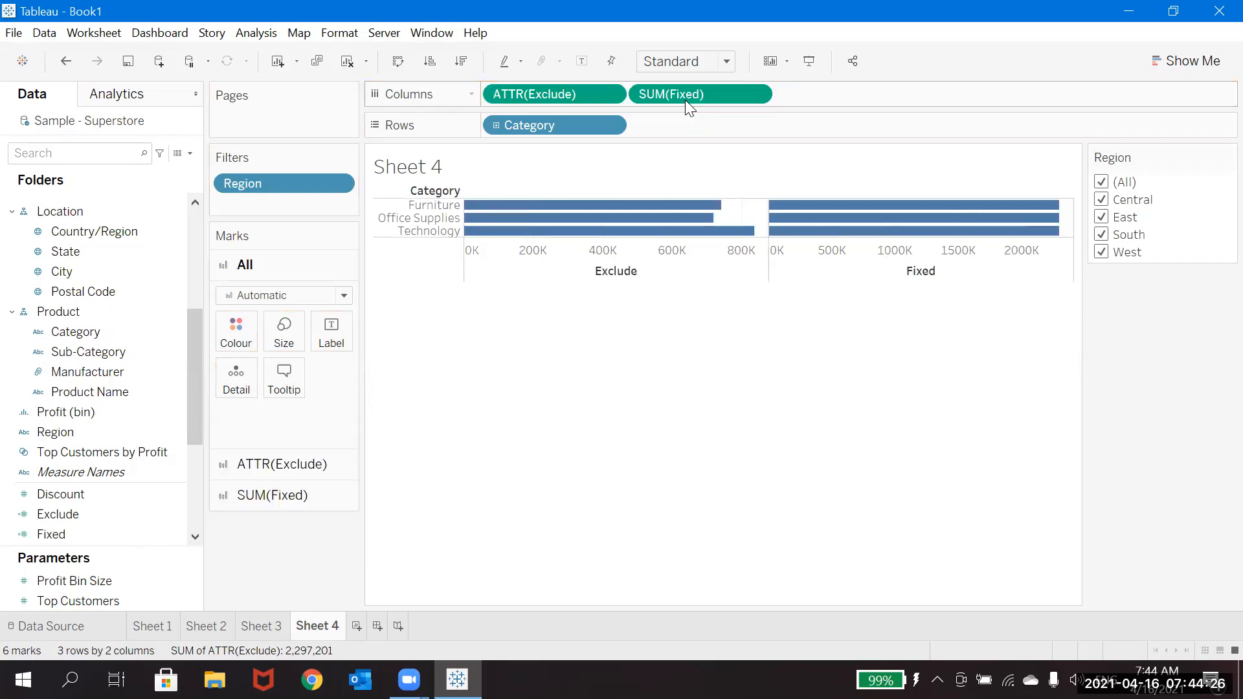
{"action": "left_click", "coordinate": [1173, 62]}
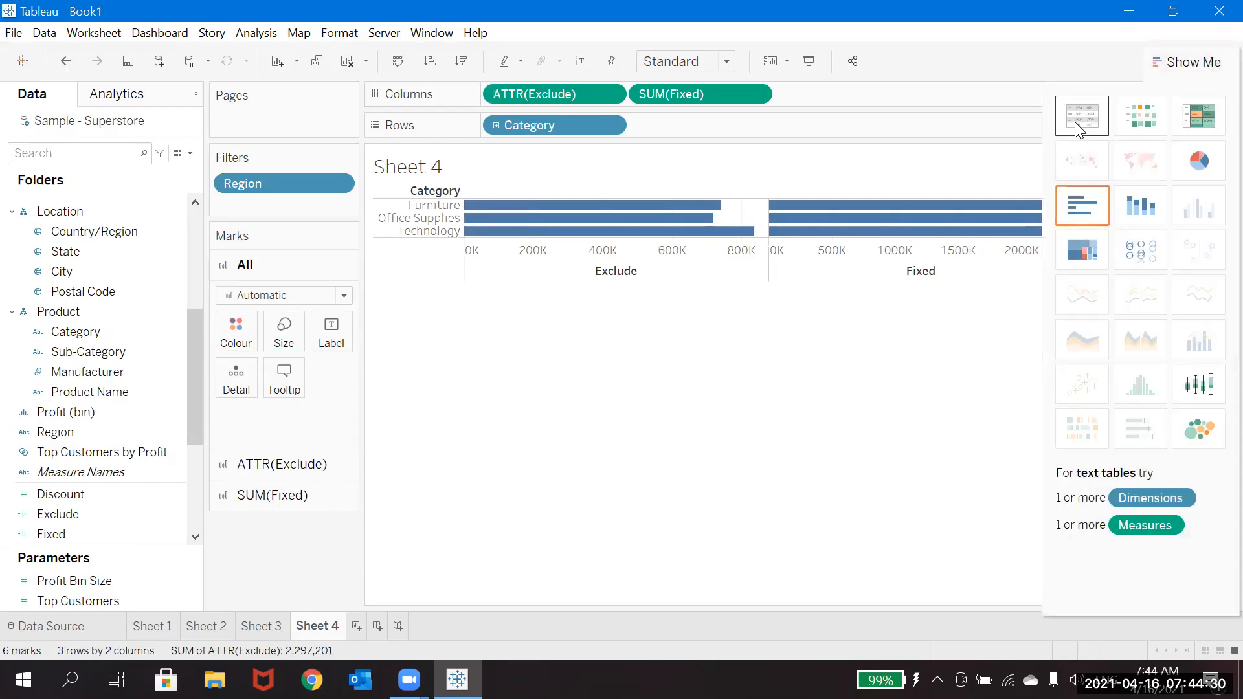
{"action": "left_click", "coordinate": [1077, 125]}
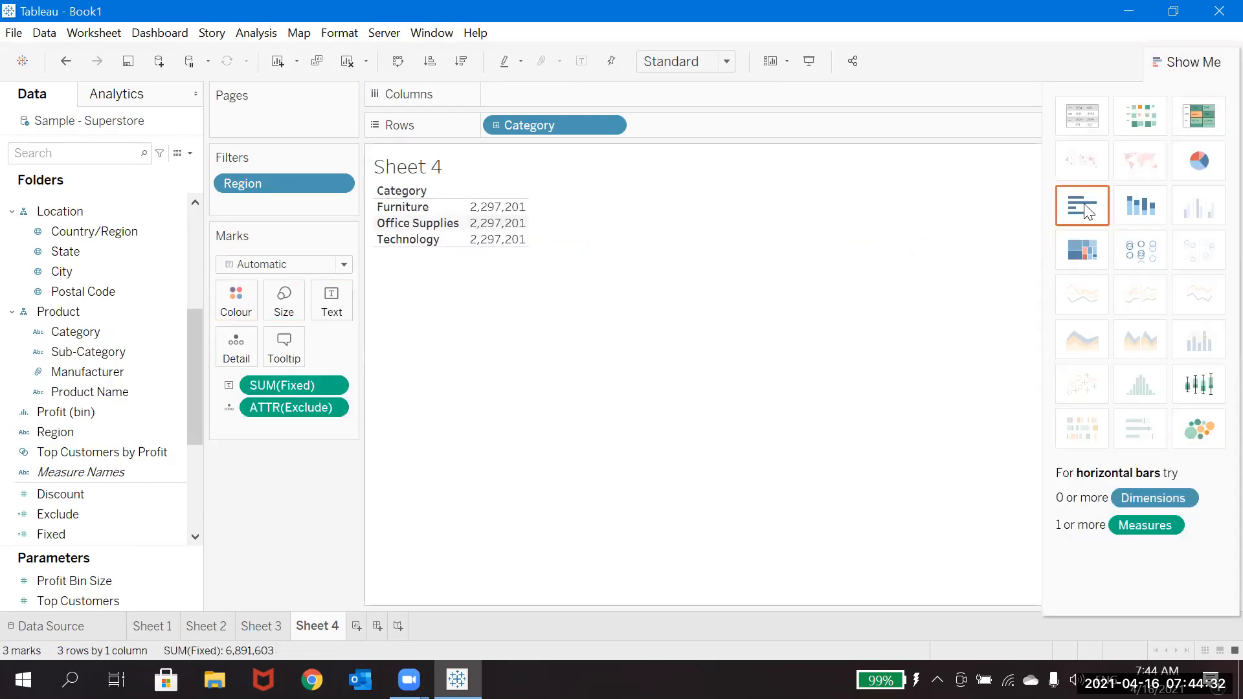
{"action": "left_click", "coordinate": [1169, 62]}
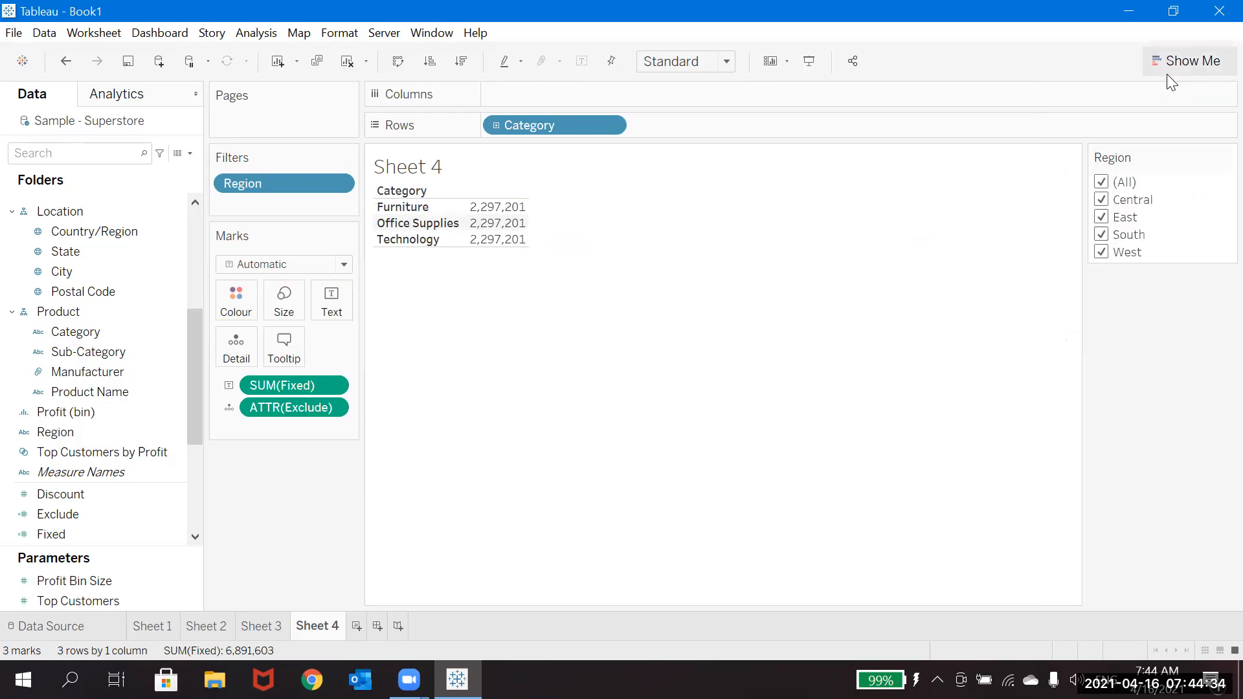